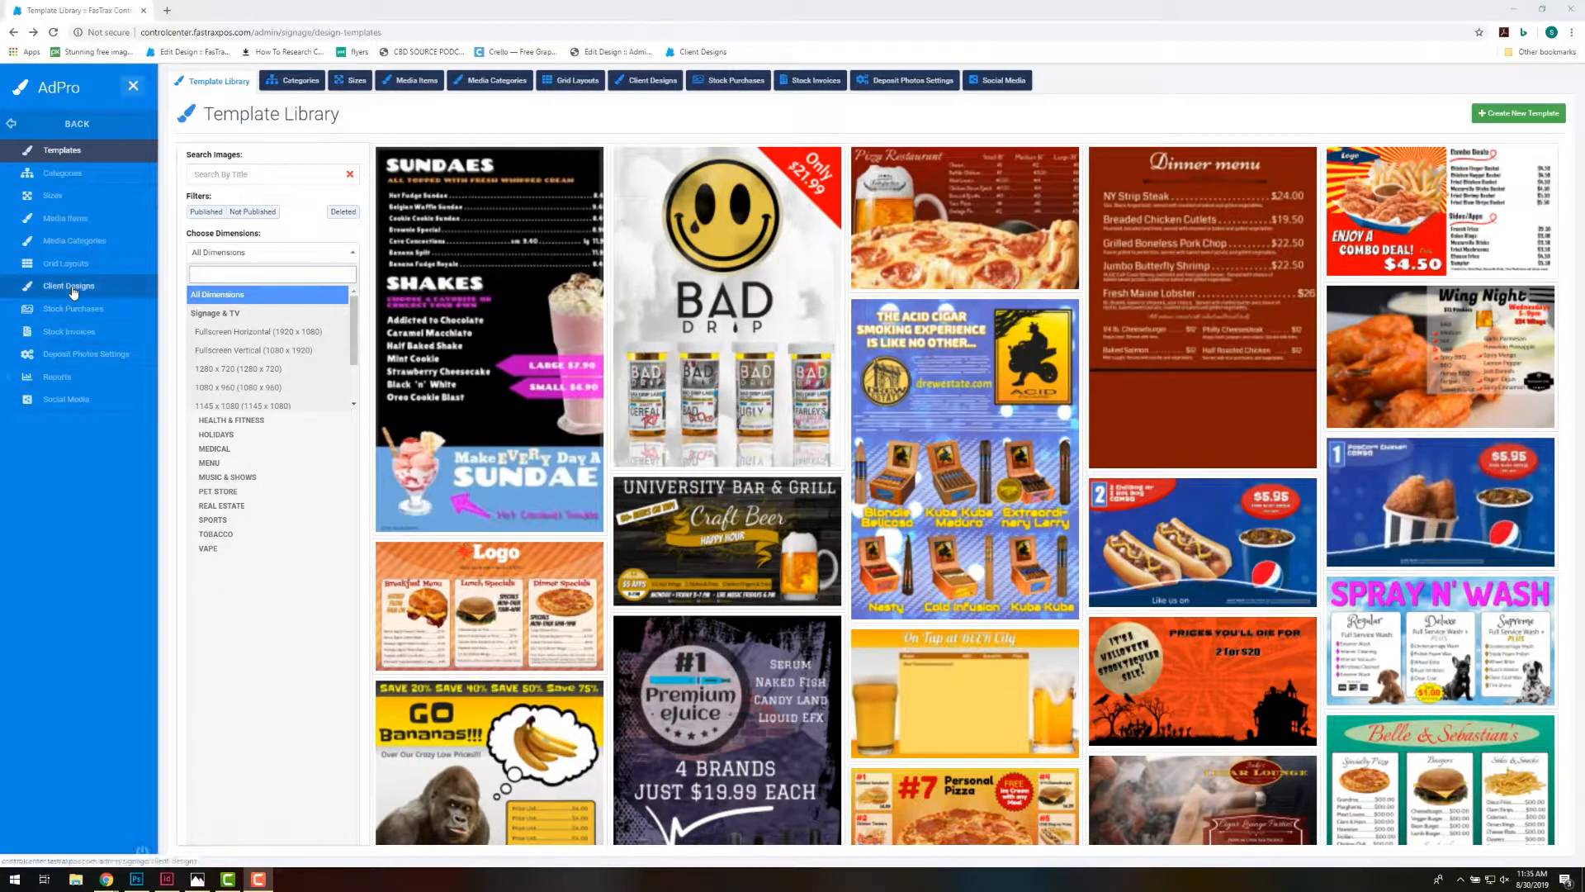
Create a new client design titled "Test Icon Gradient" with the Fullscreen Horizontal size of 1920 x 1080 and save it.
click(72, 292)
click(72, 292)
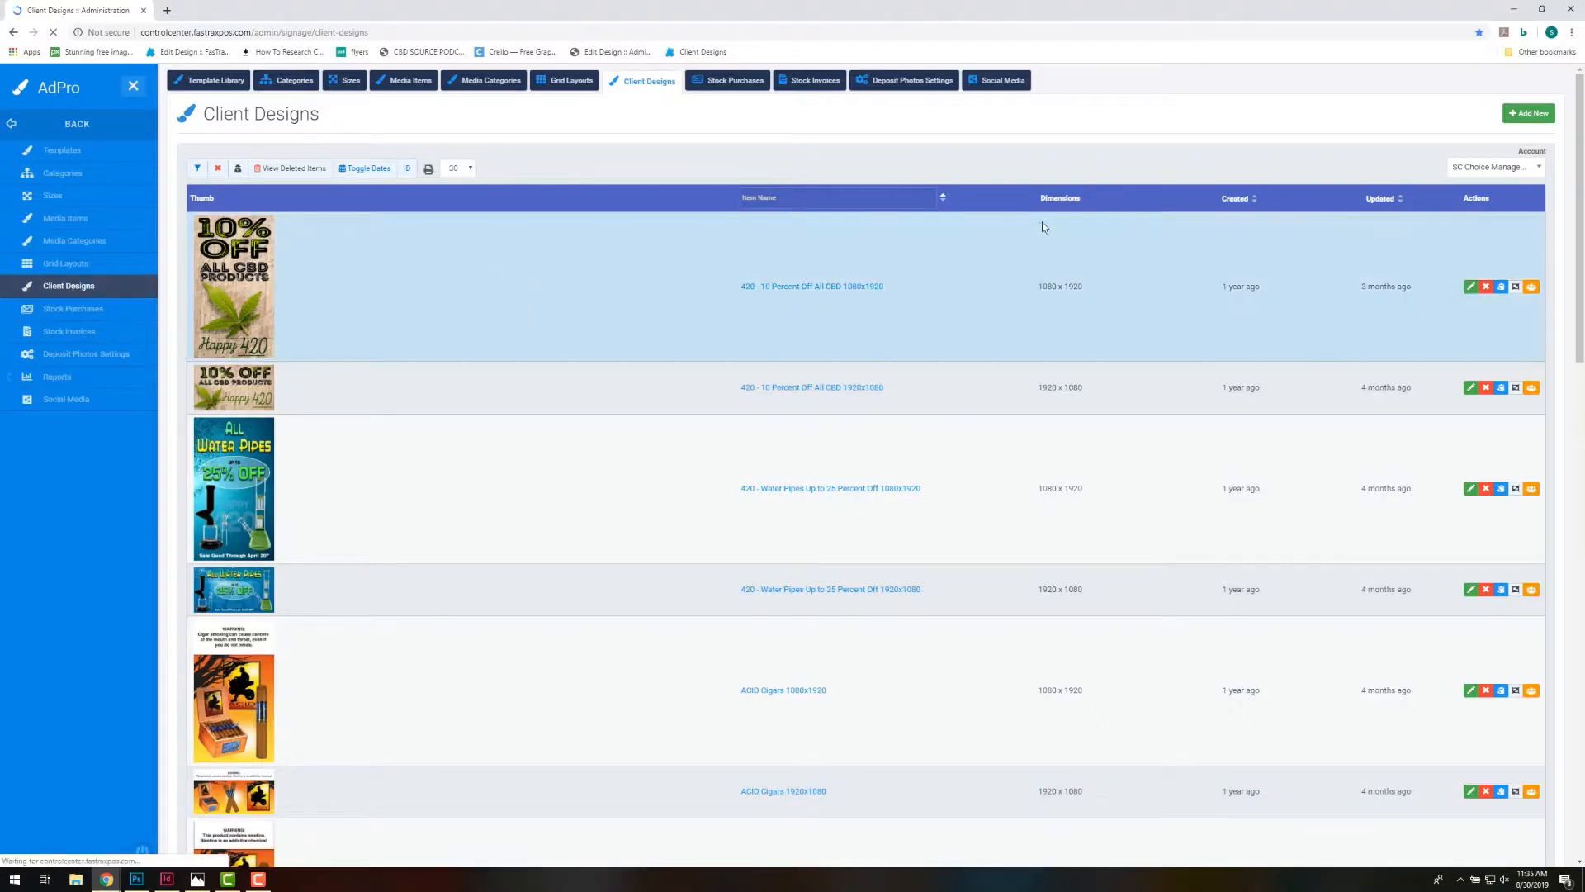
click(1539, 117)
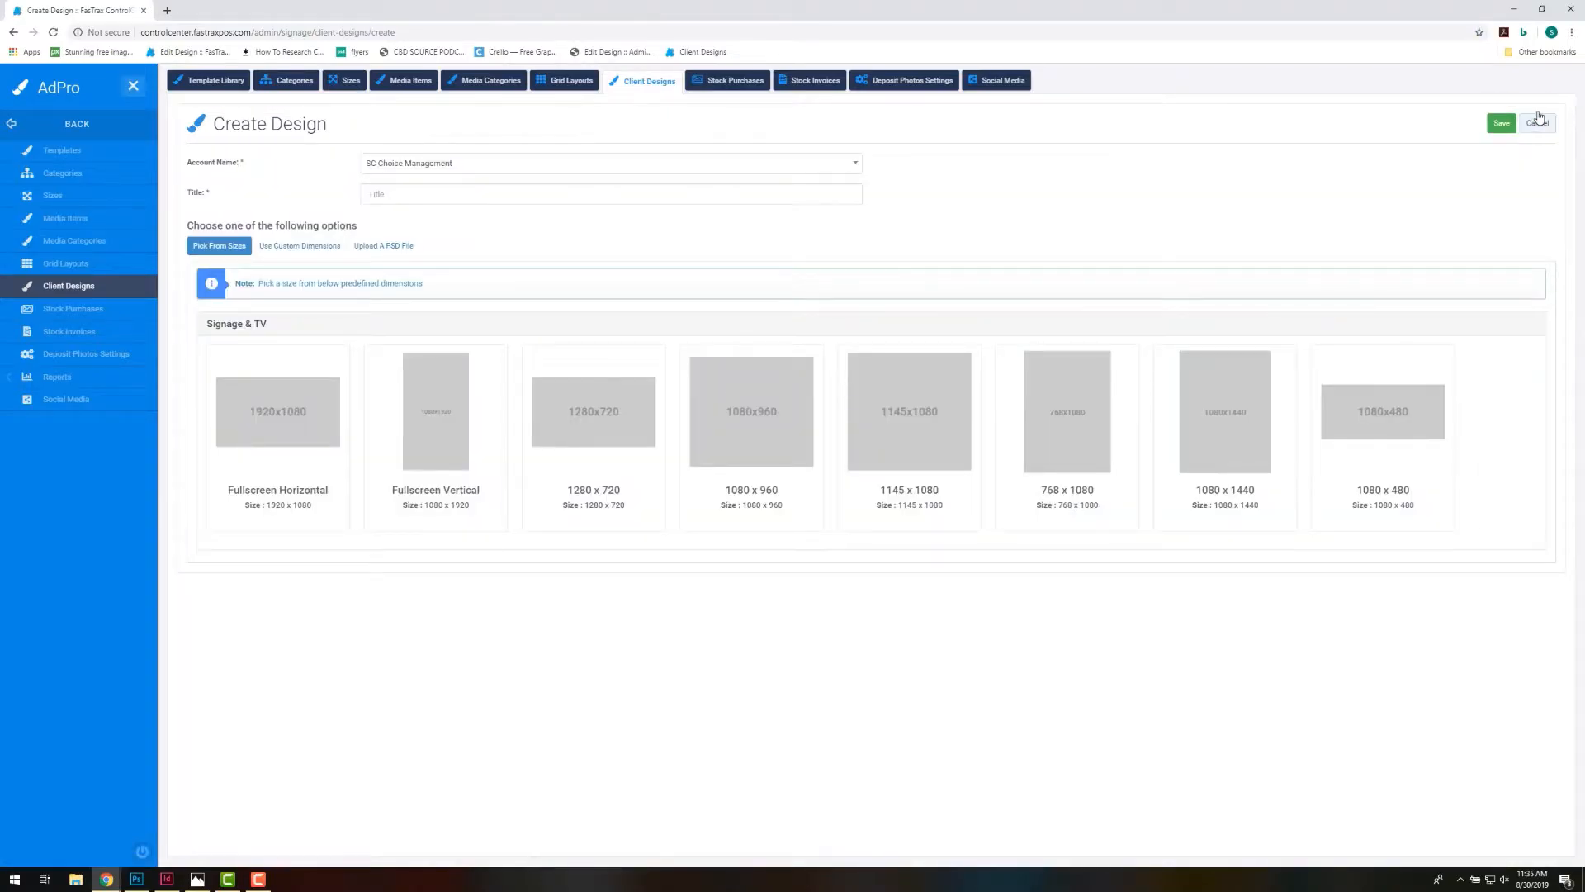
click(400, 195)
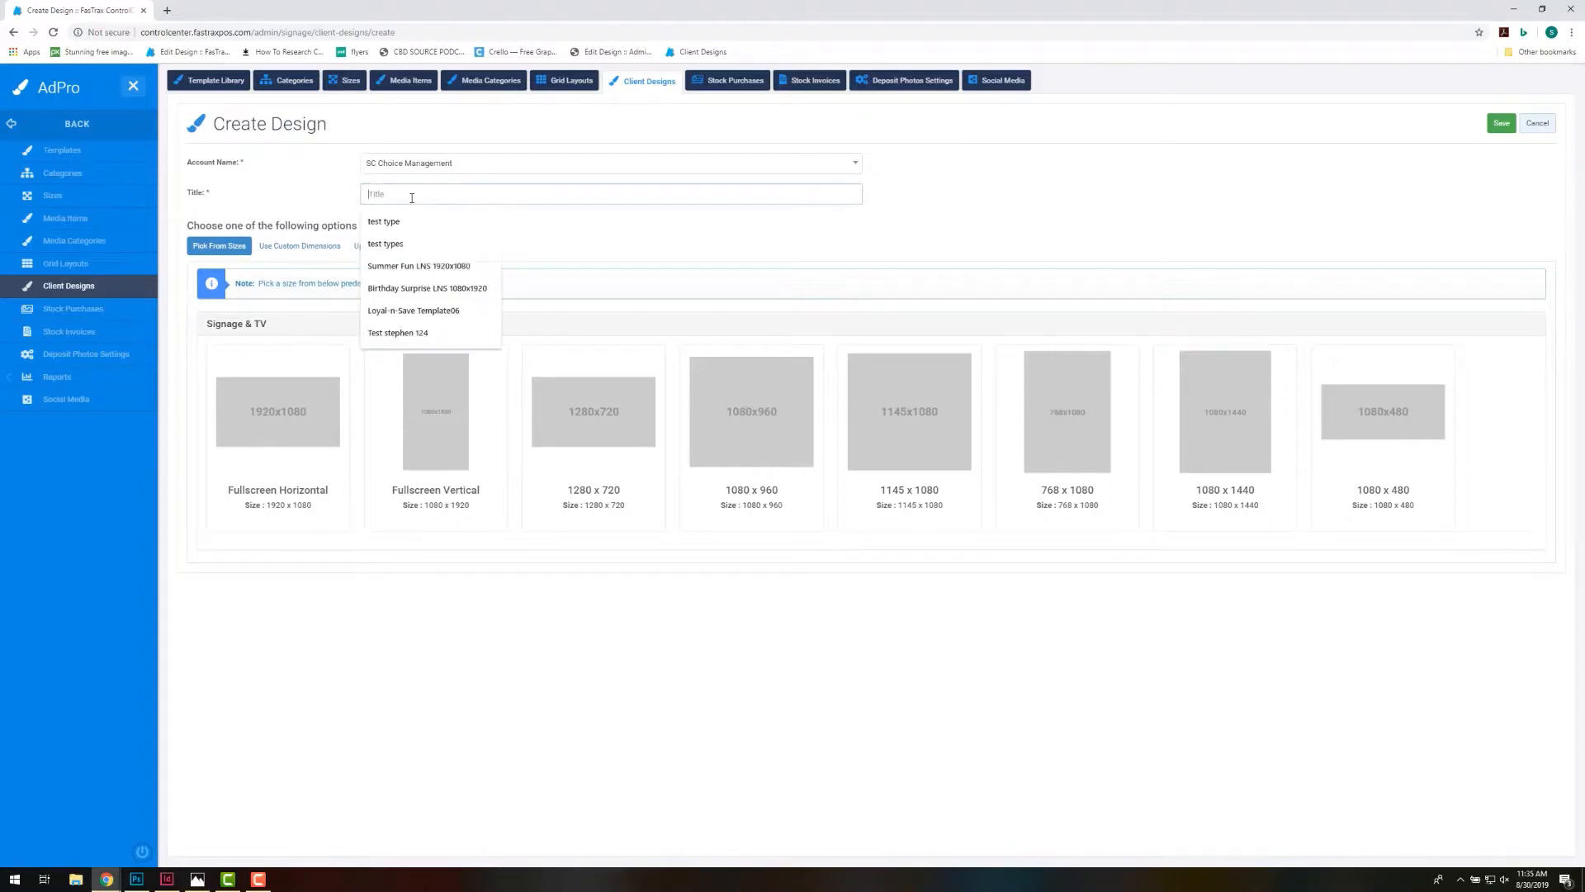
text(Test Icon  Gradient)
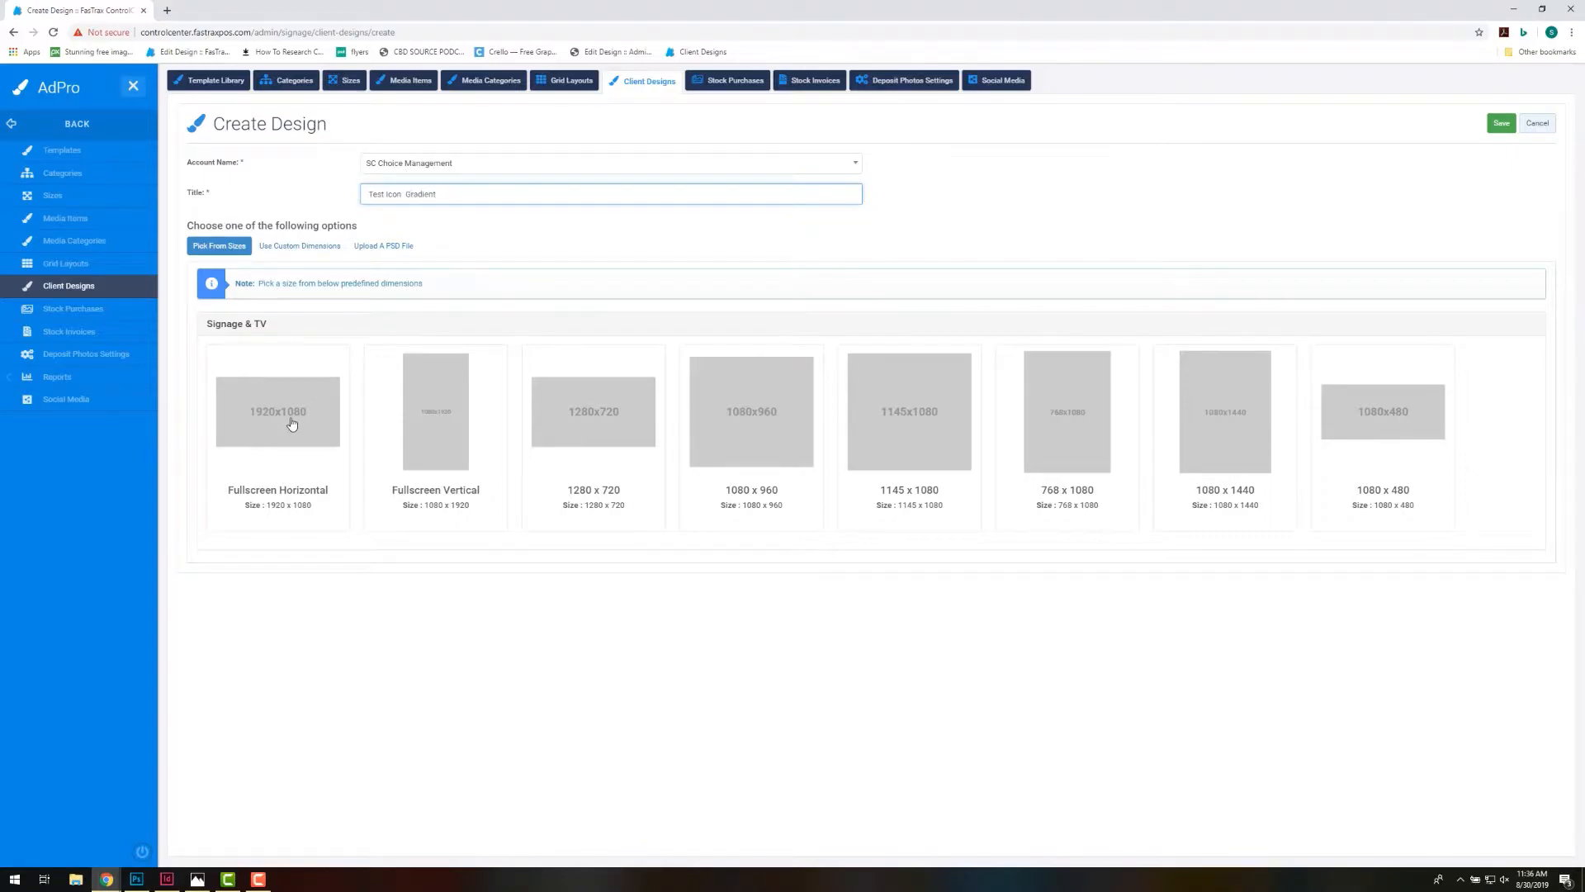
click(291, 423)
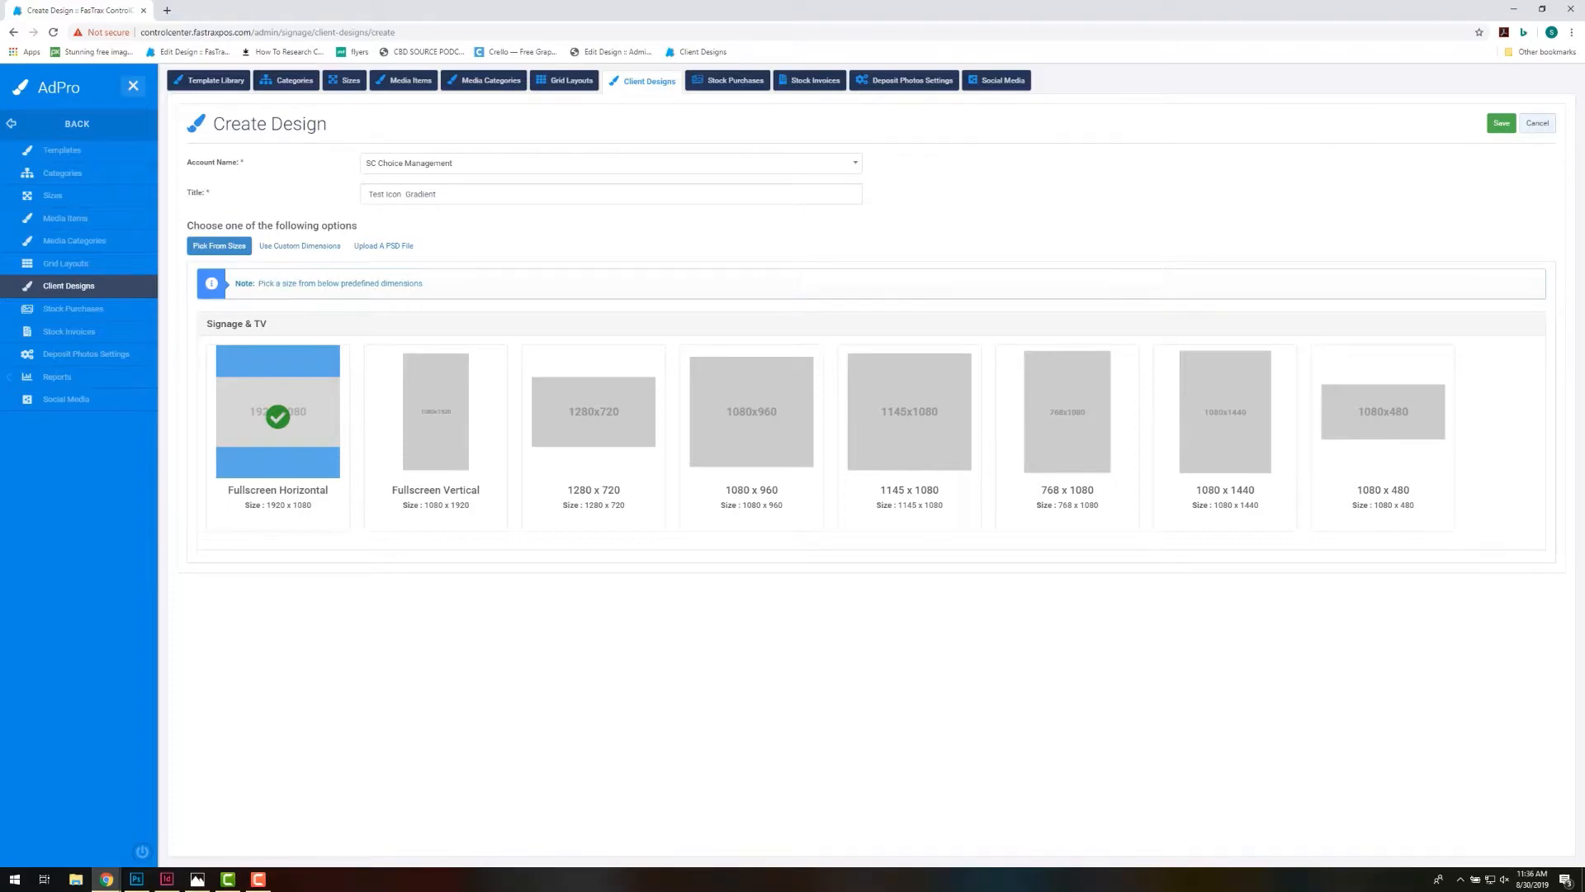
click(1501, 124)
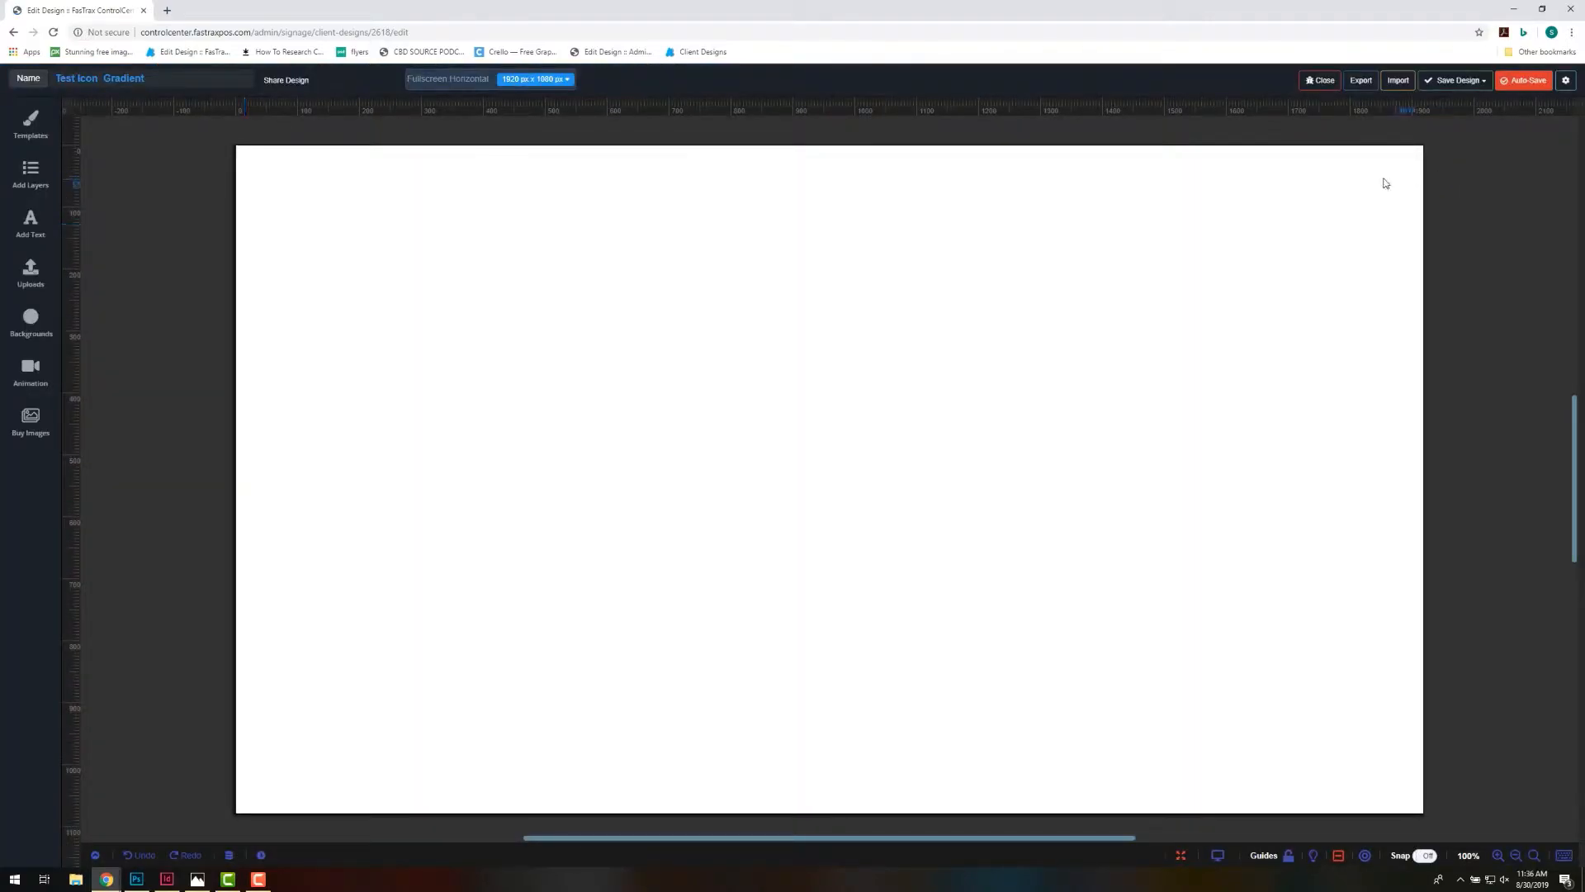
Add the four-way diagonal arrows icon from the Arrows icon category to the upper part of the canvas.
click(37, 183)
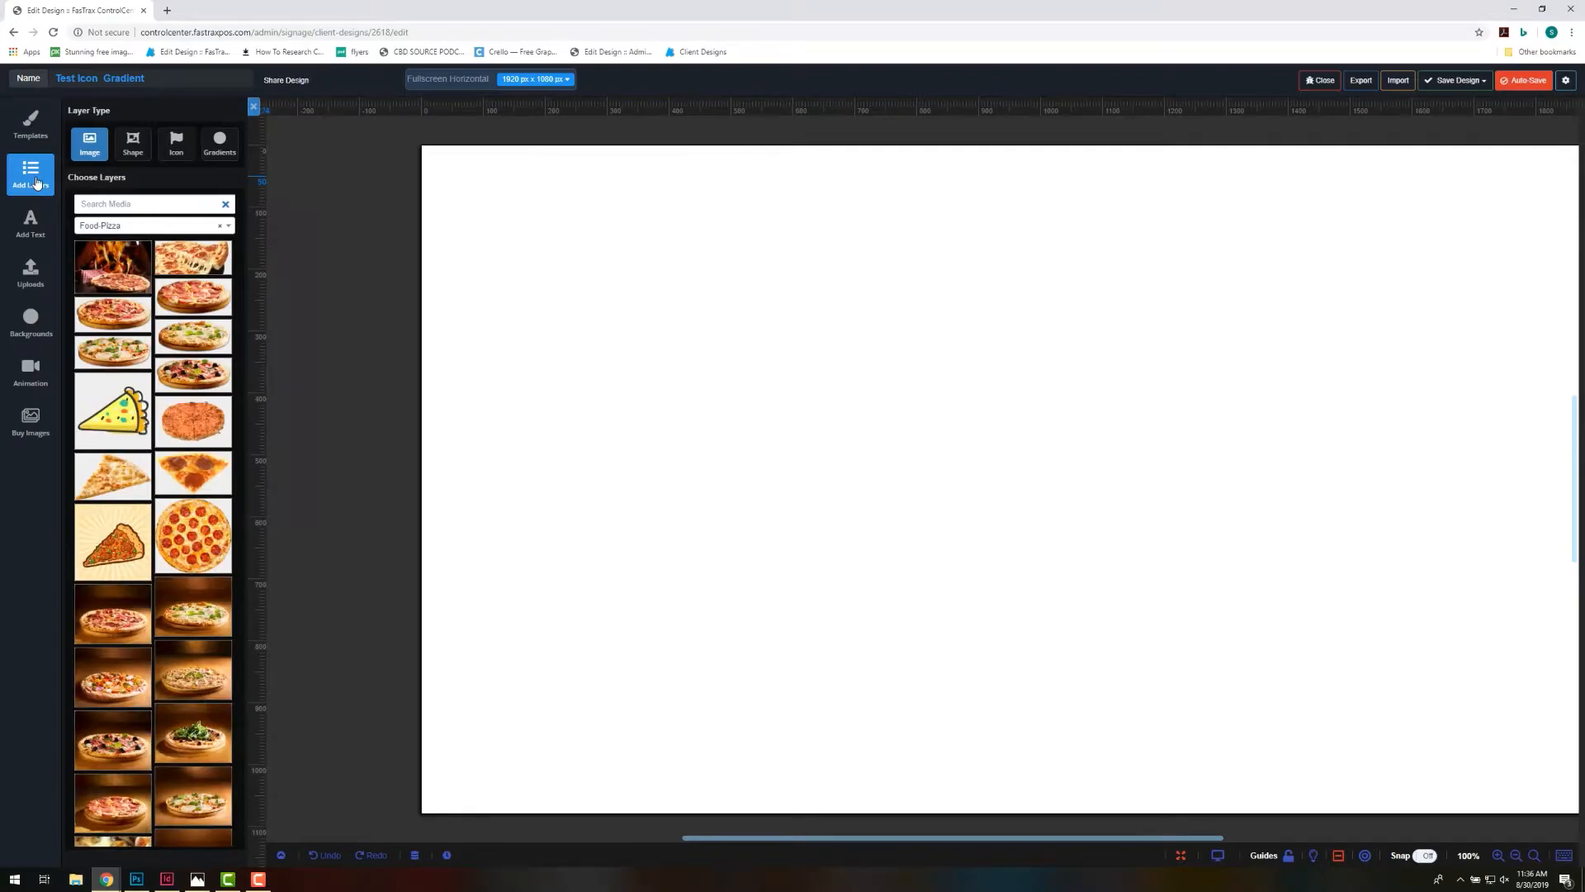
click(176, 153)
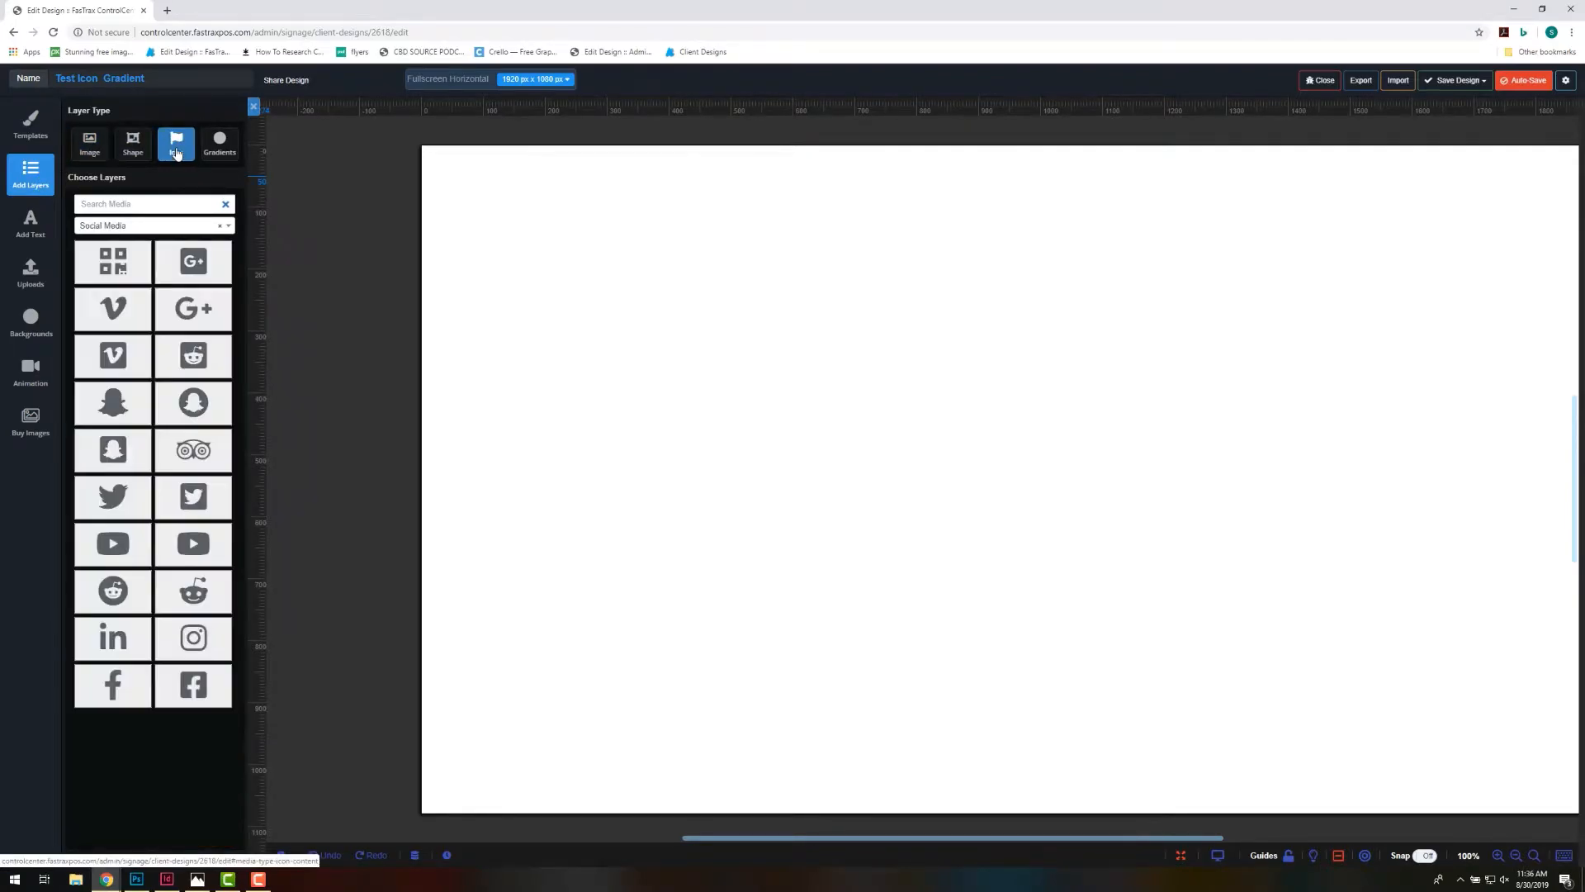
click(230, 226)
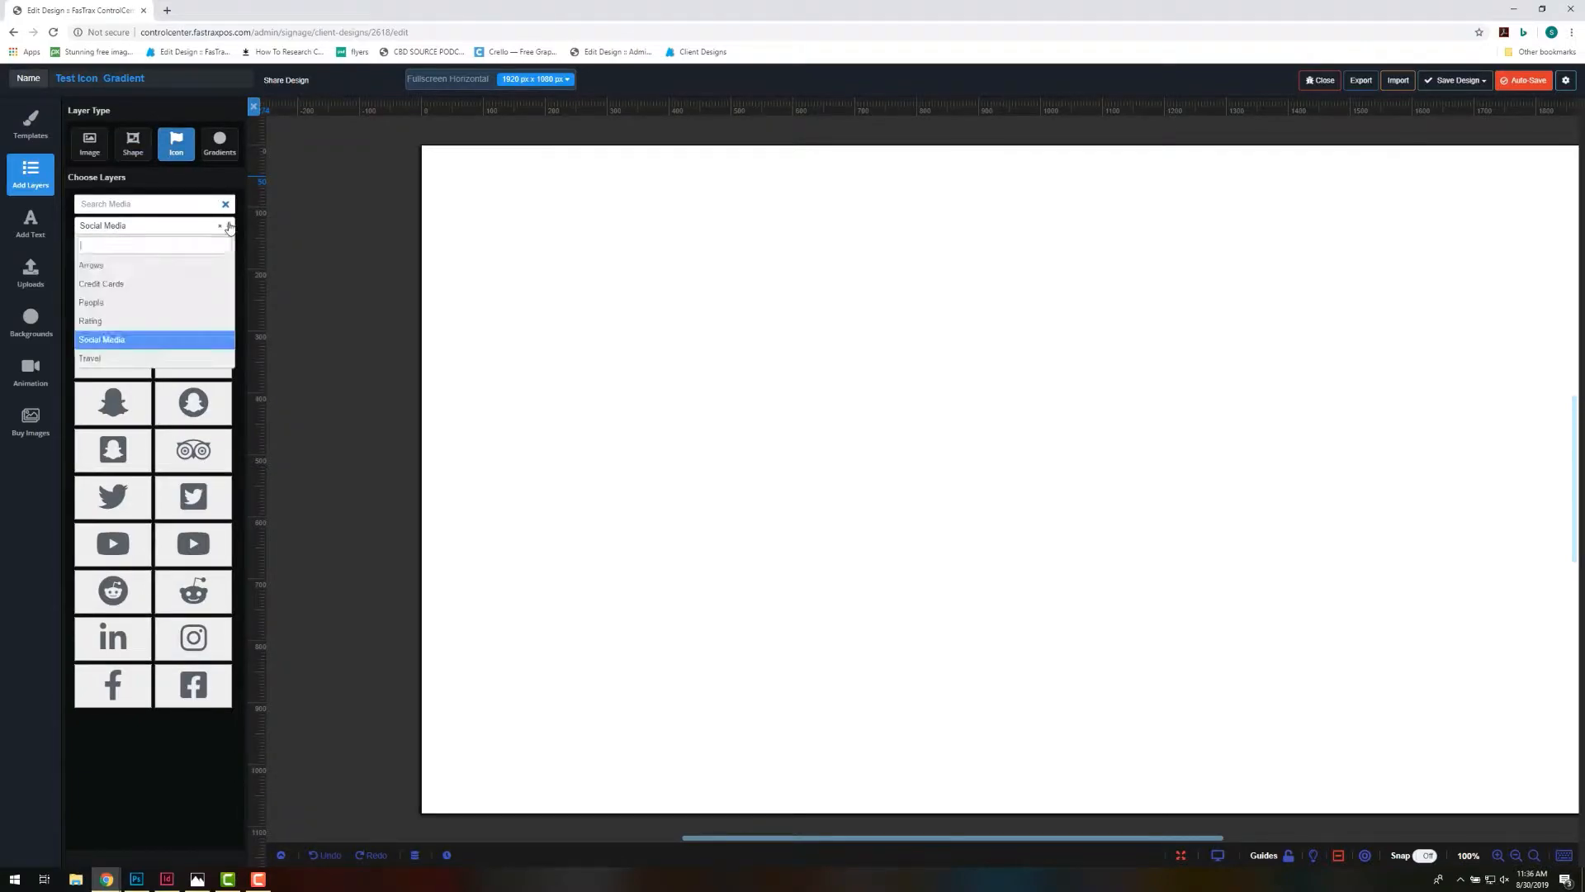
click(154, 272)
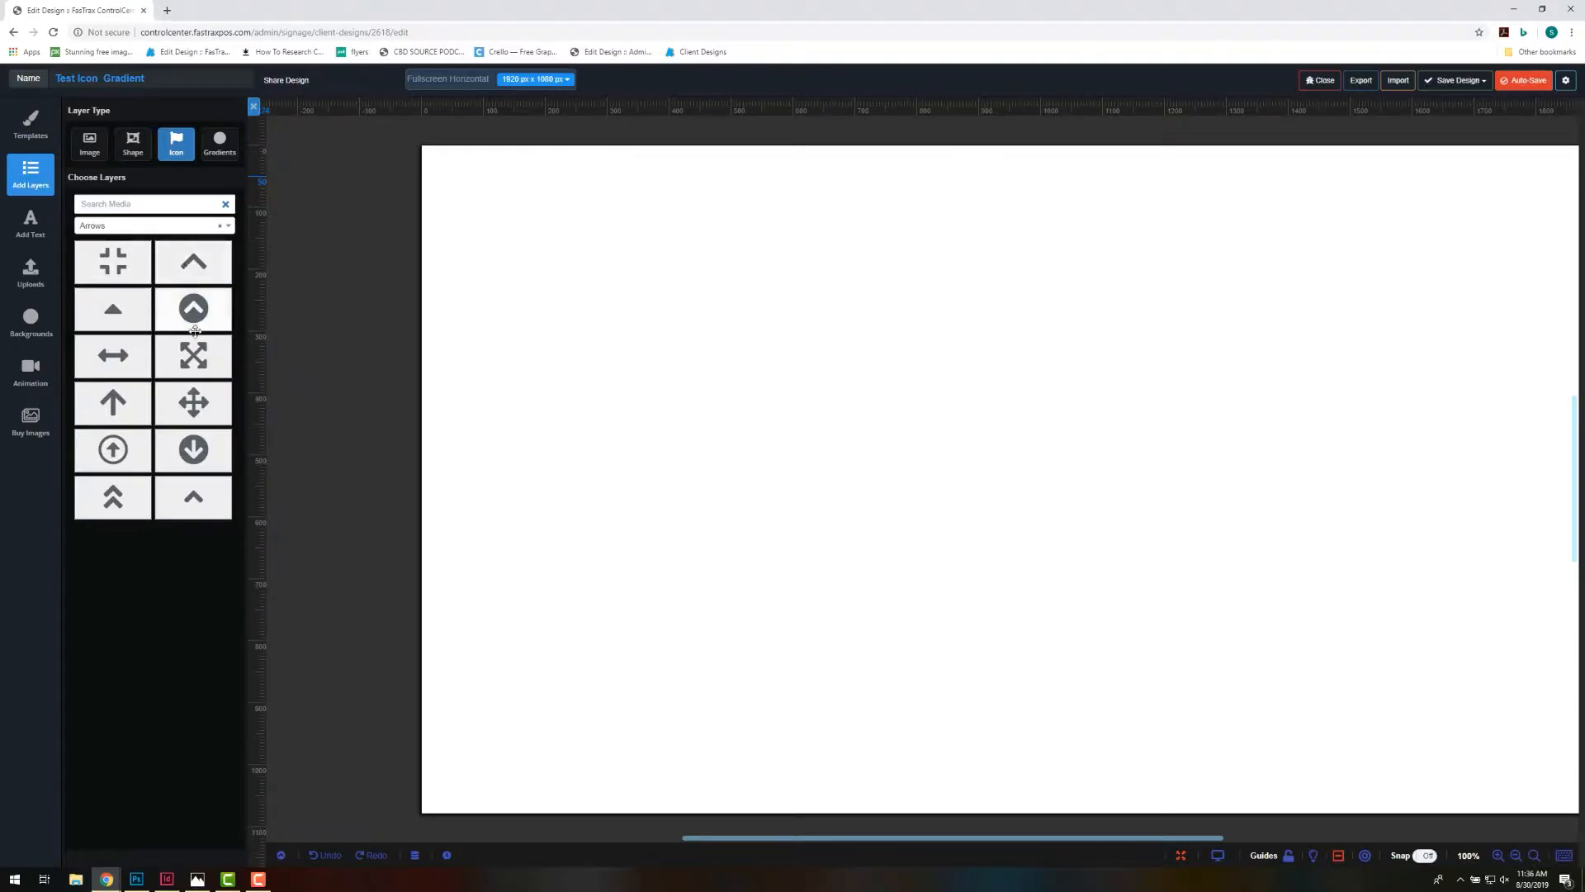
drag(193, 355, 675, 248)
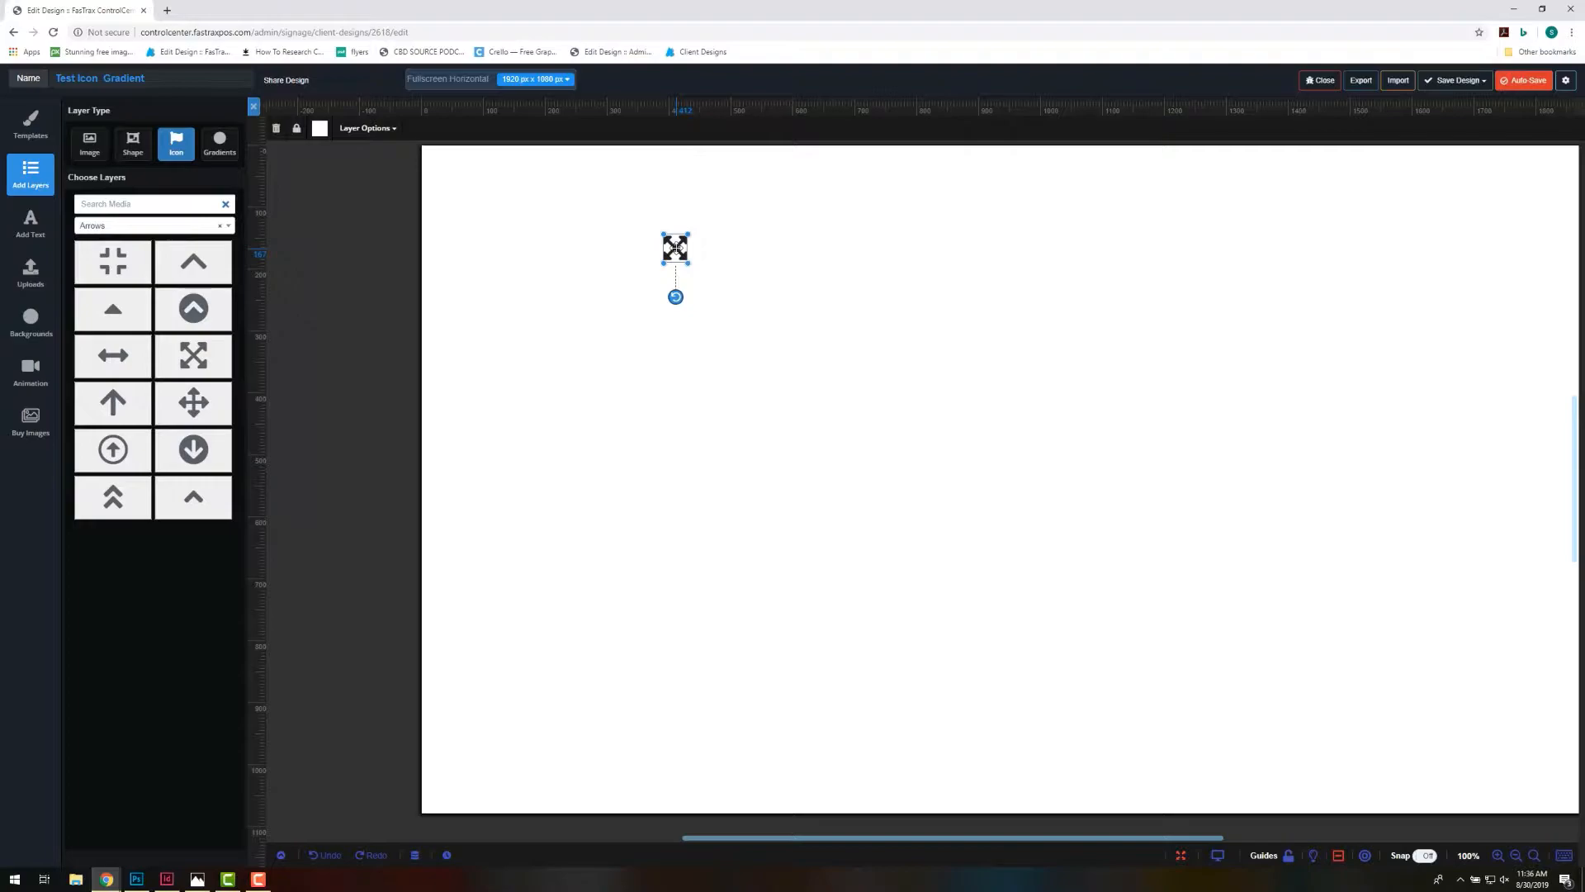
Add the PayPal icon from the Credit Cards category below the arrows icon and enlarge it to about three times its size.
click(223, 228)
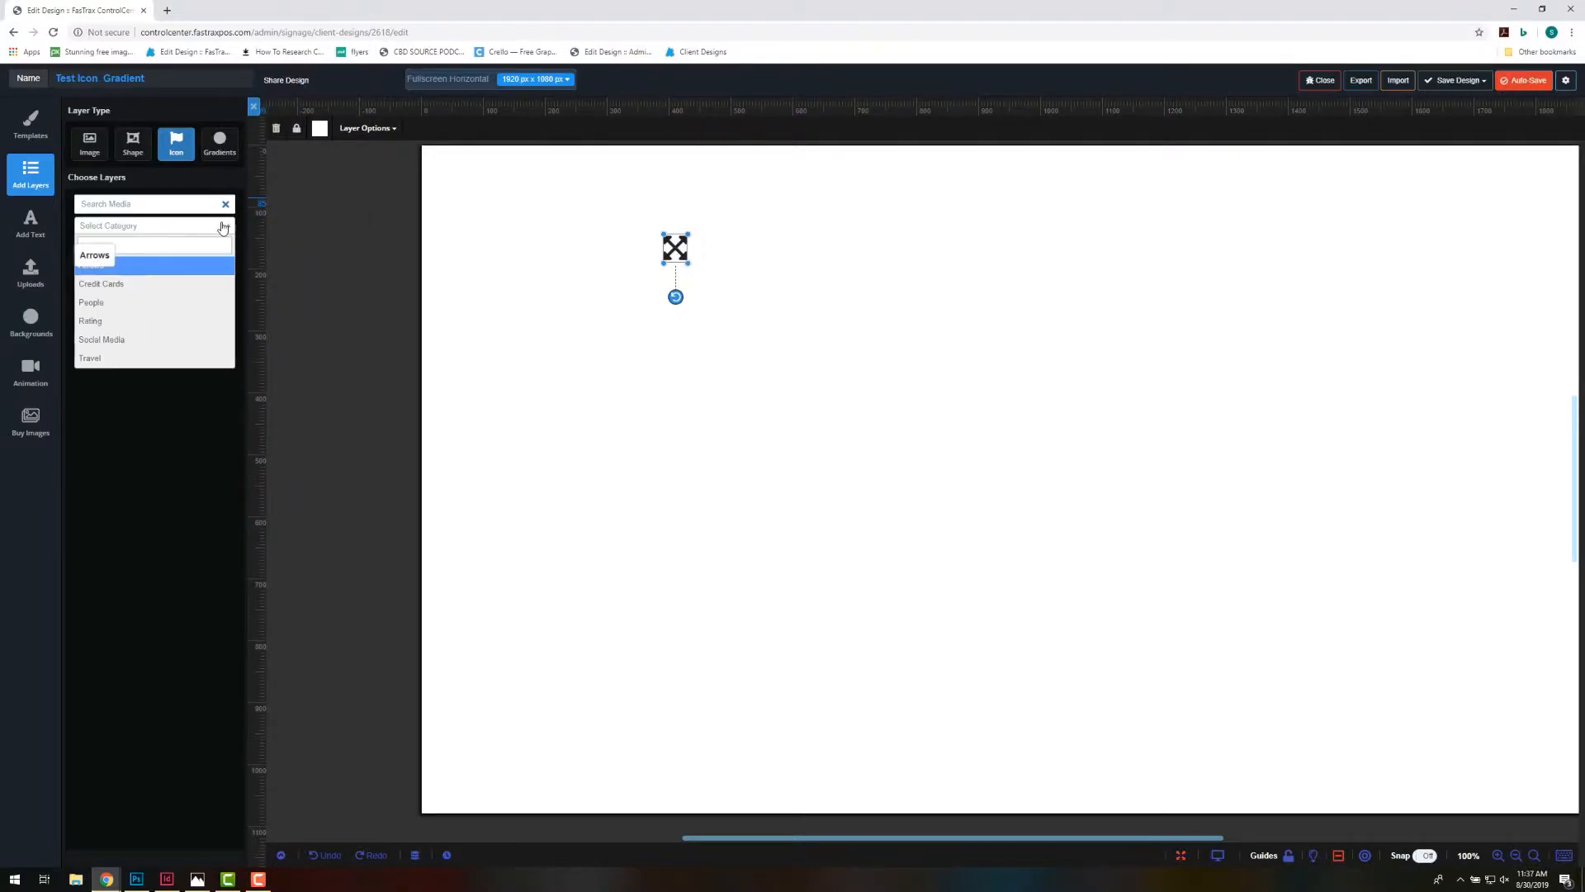
click(191, 284)
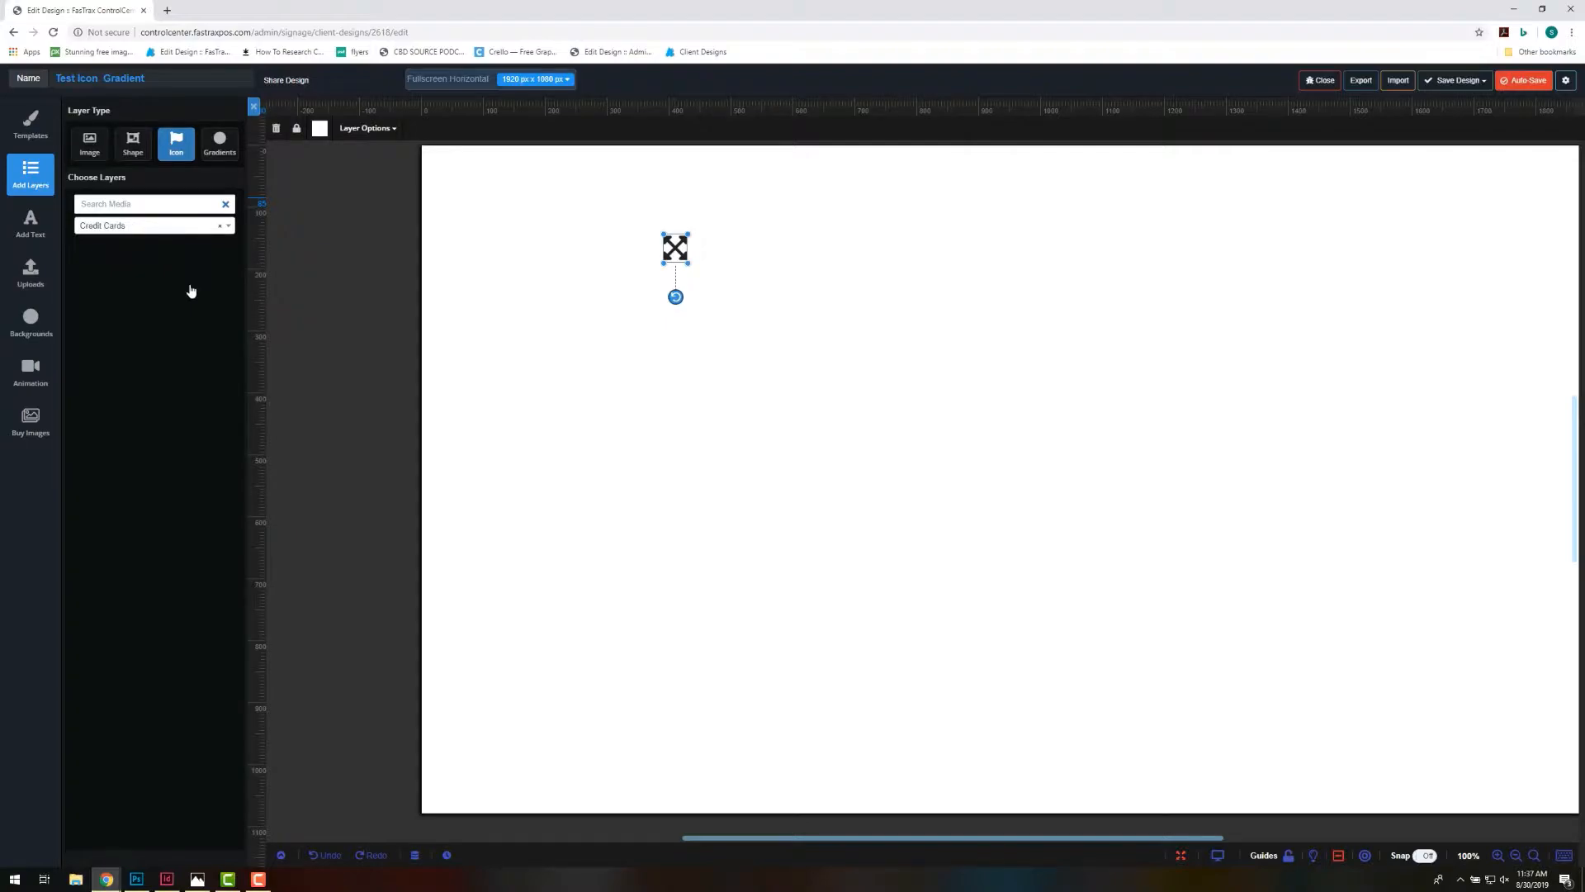
drag(217, 354, 672, 374)
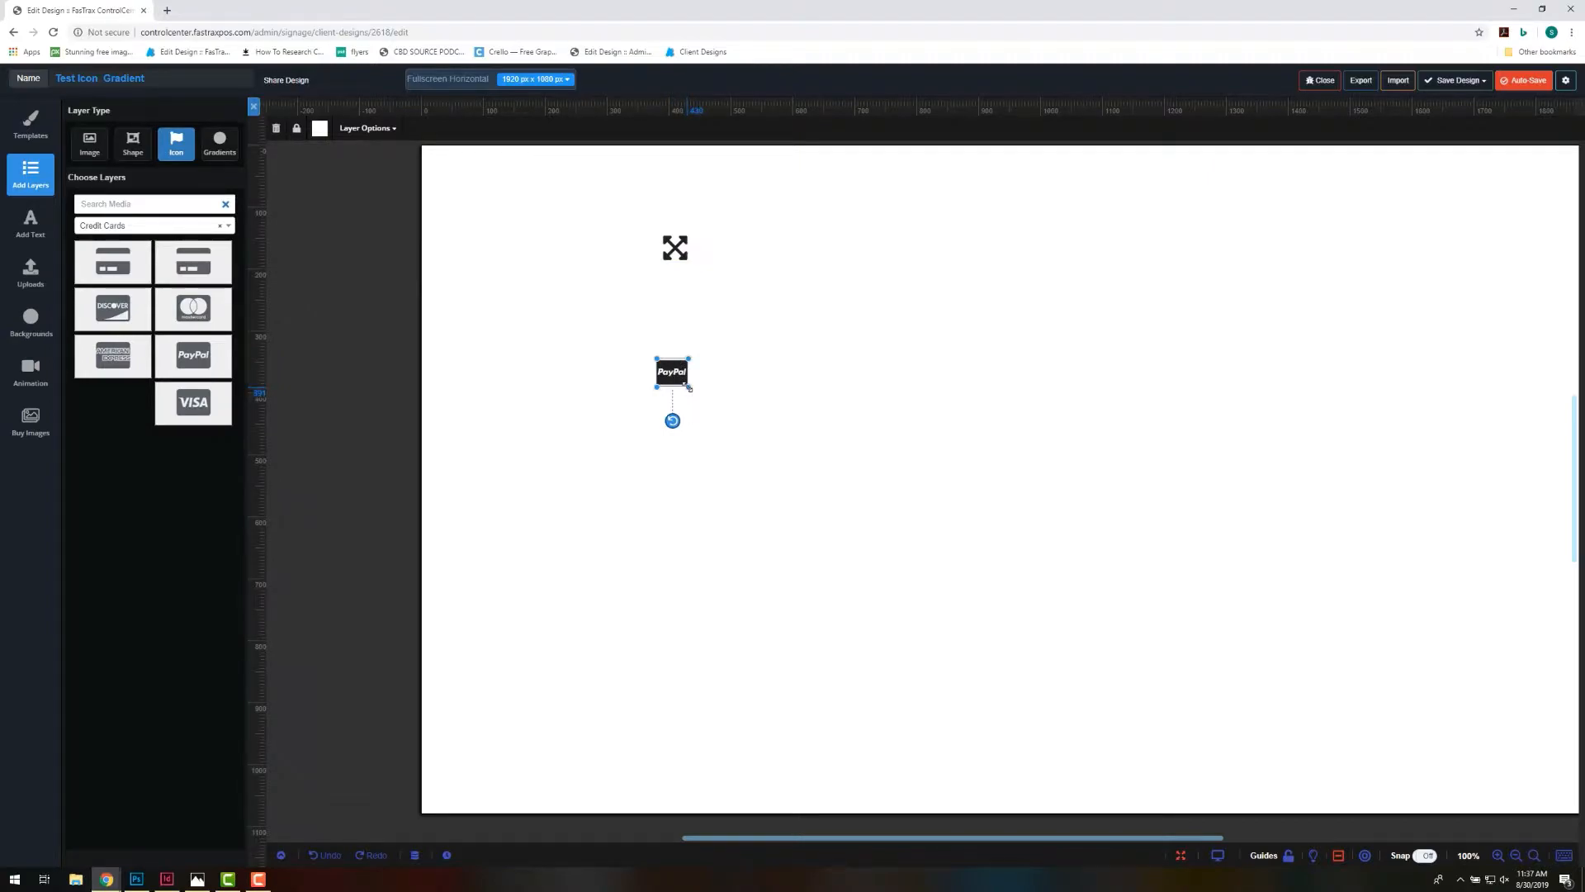
drag(689, 387, 754, 446)
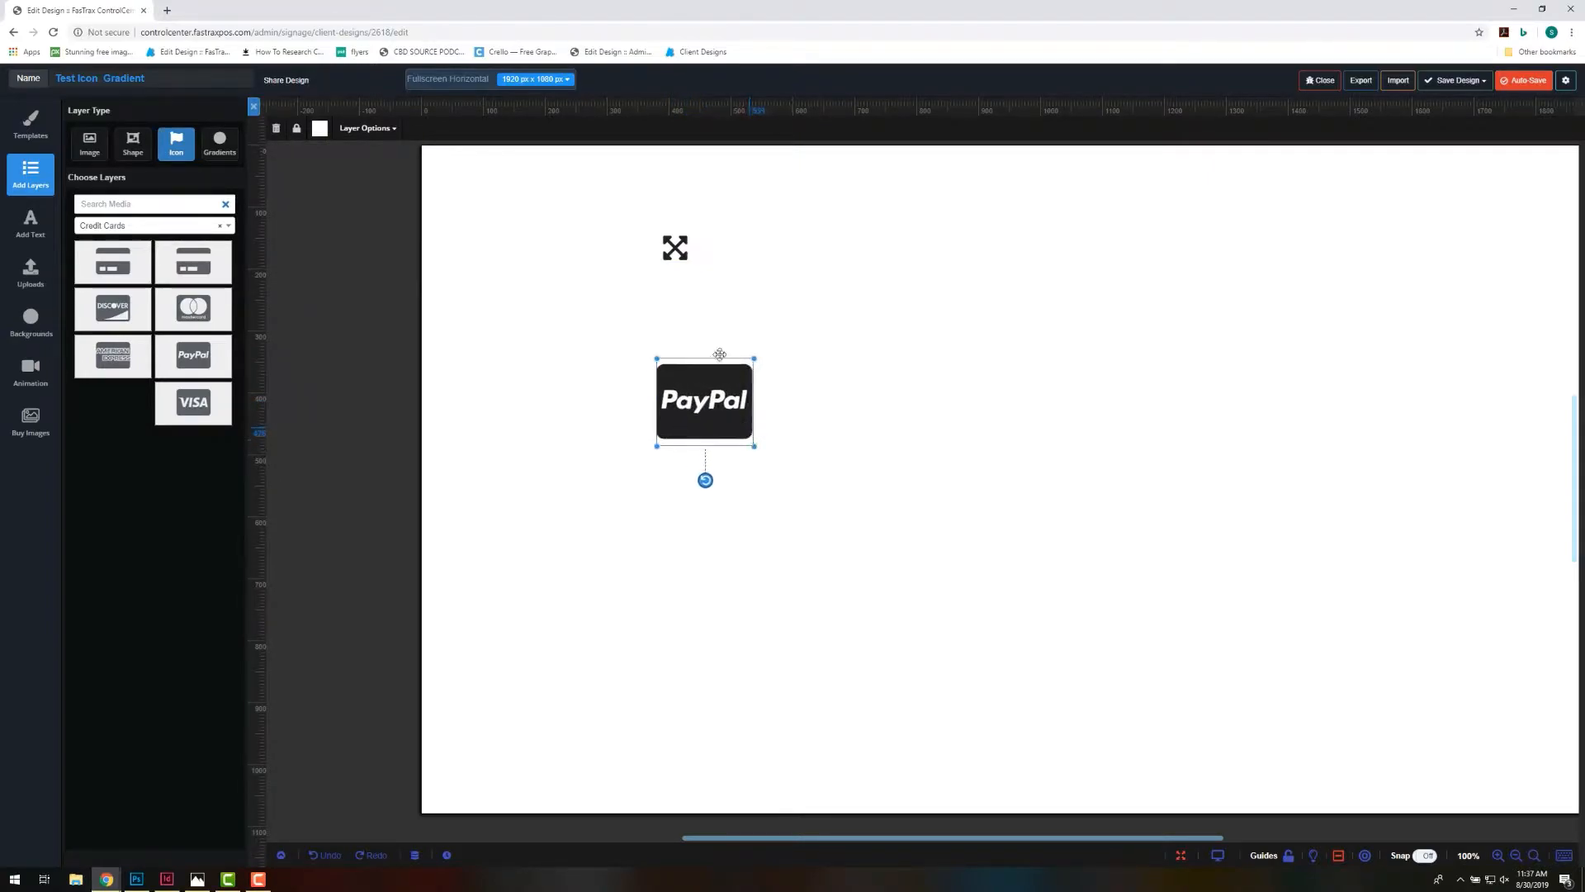
Enlarge the arrows icon to nearly the width of the PayPal icon and colour it dark red (#c00).
click(676, 247)
drag(688, 261, 733, 293)
drag(744, 305, 746, 305)
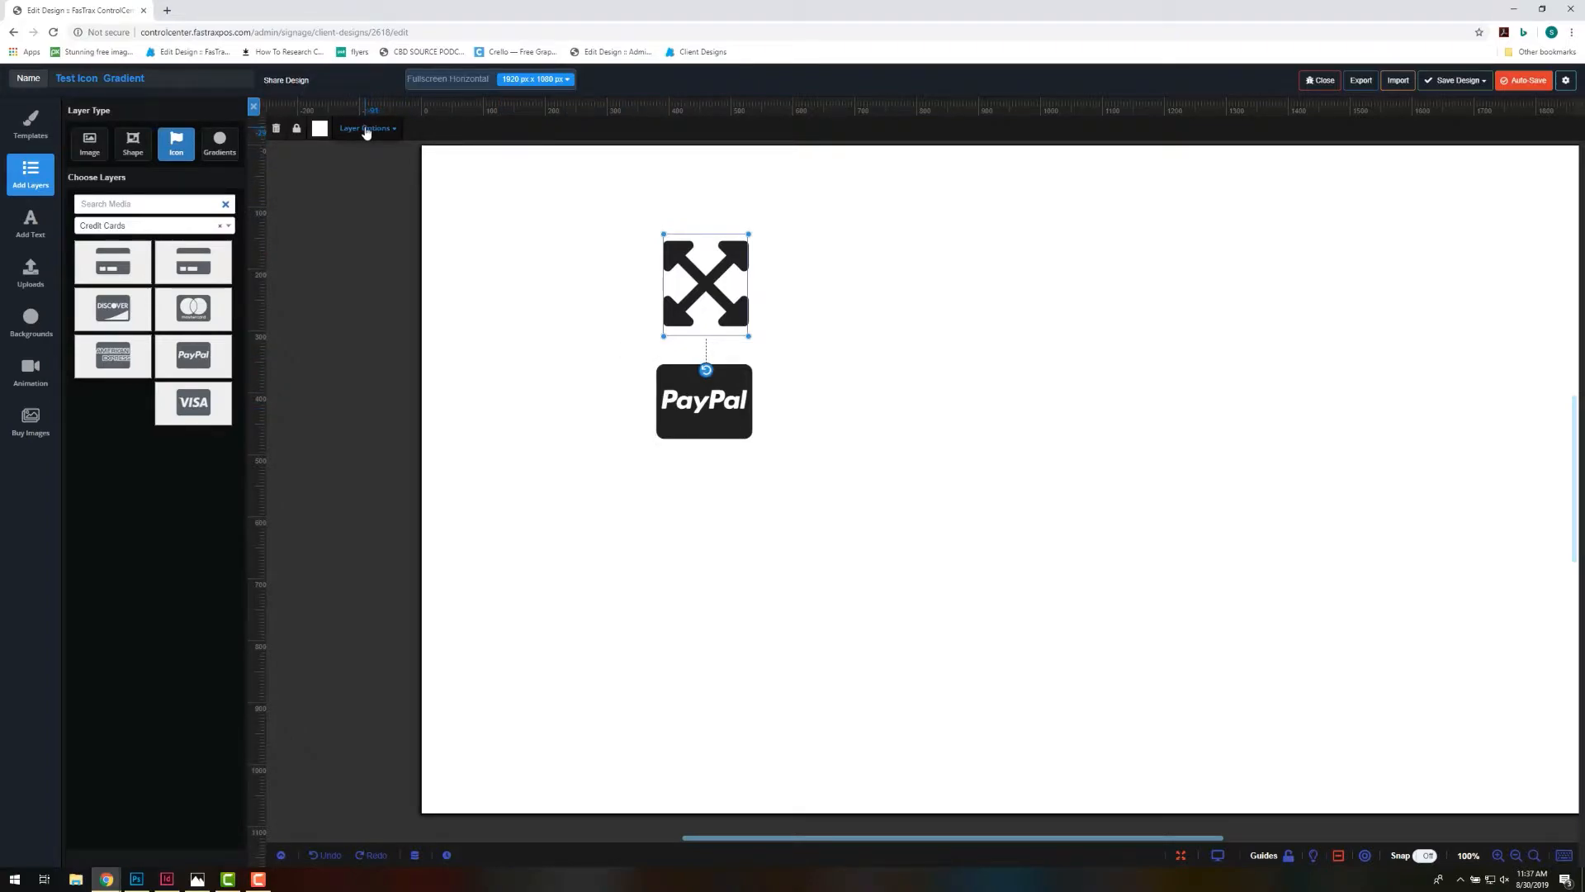
click(320, 128)
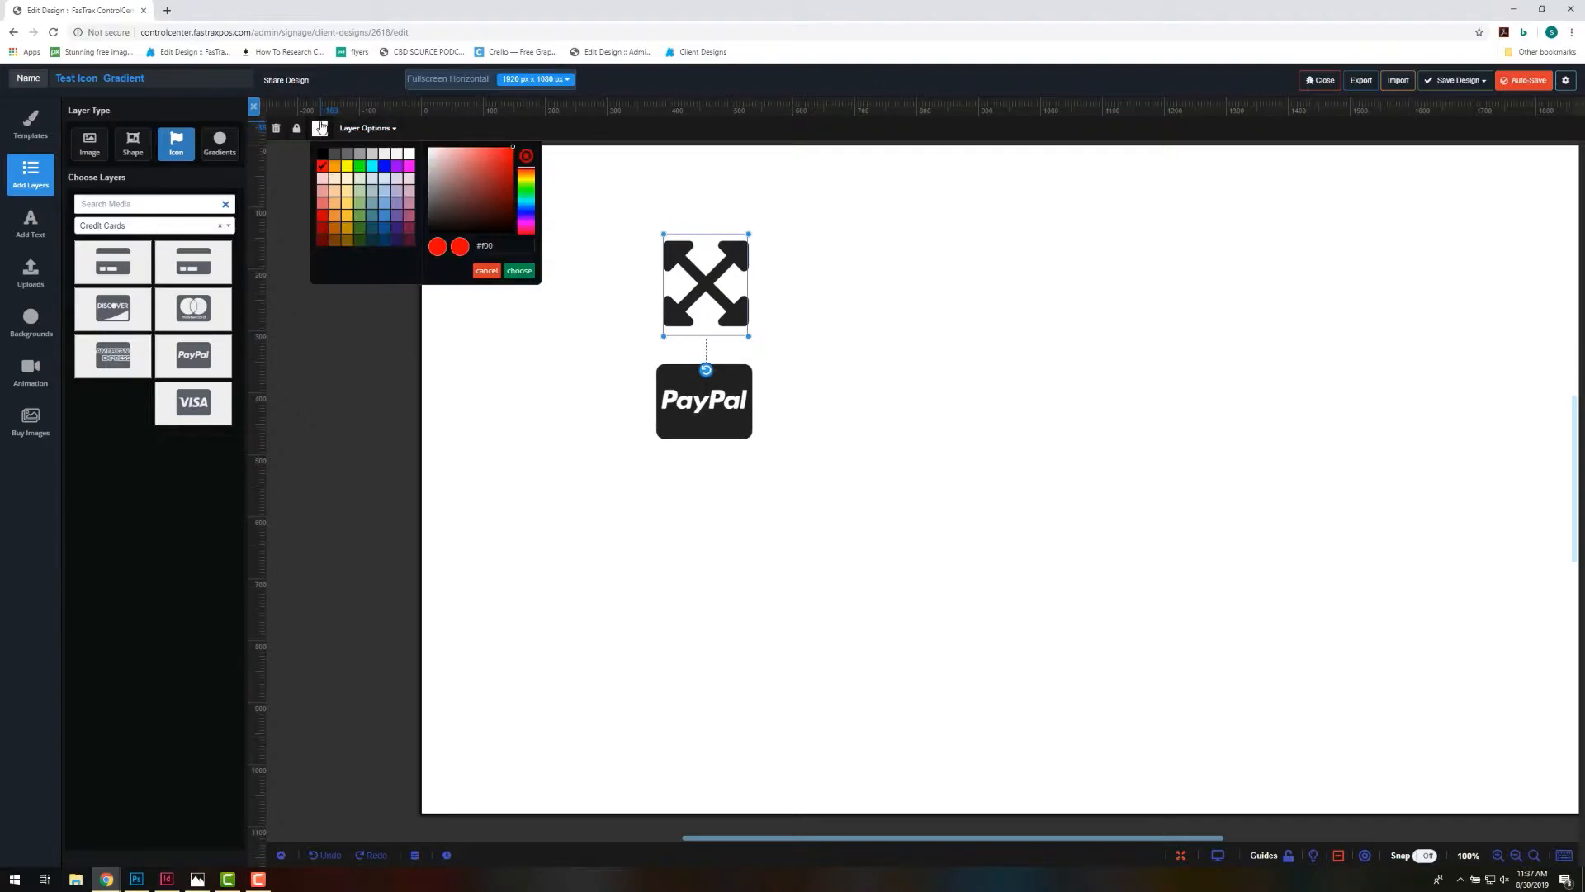
click(325, 221)
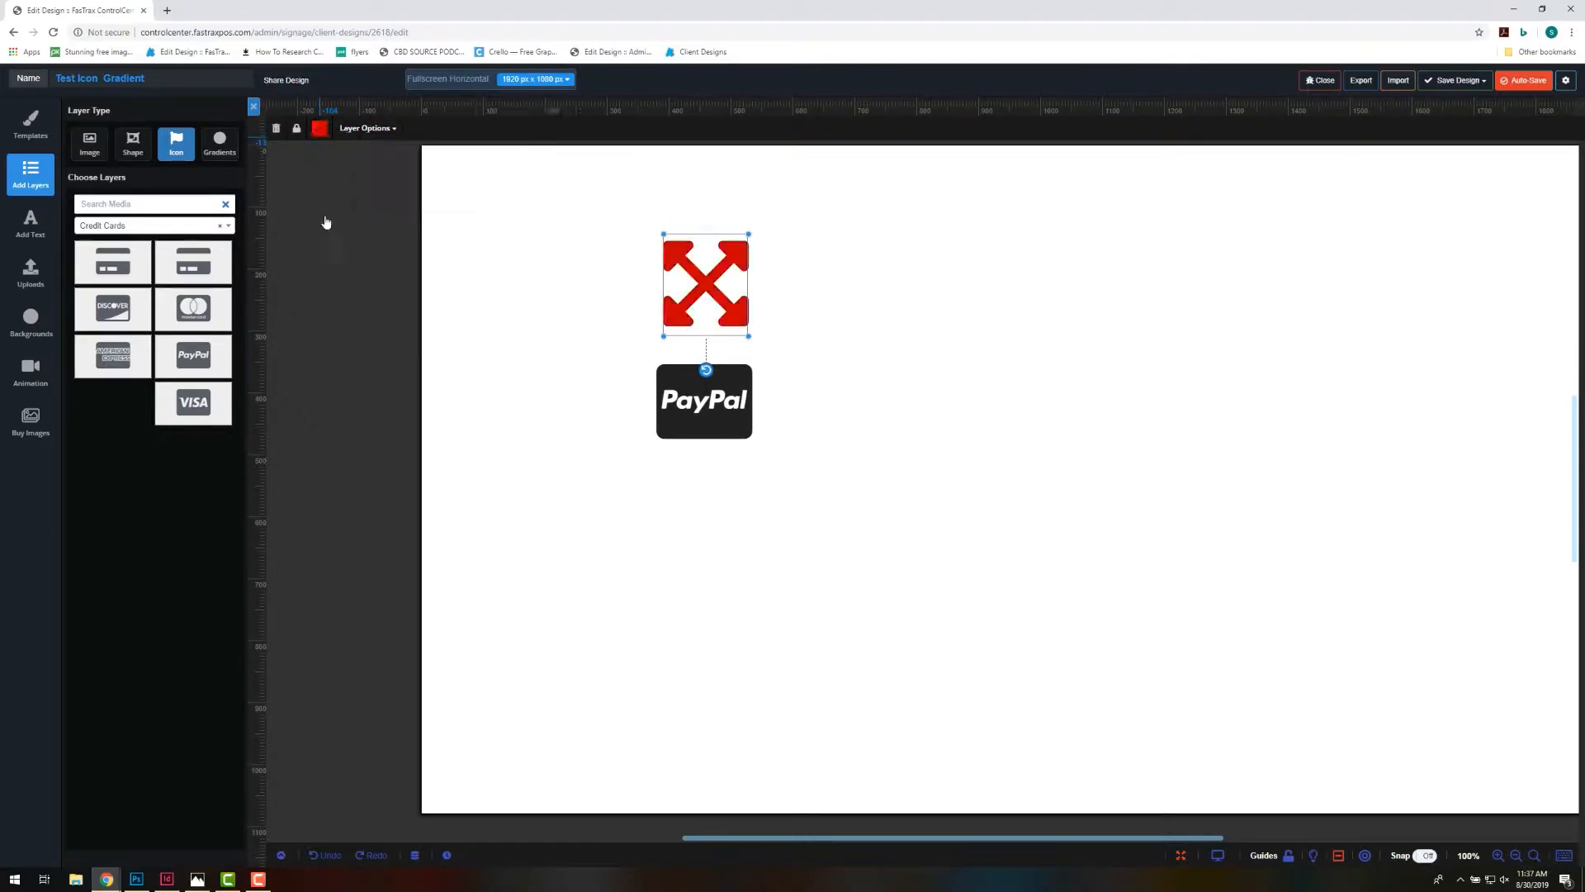
click(611, 366)
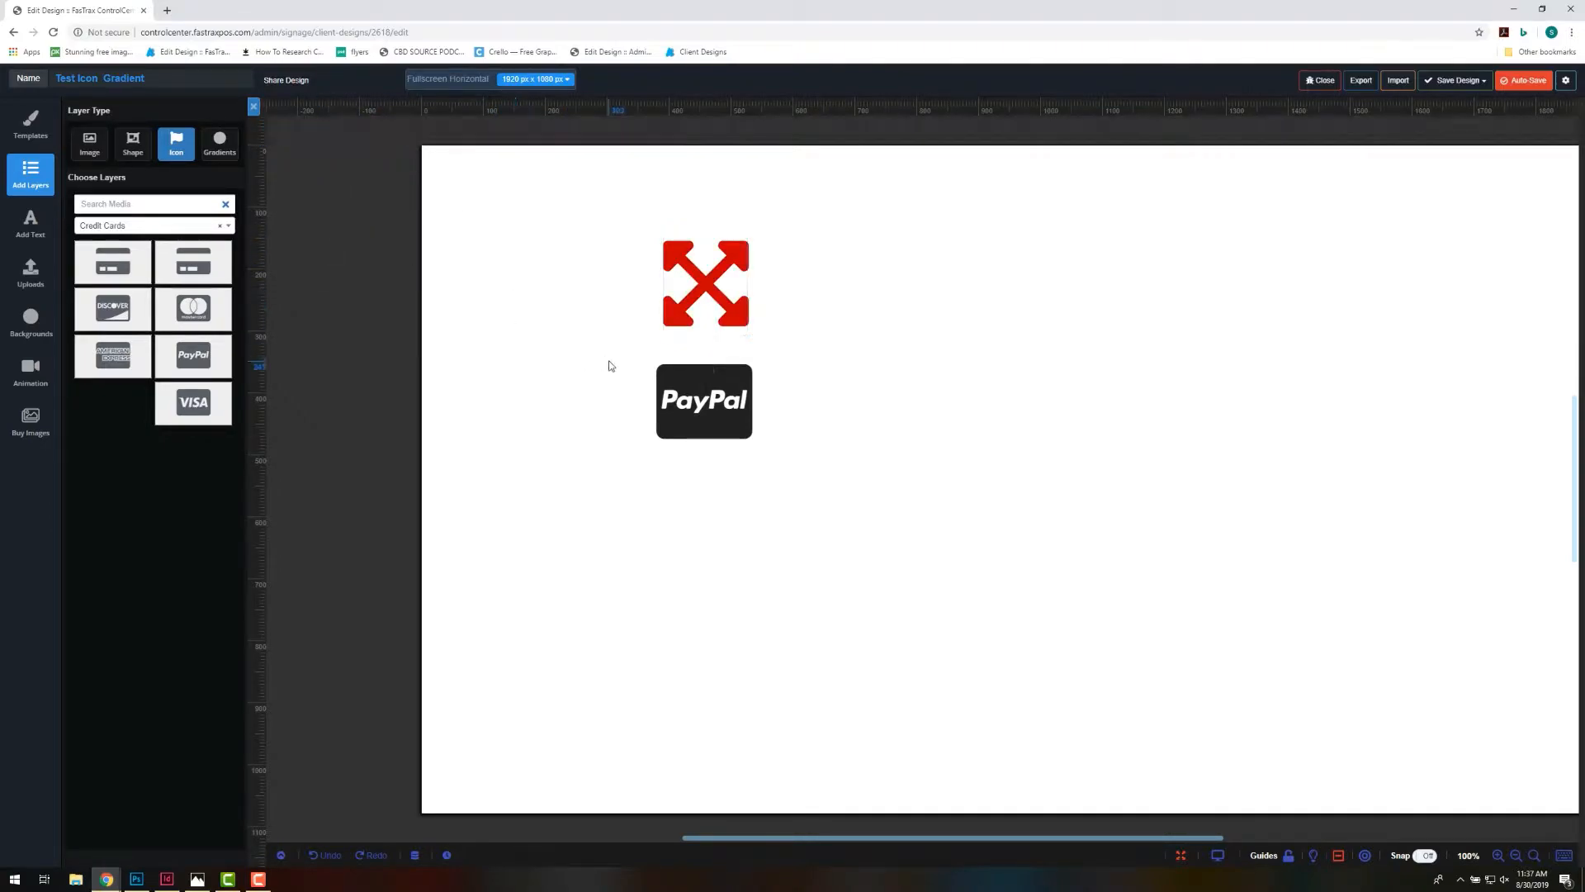
Colour the PayPal icon pure blue (#00f).
click(726, 376)
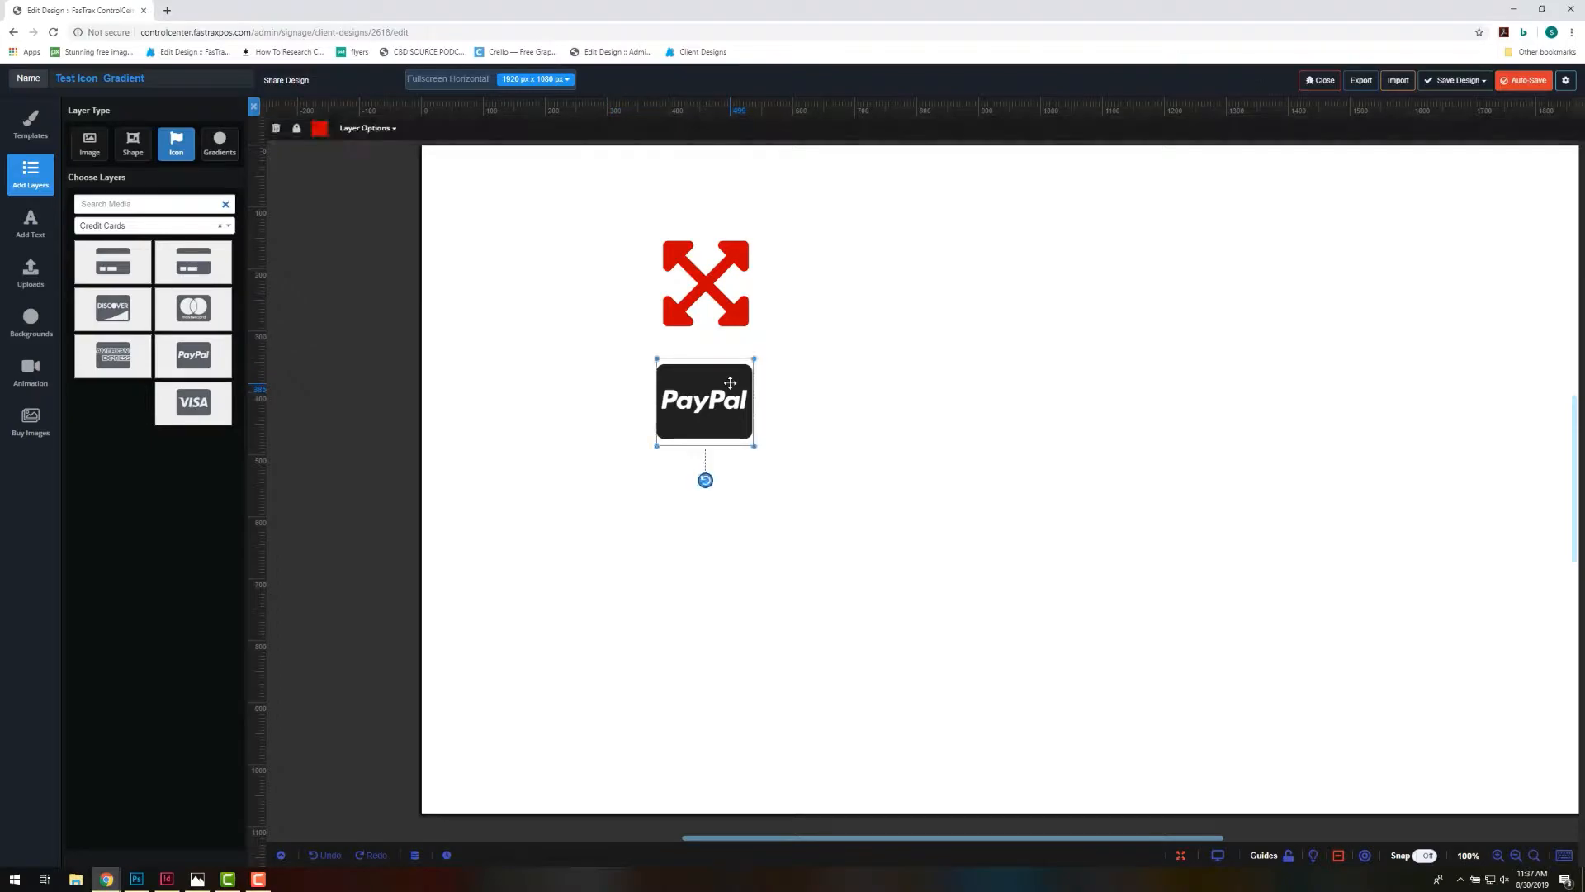
click(319, 129)
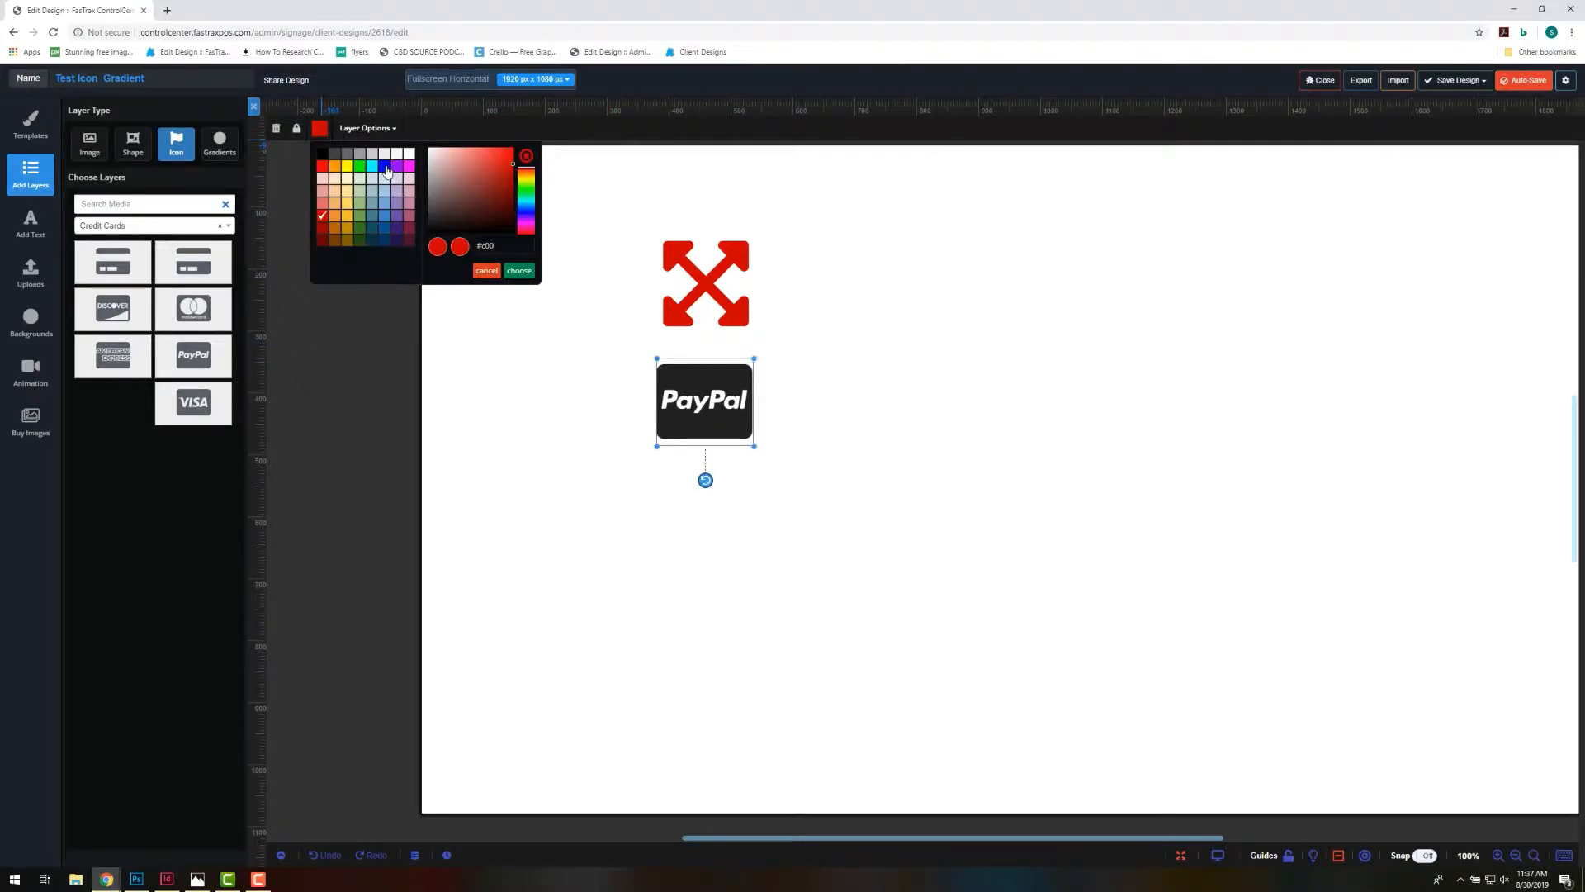
click(386, 168)
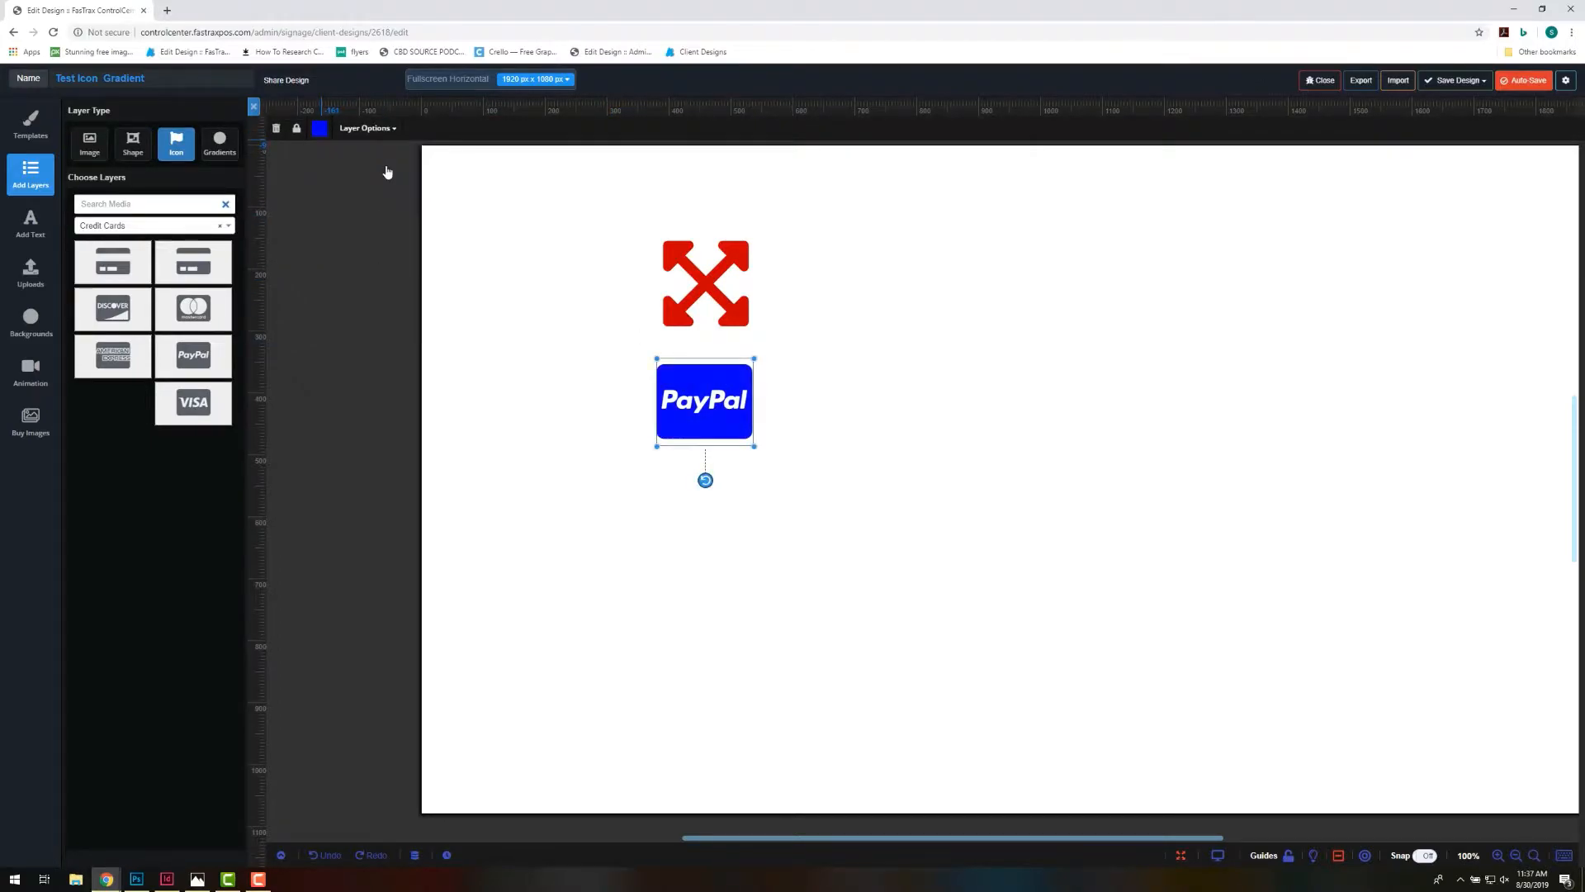
click(359, 274)
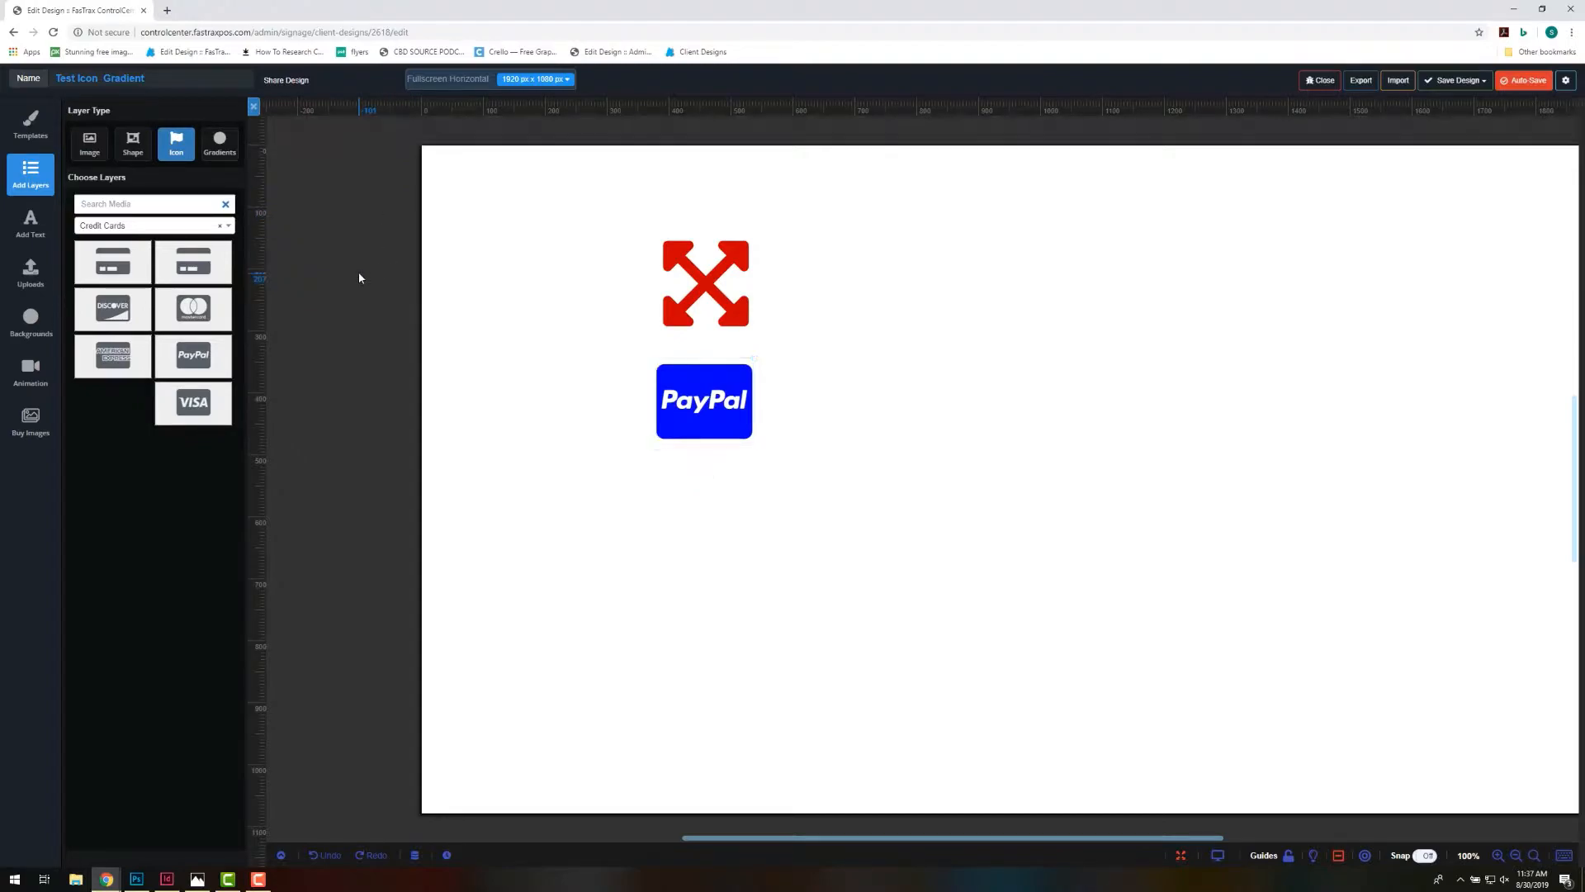
Add the person with raised arms from the People icon category and place it large below the PayPal icon.
click(210, 226)
click(168, 303)
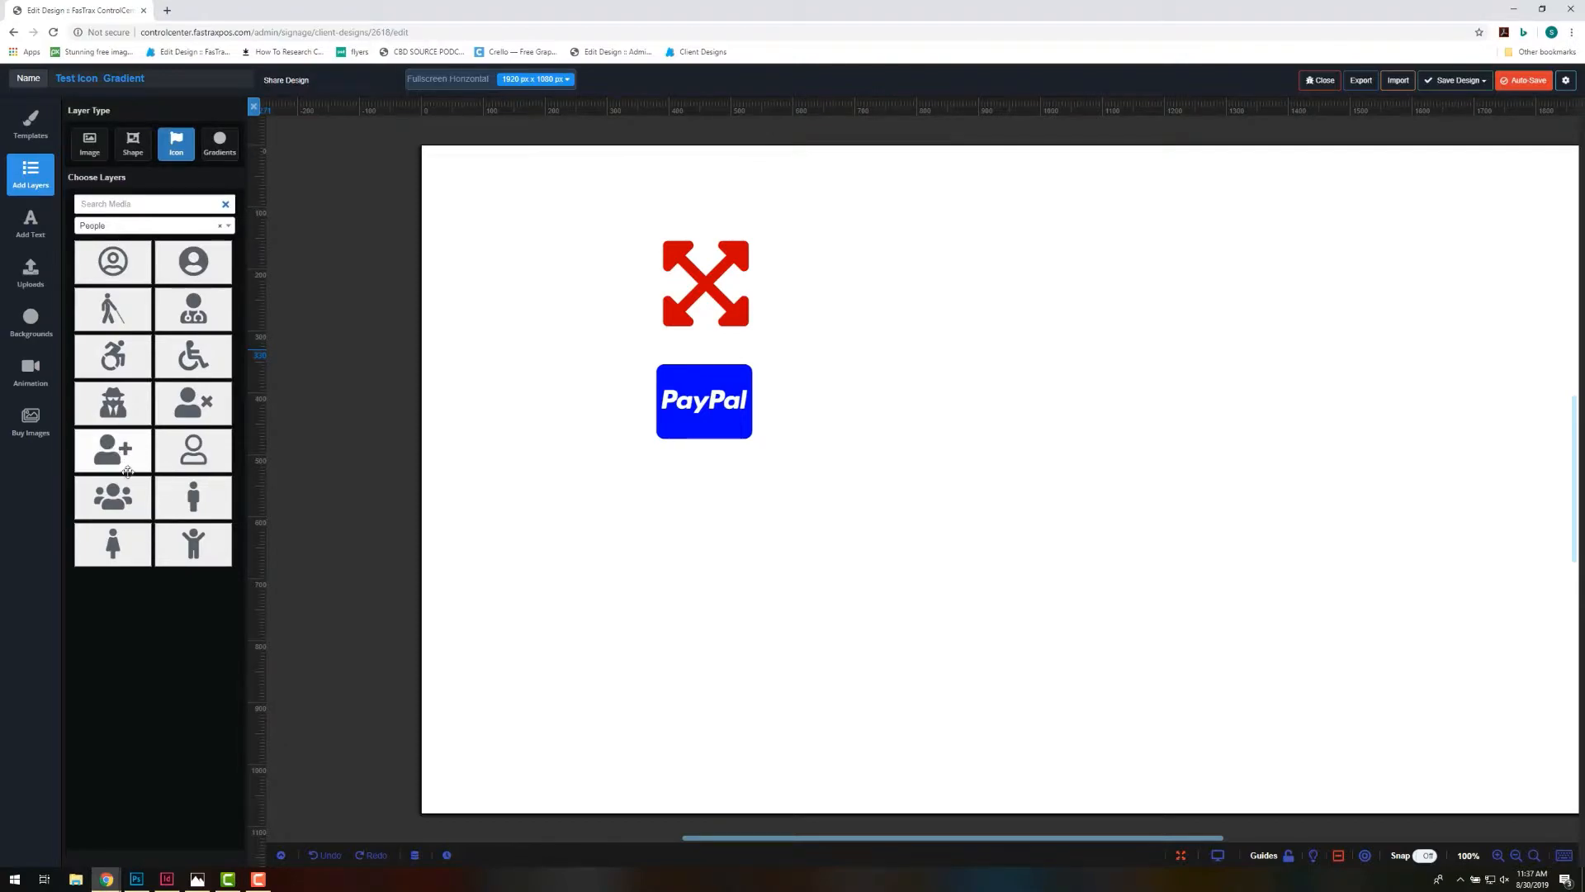
drag(191, 542, 837, 447)
drag(784, 510, 708, 552)
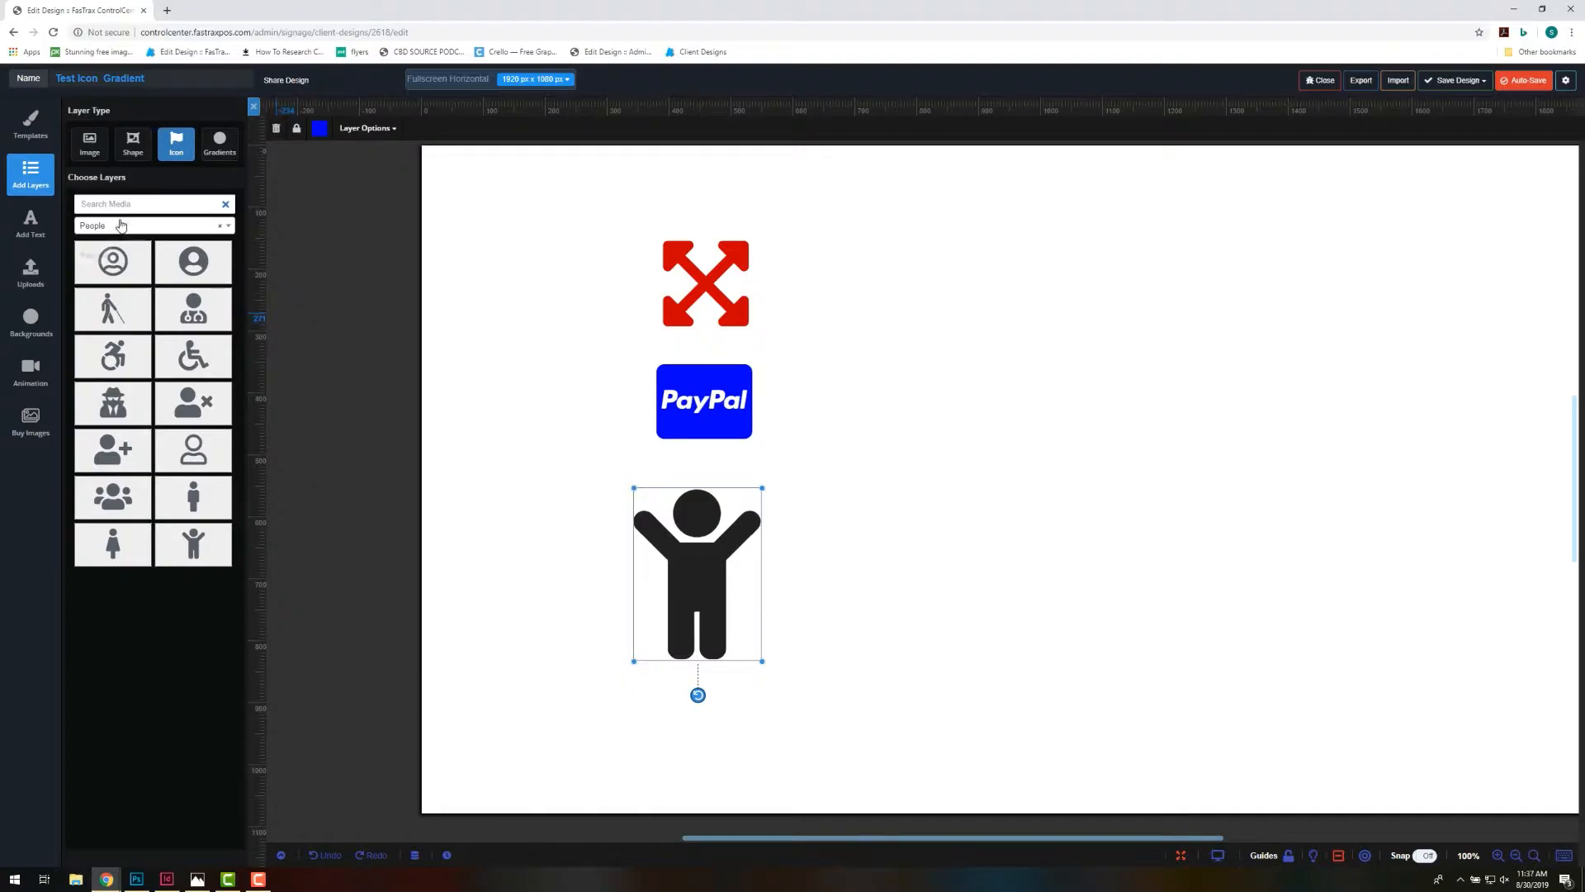
Add the outlined thumbs-up and the lemon icons from the Rating category beside the arrows and PayPal icons.
click(121, 225)
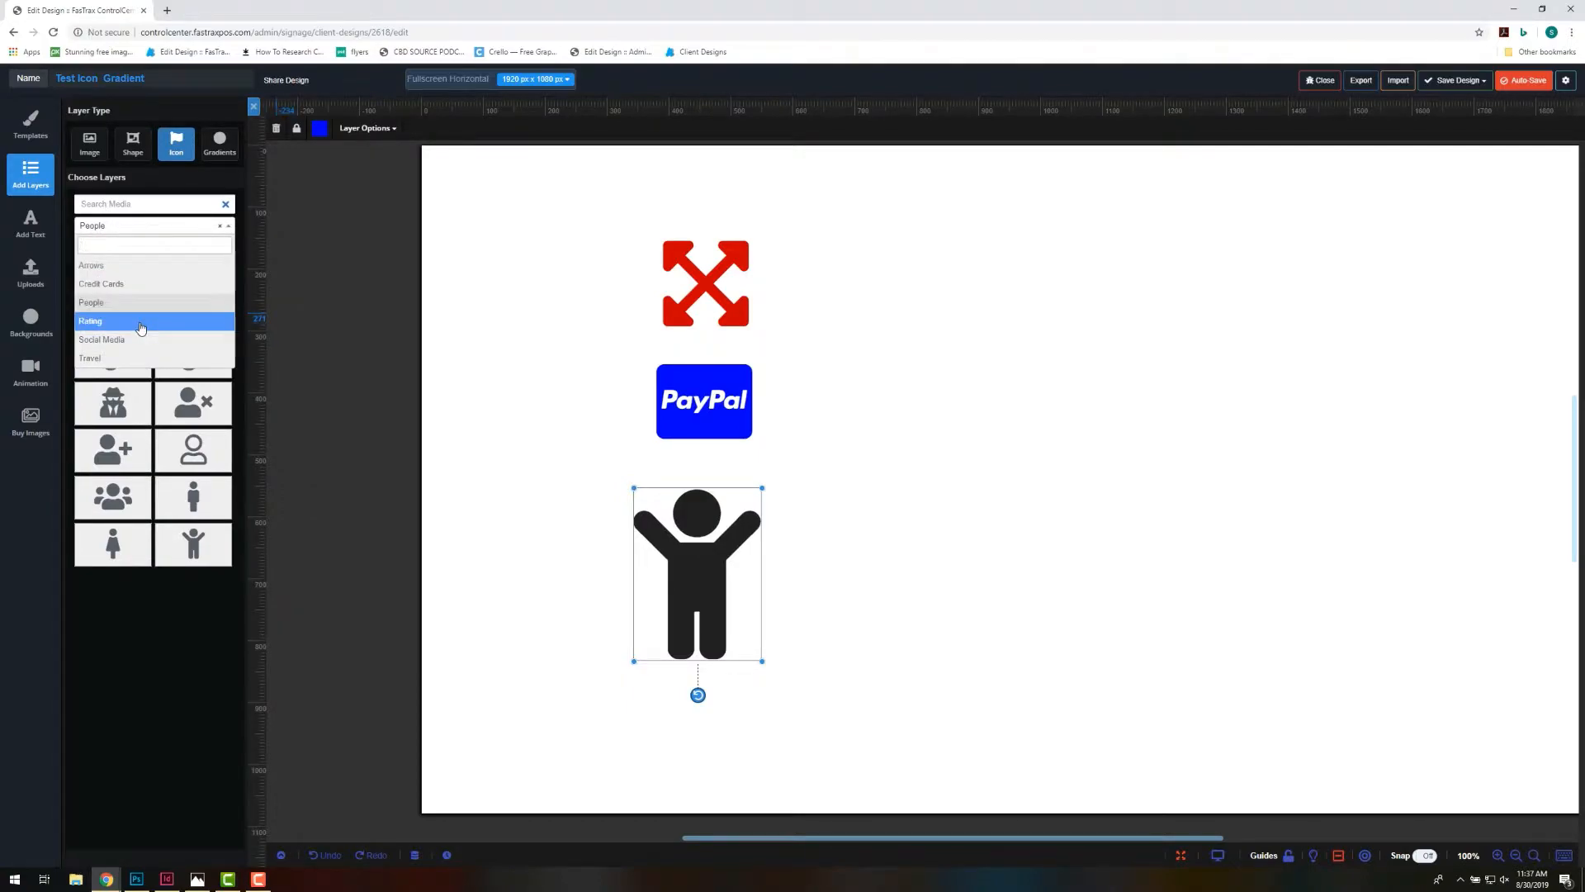
click(141, 329)
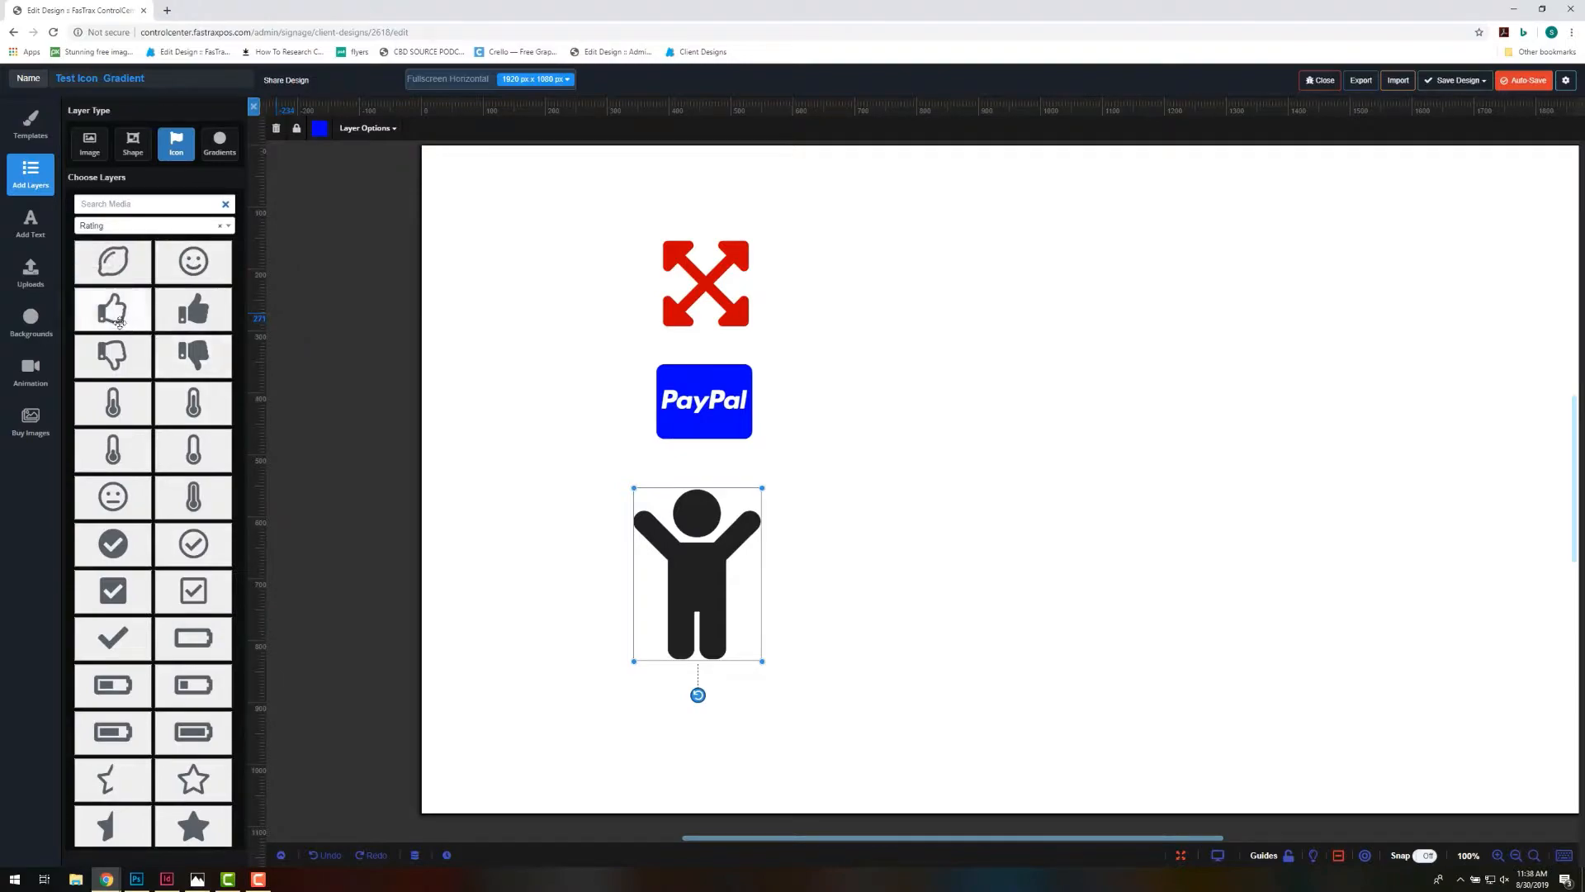
drag(148, 325, 941, 231)
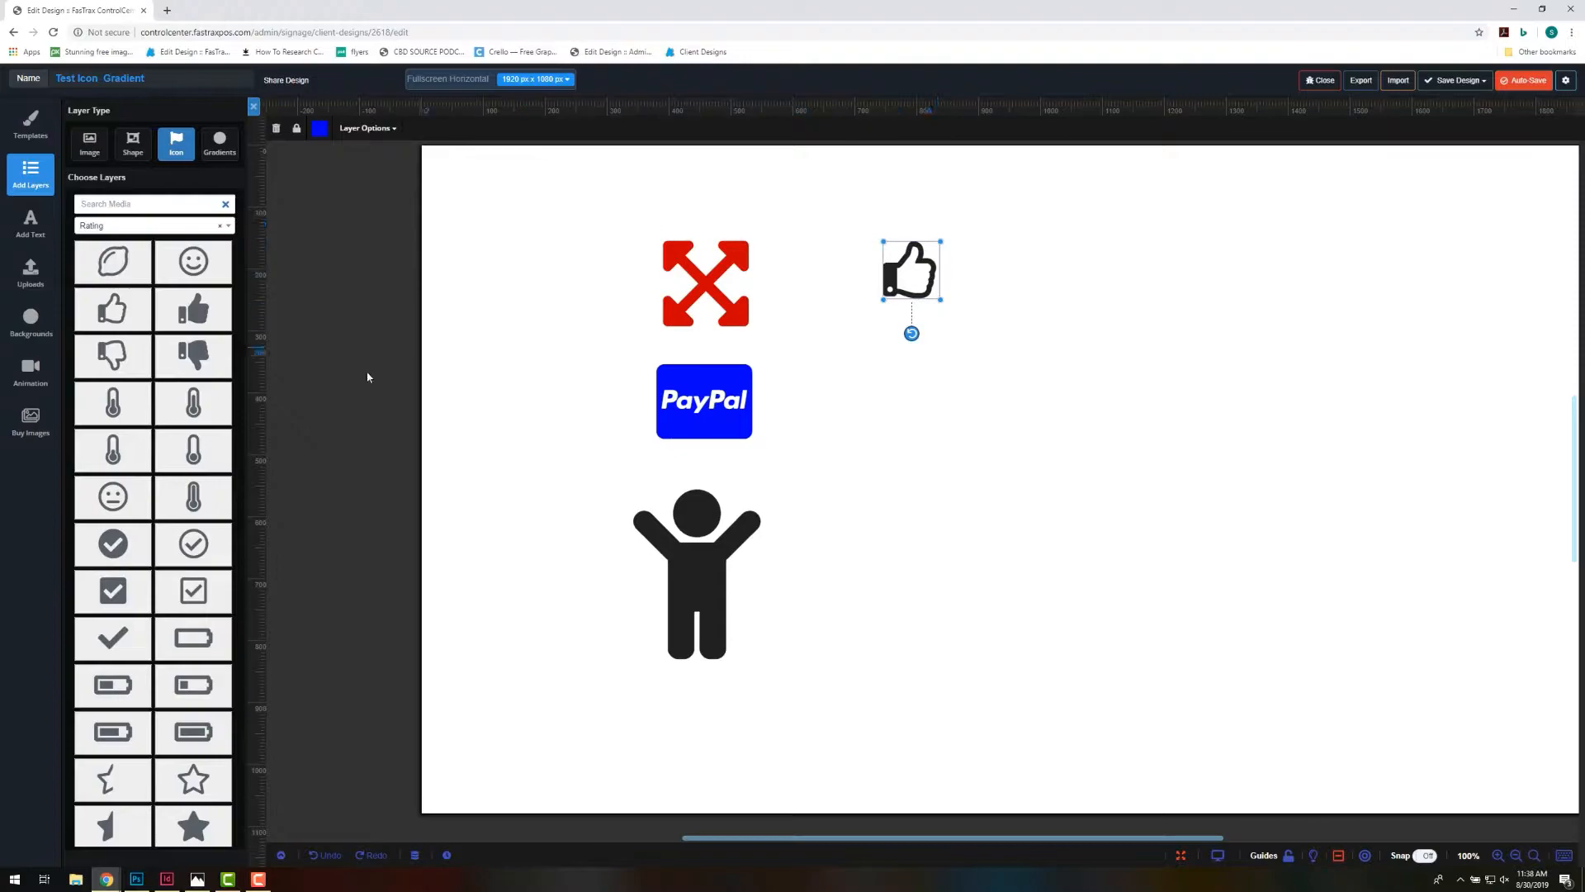
drag(119, 270, 836, 349)
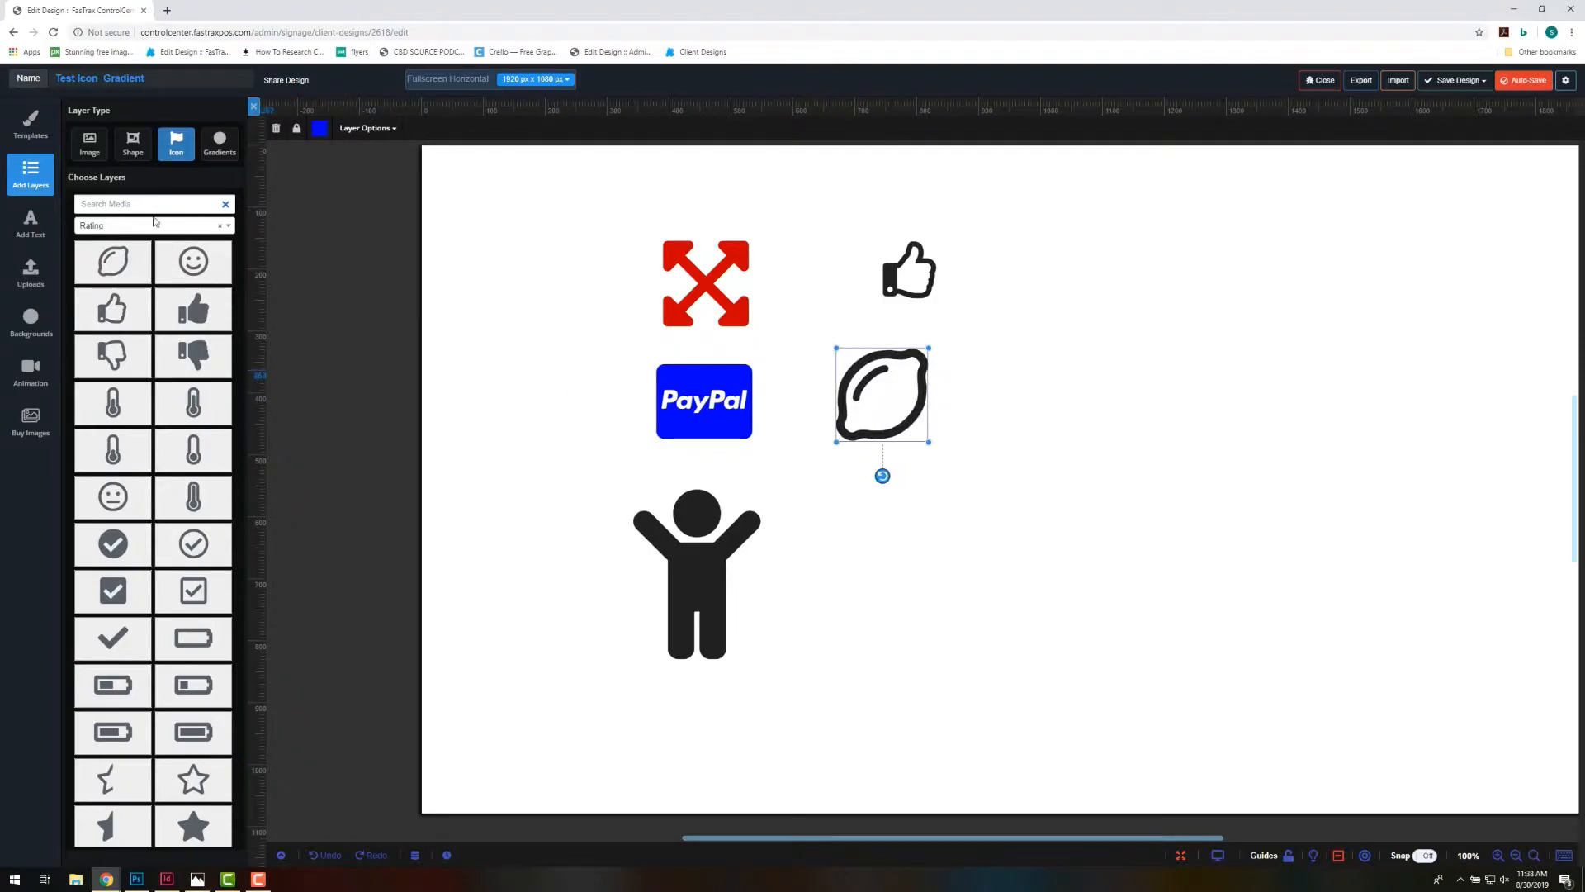
Add the Snapchat ghost and Twitter bird icons from the Social Media category side by side, enlarged, beyond the lemon.
click(156, 225)
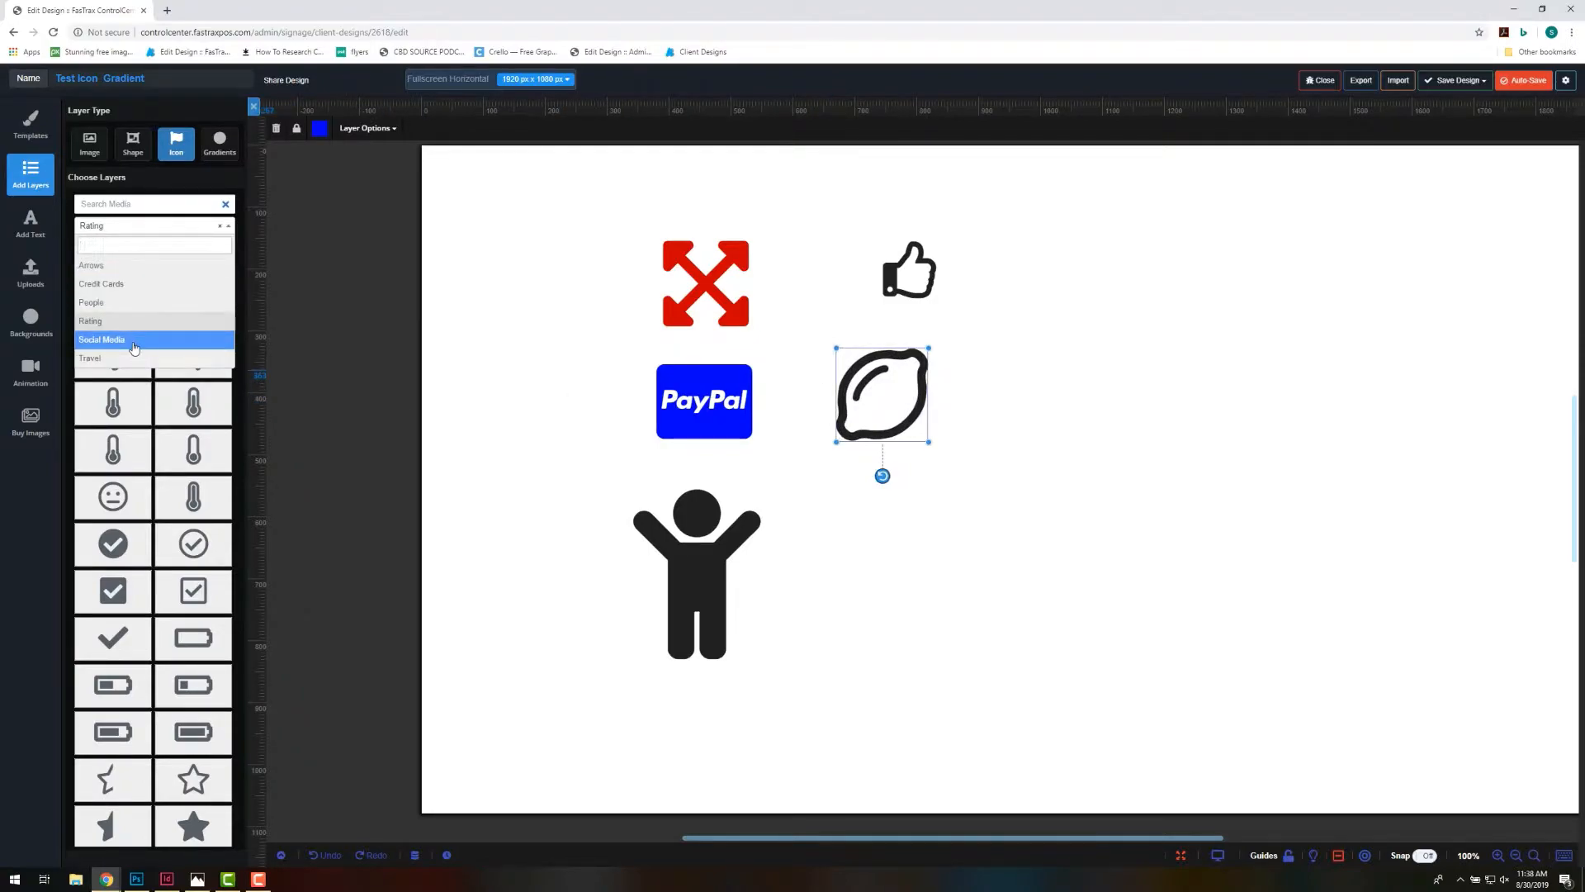
click(134, 340)
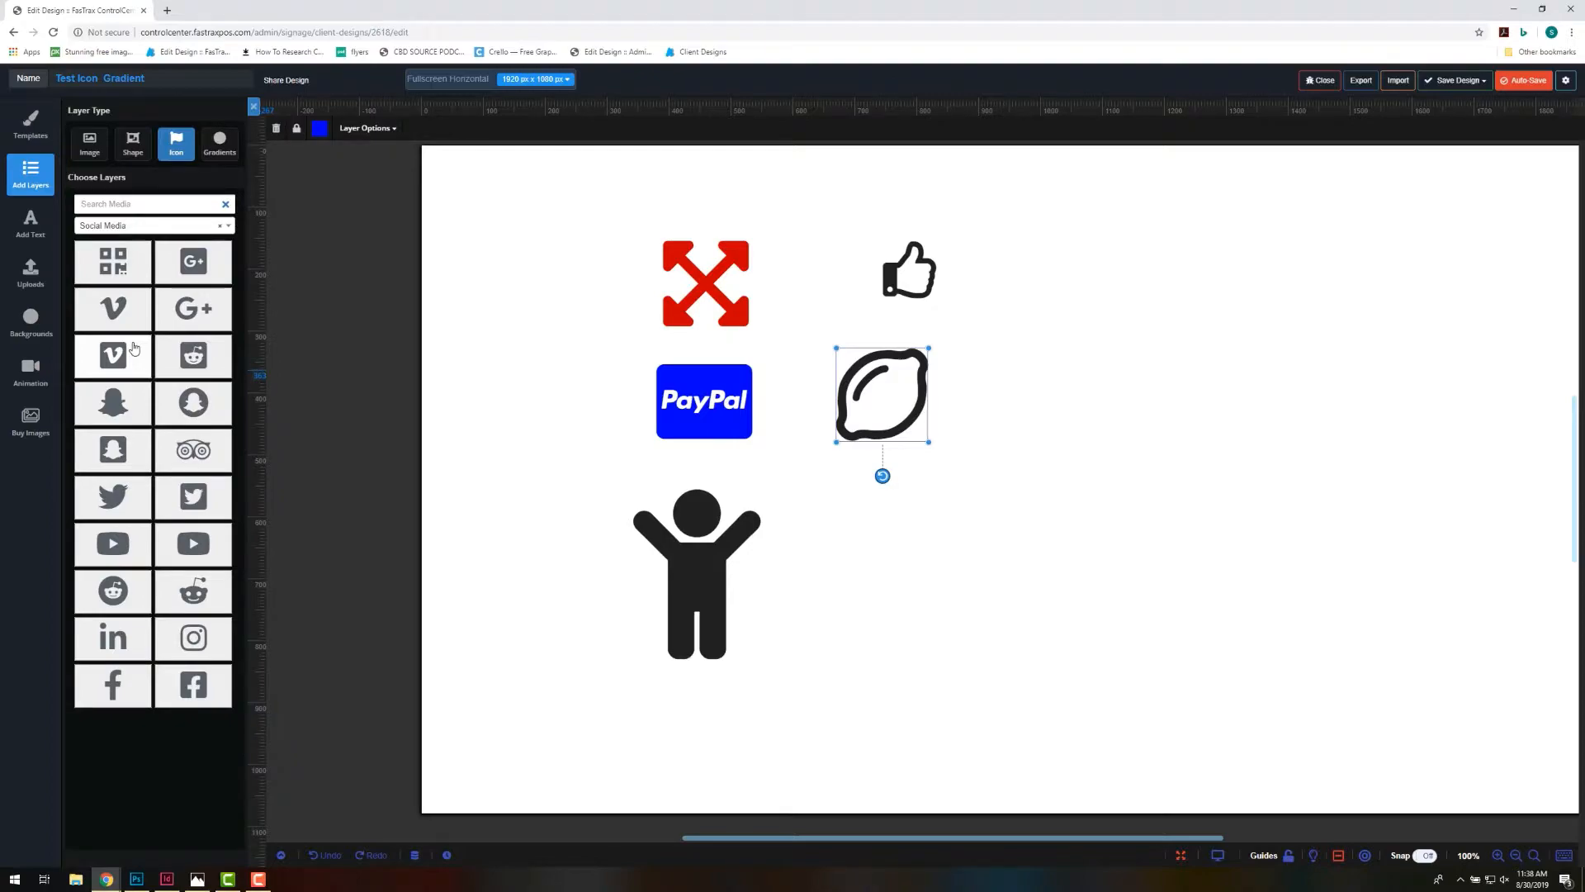
drag(113, 402, 1180, 353)
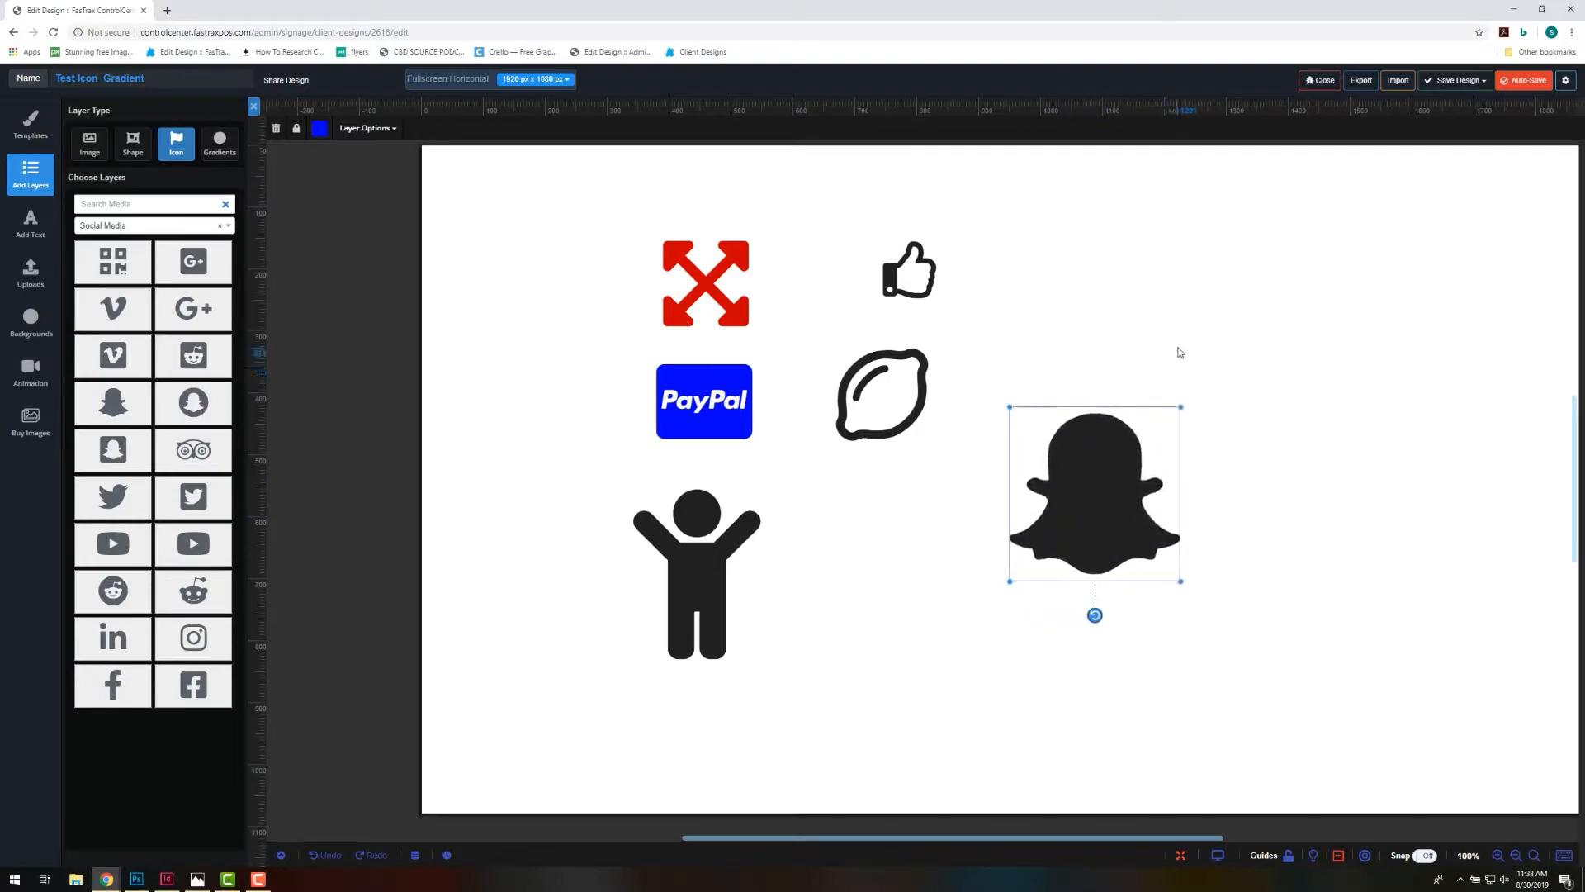
drag(107, 500, 1185, 379)
drag(1243, 461, 1314, 498)
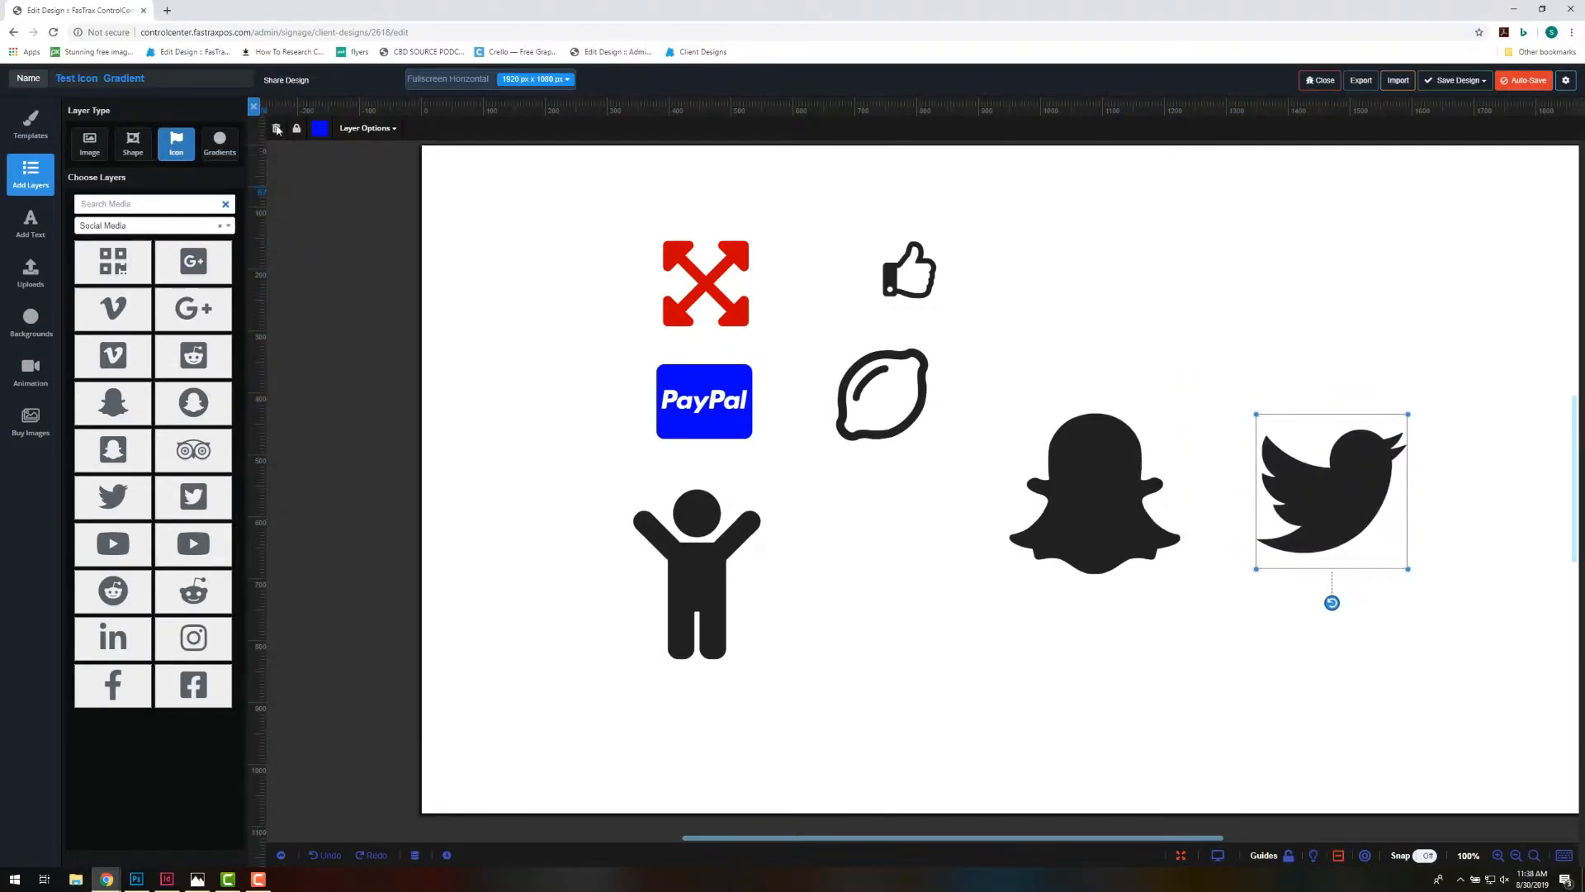
Colour the Twitter bird icon medium blue using a preset swatch.
click(320, 128)
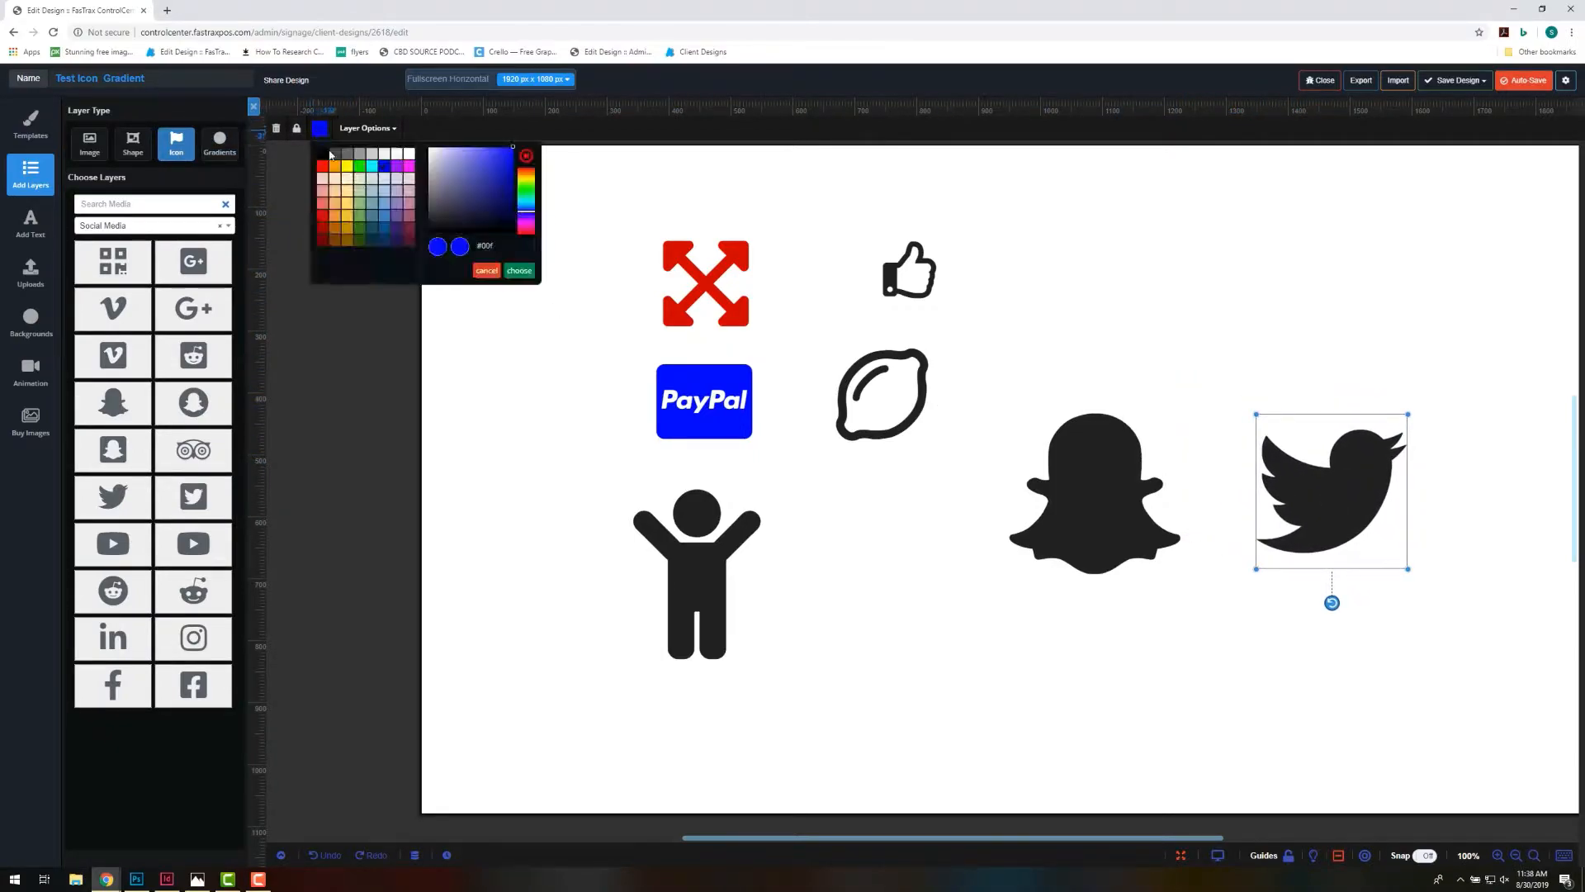
click(383, 222)
Colour the Snapchat ghost icon yellow using a preset swatch.
click(1125, 523)
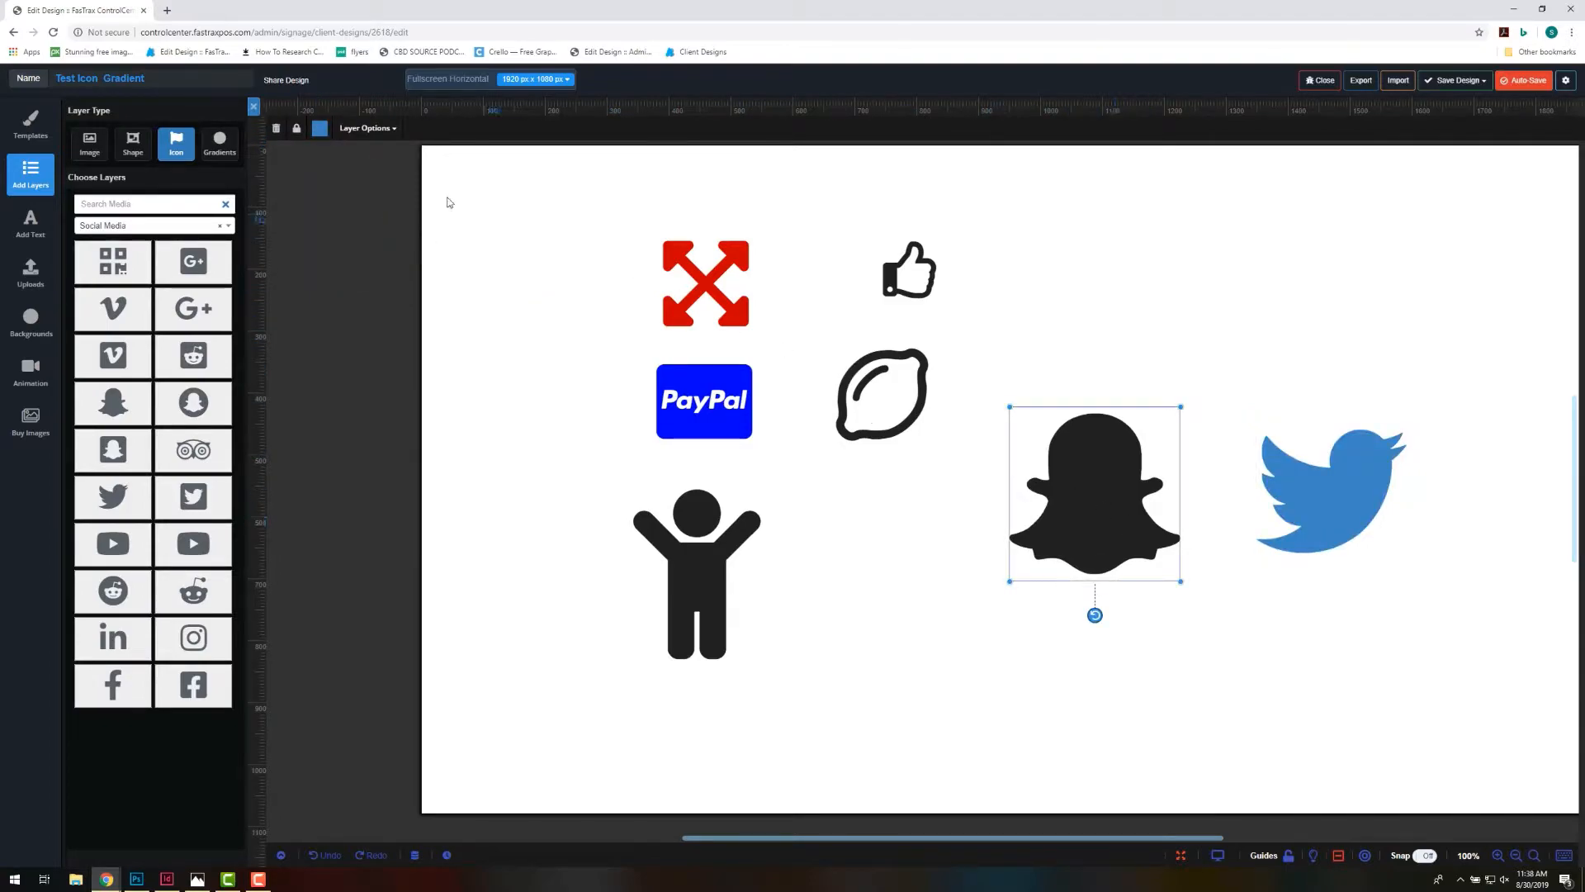
click(319, 128)
click(347, 165)
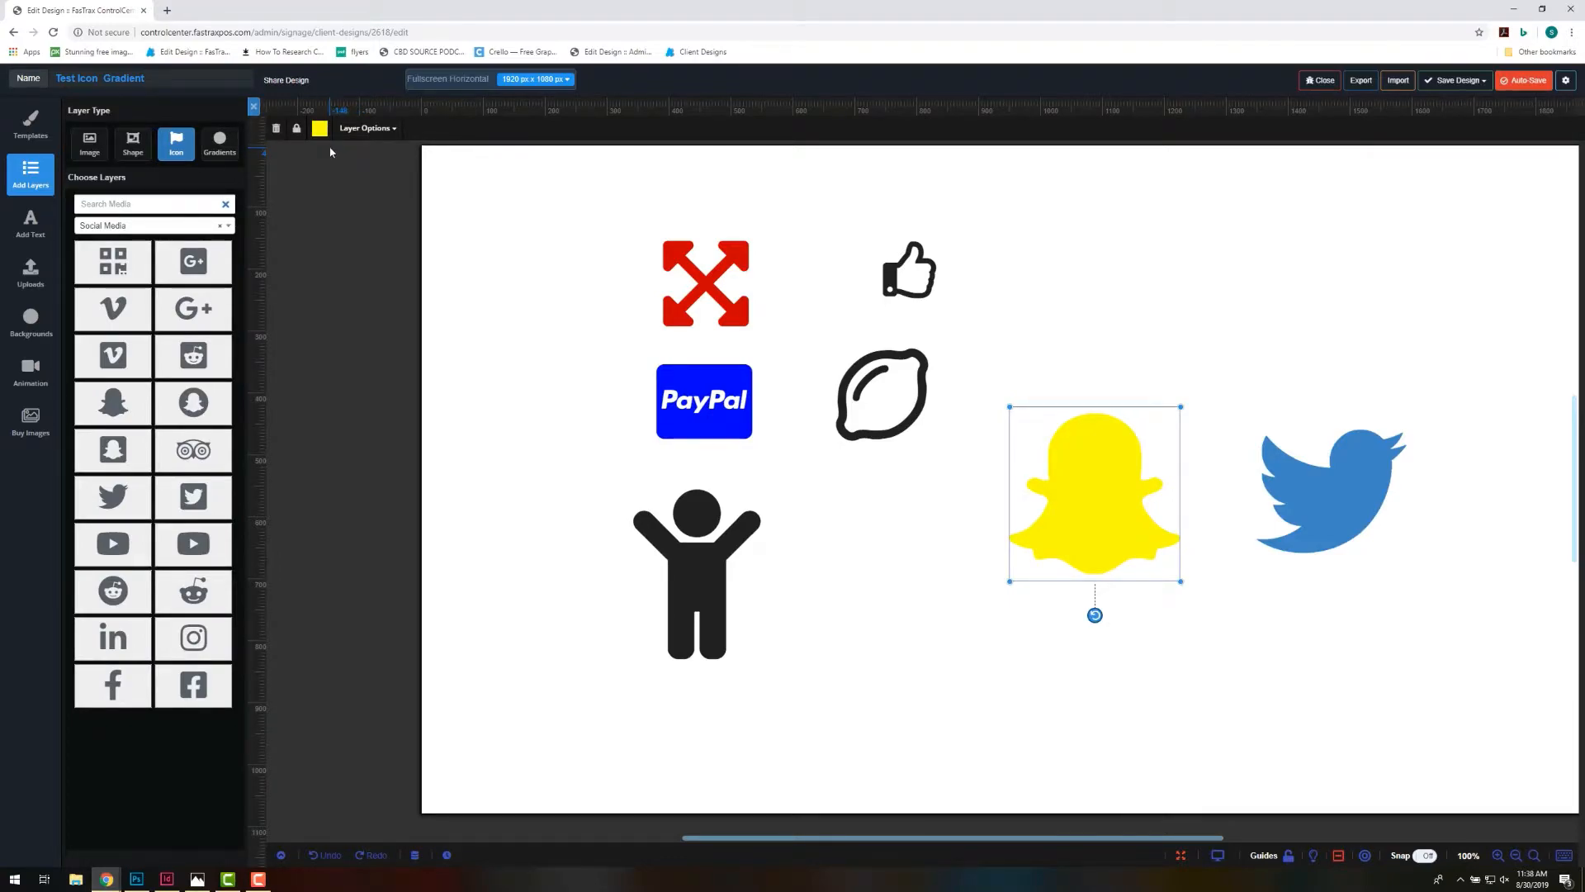
Add the truck icon from the Travel category between the person and the Snapchat ghost, and colour it bright red.
click(152, 226)
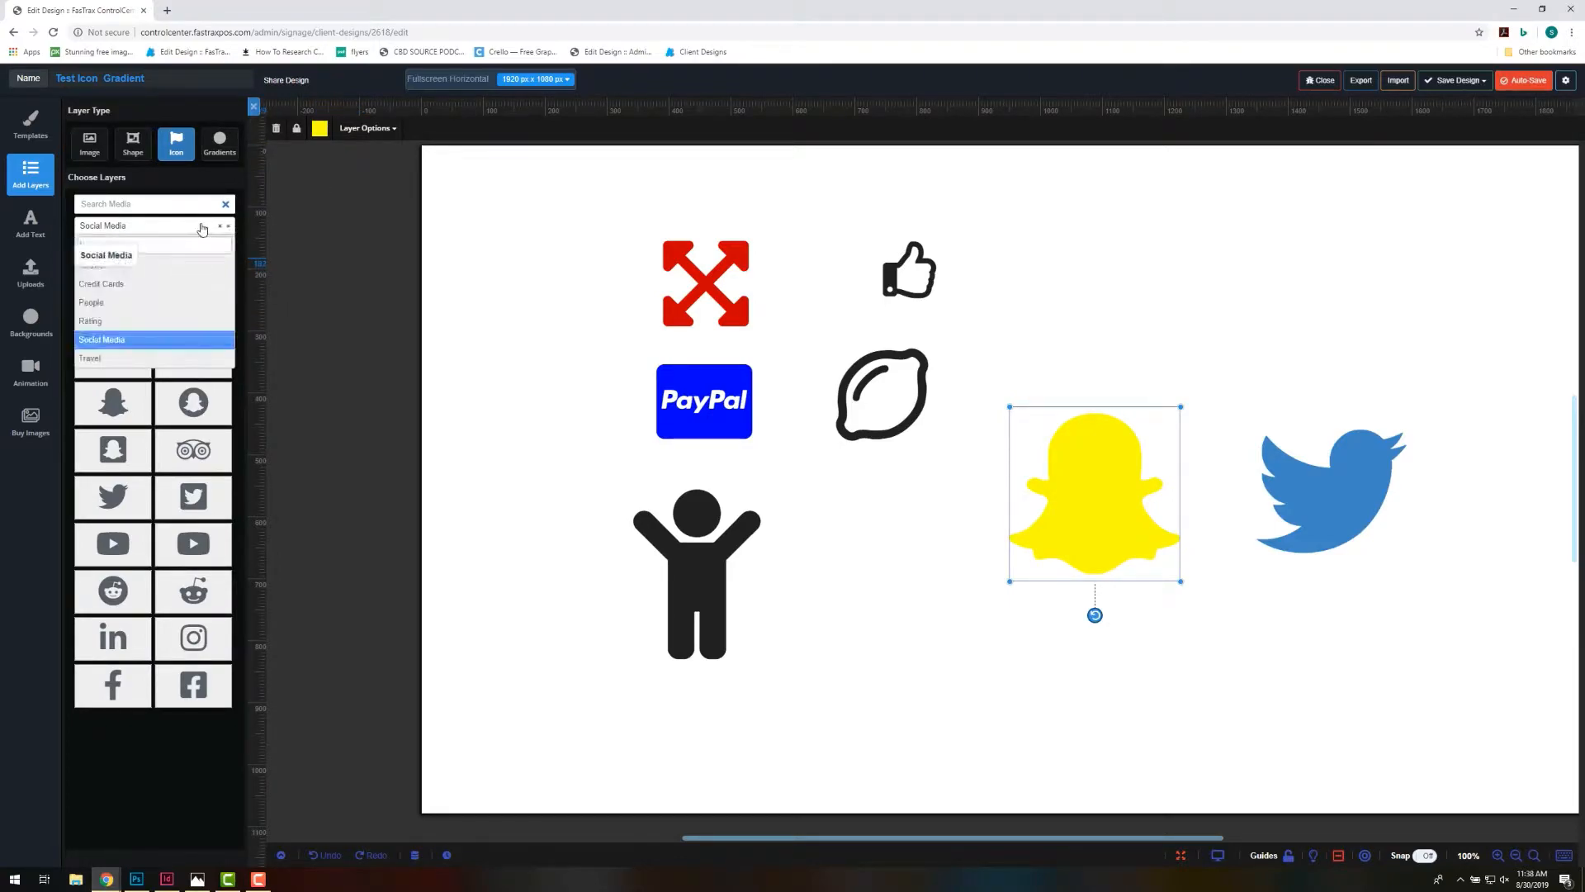
click(174, 360)
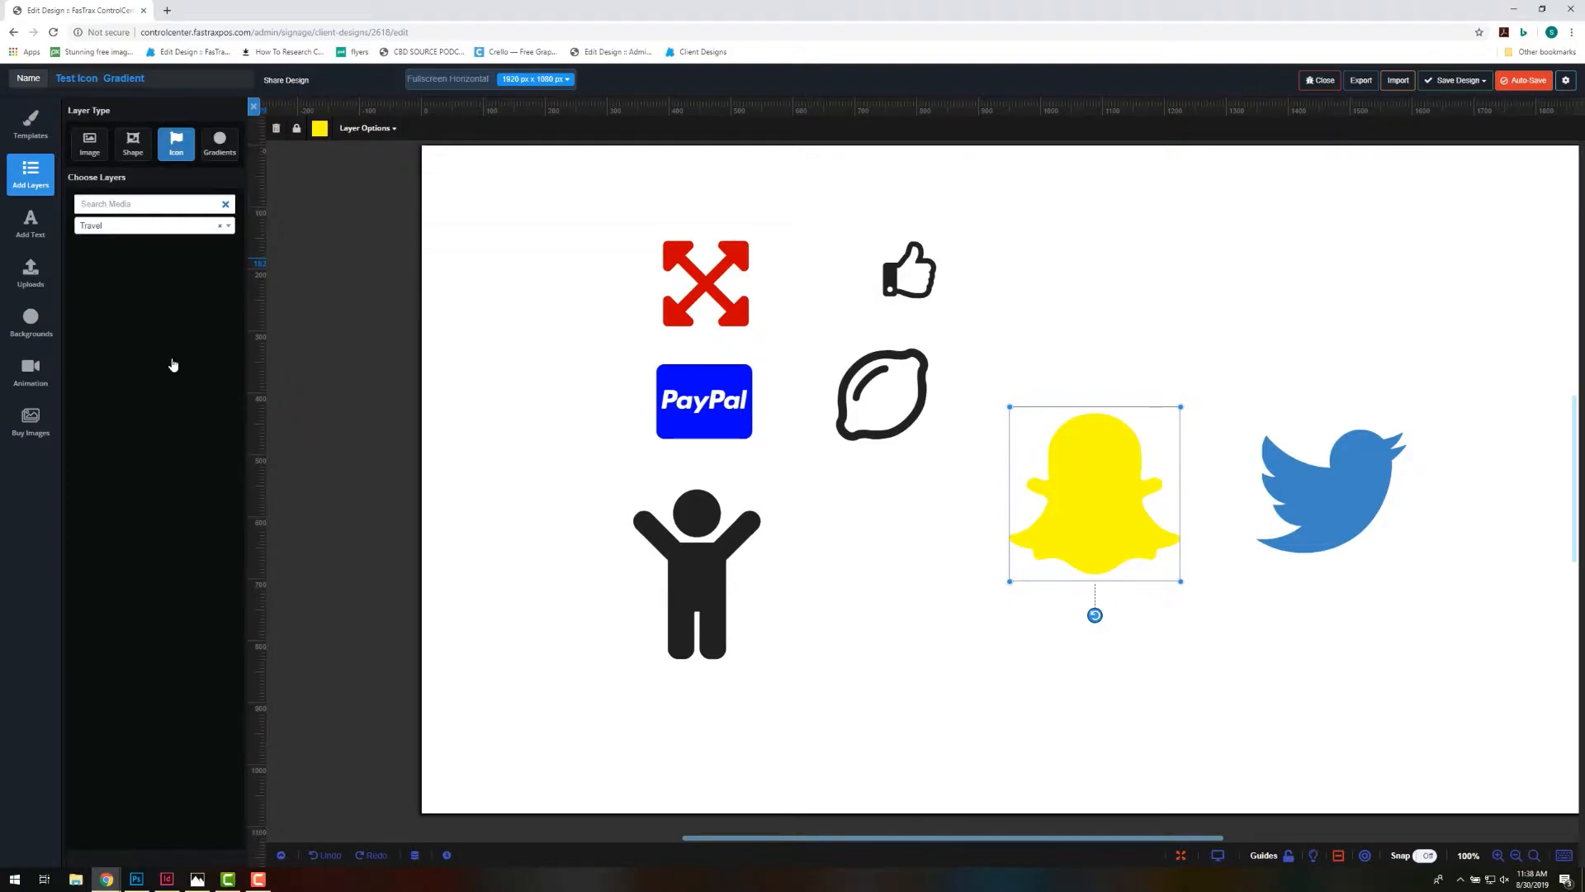
drag(118, 306, 1016, 568)
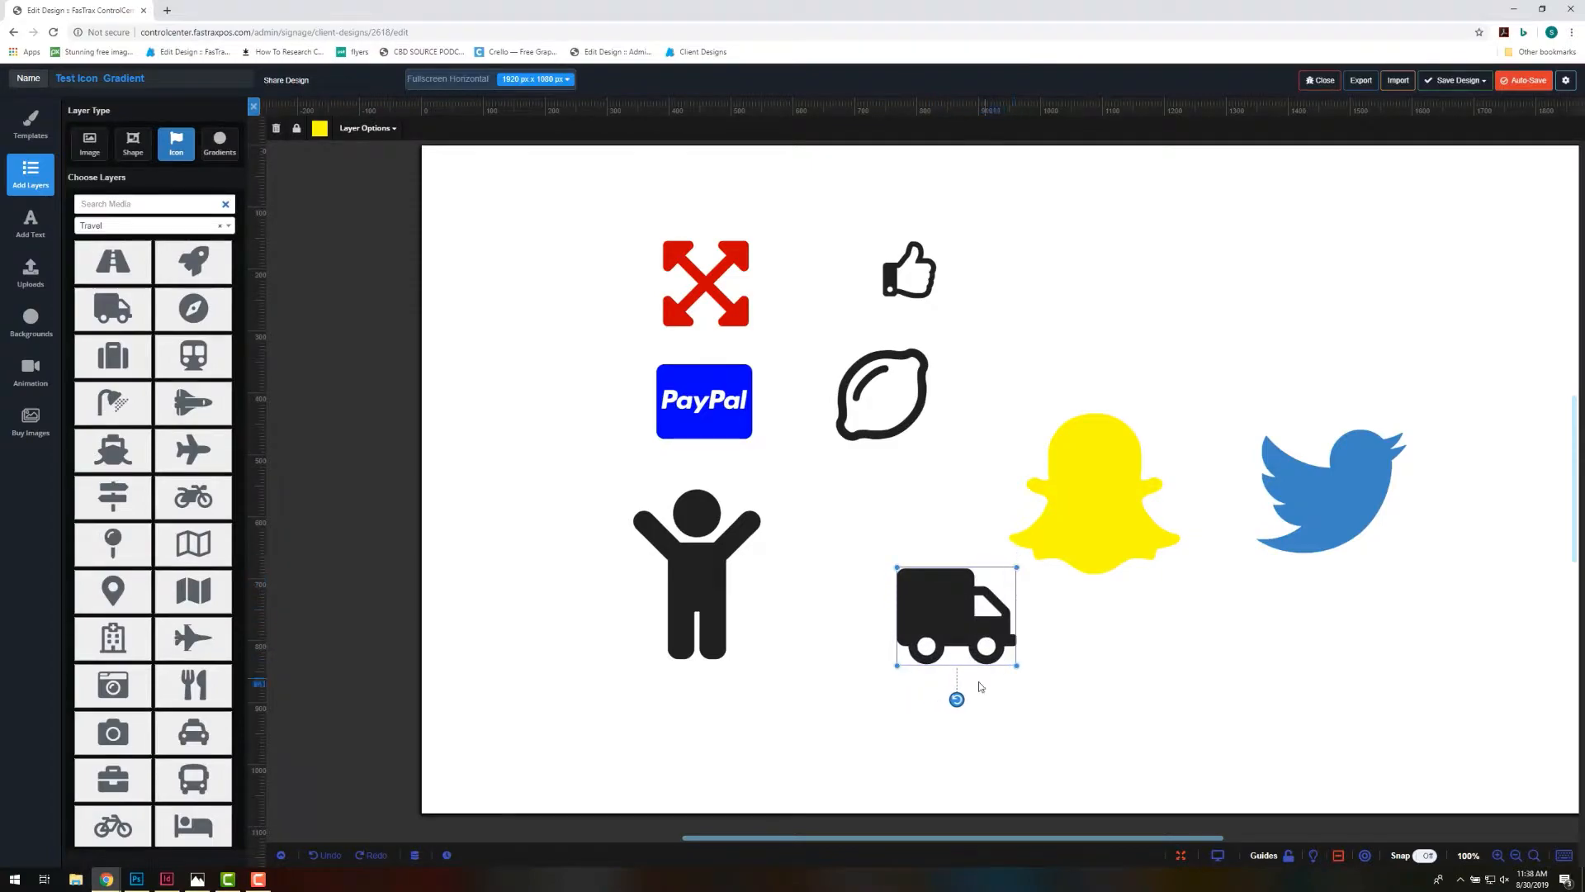
click(320, 128)
click(323, 168)
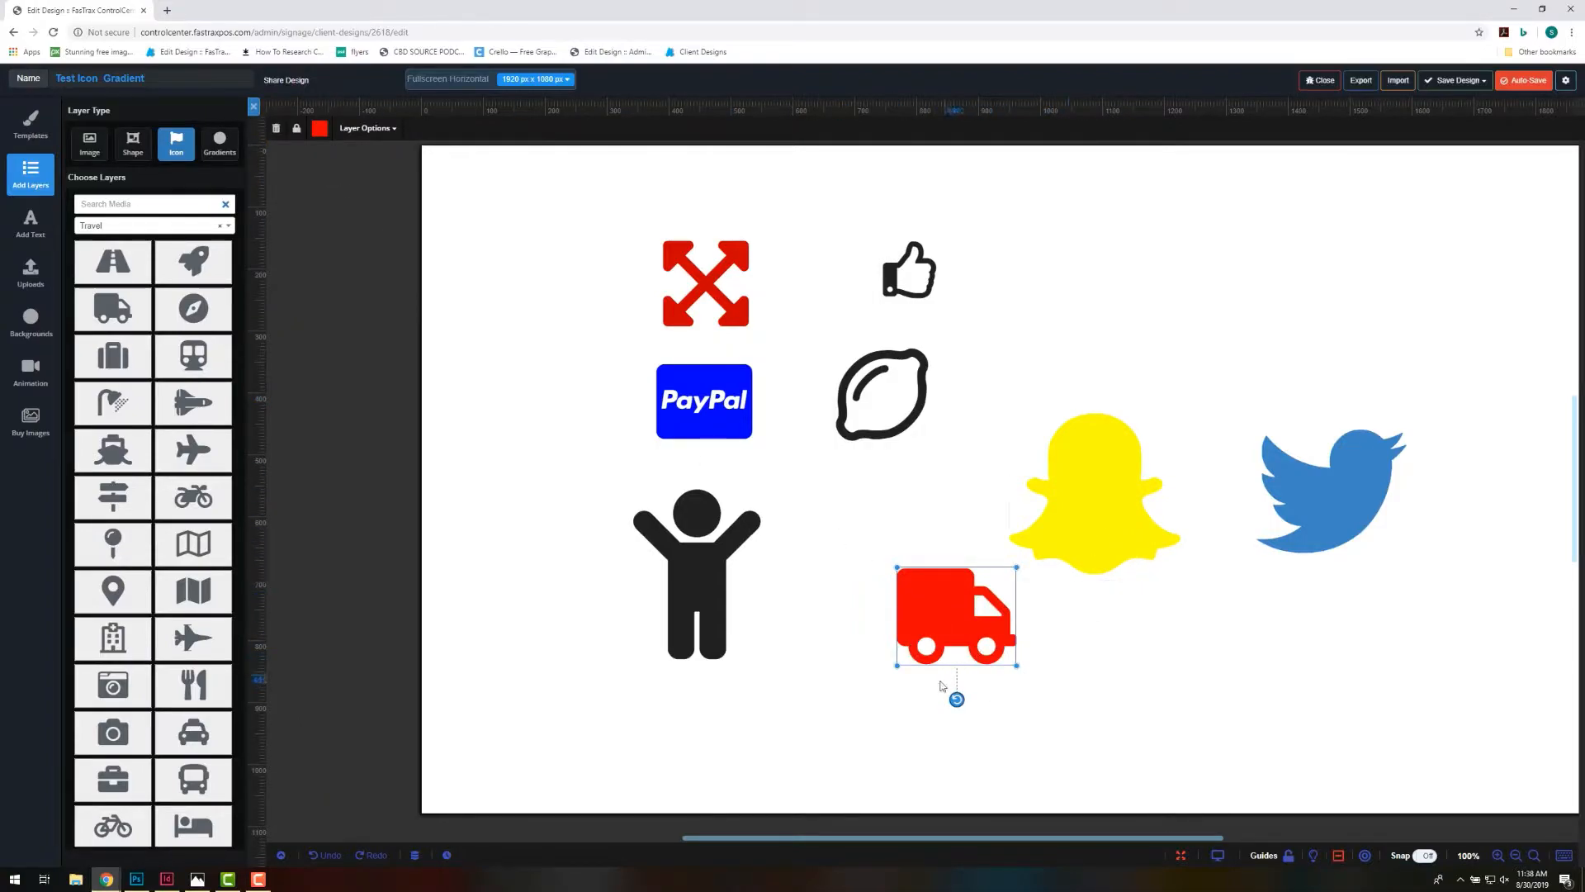
Colour the person with raised arms muted teal using a preset swatch, and deselect it.
click(669, 577)
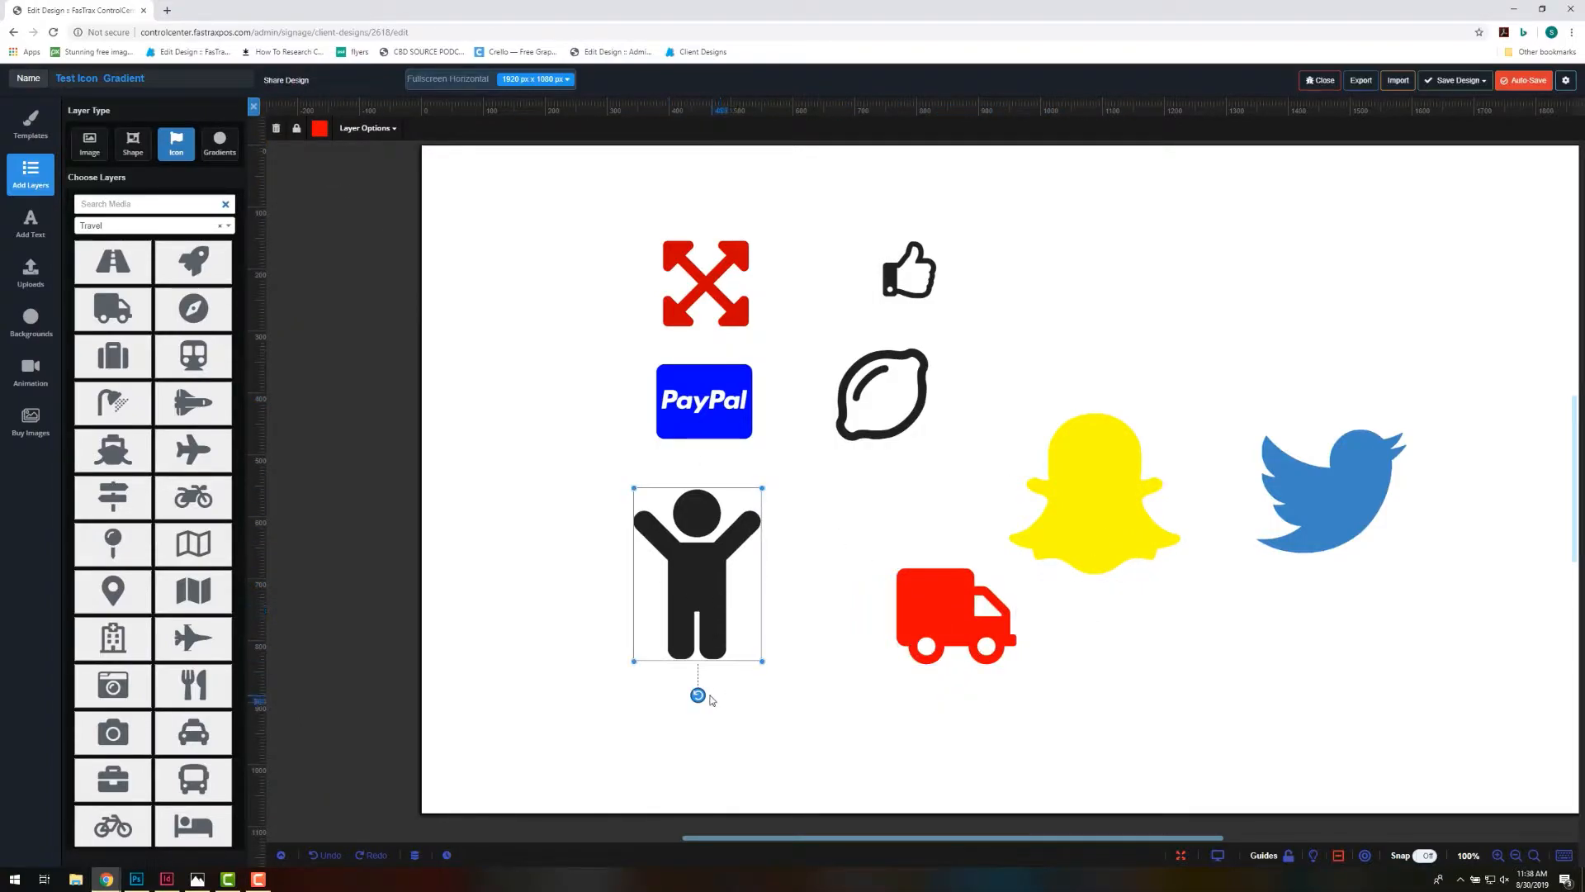
mouse_move(697, 698)
mouse_down()
mouse_move(568, 558)
mouse_move(667, 450)
mouse_move(830, 535)
mouse_move(764, 689)
mouse_move(695, 711)
mouse_up()
click(319, 128)
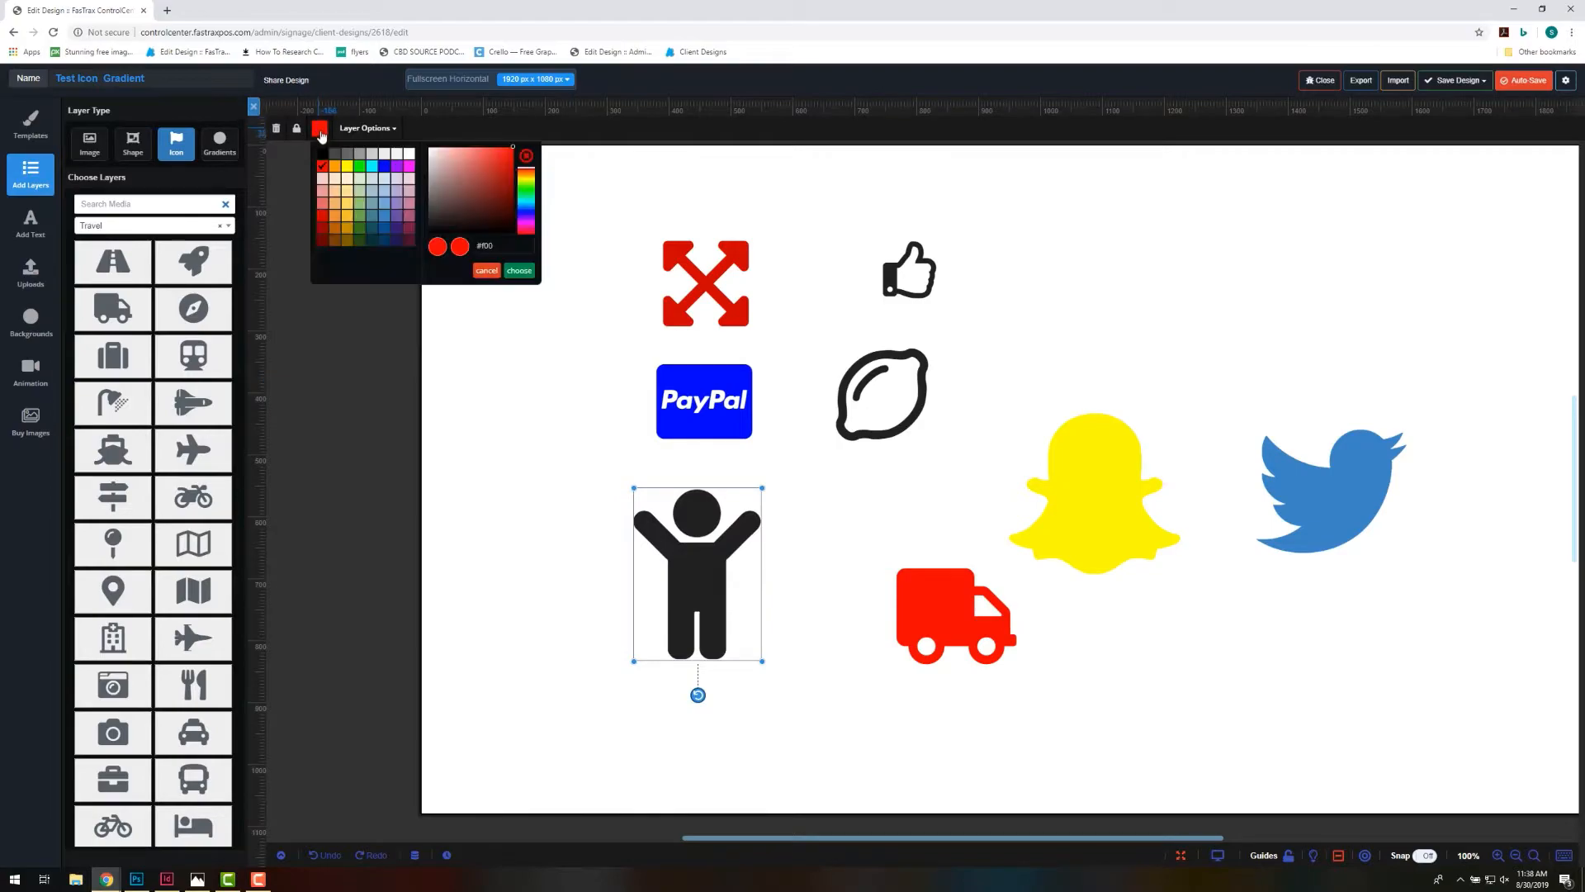
click(371, 217)
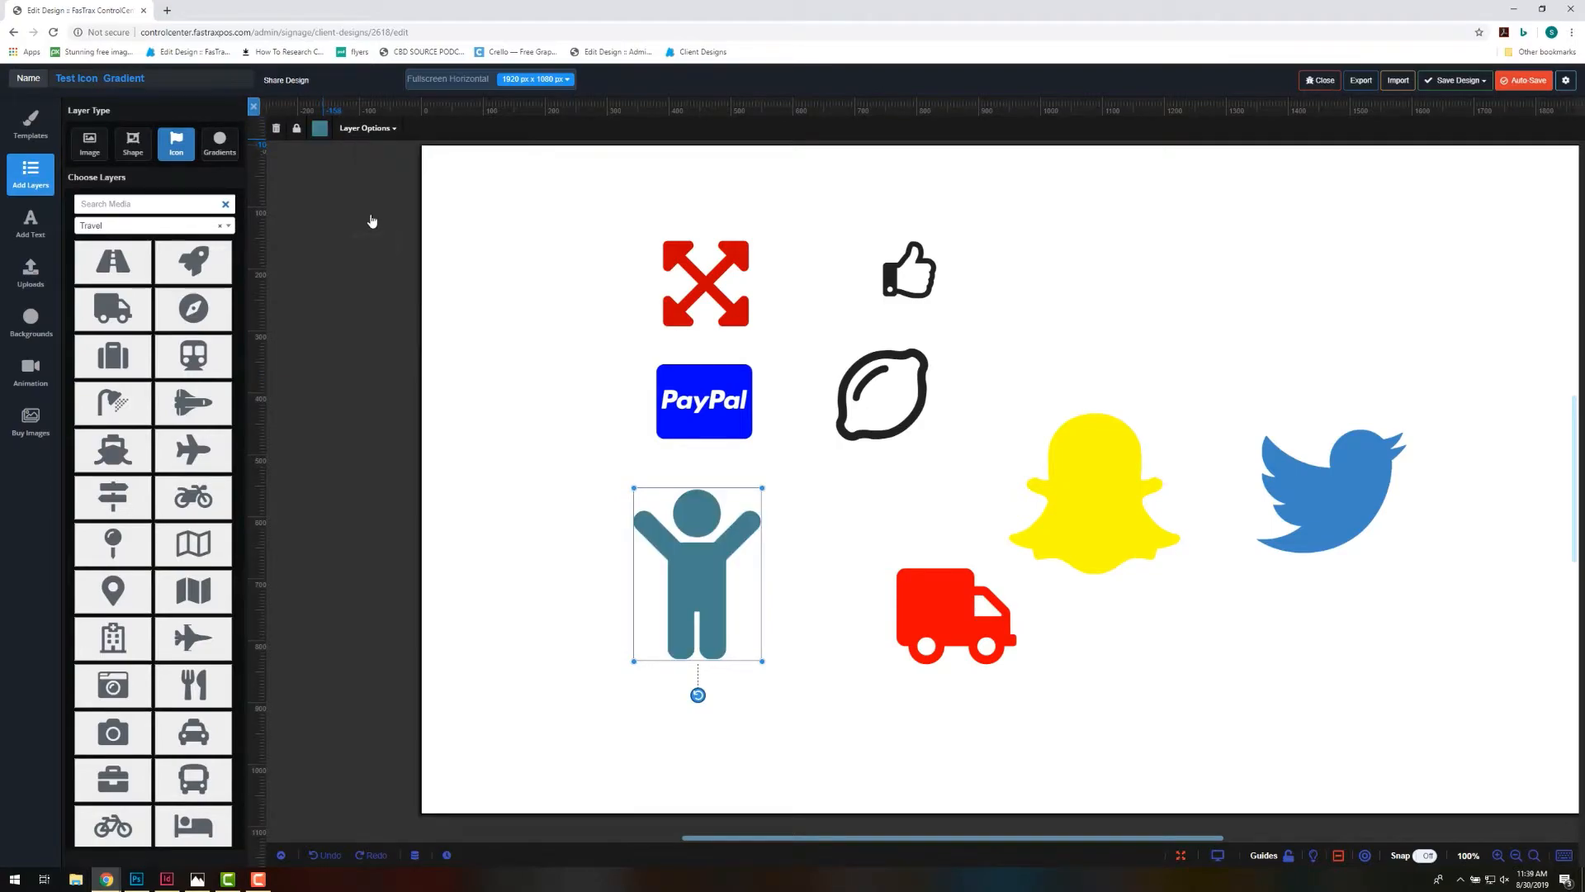
click(367, 183)
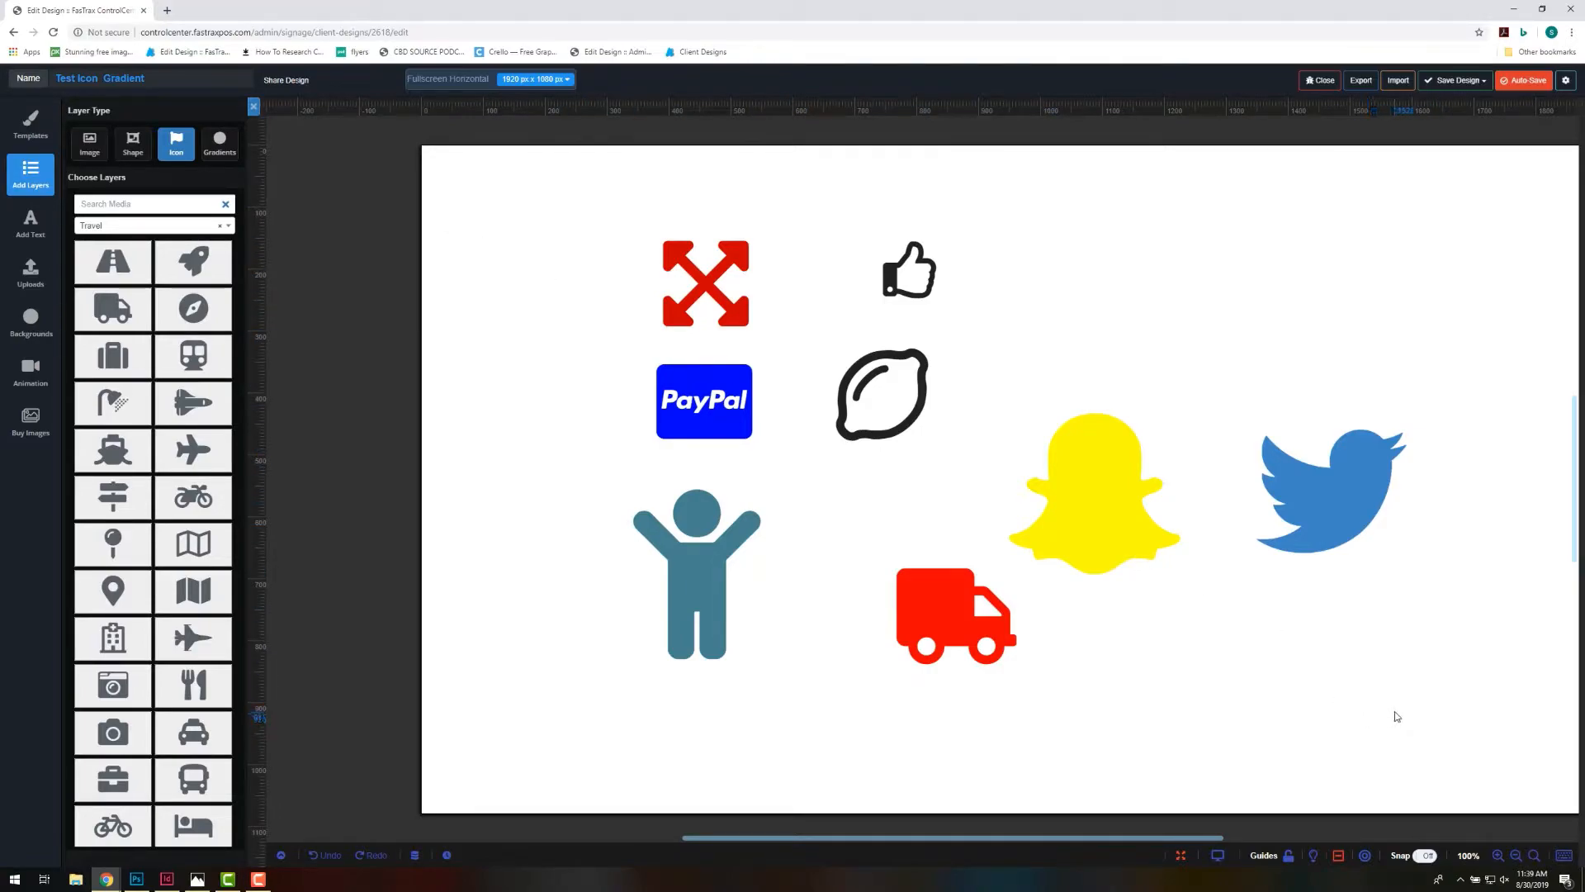
Select all the icons on the canvas together and delete them.
drag(1396, 716, 646, 227)
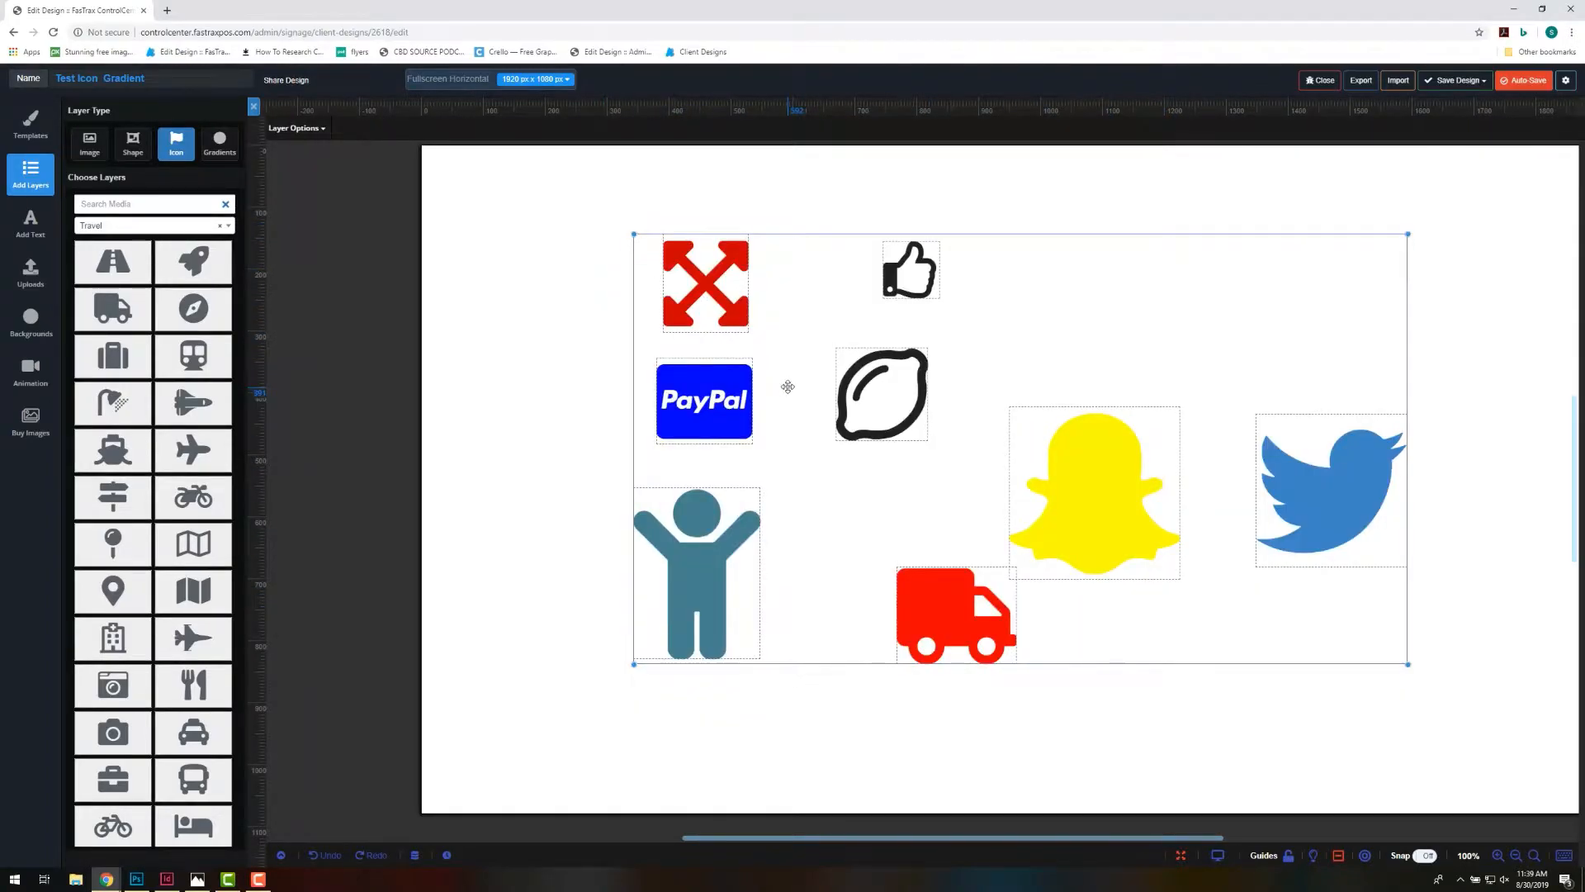
key(Delete)
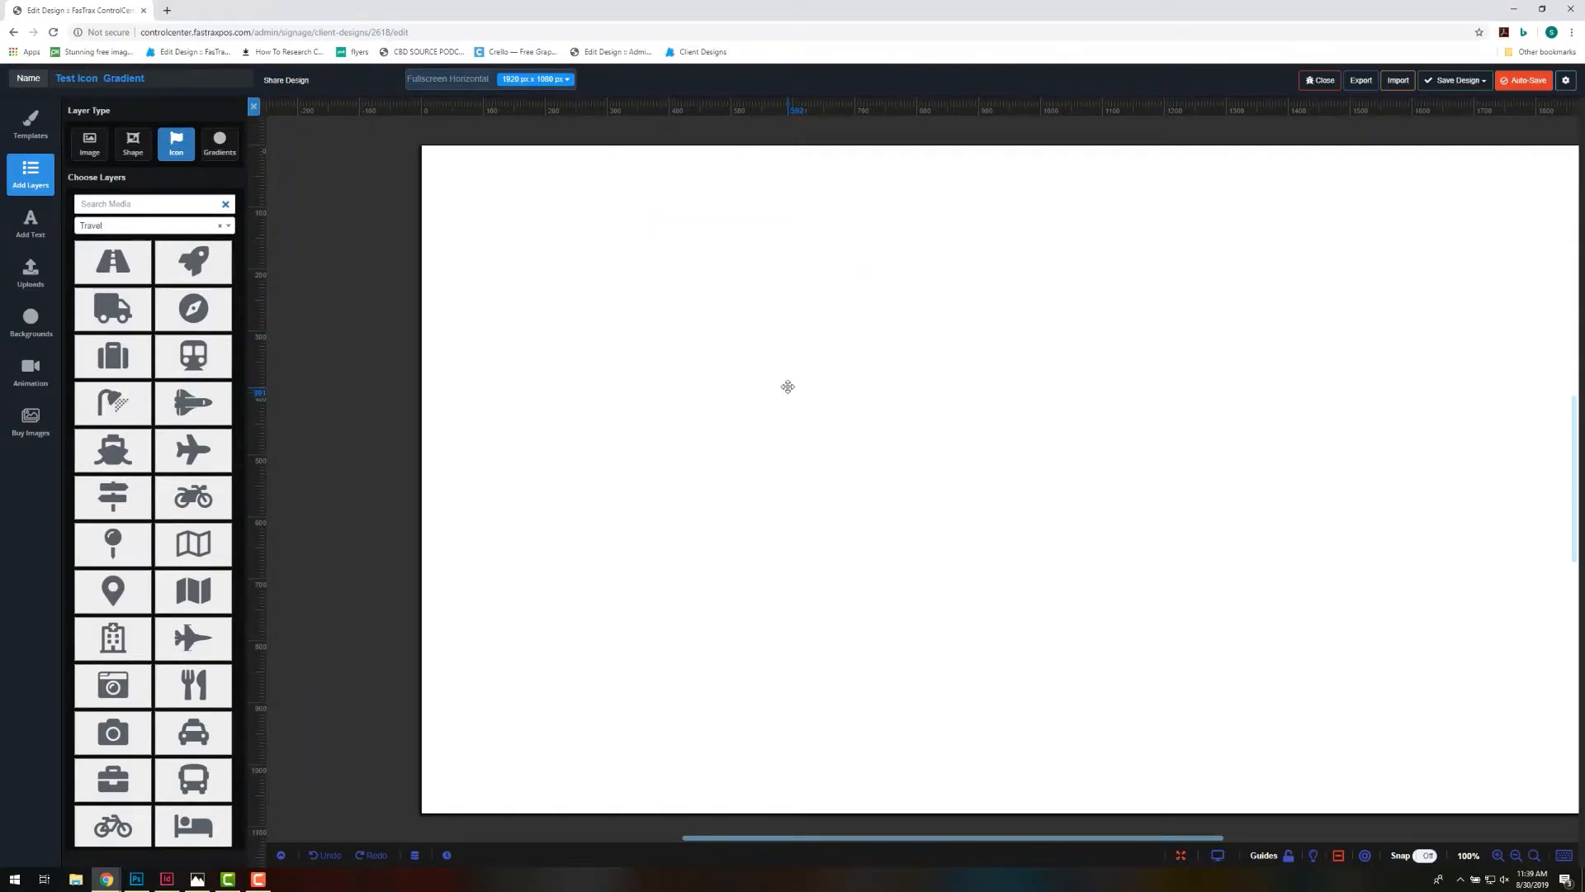
Add a blue-to-red gradient square and a solid black square from the gradient layers, side by side near the canvas's upper edge.
click(219, 146)
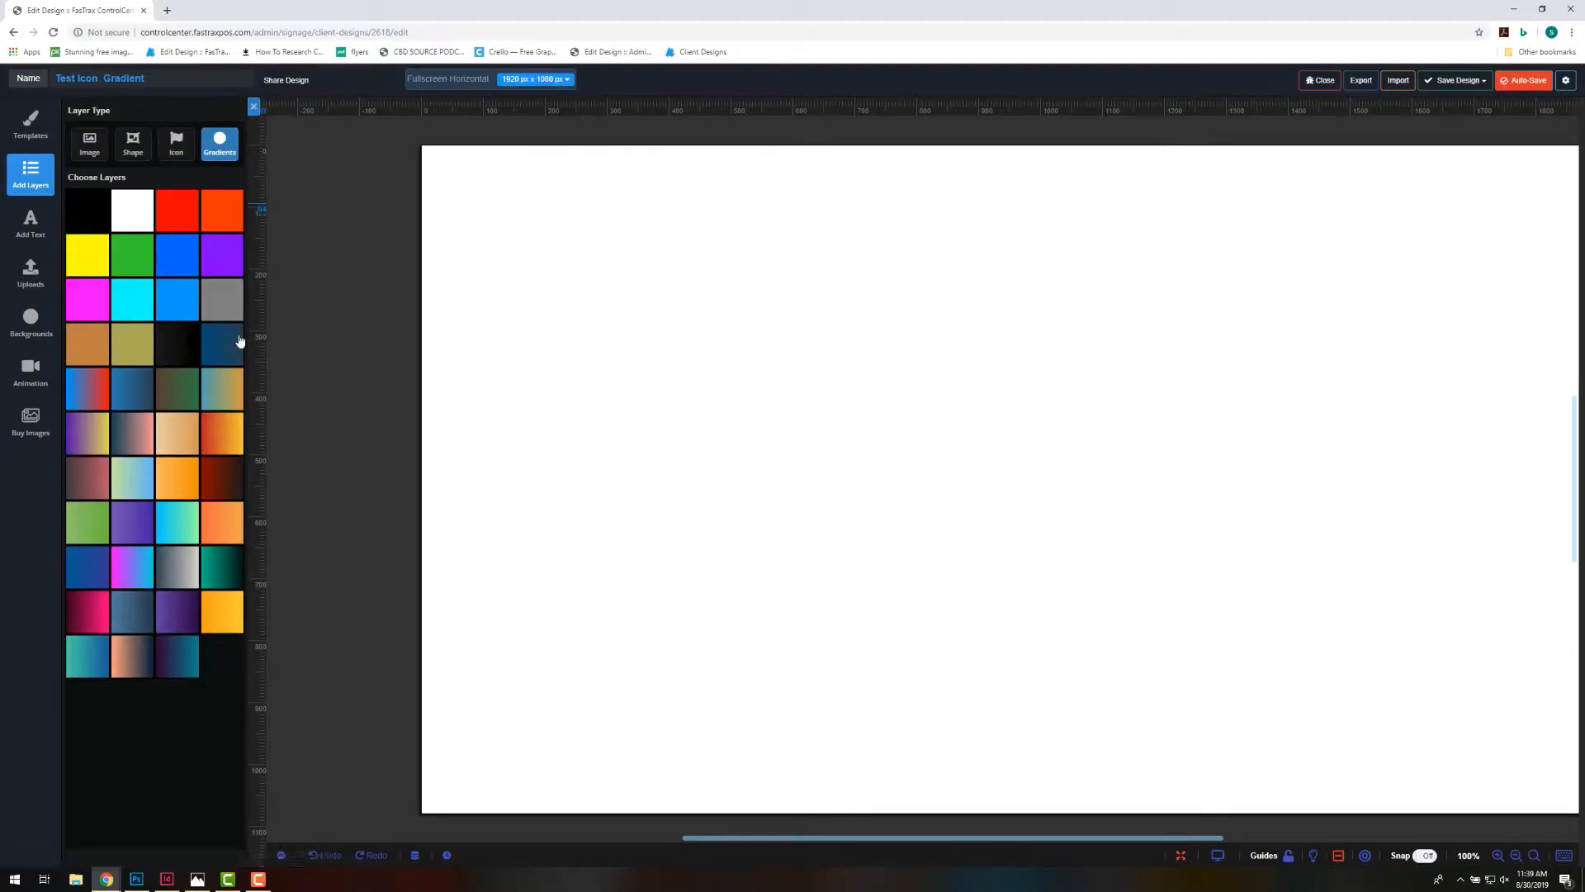
drag(86, 393, 566, 208)
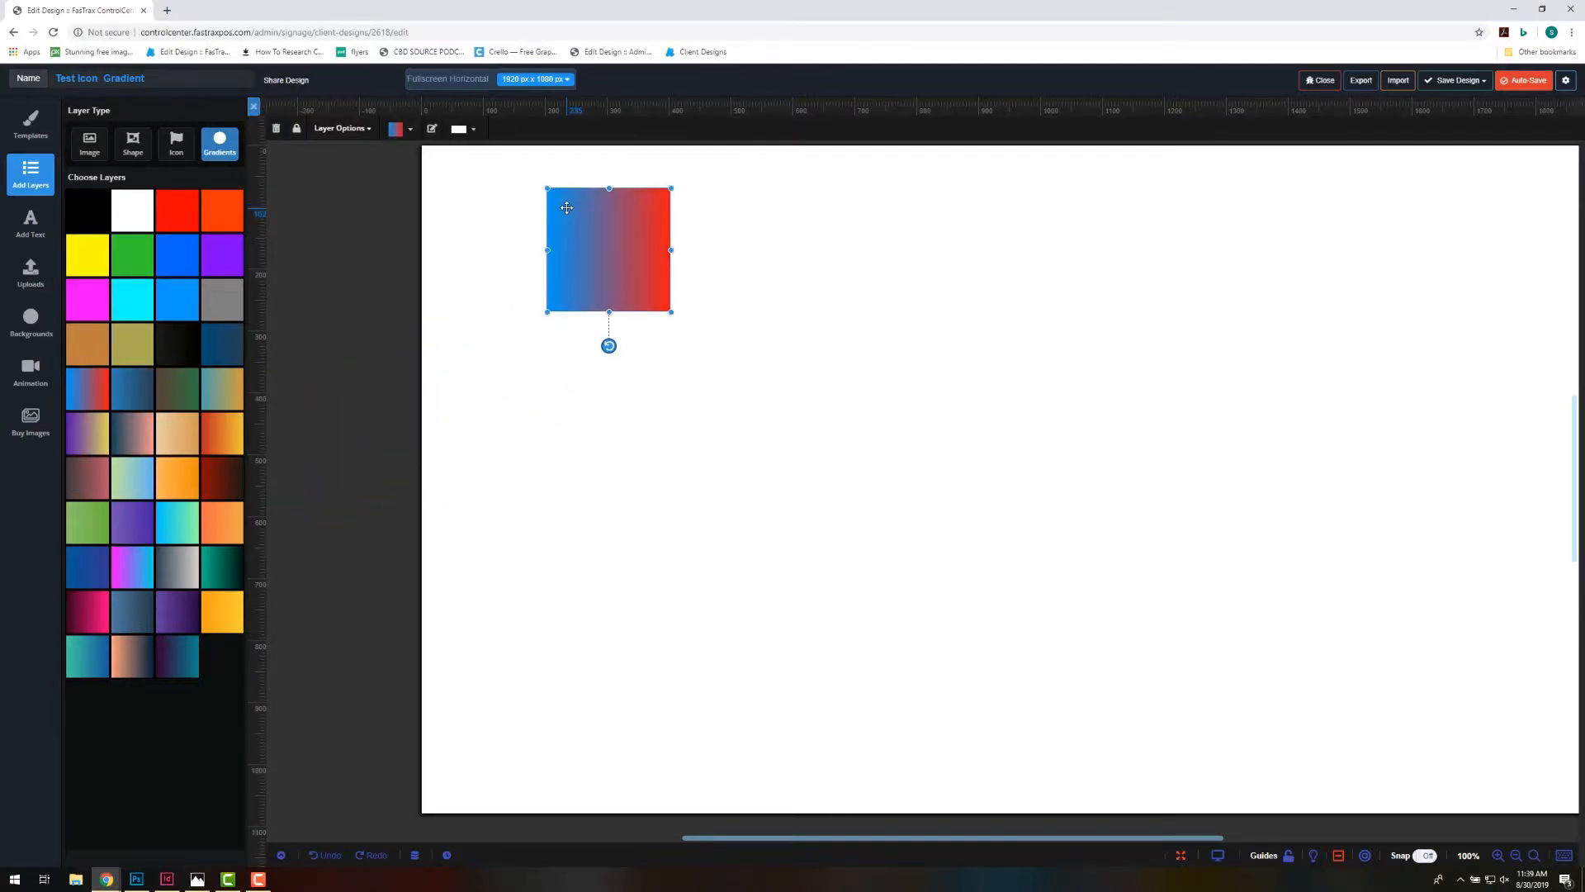
drag(85, 212, 838, 212)
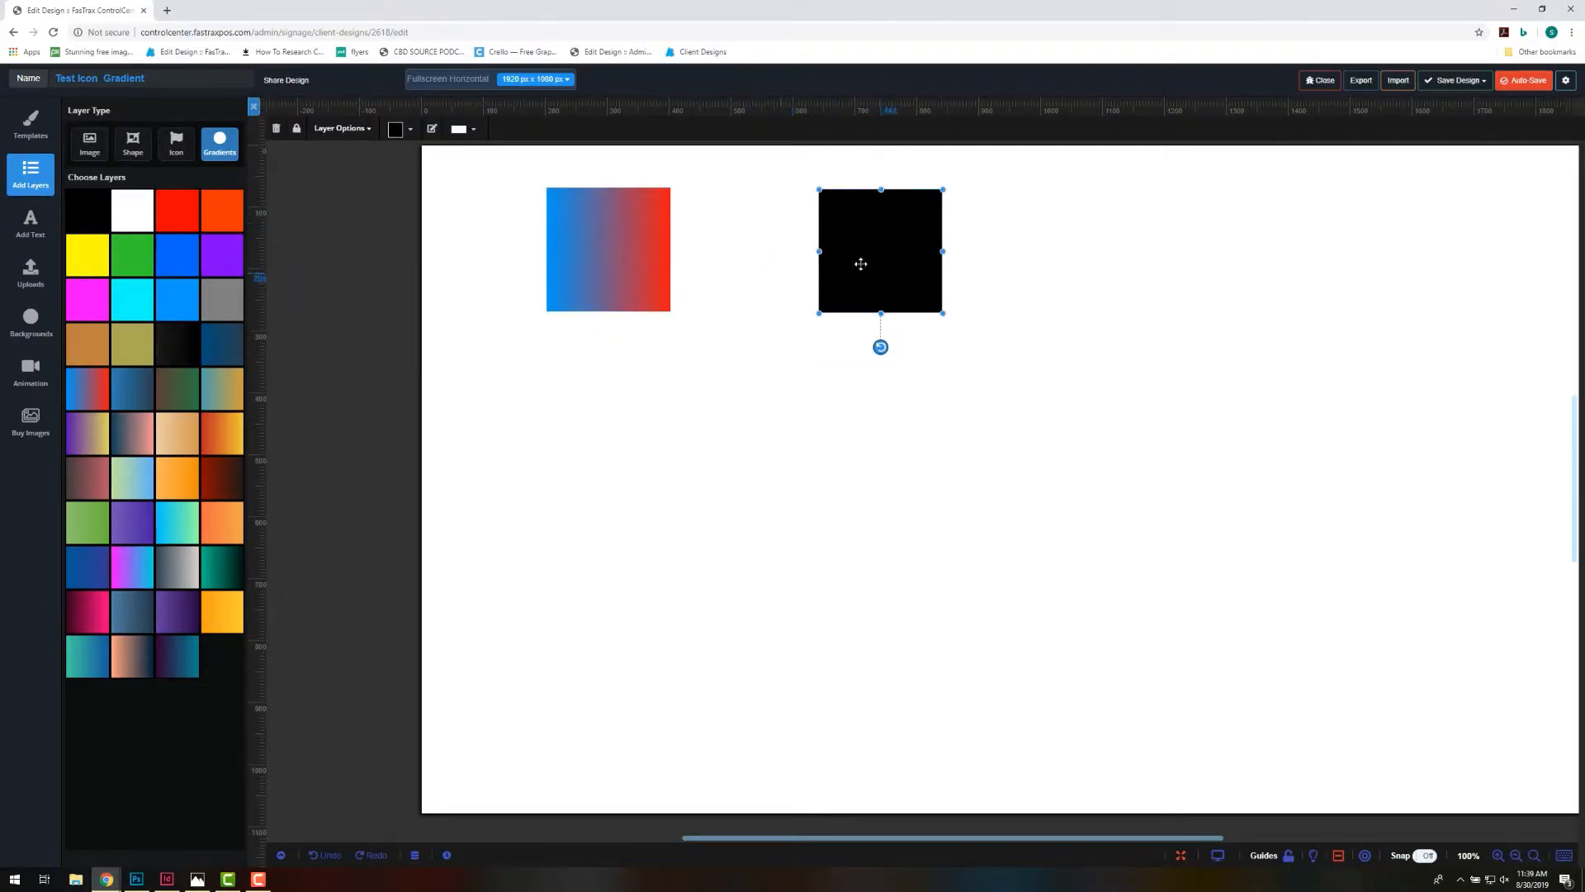
Make the black square's 0% color point mostly transparent in the Gradient Generator, and stretch the square downward to nearly three times its height.
click(432, 131)
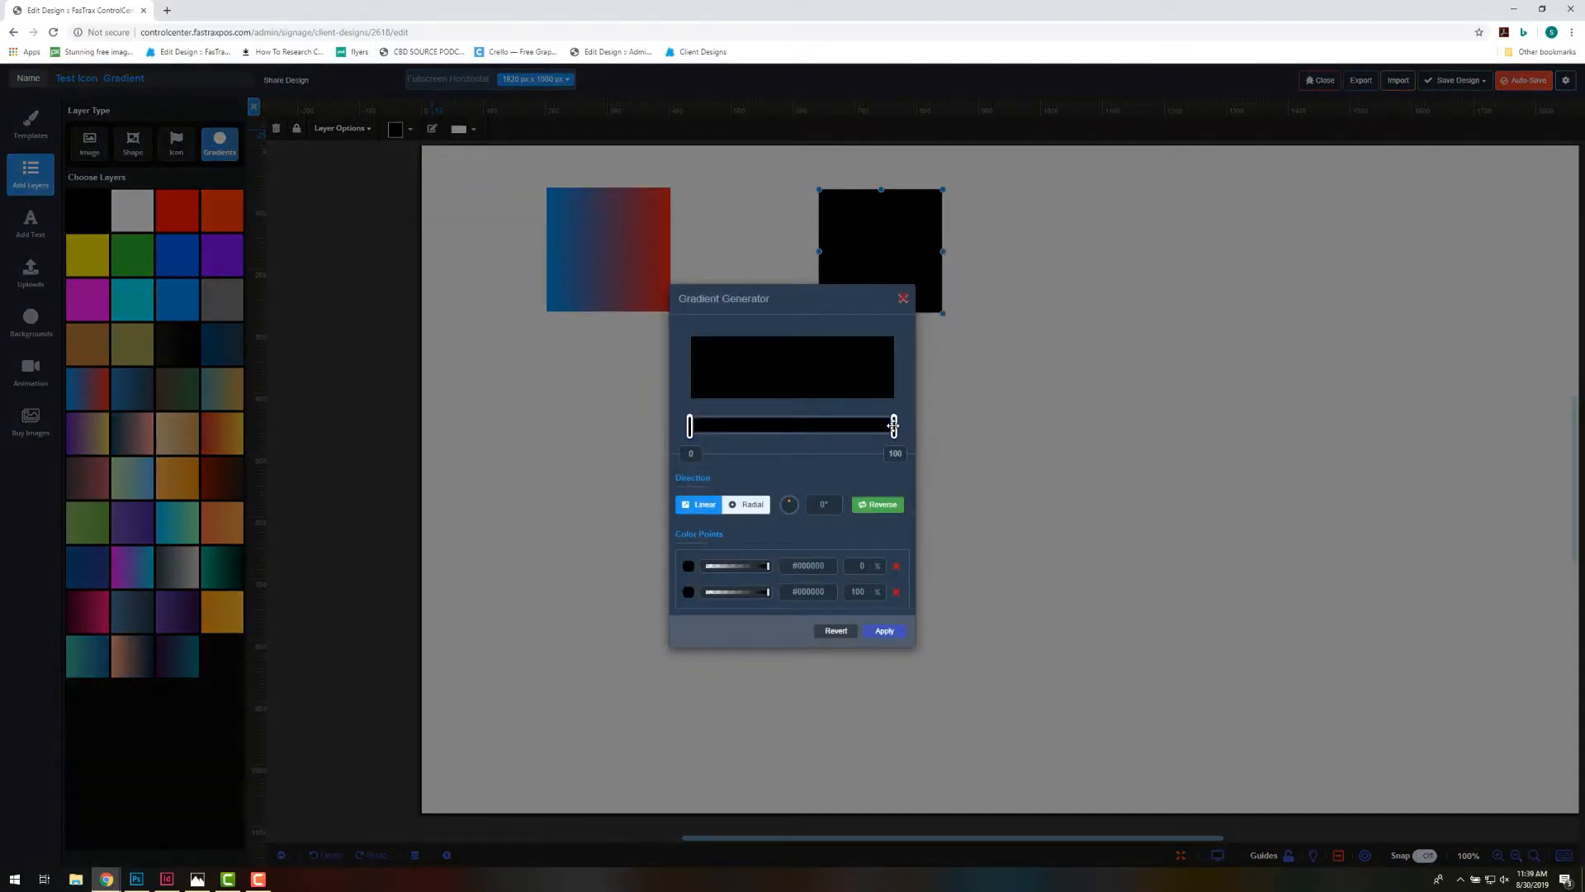
click(689, 425)
click(687, 425)
drag(769, 567, 719, 568)
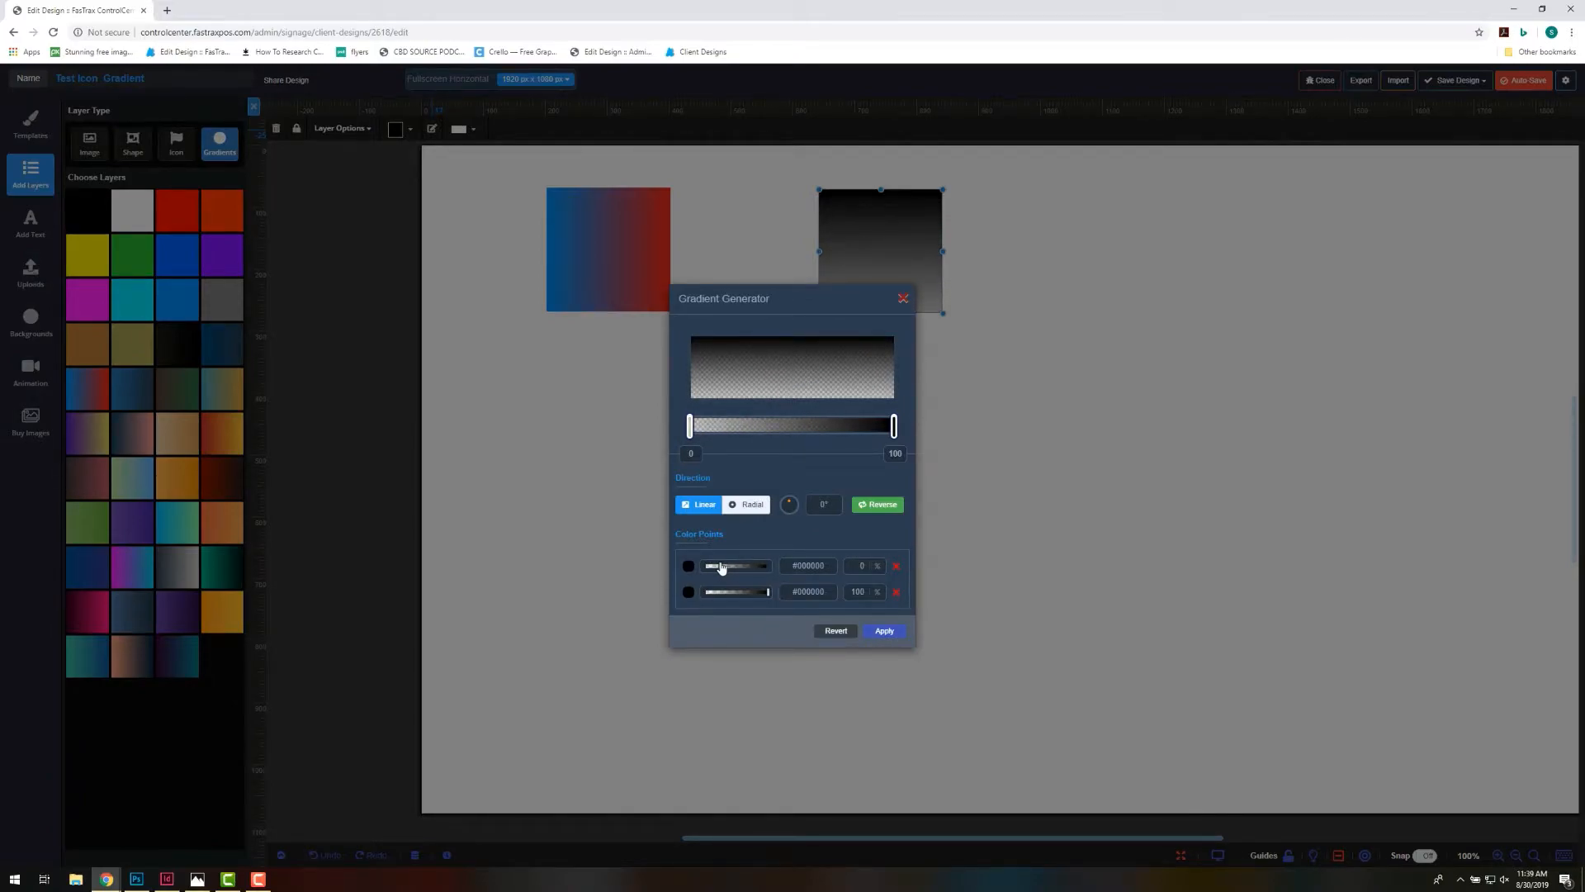
click(883, 636)
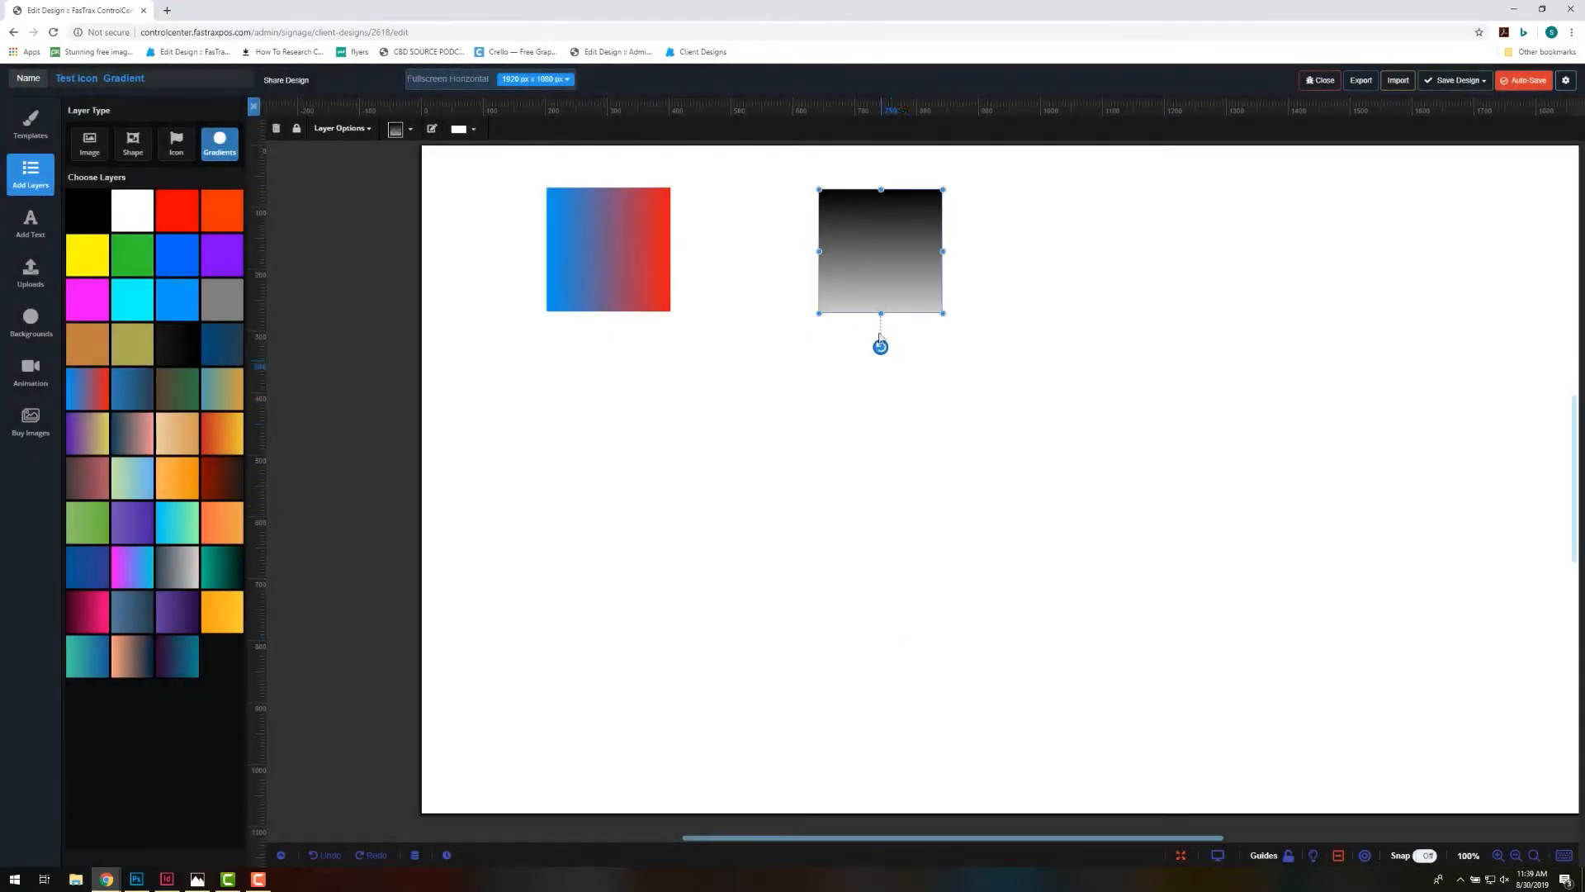
drag(887, 310, 866, 552)
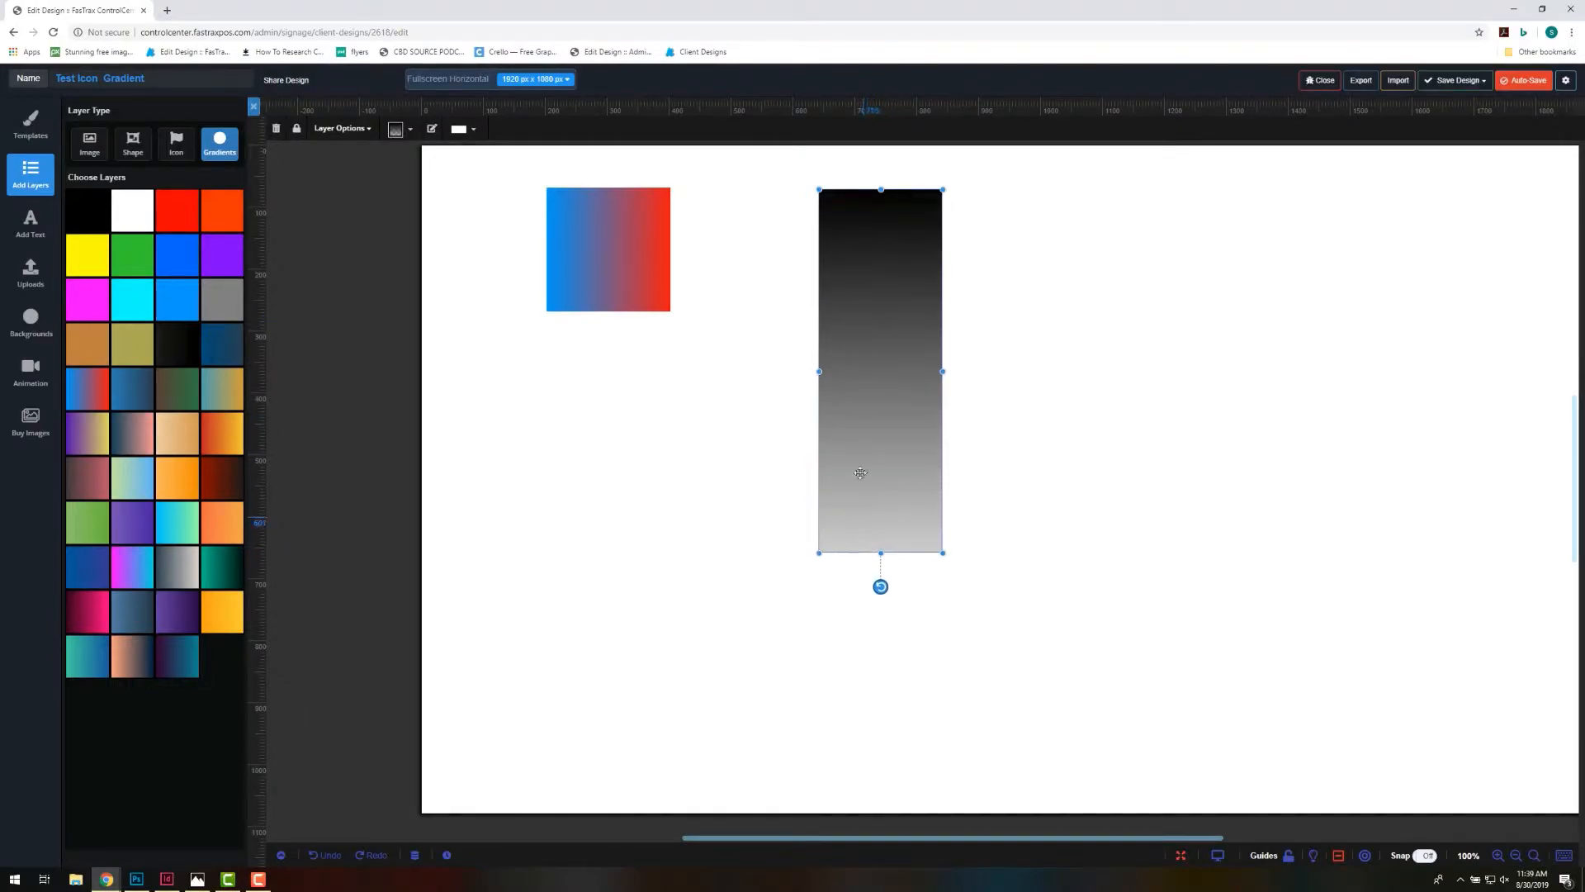
Add three color points at 23%, 39% and 78% to the blue-to-red square's gradient in the Gradient Generator.
click(616, 259)
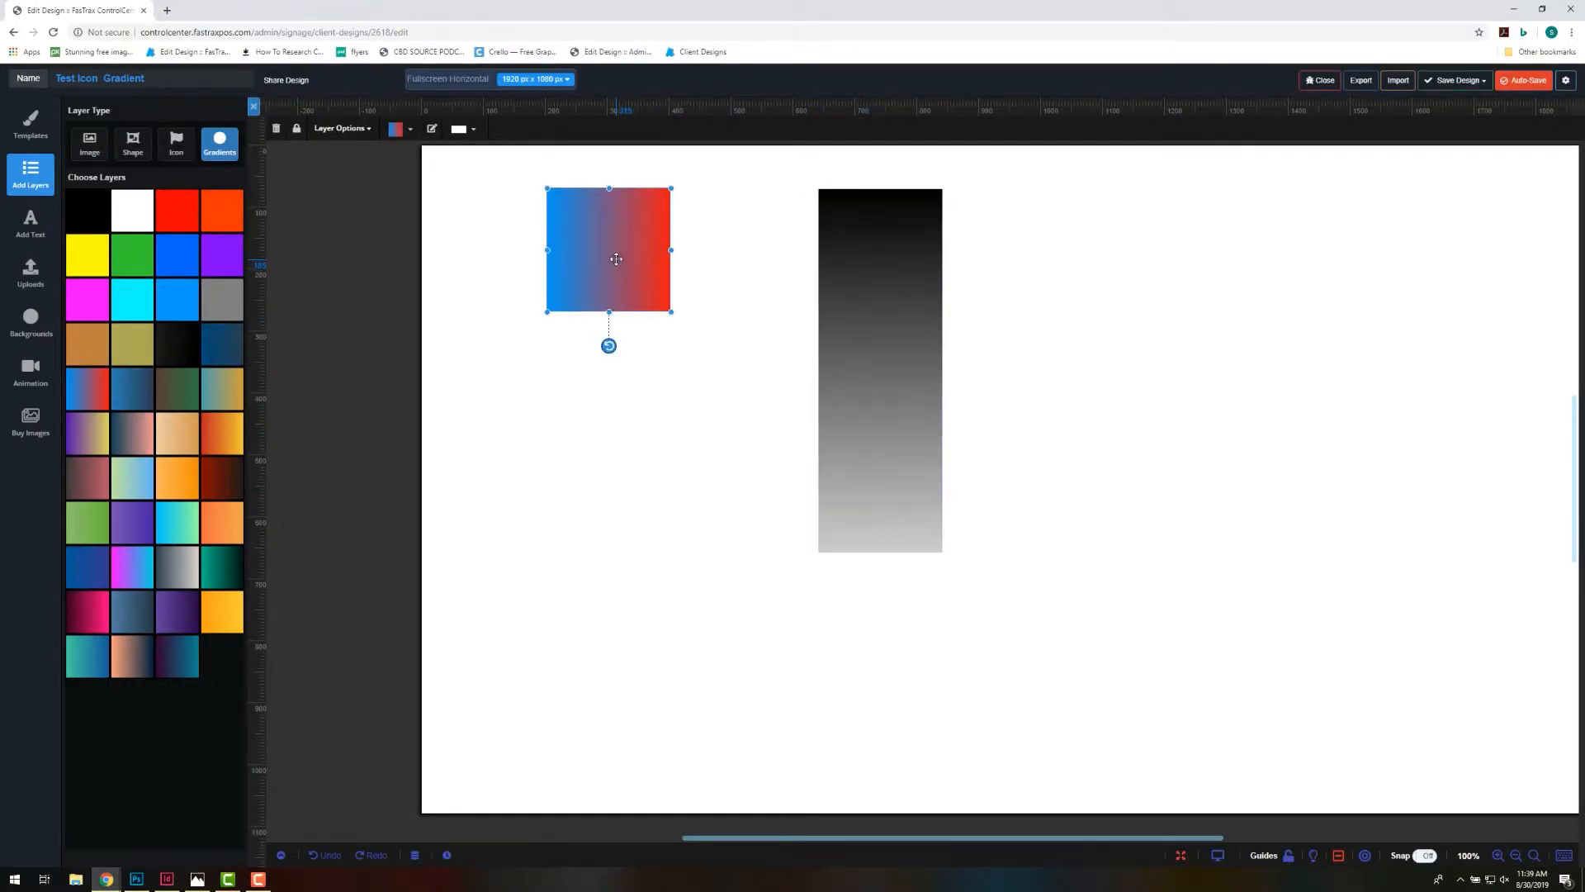
click(433, 130)
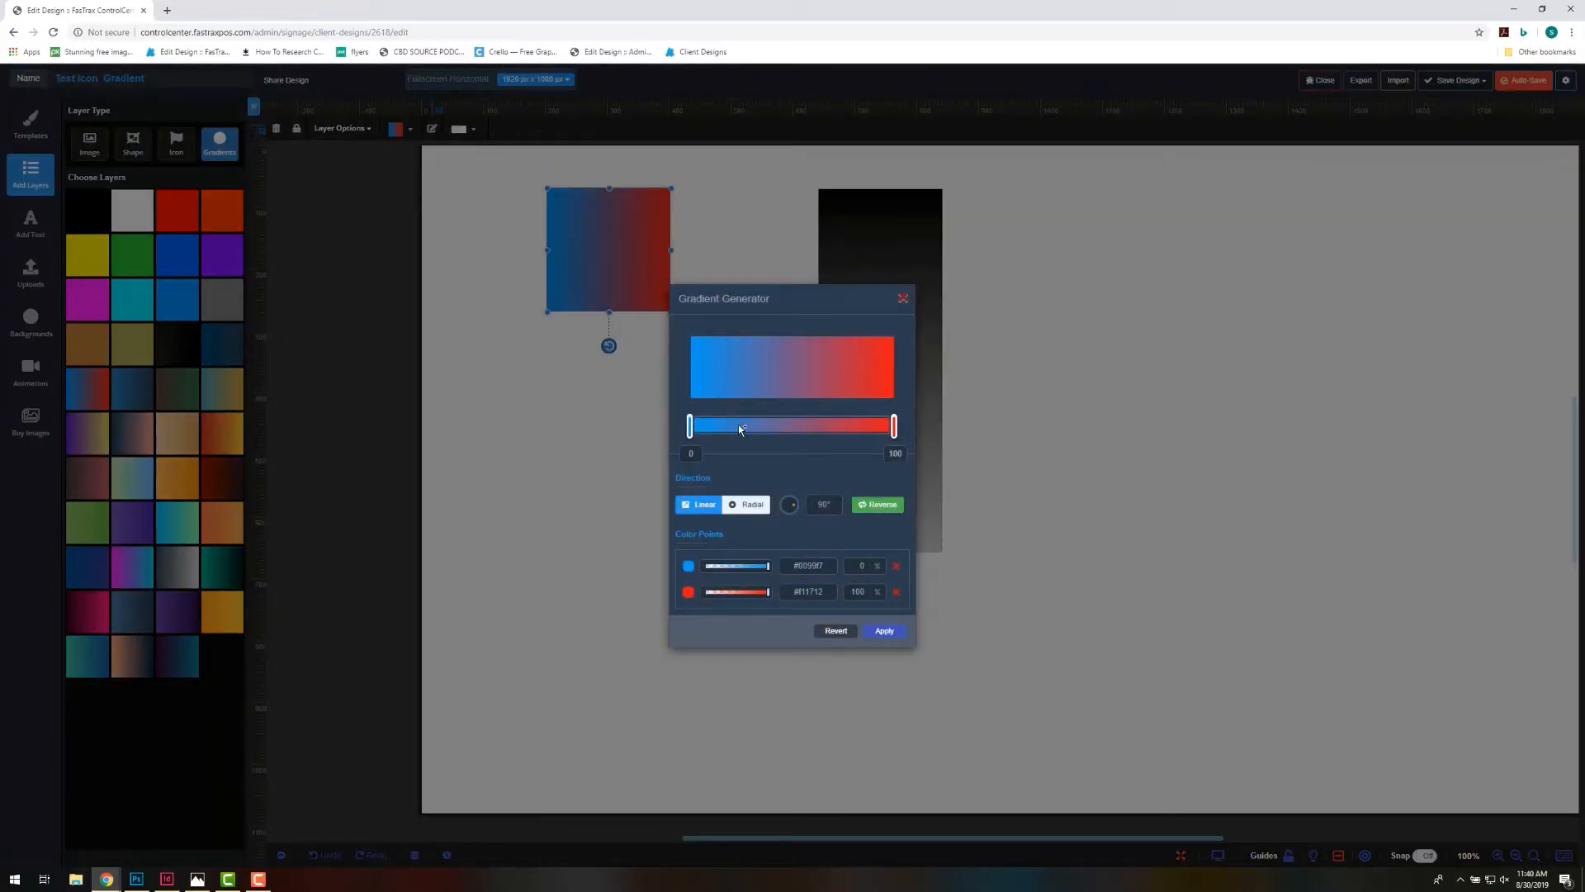
click(740, 427)
click(772, 424)
click(851, 422)
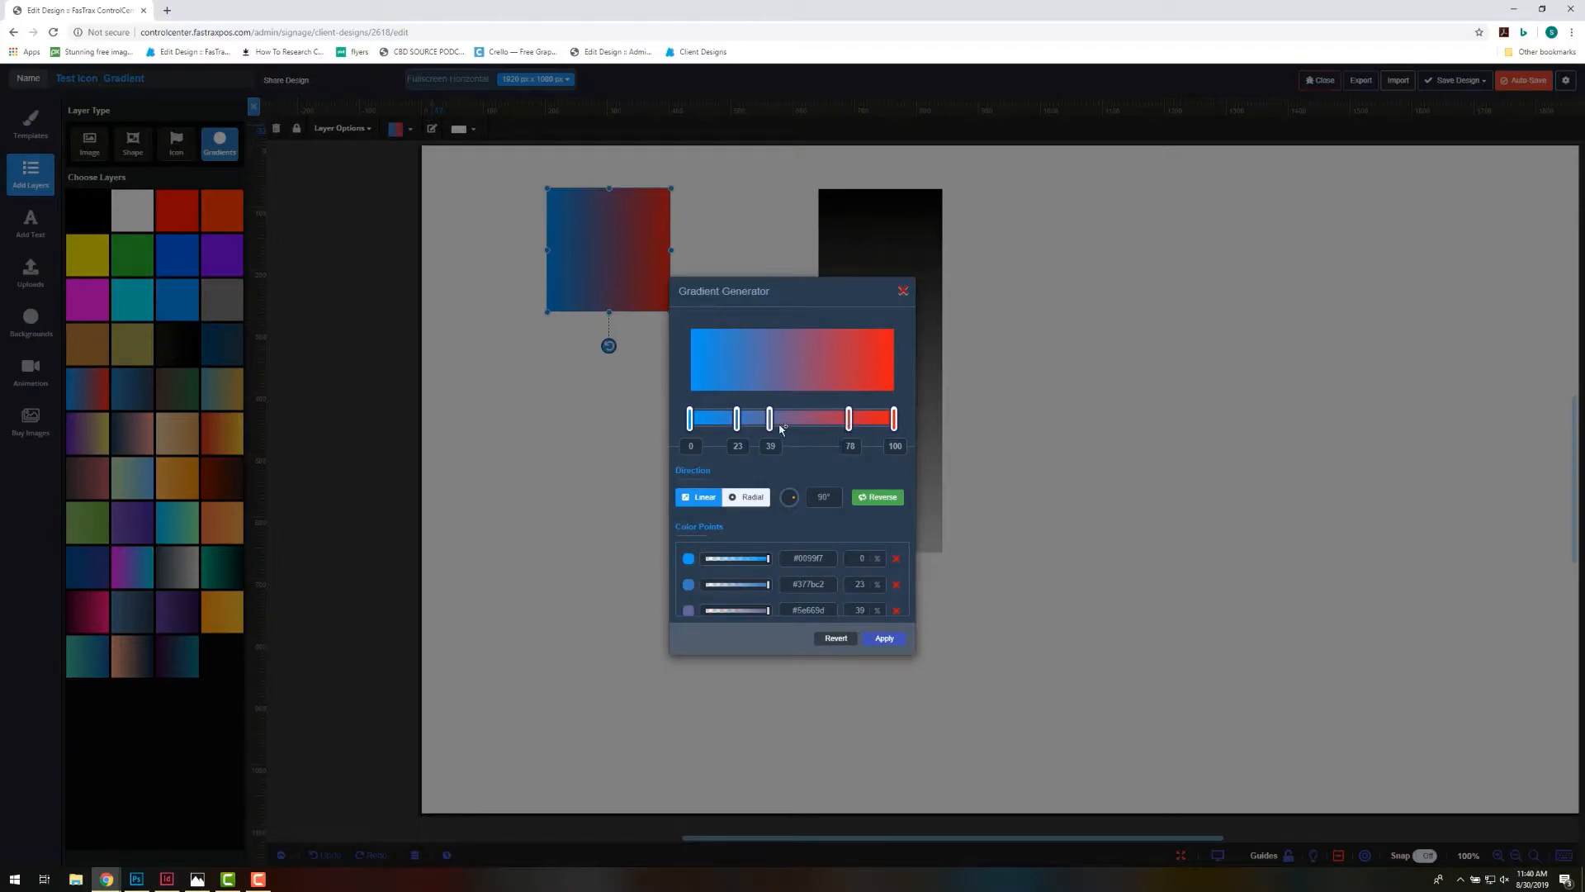
Colour the gradient's 23% point yellow and its 39% point dark teal (#134f5c).
click(738, 420)
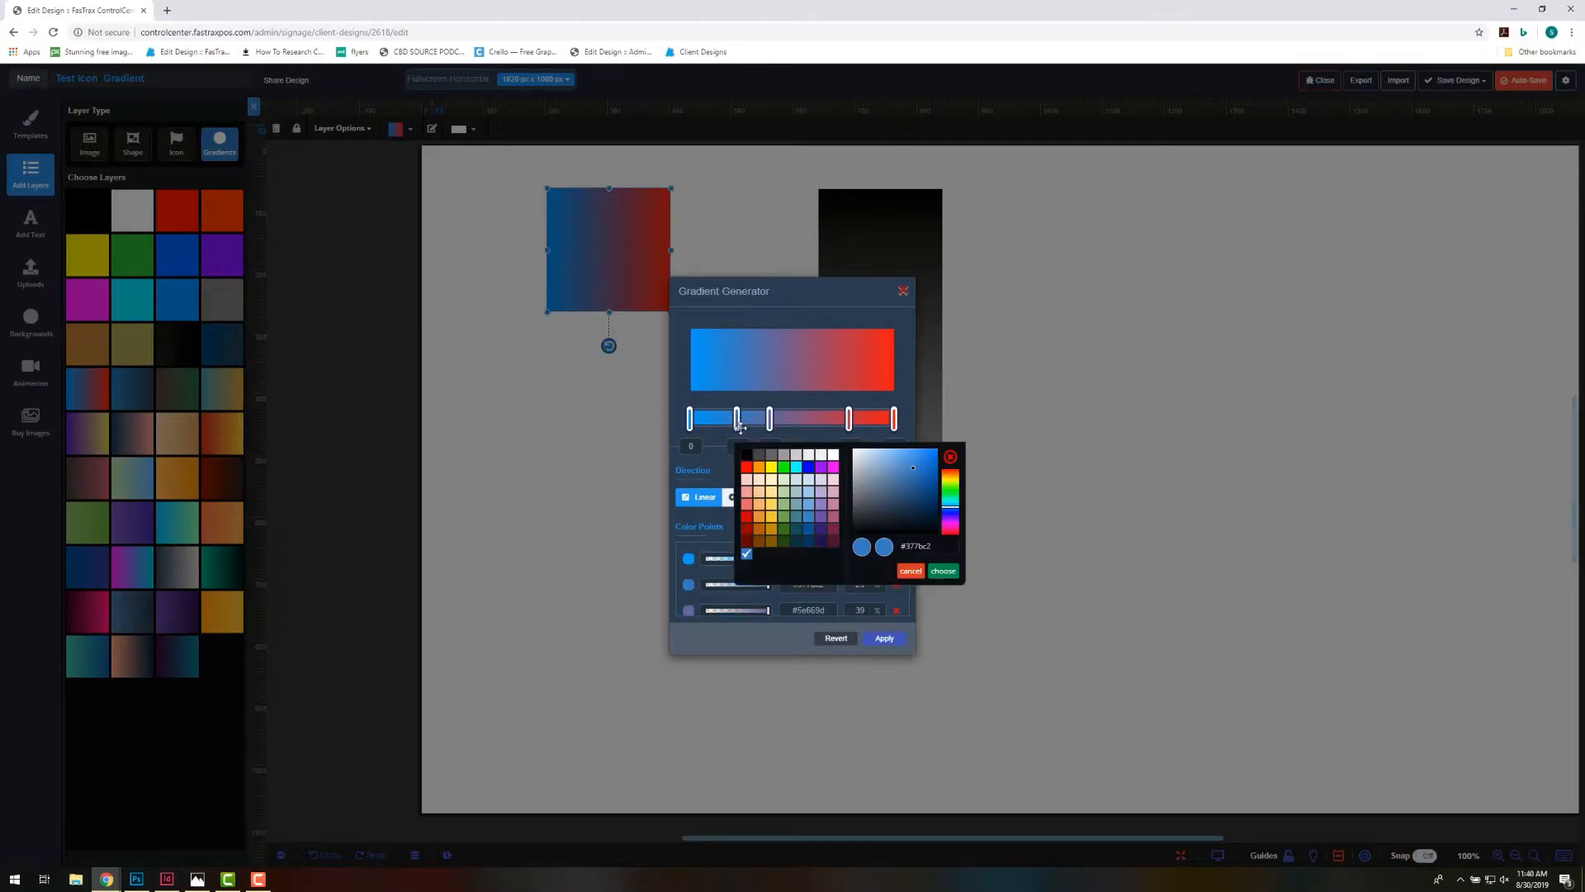
click(772, 469)
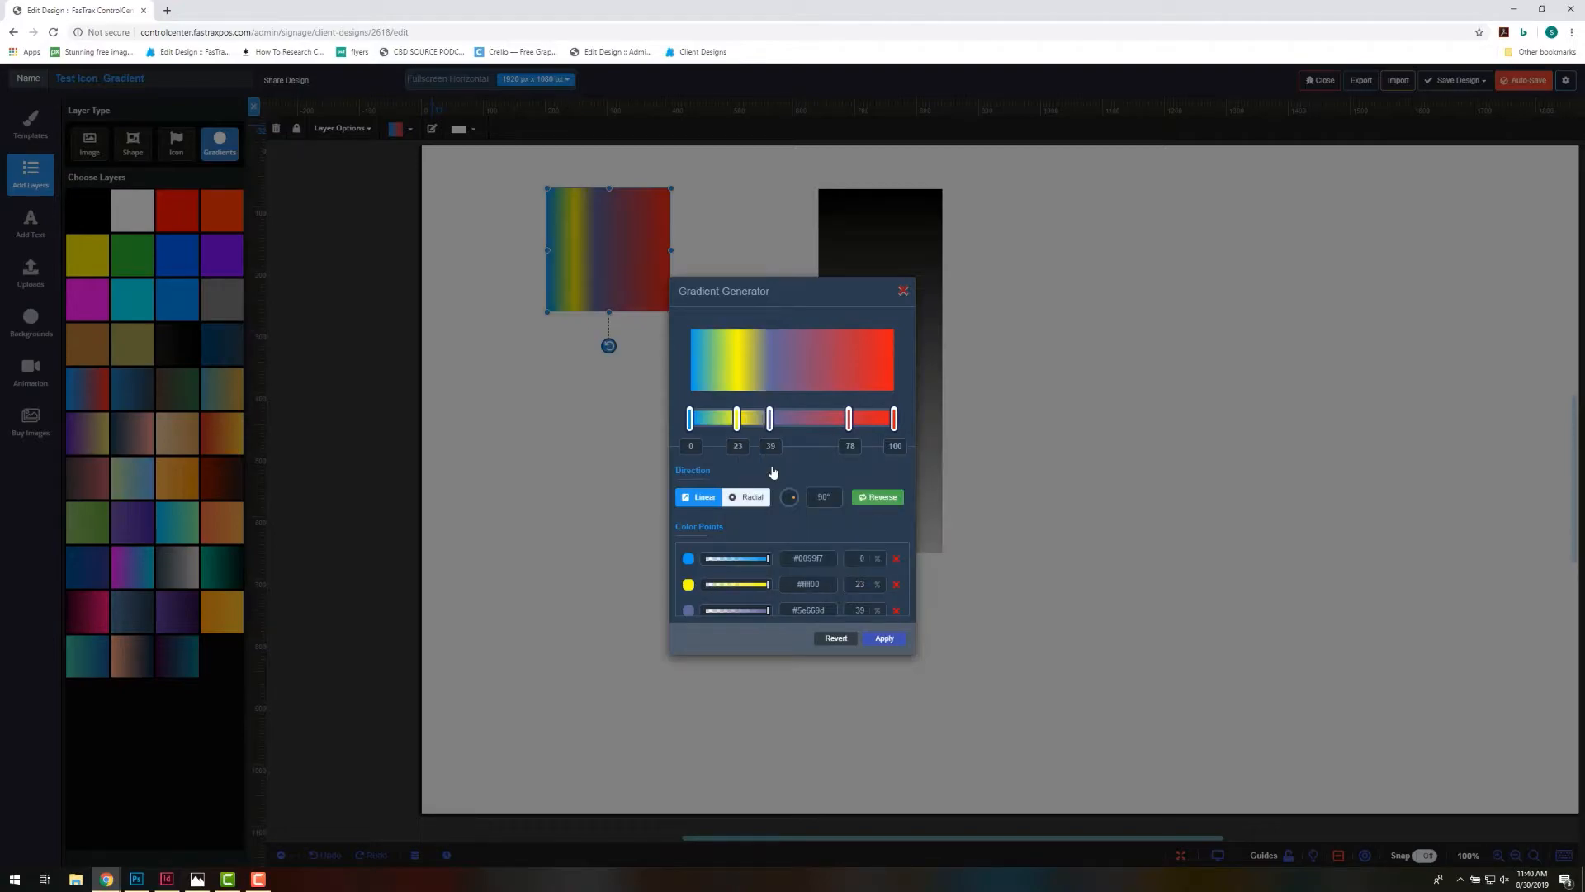
click(769, 420)
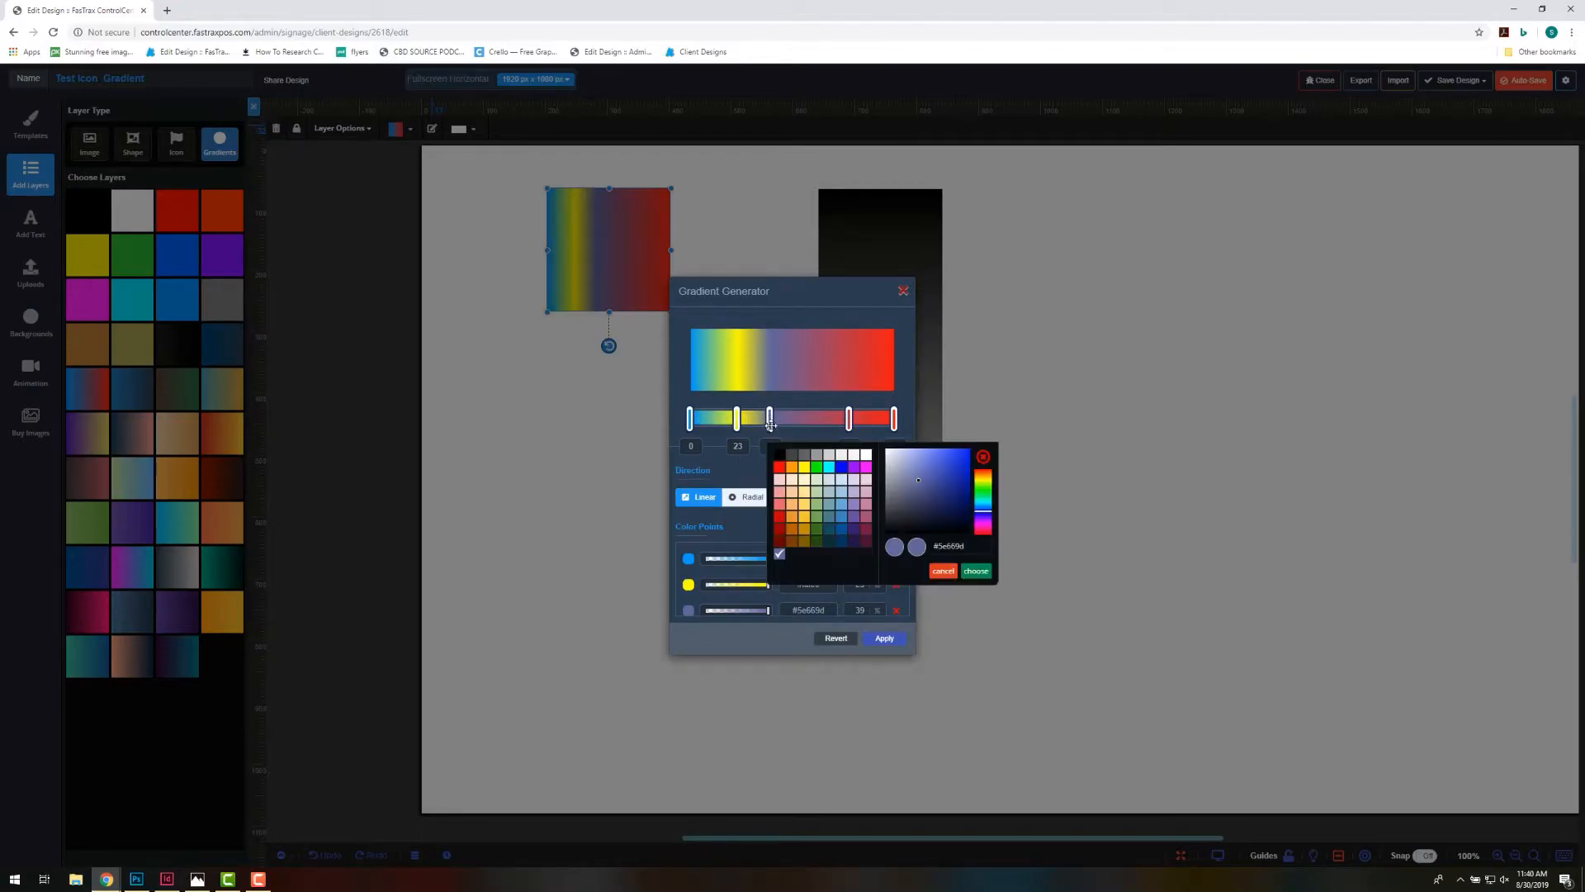
click(830, 535)
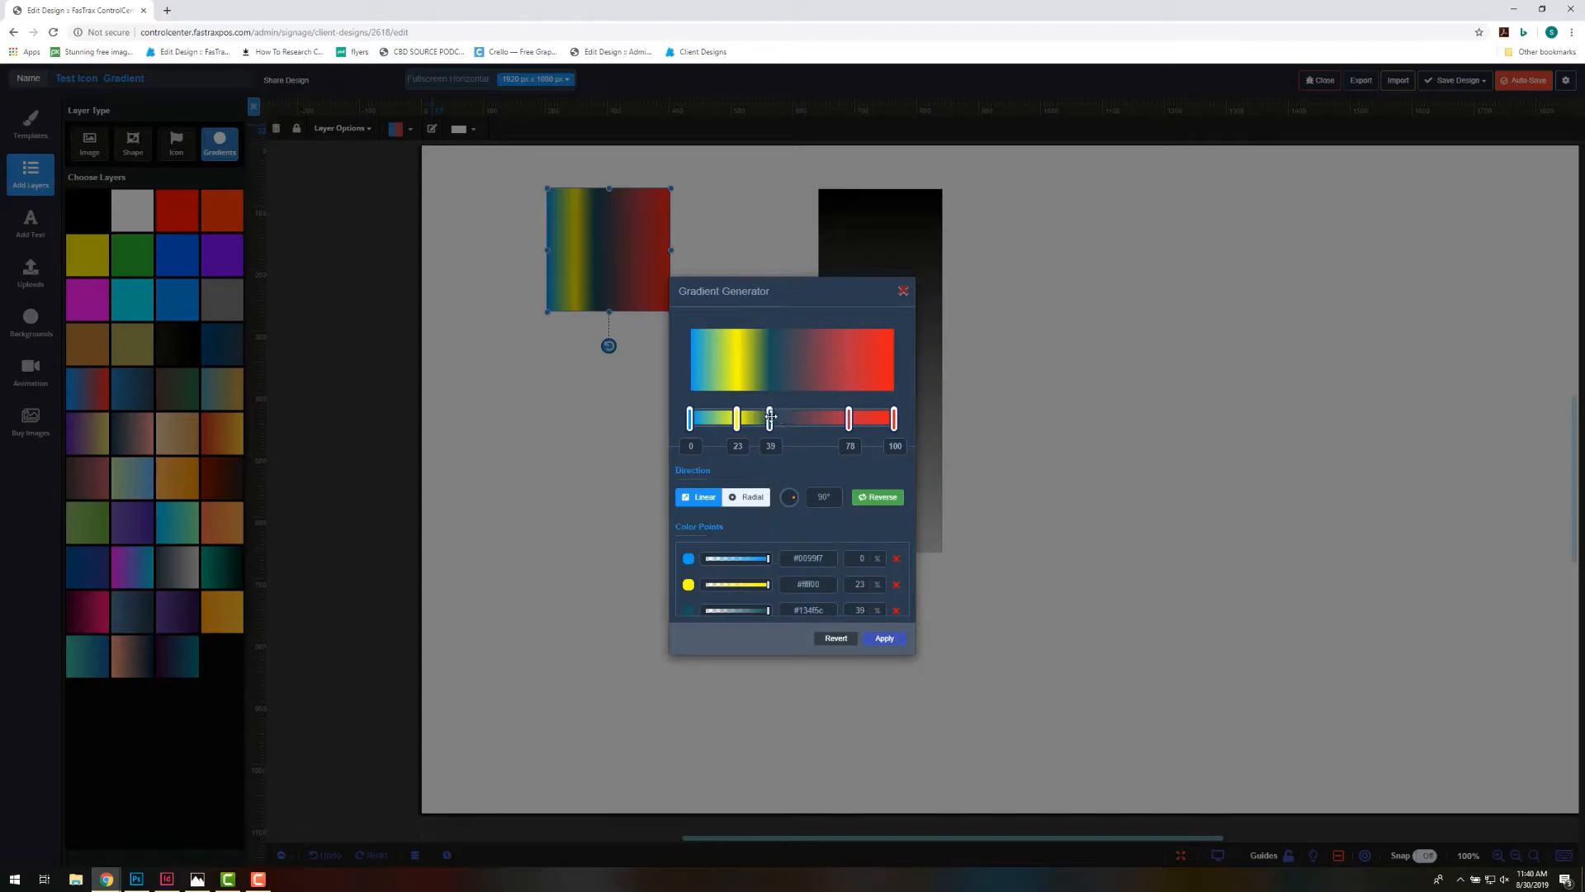
Move the dark teal color point to 51% and recolour it dark purple (#351c75).
drag(777, 417, 797, 419)
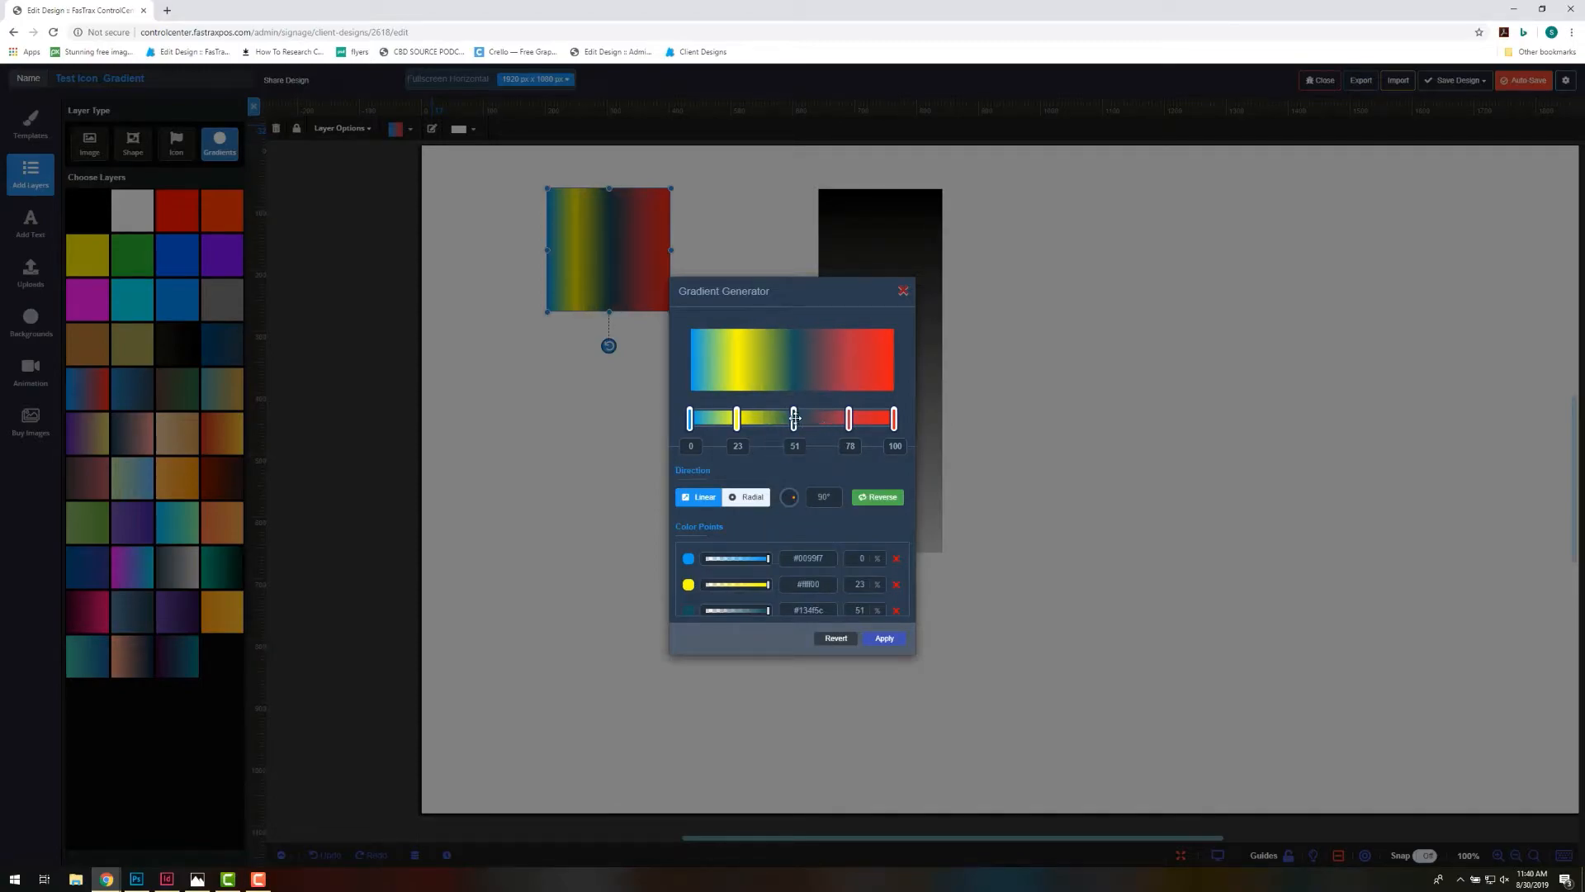
click(794, 419)
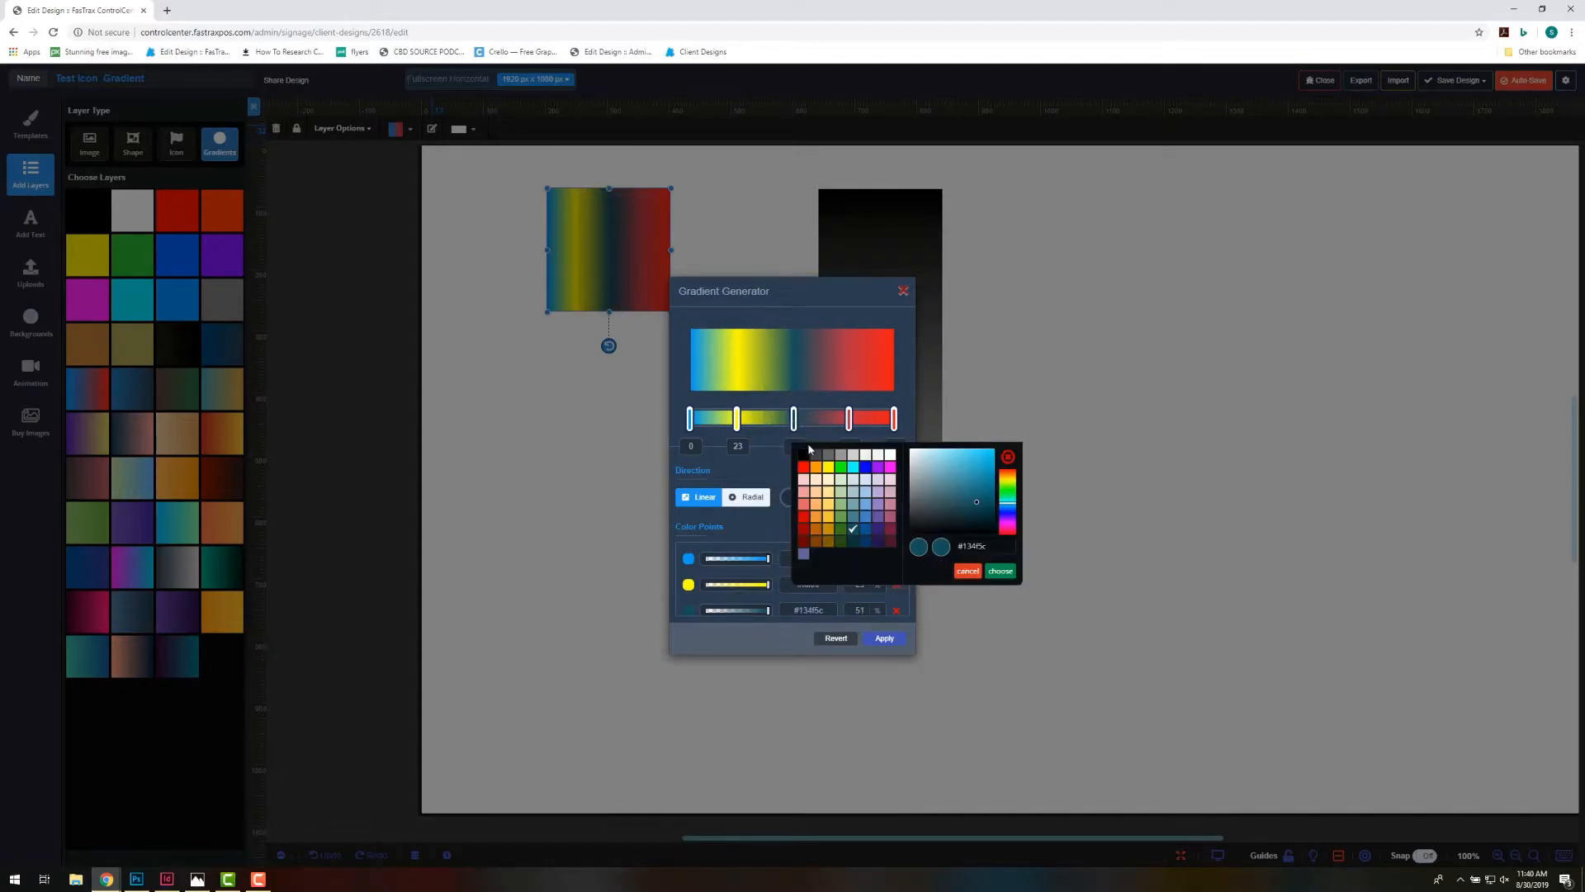
click(877, 534)
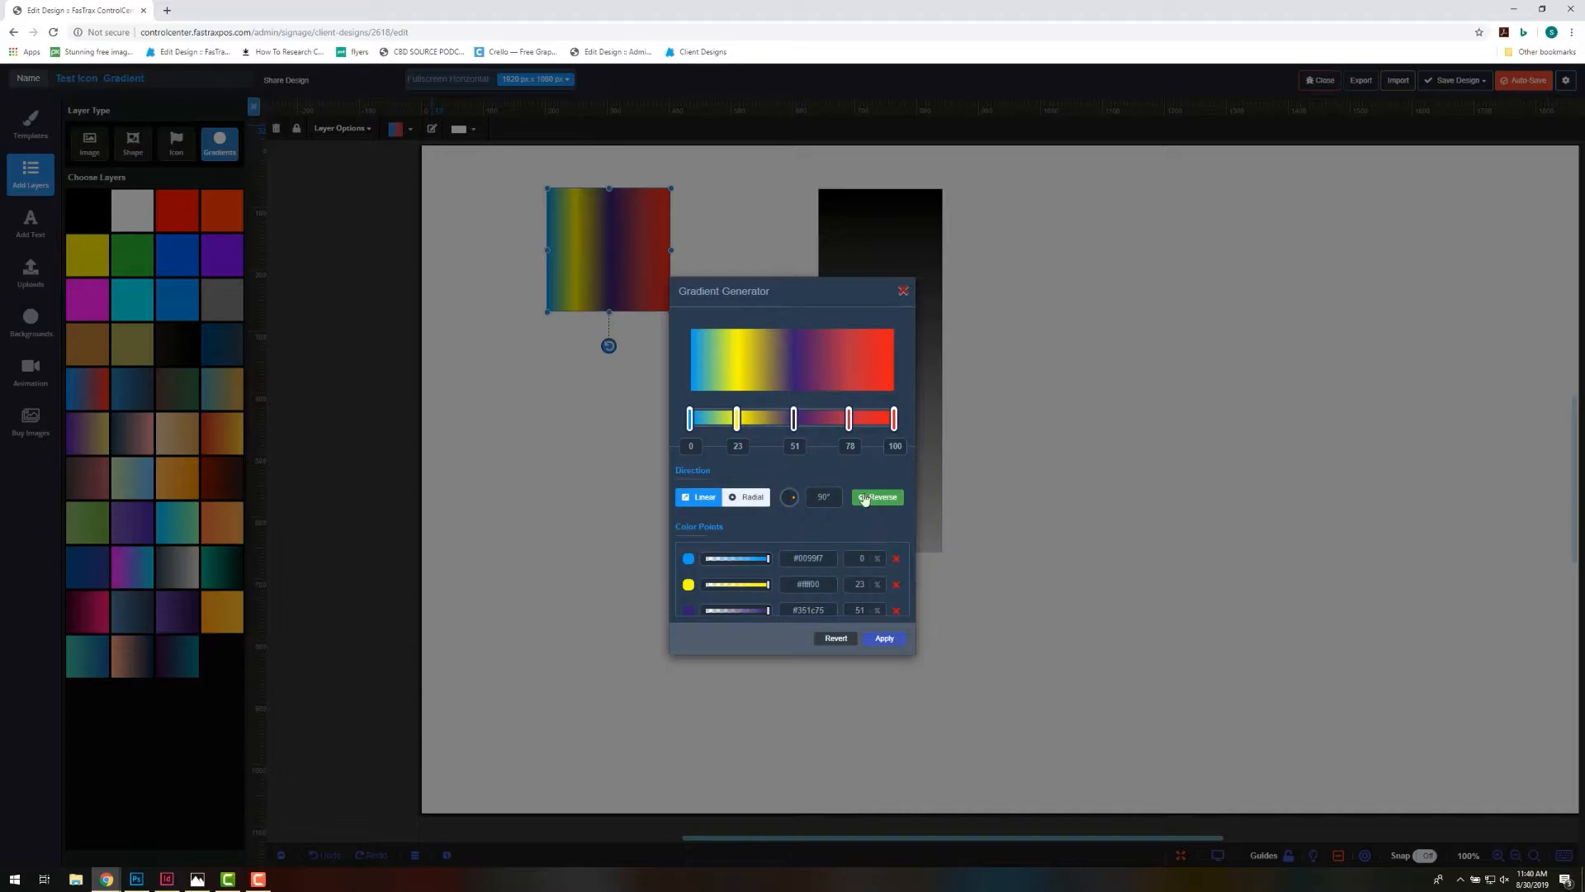
Colour the gradient's 78% point magenta and rotate the linear direction to 223°.
click(849, 418)
click(944, 468)
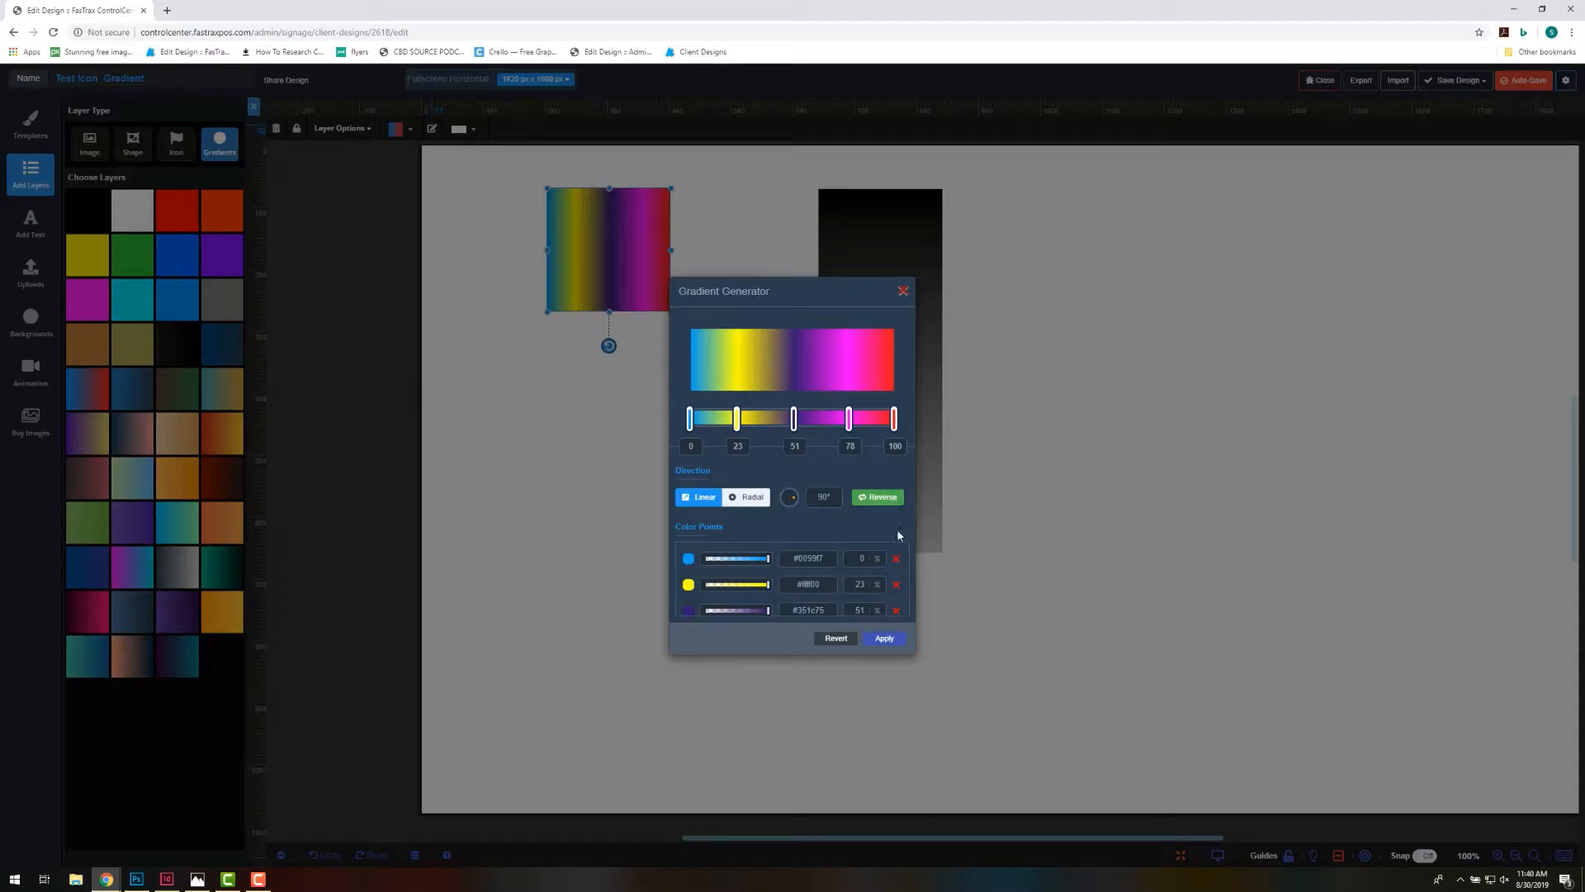
click(795, 502)
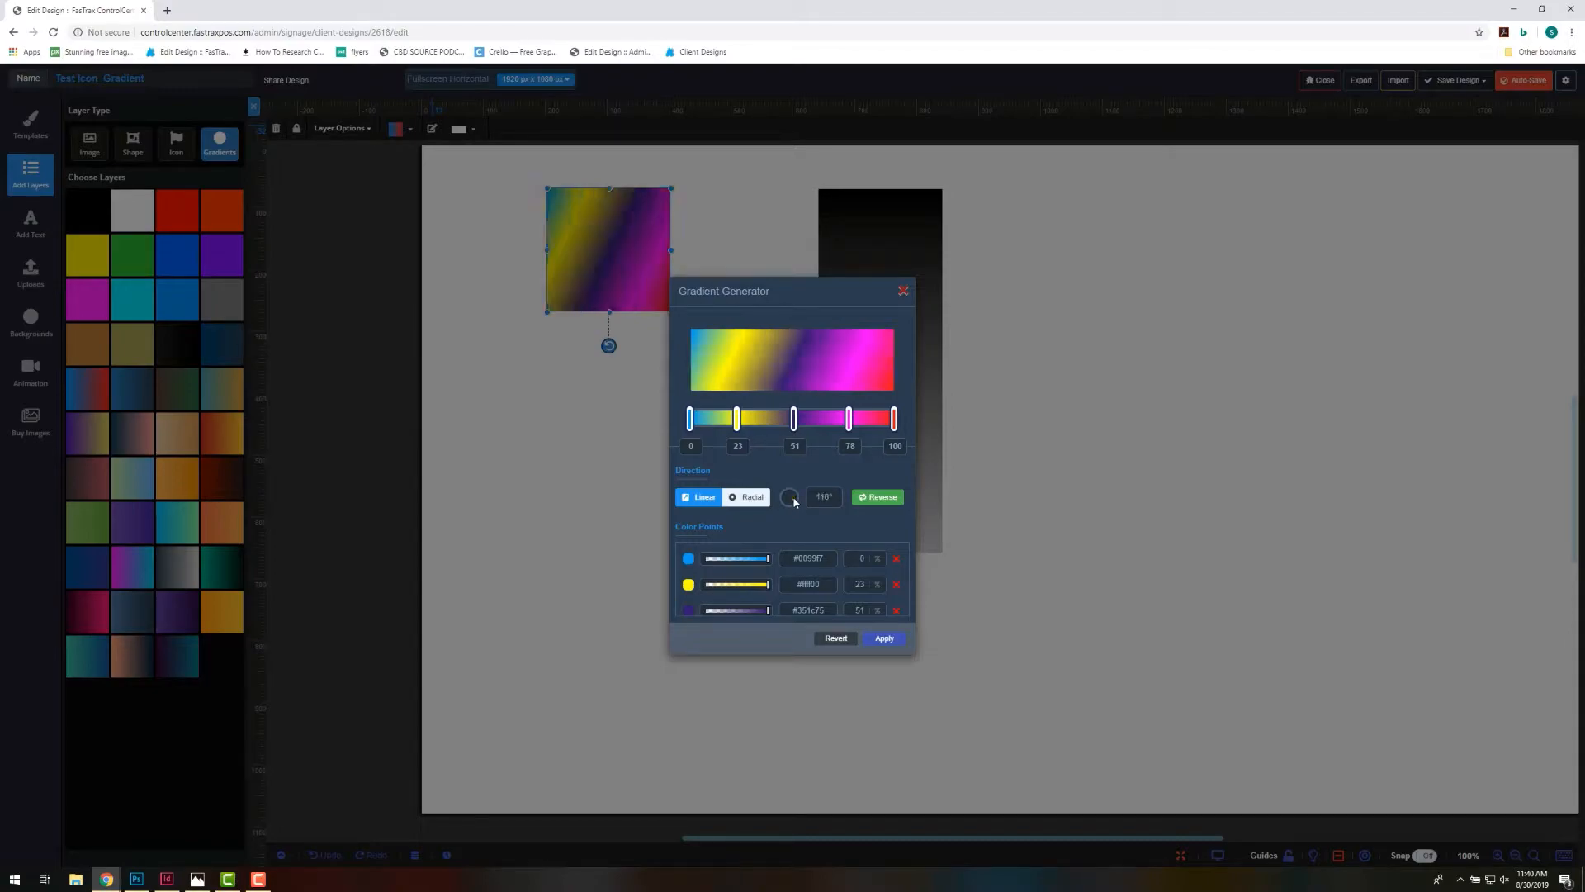
drag(795, 501, 785, 506)
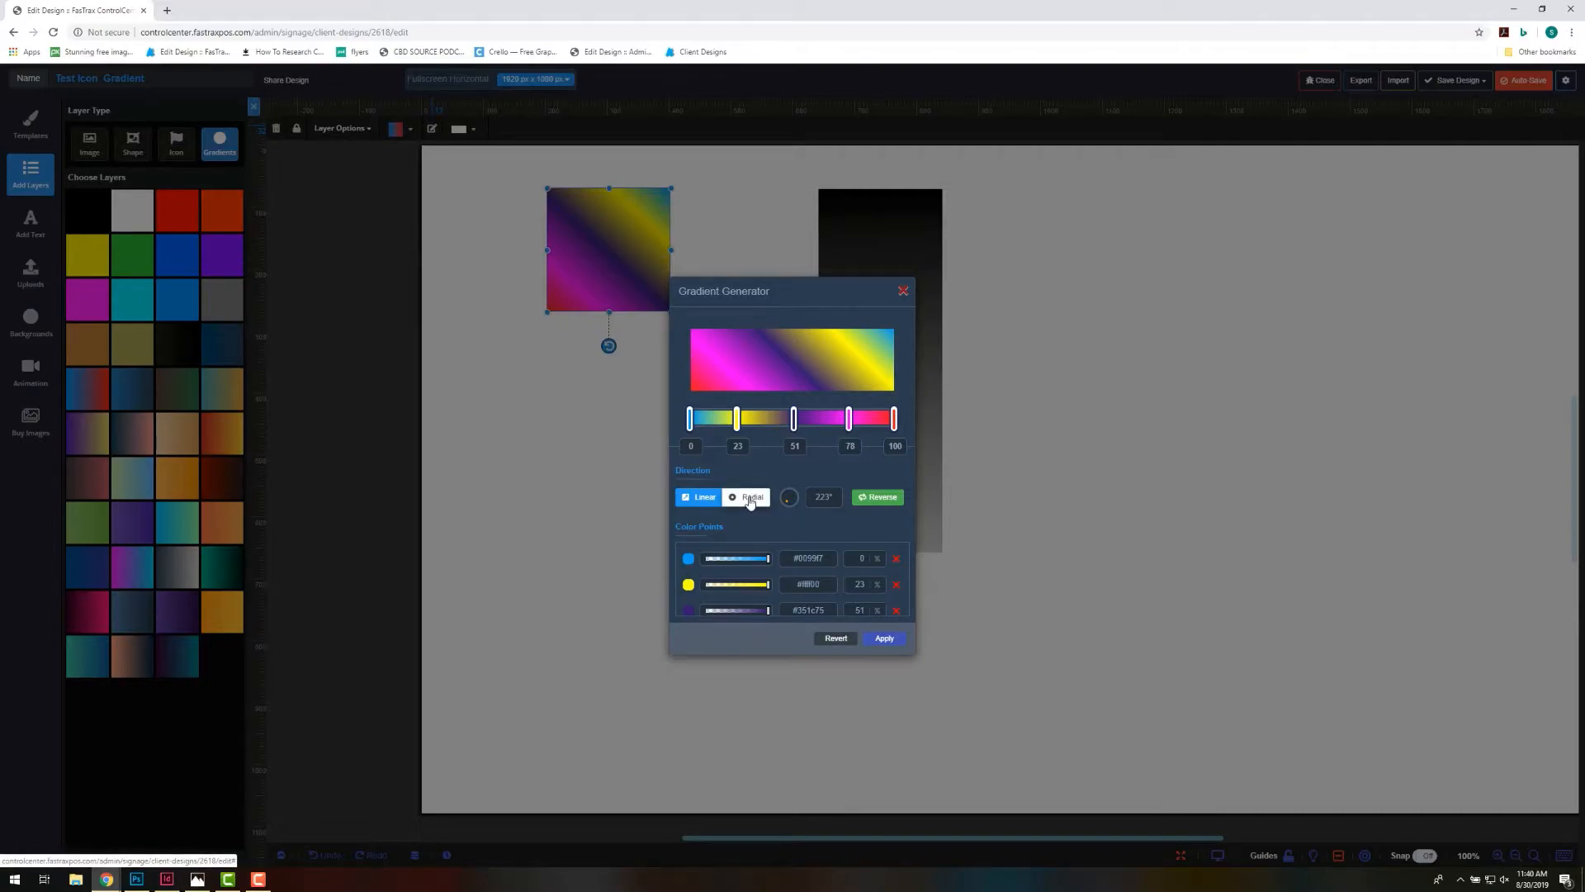
Preview the gradient as Radial, switch it back to Linear, and apply it to the square.
click(750, 499)
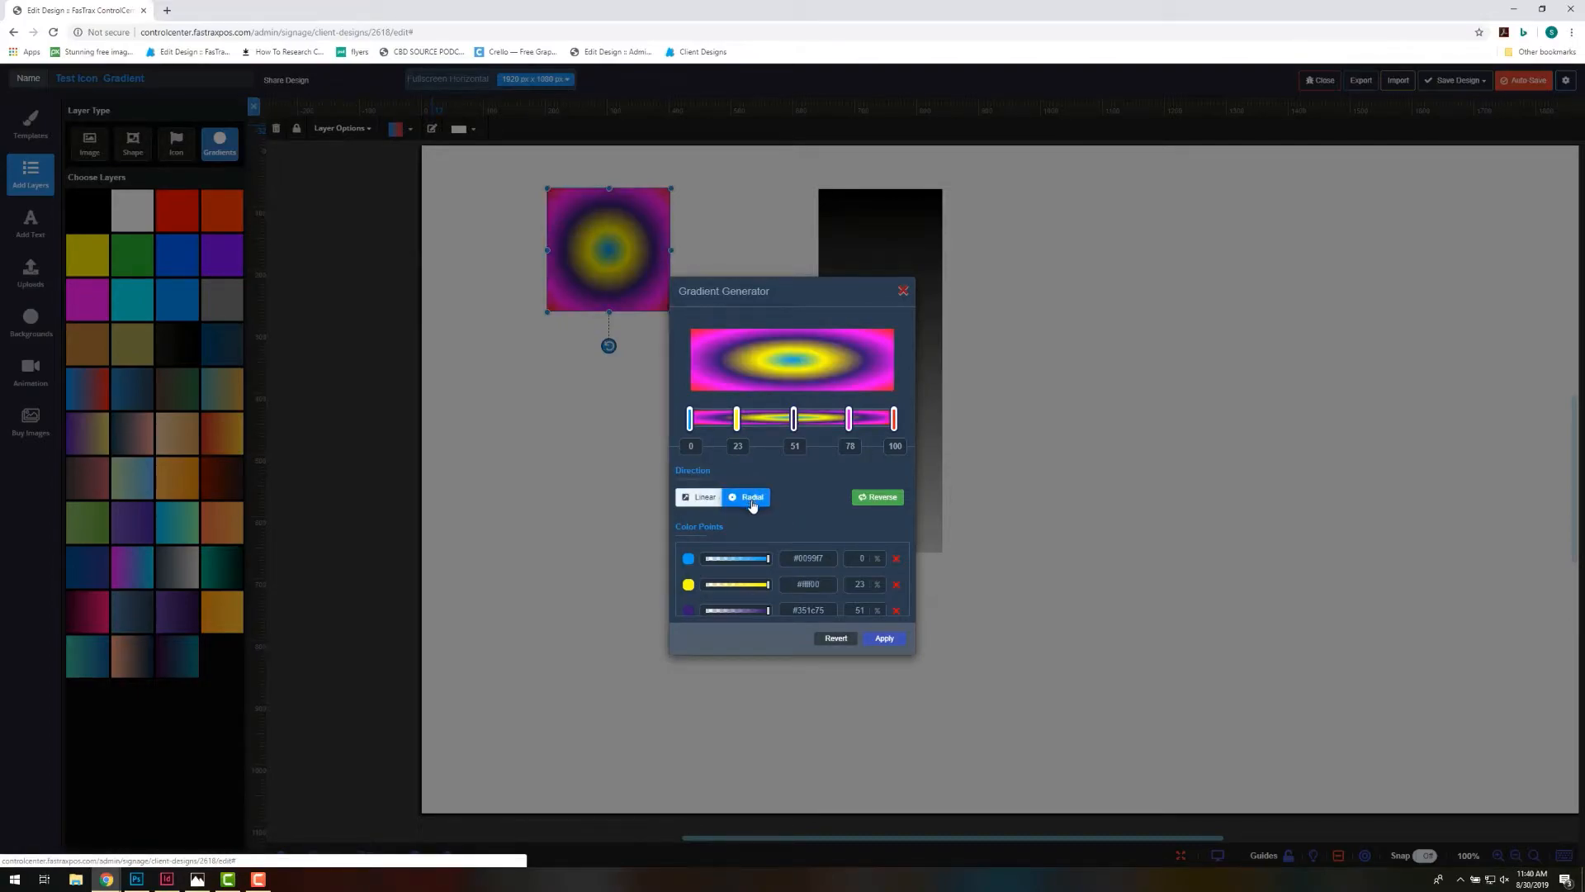
click(700, 501)
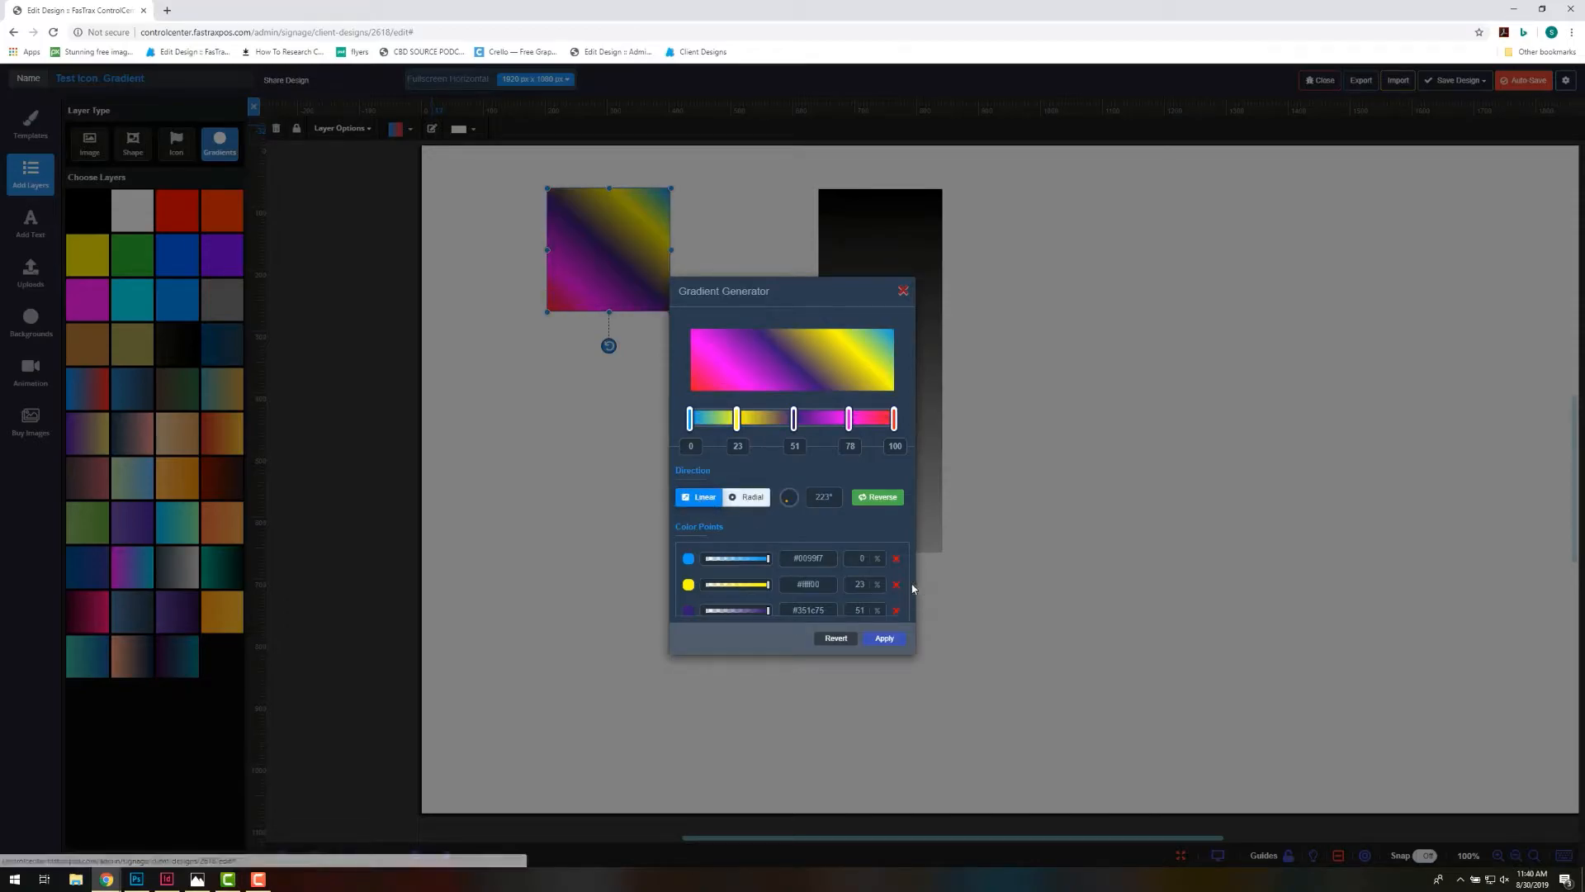
click(883, 640)
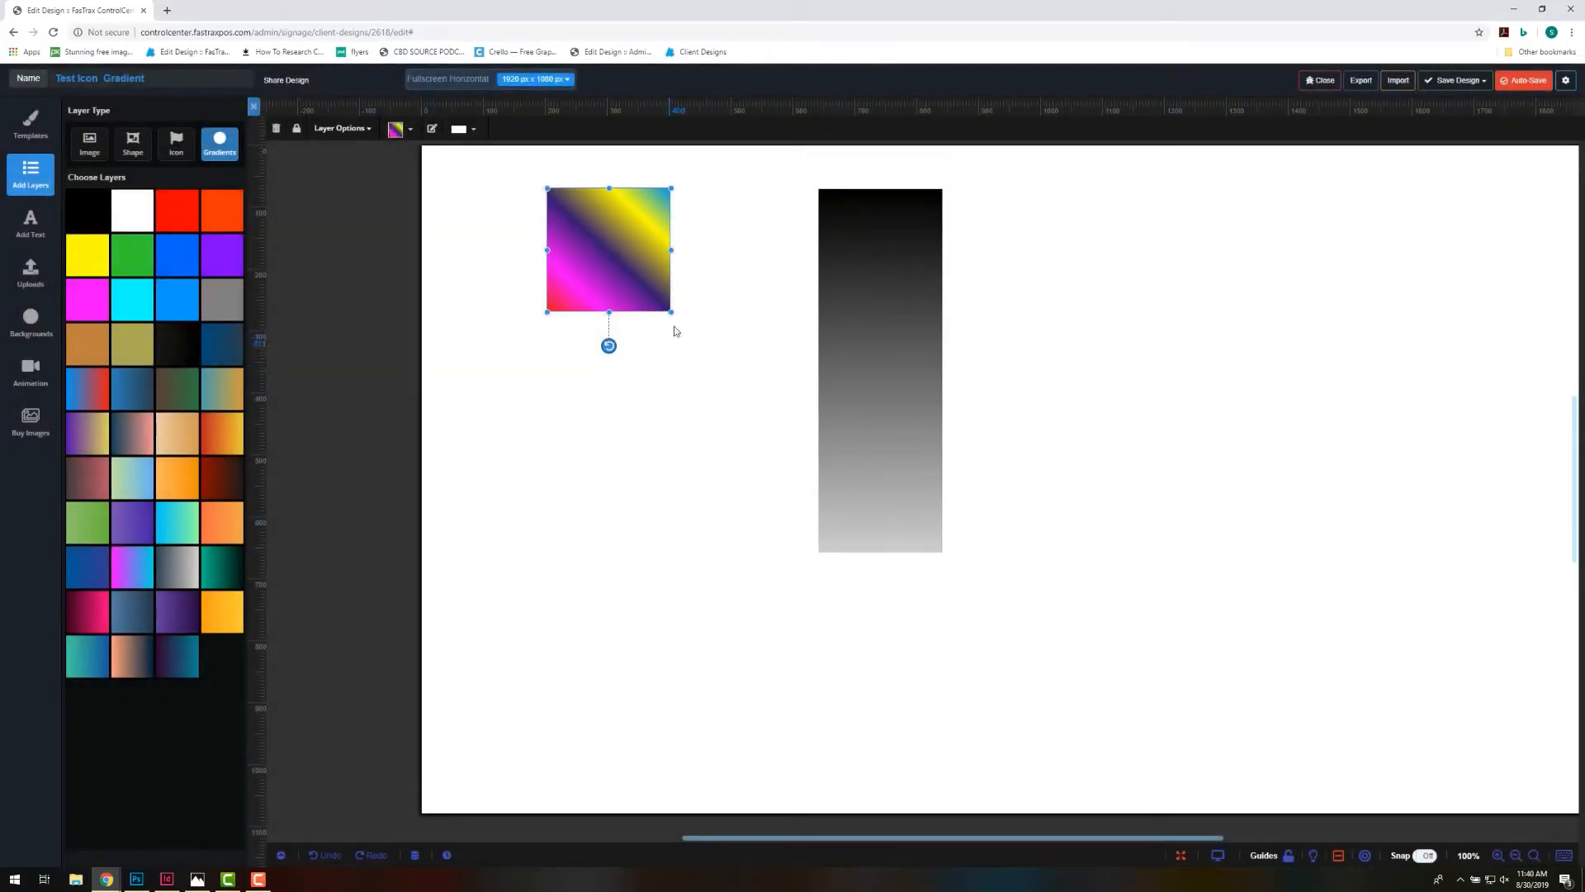
Enlarge the multicolour gradient square and try it as a triangle and as a pentagon.
drag(672, 312, 799, 446)
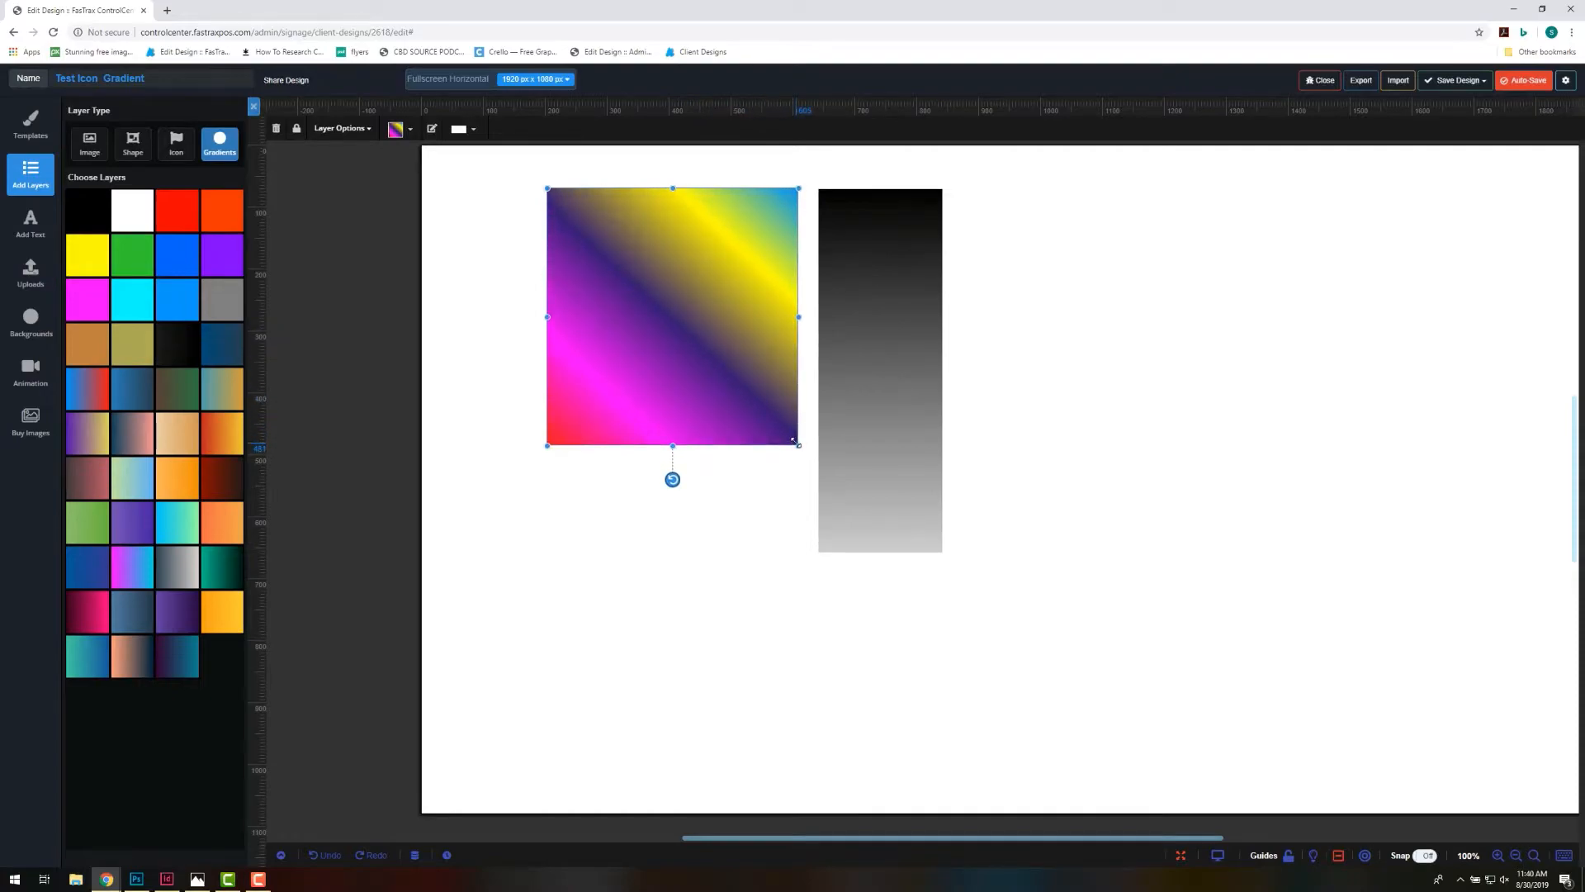
click(460, 132)
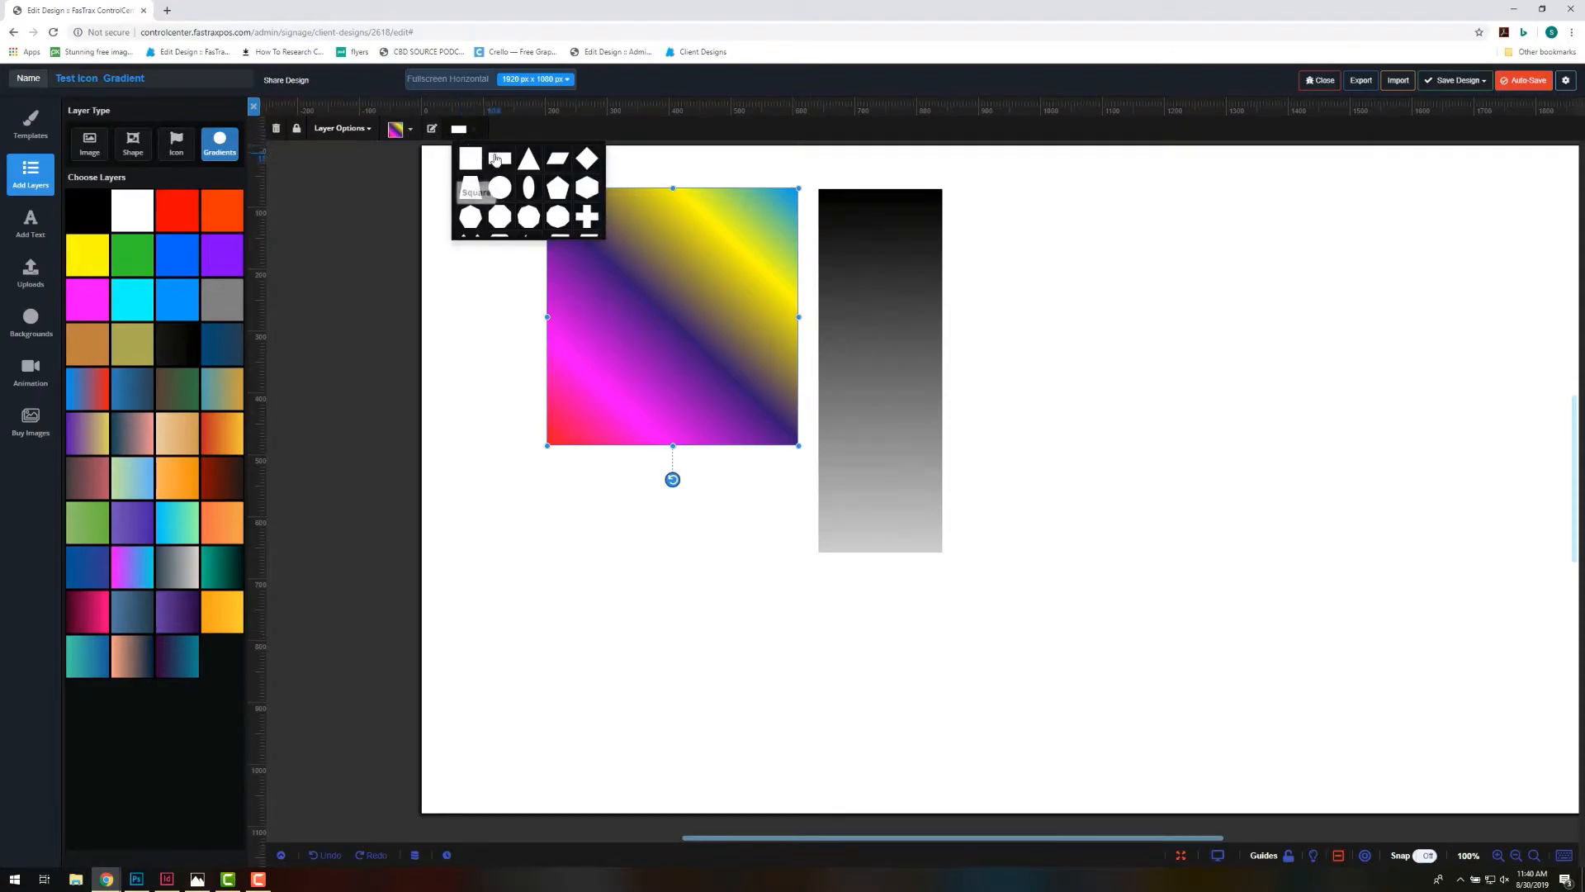
click(525, 162)
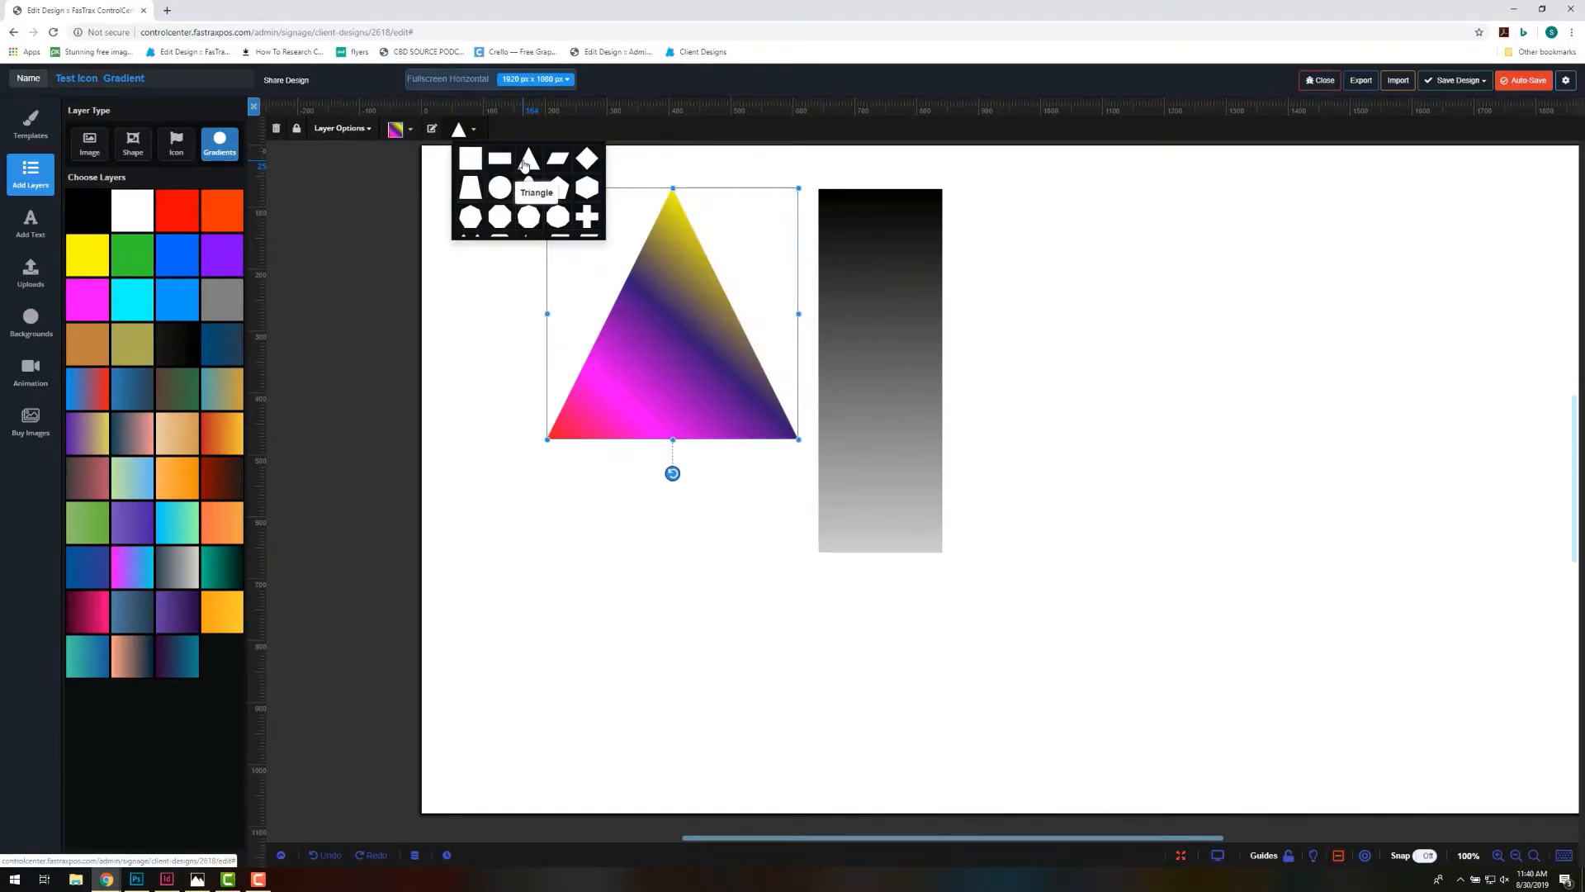
click(557, 193)
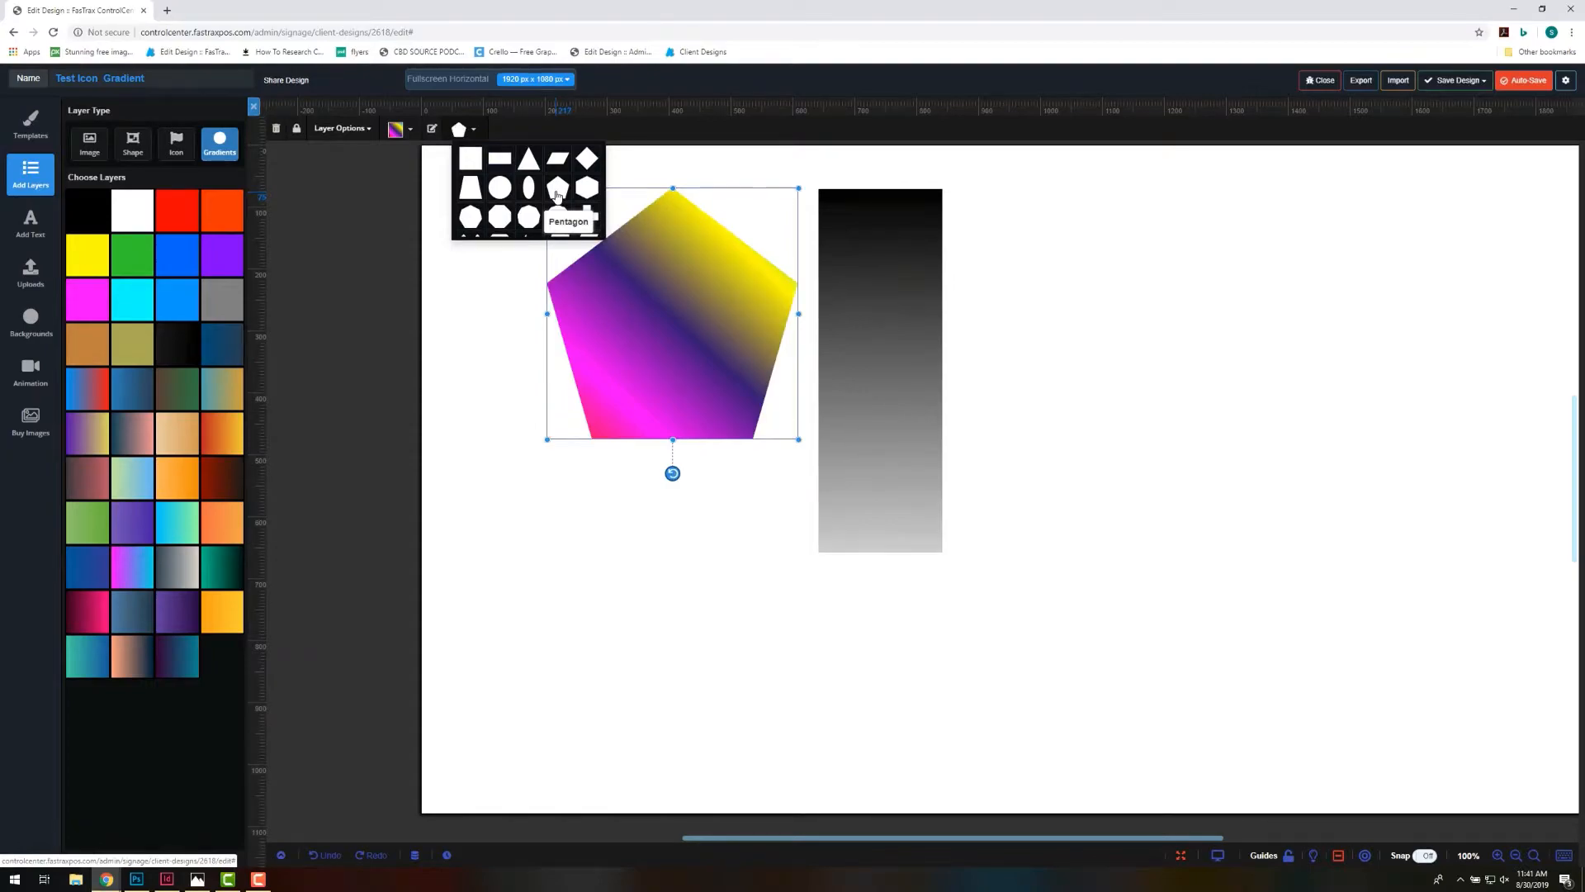
Change the multicolour shape to a solid star and place it, enlarged, to the right of the black-to-grey rectangle.
scroll(552, 194, down, 2)
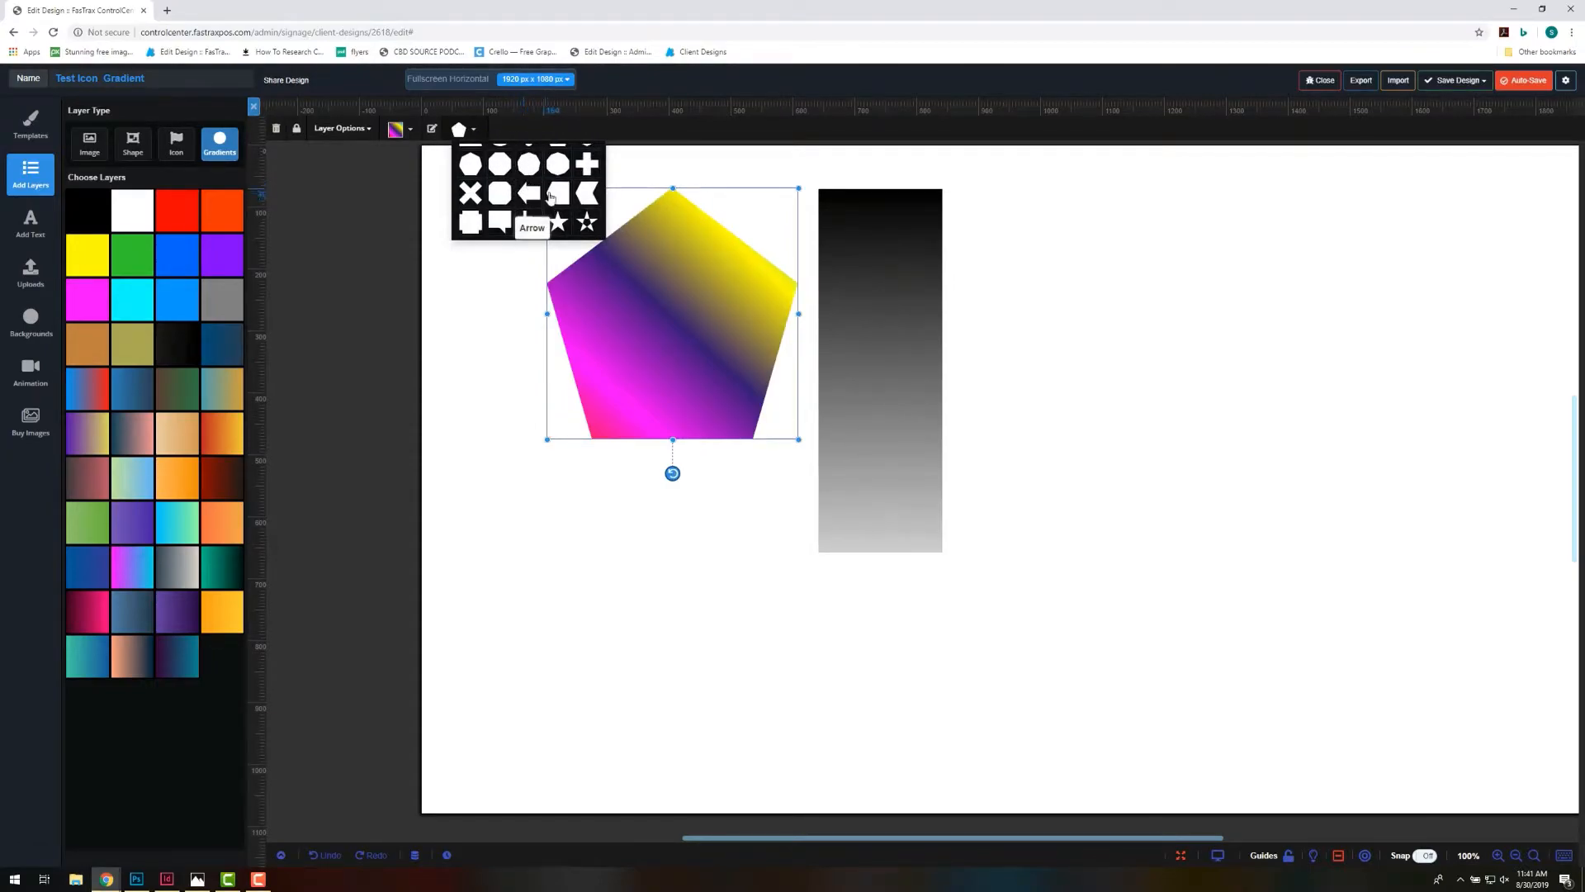
click(559, 223)
drag(669, 289, 1268, 364)
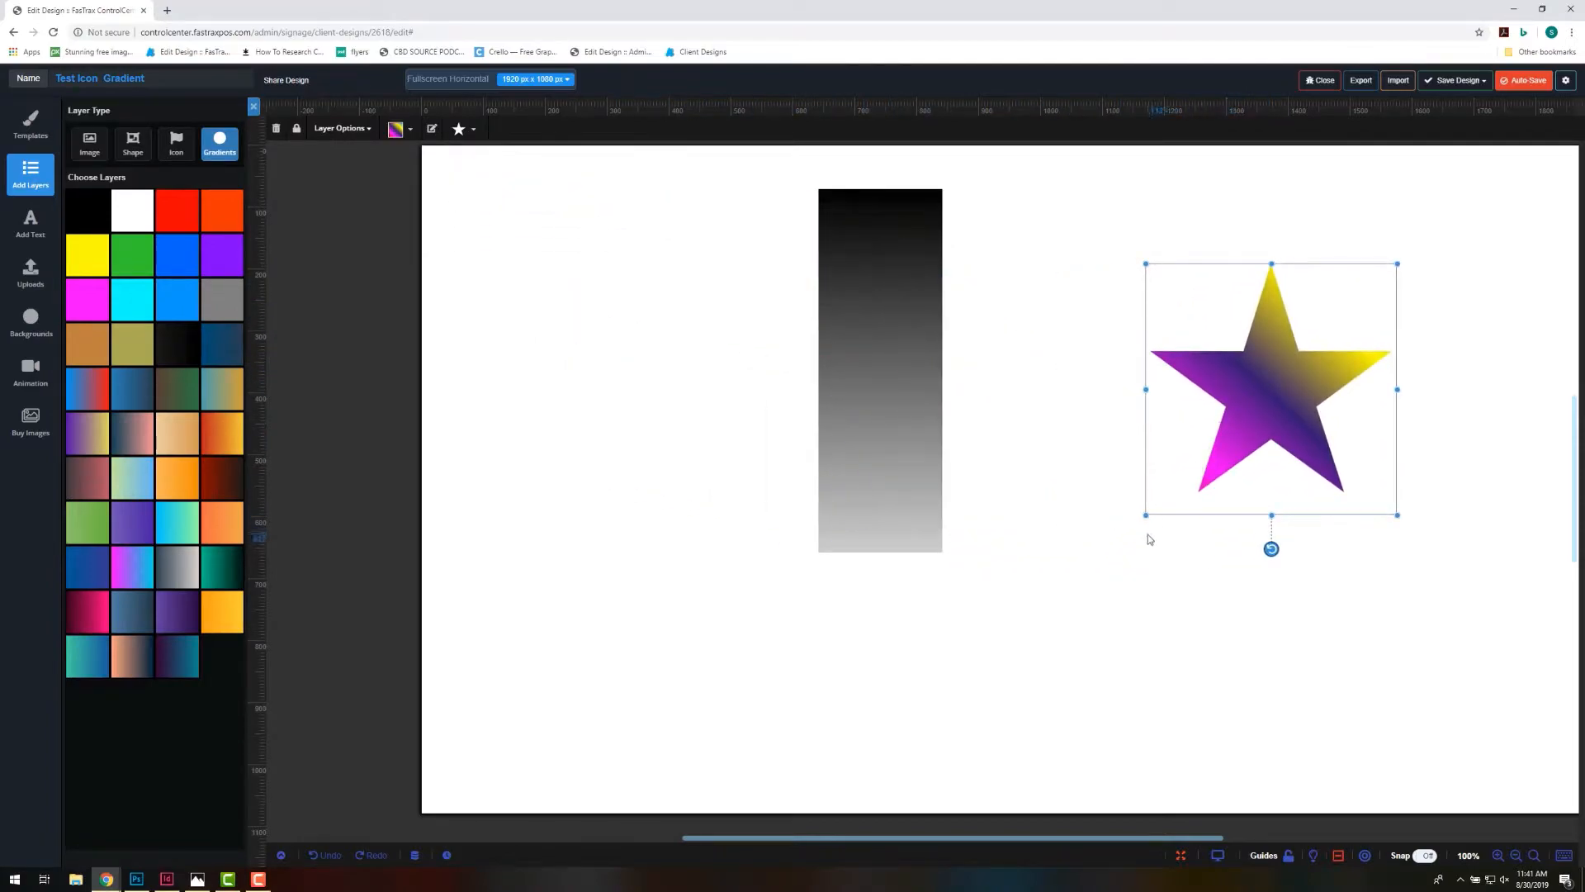
drag(1145, 514, 1011, 640)
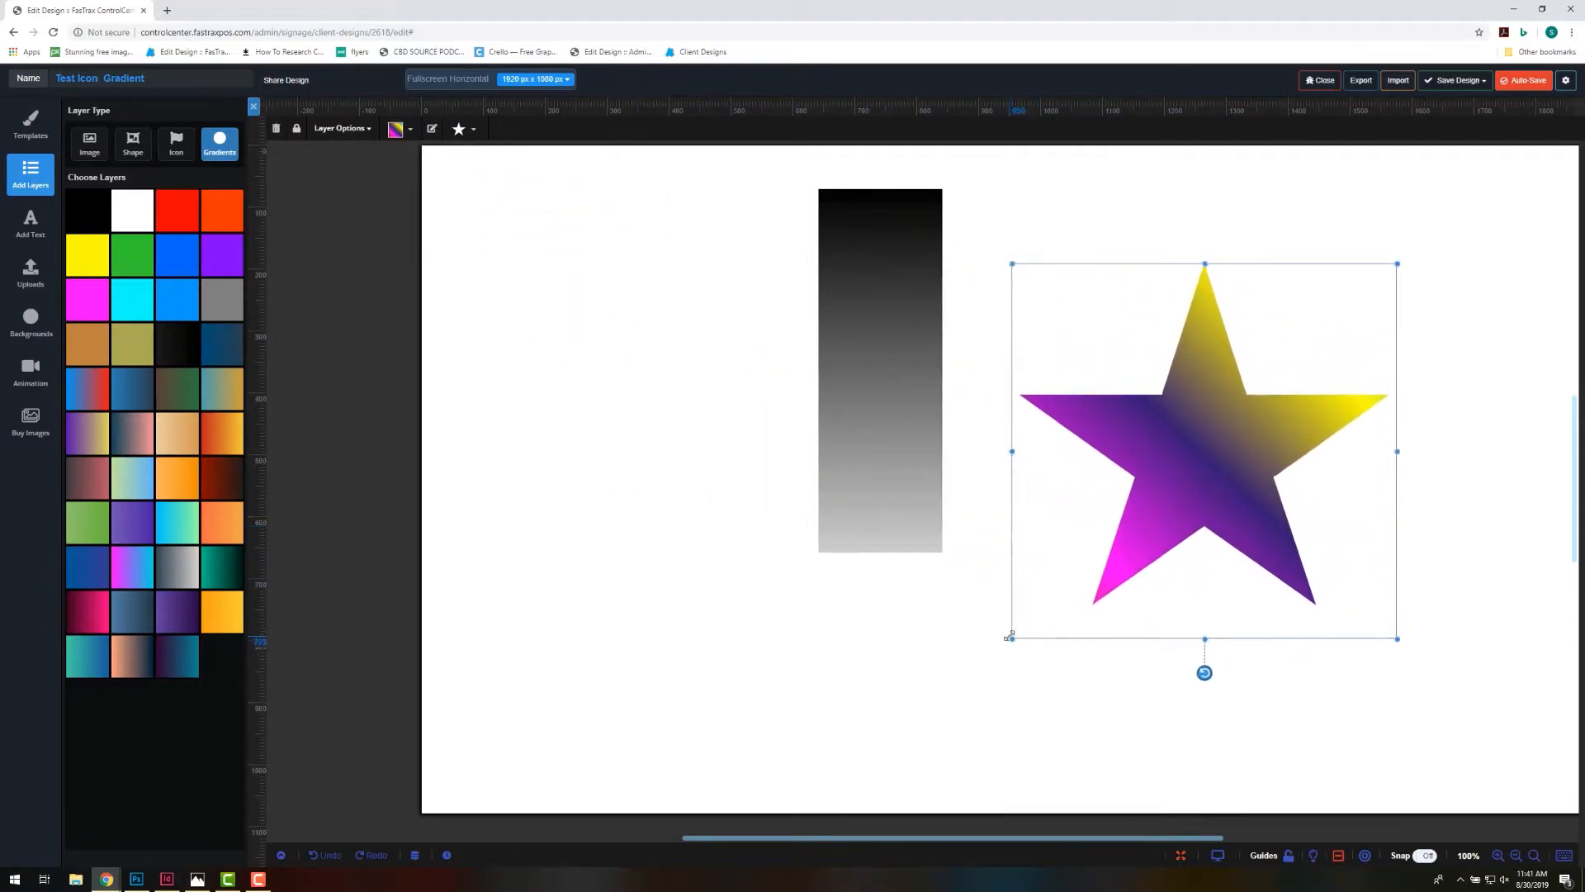
Switch the star's gradient to Radial and respace its color points to 17, 38, 58 and 76%, with an extra point at 48%.
click(406, 131)
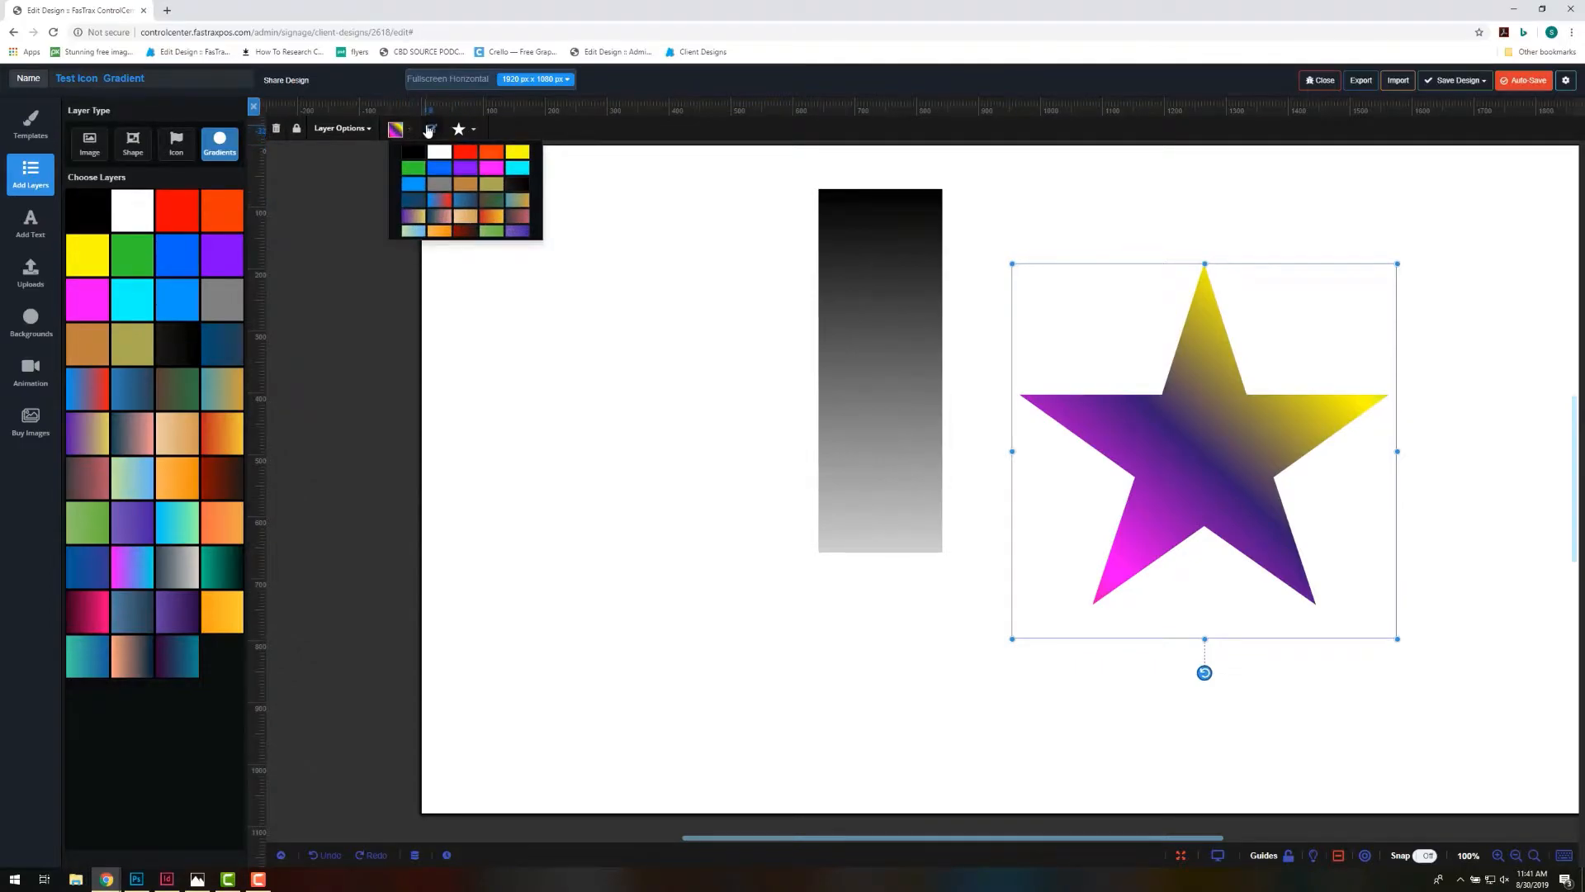
click(432, 129)
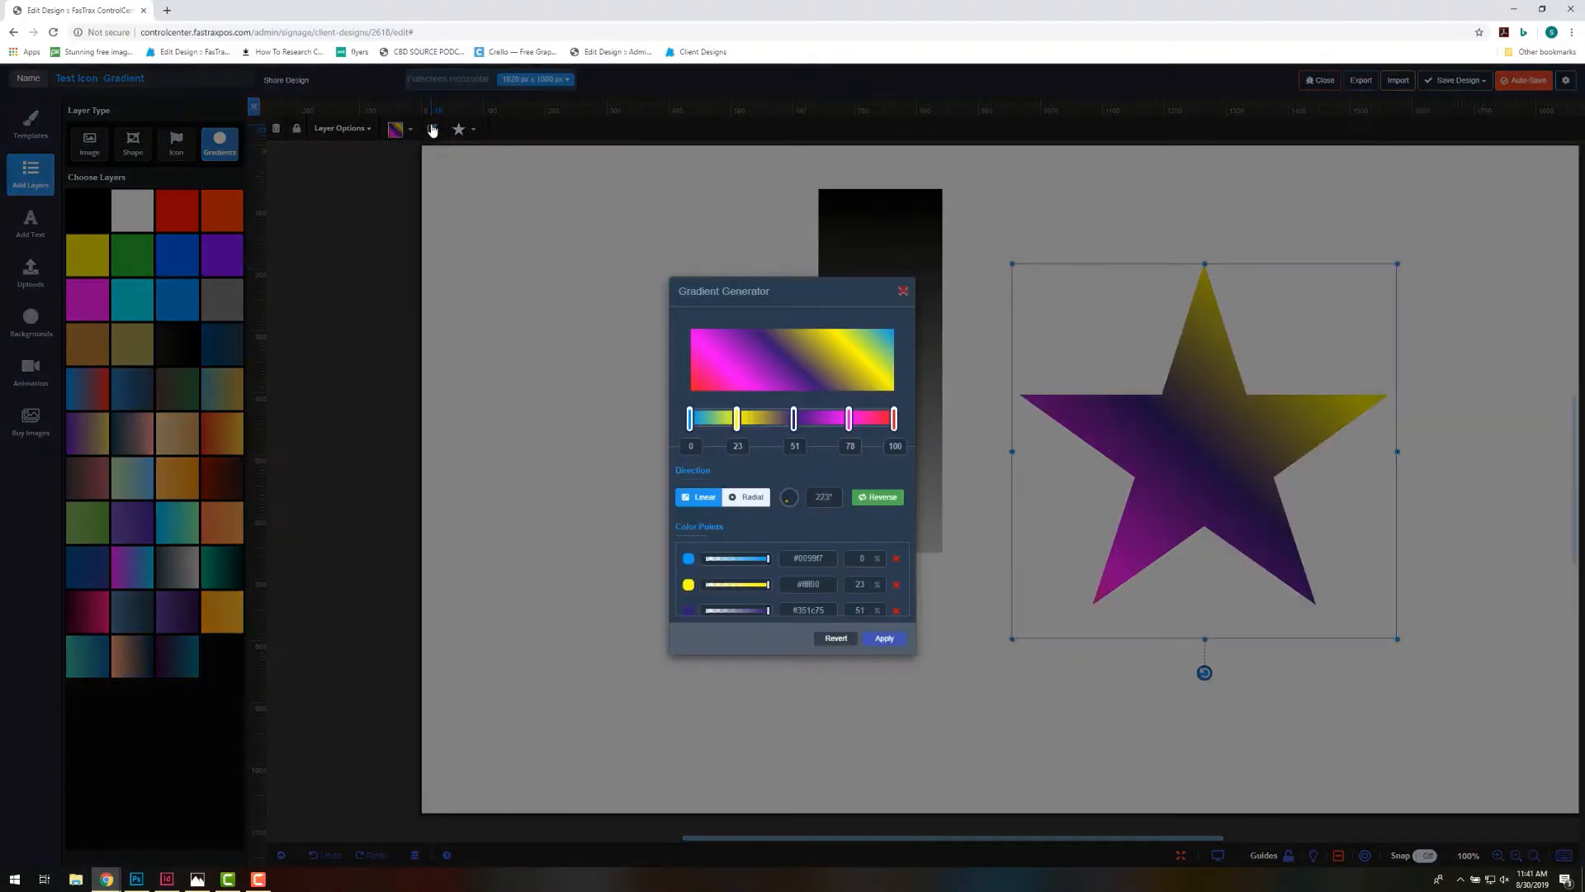
click(752, 502)
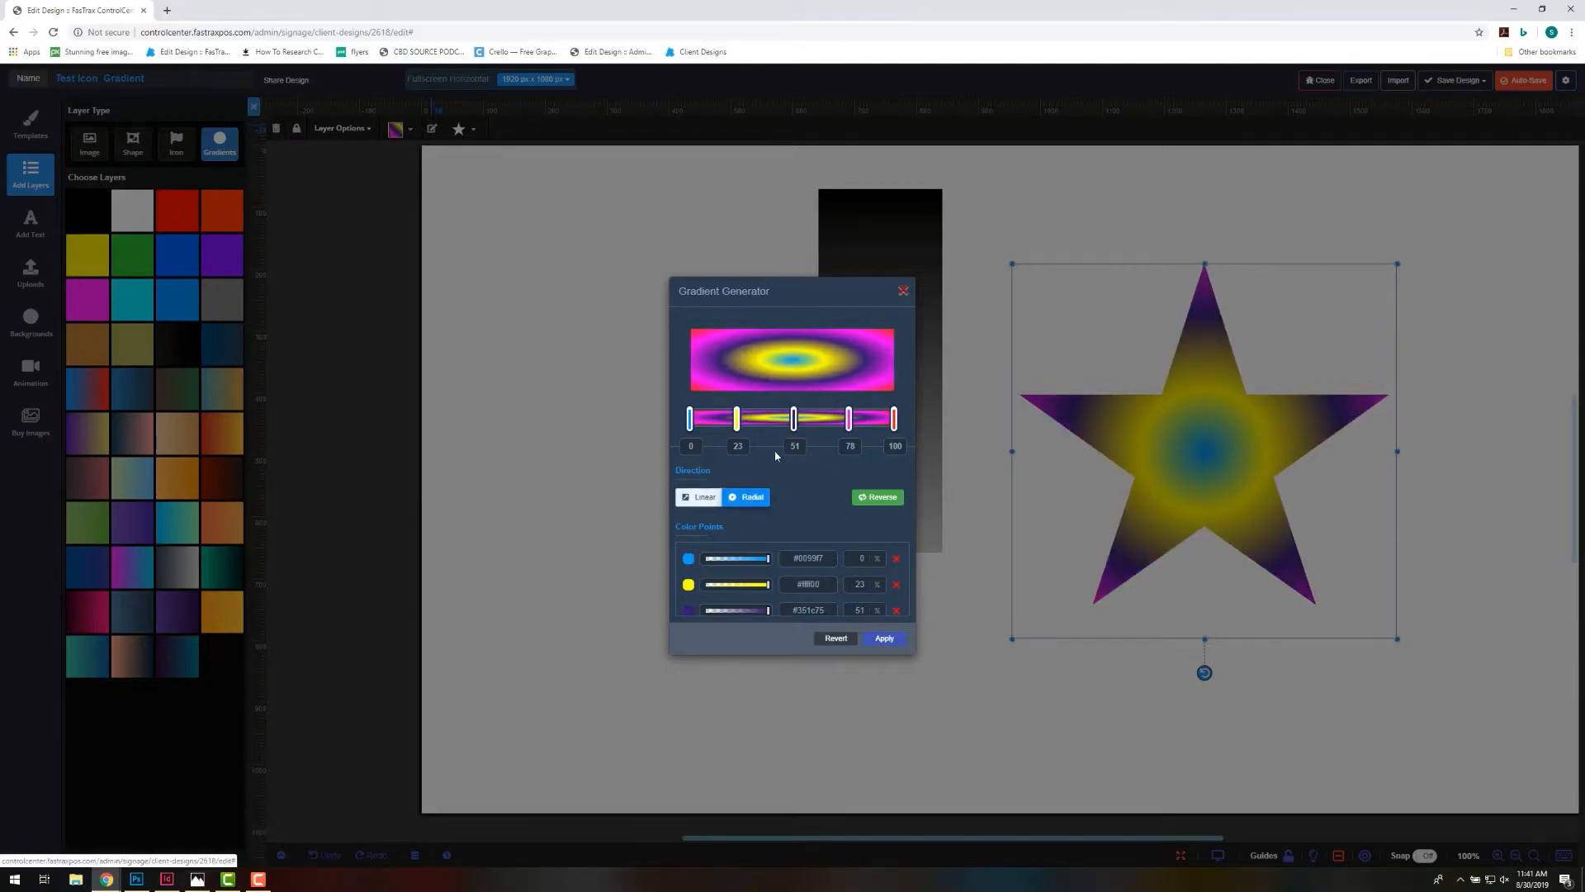
drag(795, 419, 845, 420)
mouse_move(736, 418)
mouse_down()
mouse_move(705, 420)
mouse_move(766, 418)
mouse_move(724, 418)
mouse_up()
click(788, 418)
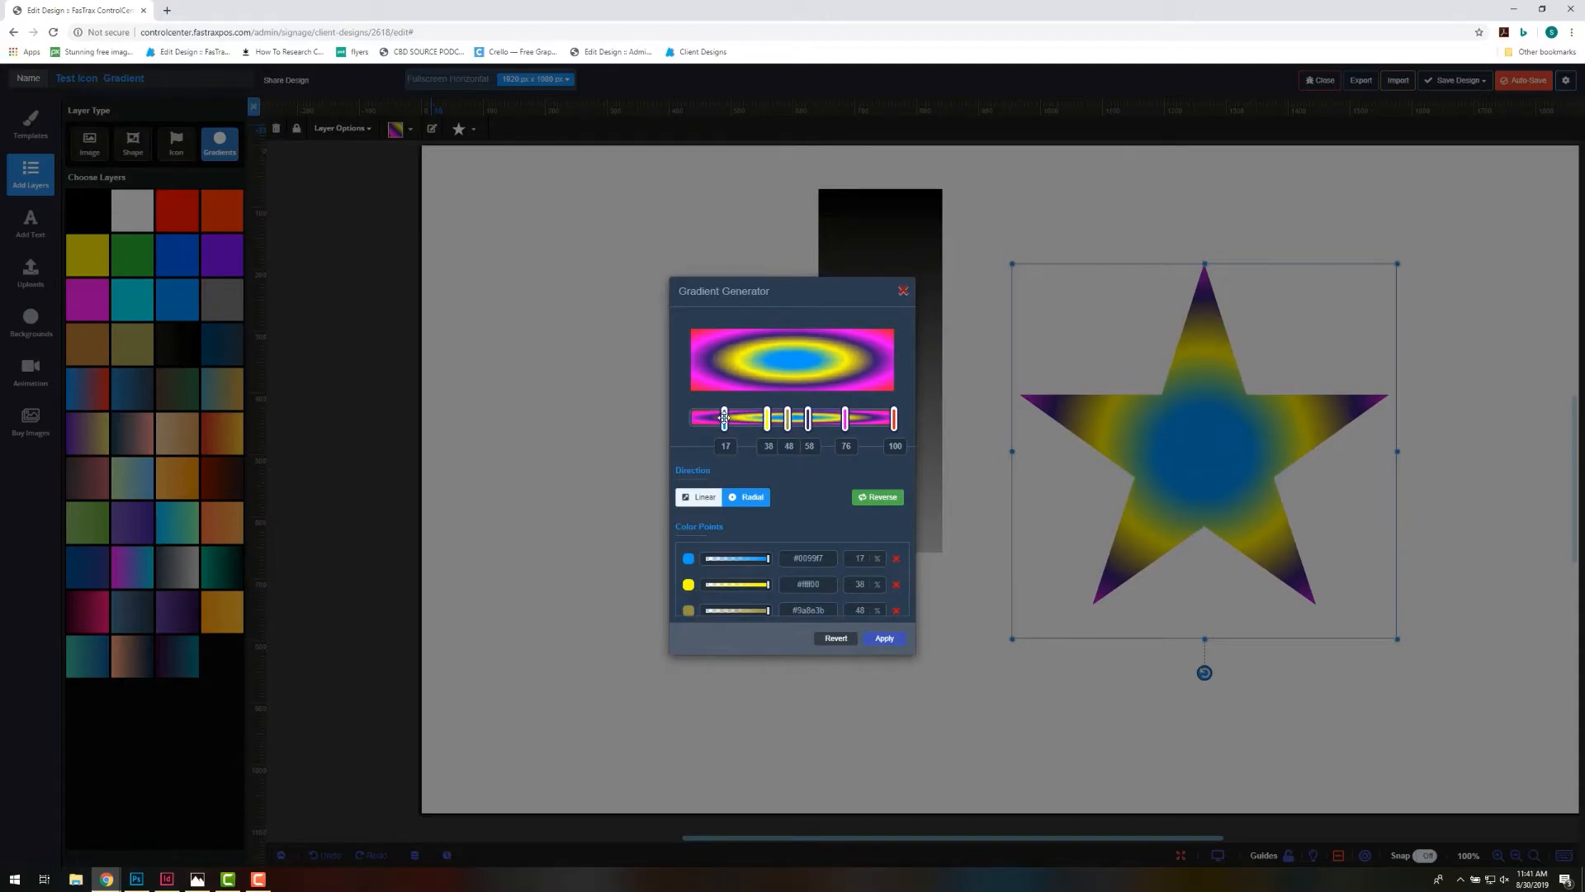
Reverse the star's radial gradient and restore its order, and rotate it as a Linear gradient to 54°.
click(872, 498)
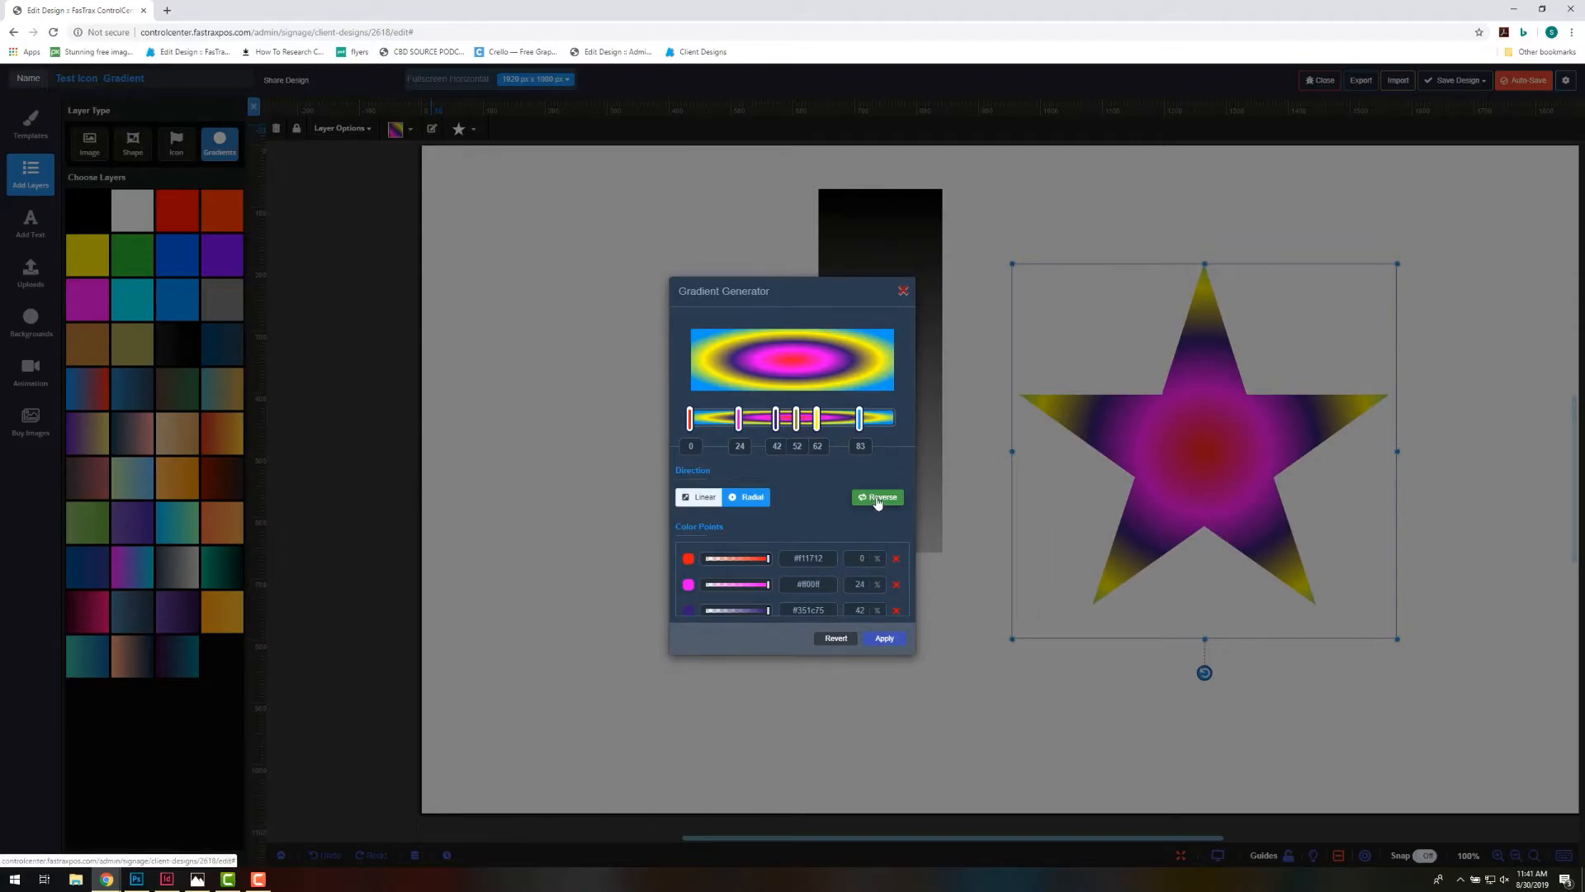
click(877, 499)
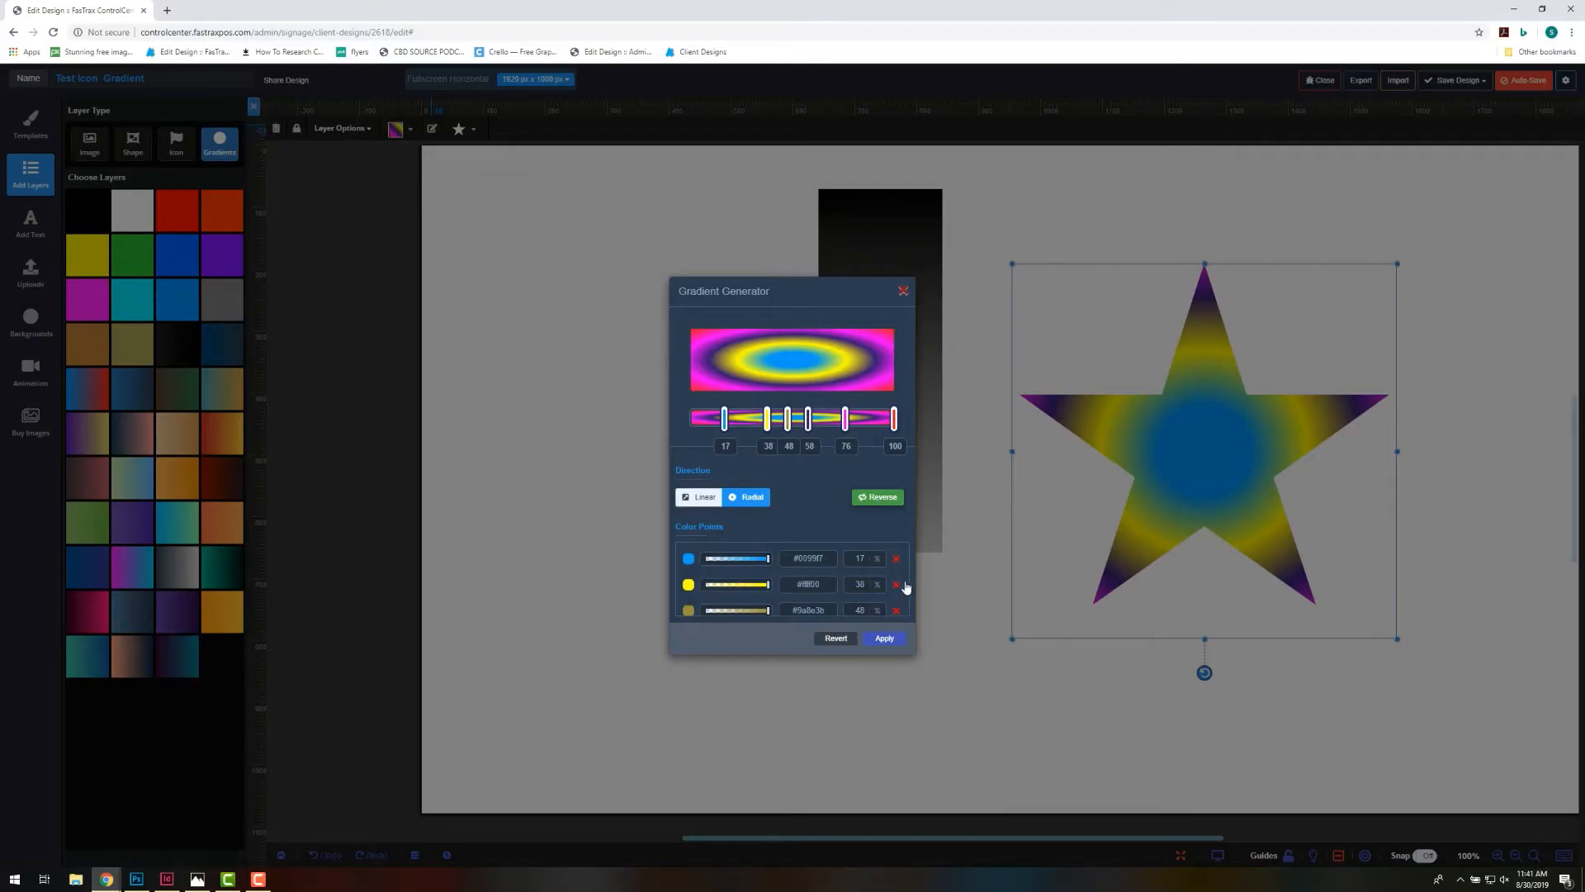
click(697, 500)
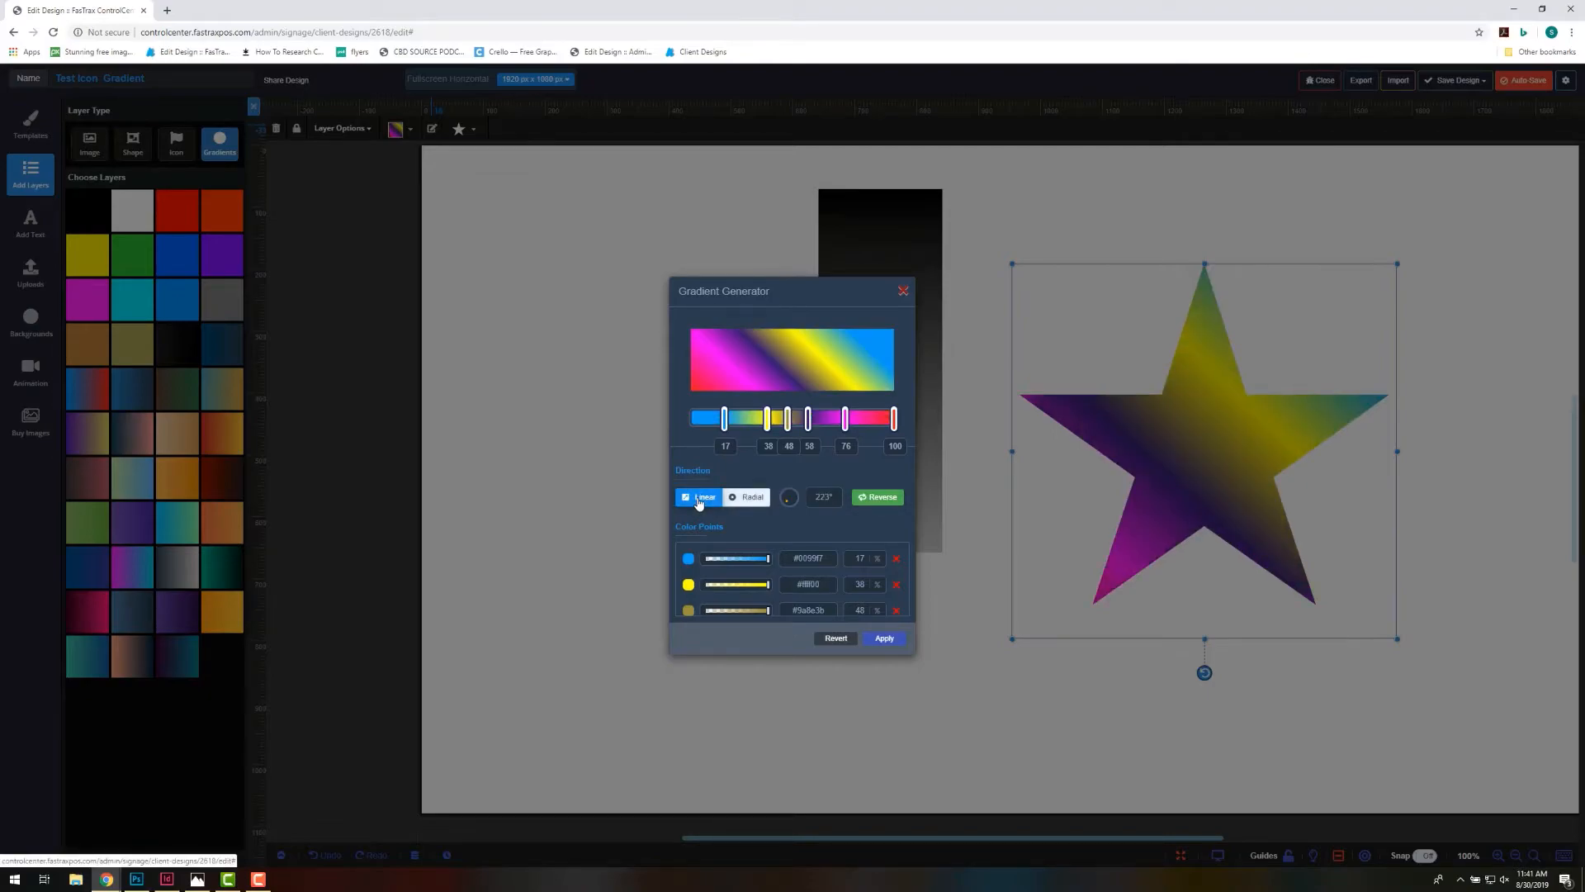
click(792, 493)
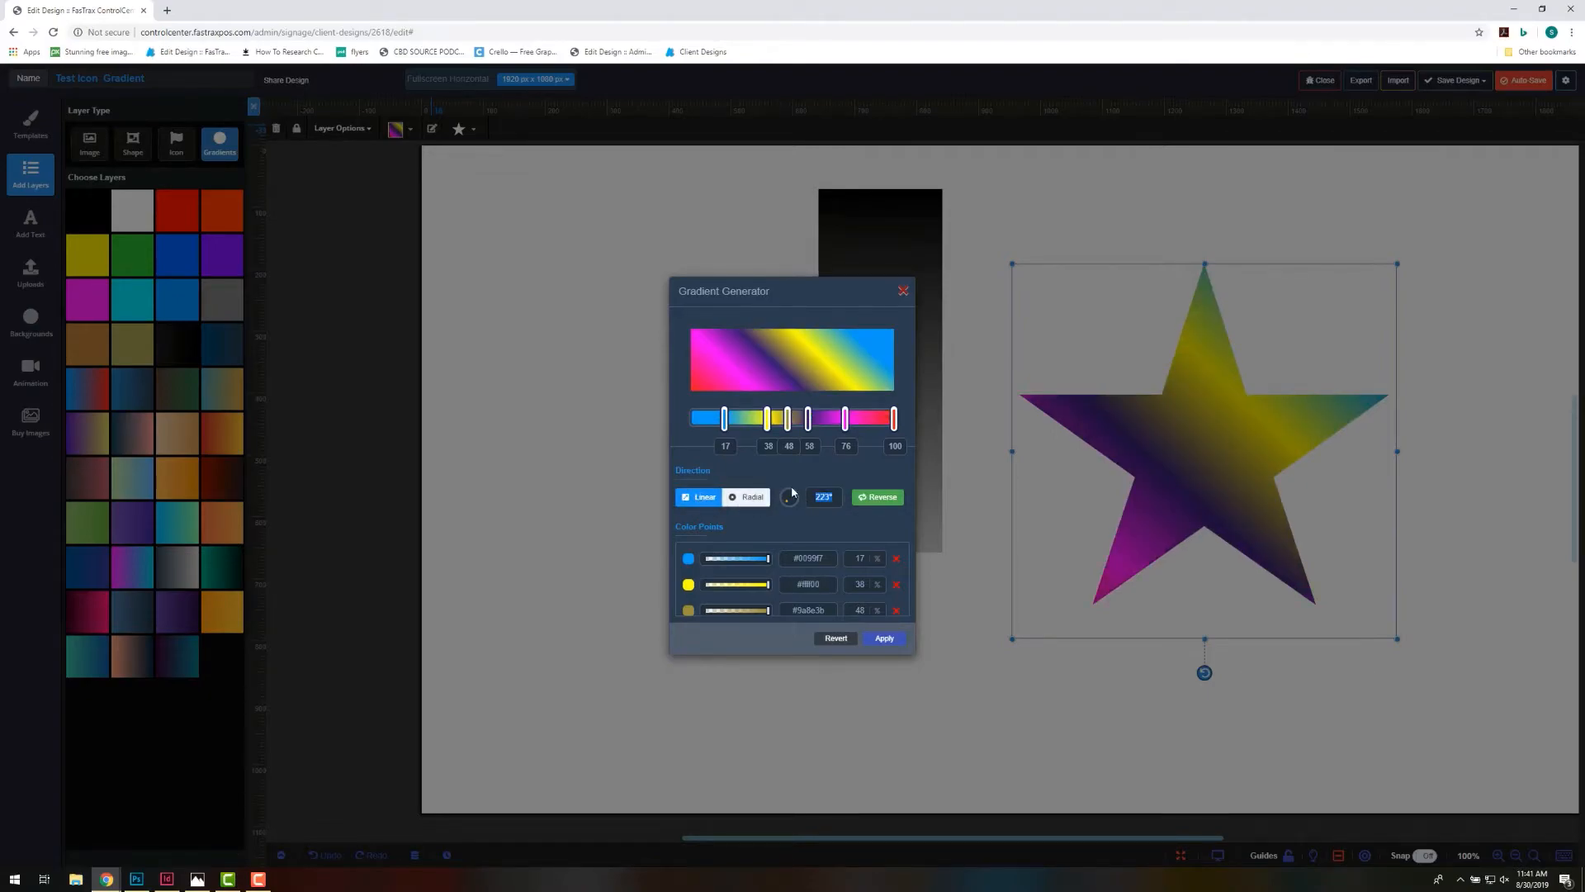
text(0)
click(808, 497)
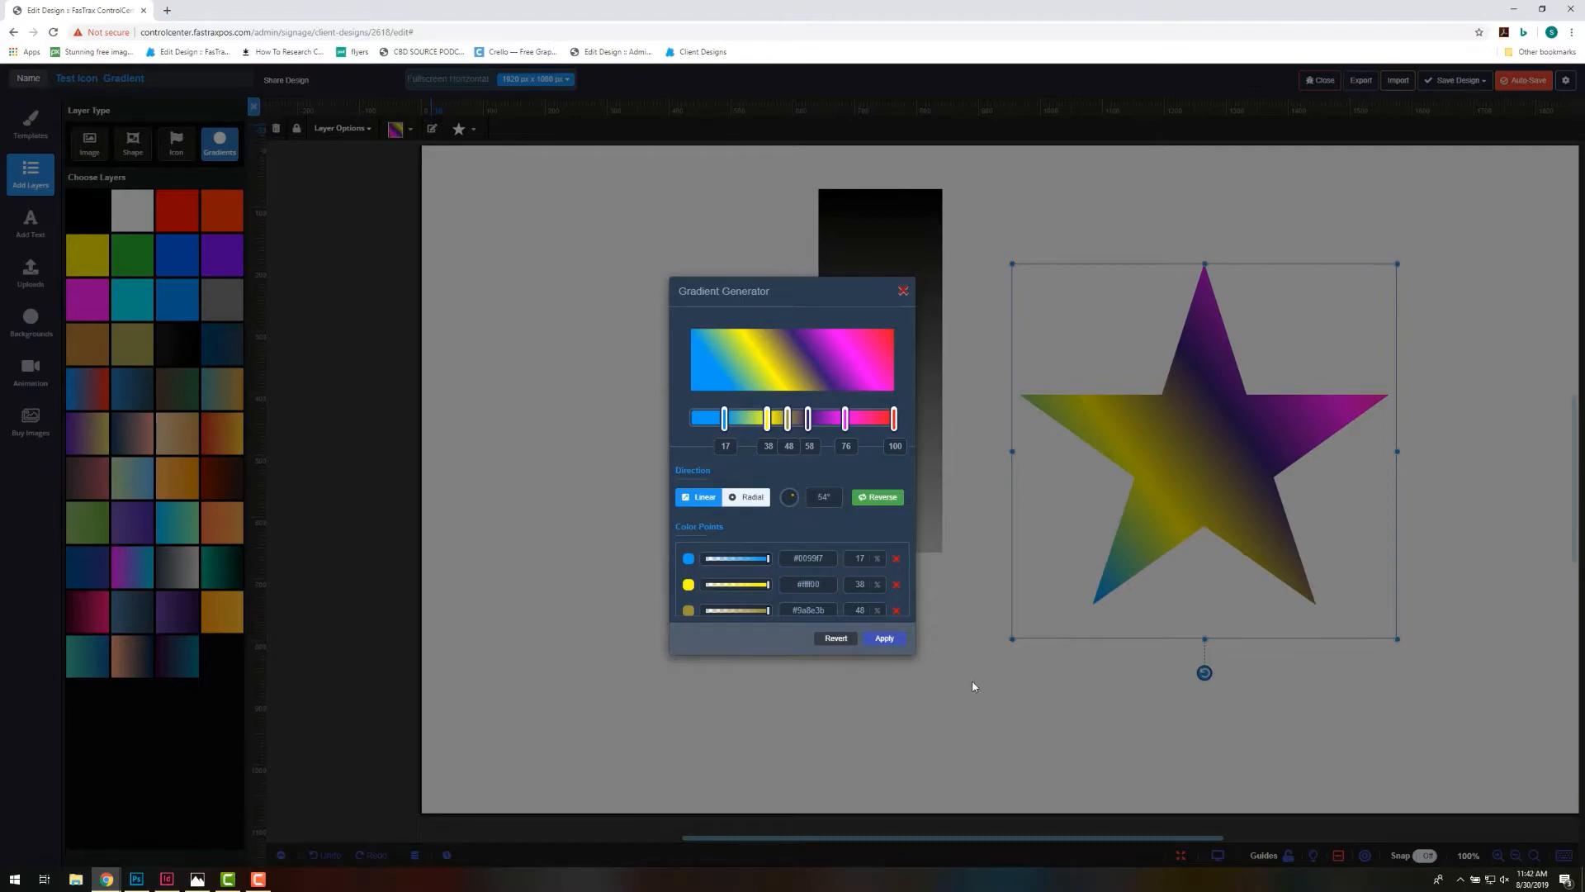
Revert the star's unsaved gradient changes and deselect the star.
click(835, 639)
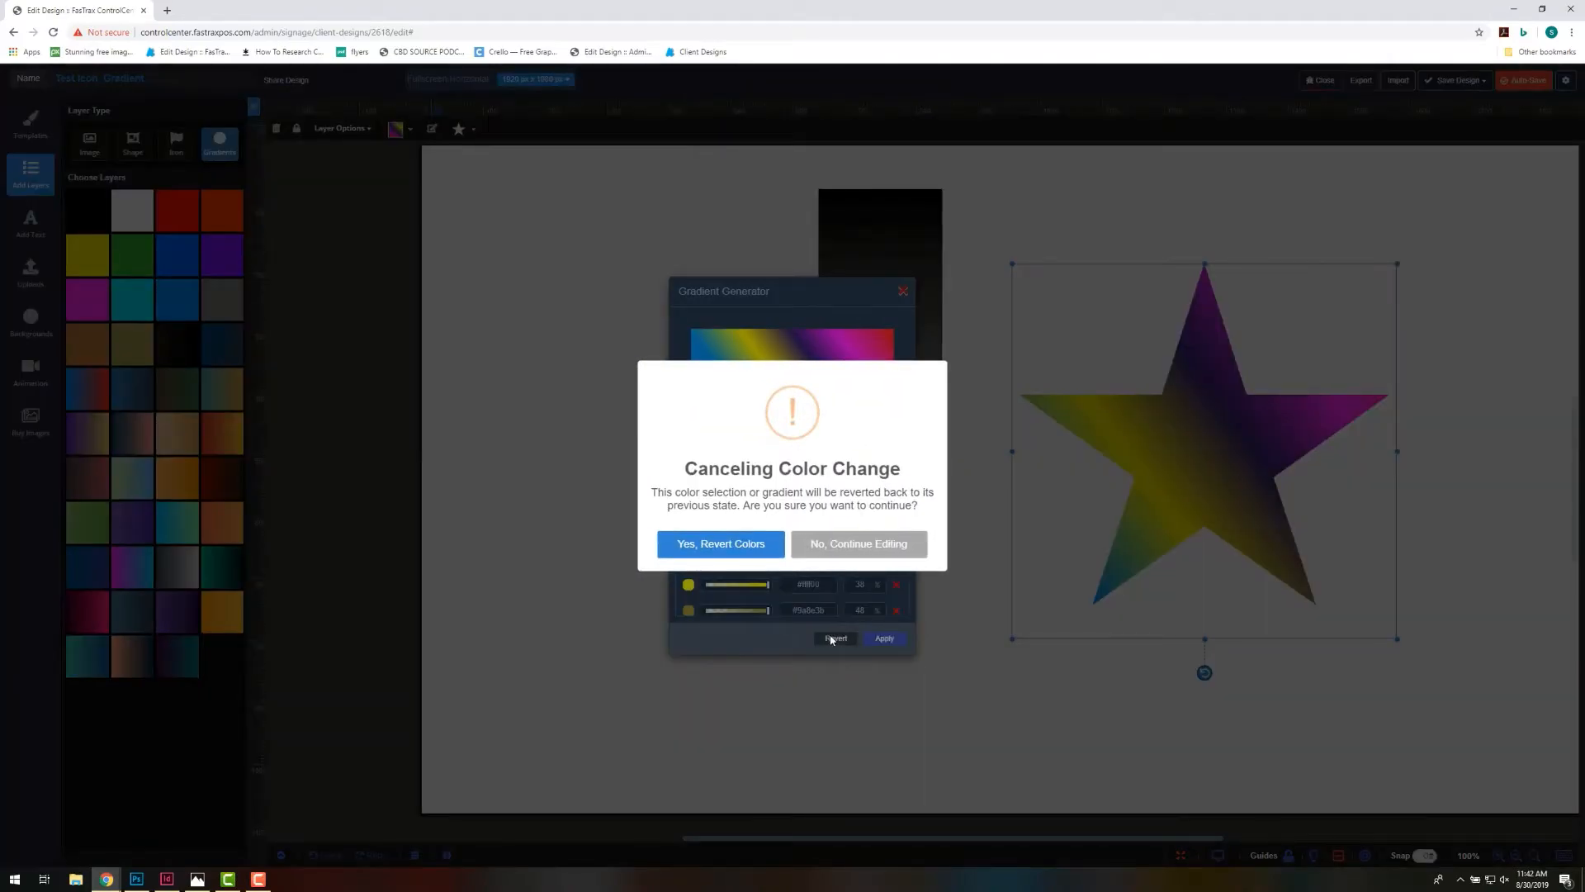
click(720, 544)
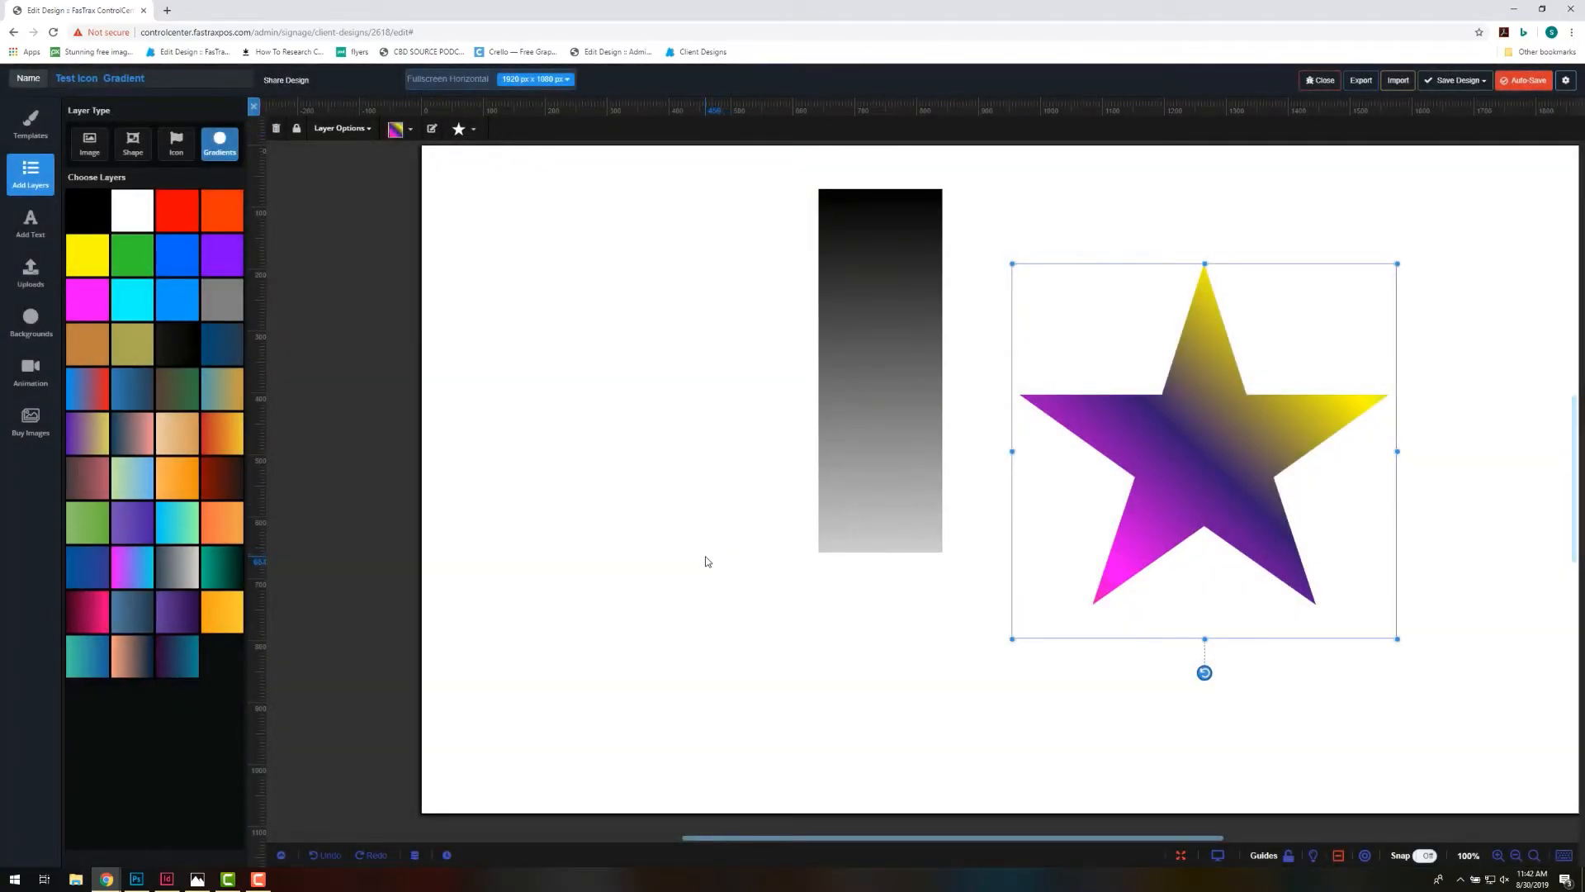
click(706, 562)
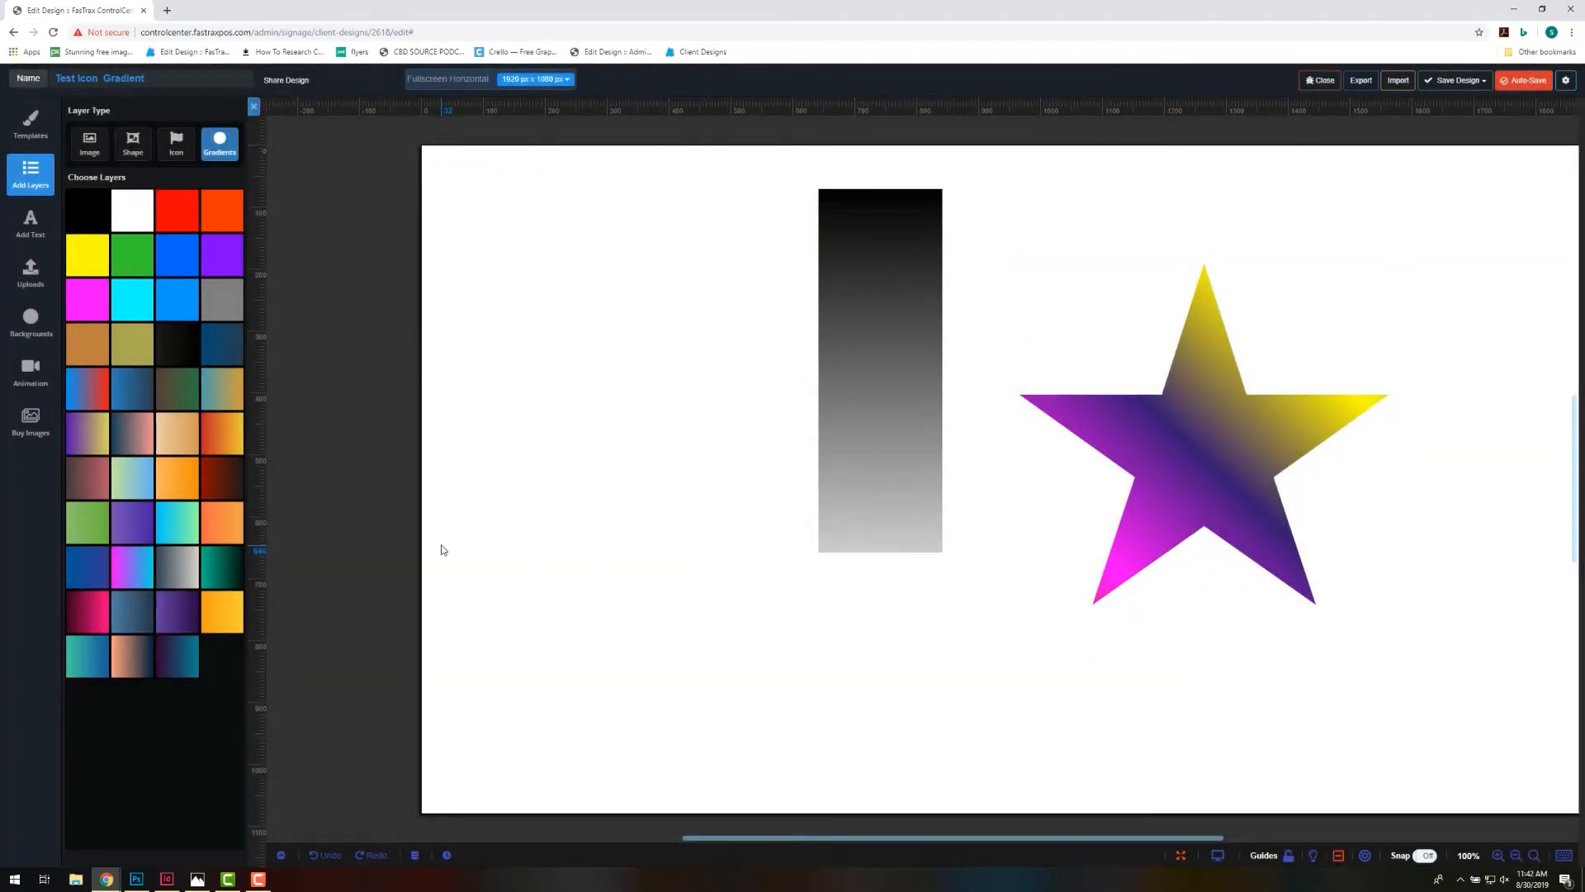
Add a color point at 79% to the black-to-grey rectangle's gradient and colour it cyan (#00ffff).
click(857, 492)
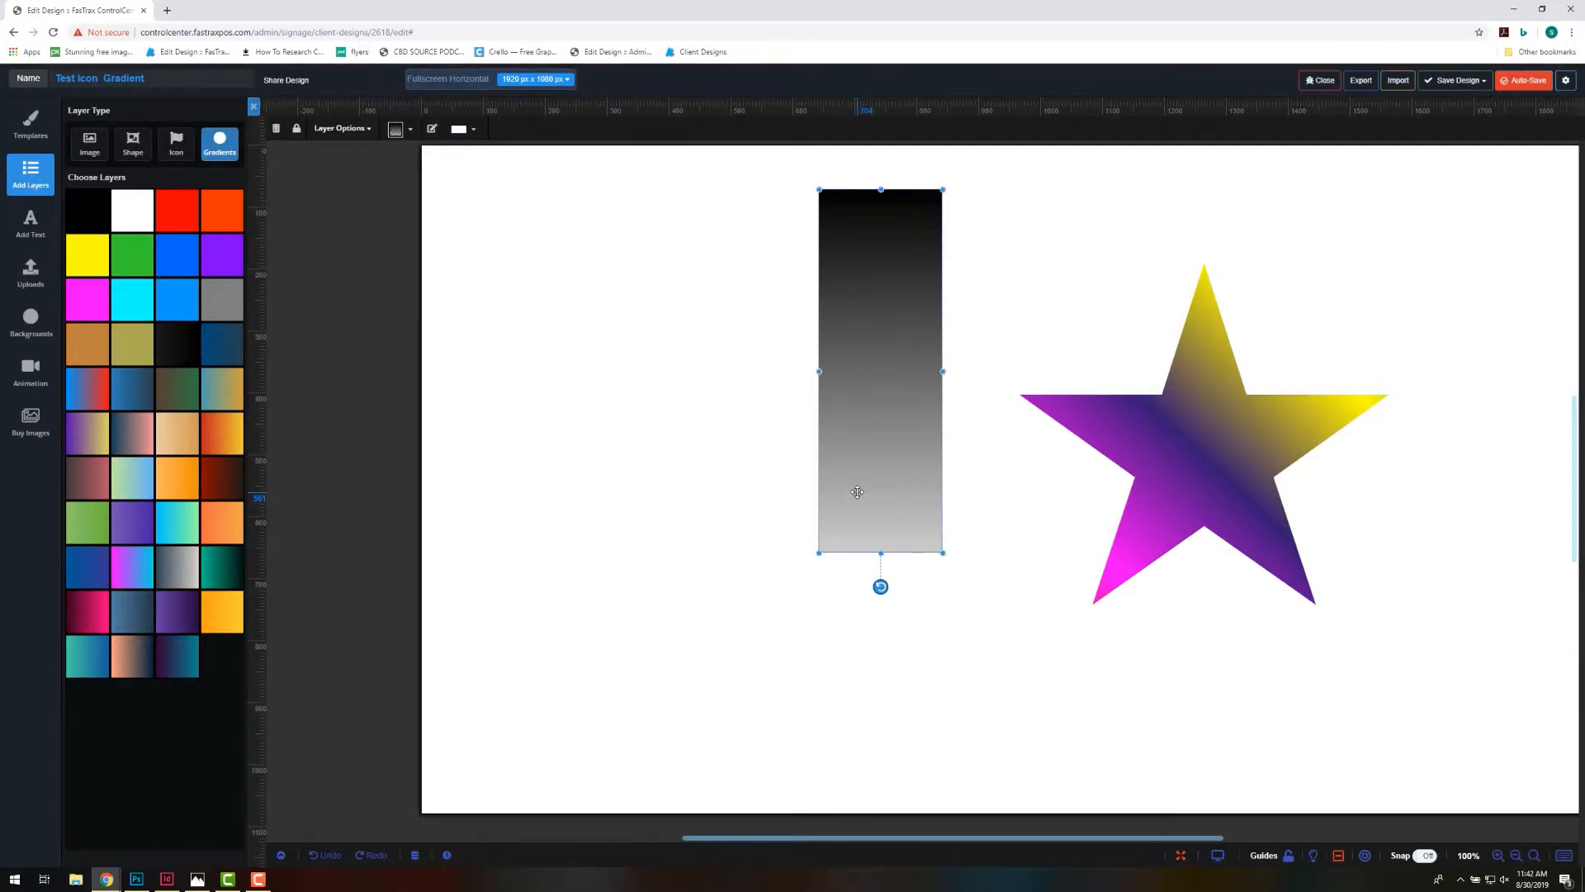
click(433, 131)
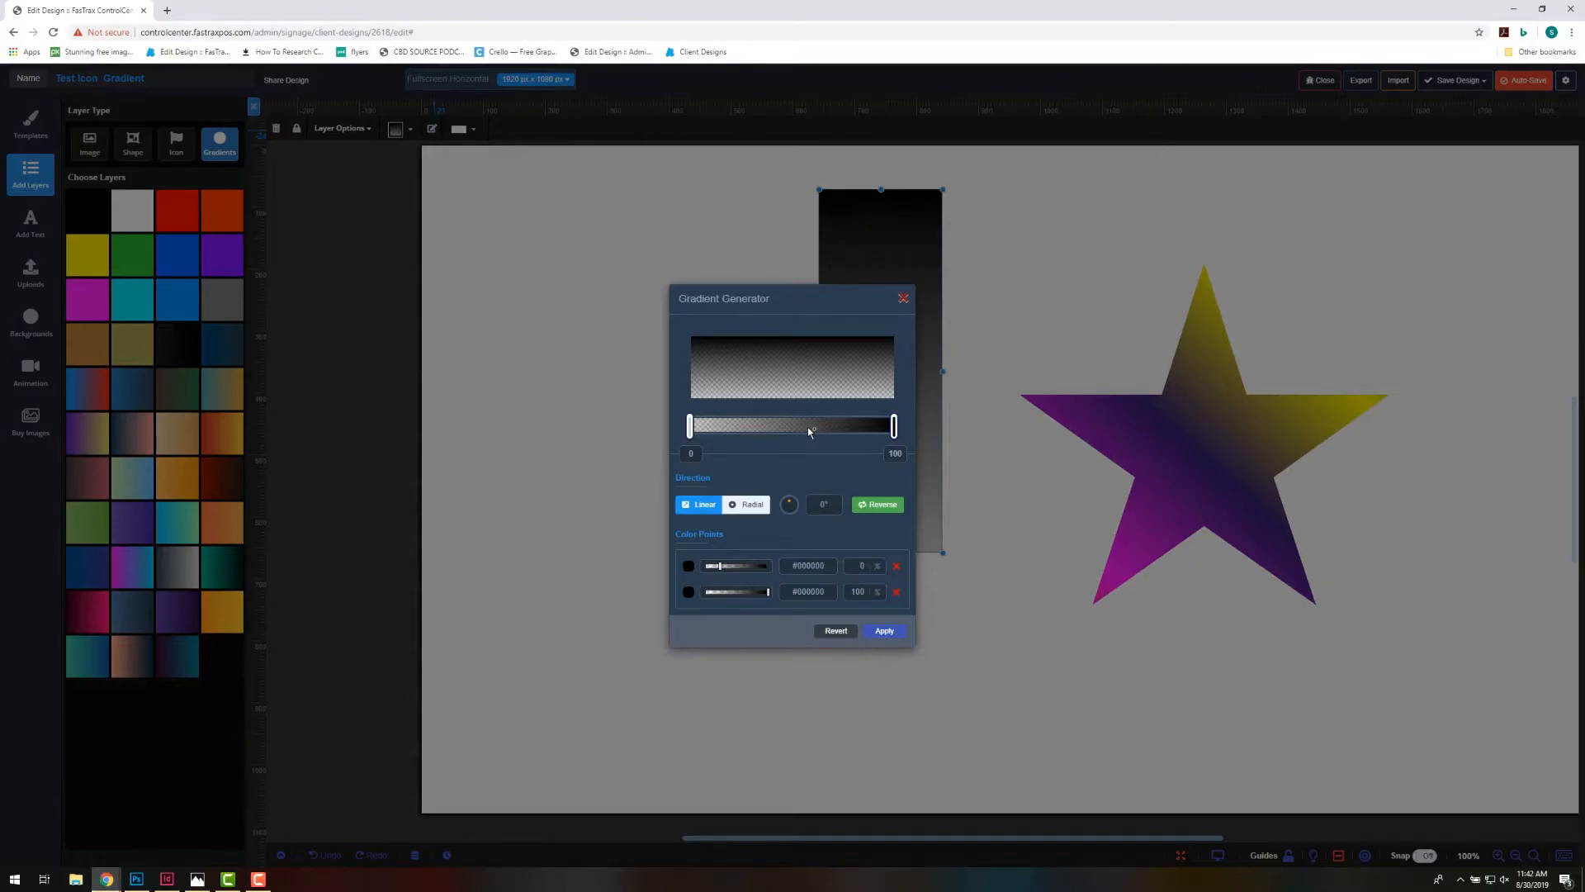
click(809, 430)
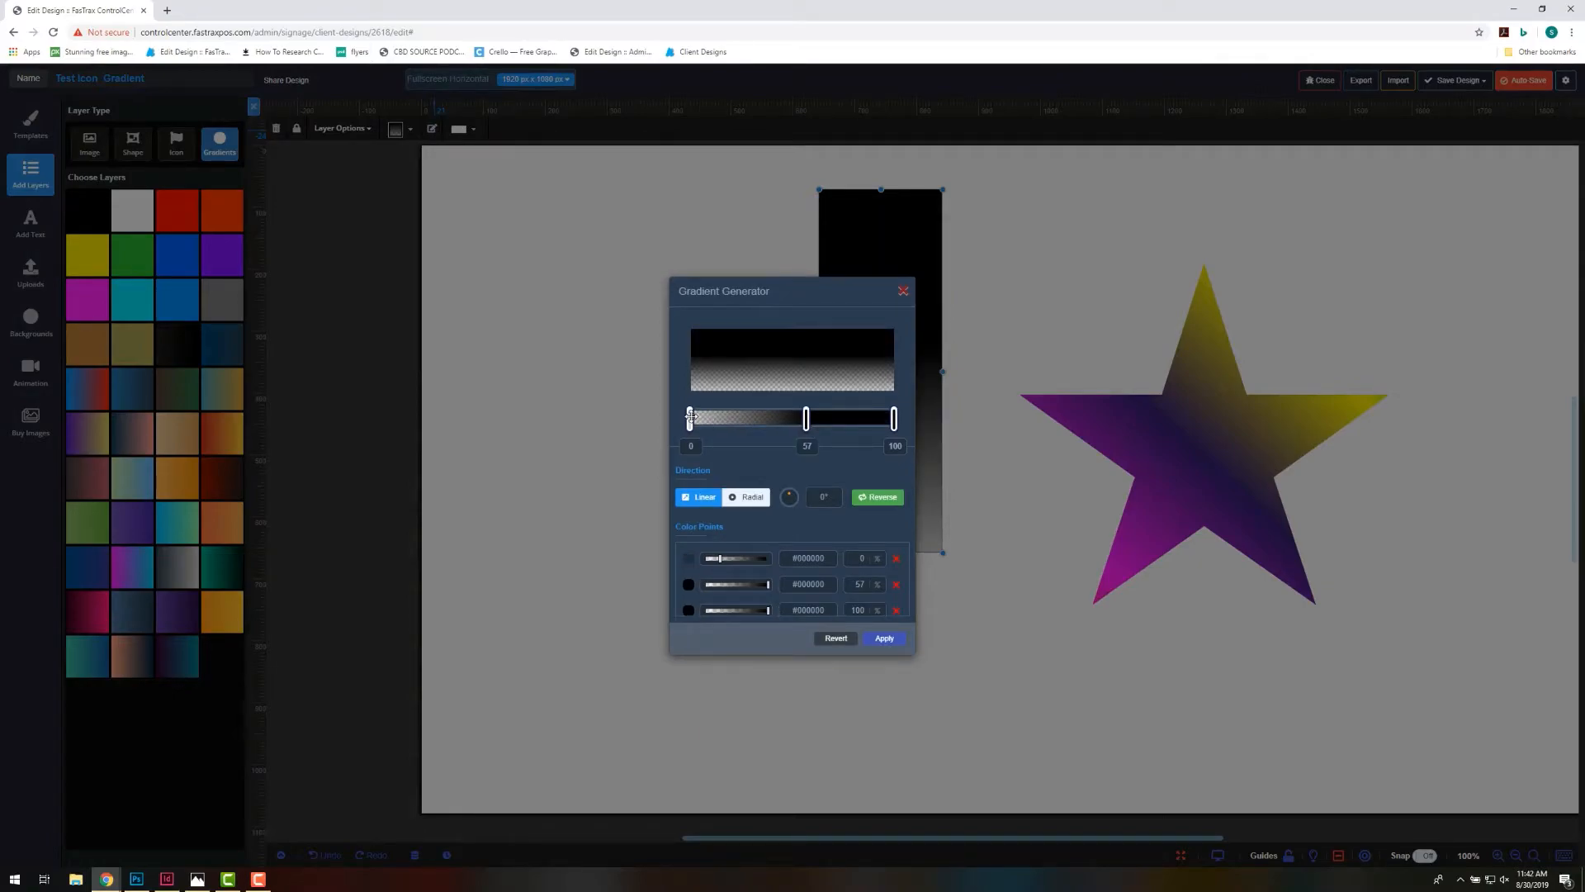
drag(806, 413, 851, 417)
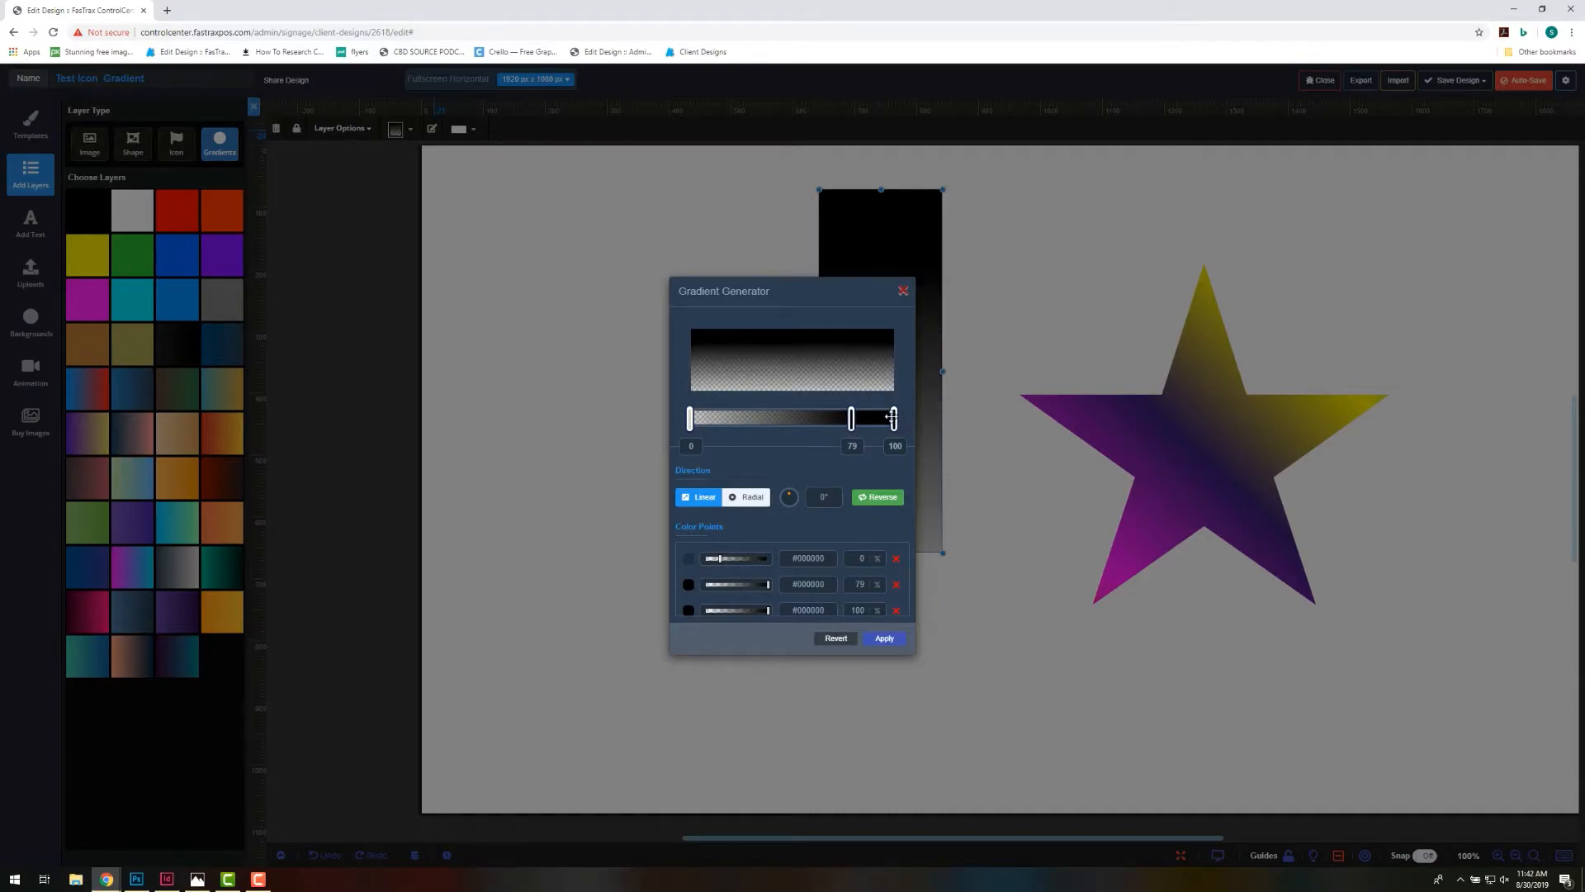
click(851, 422)
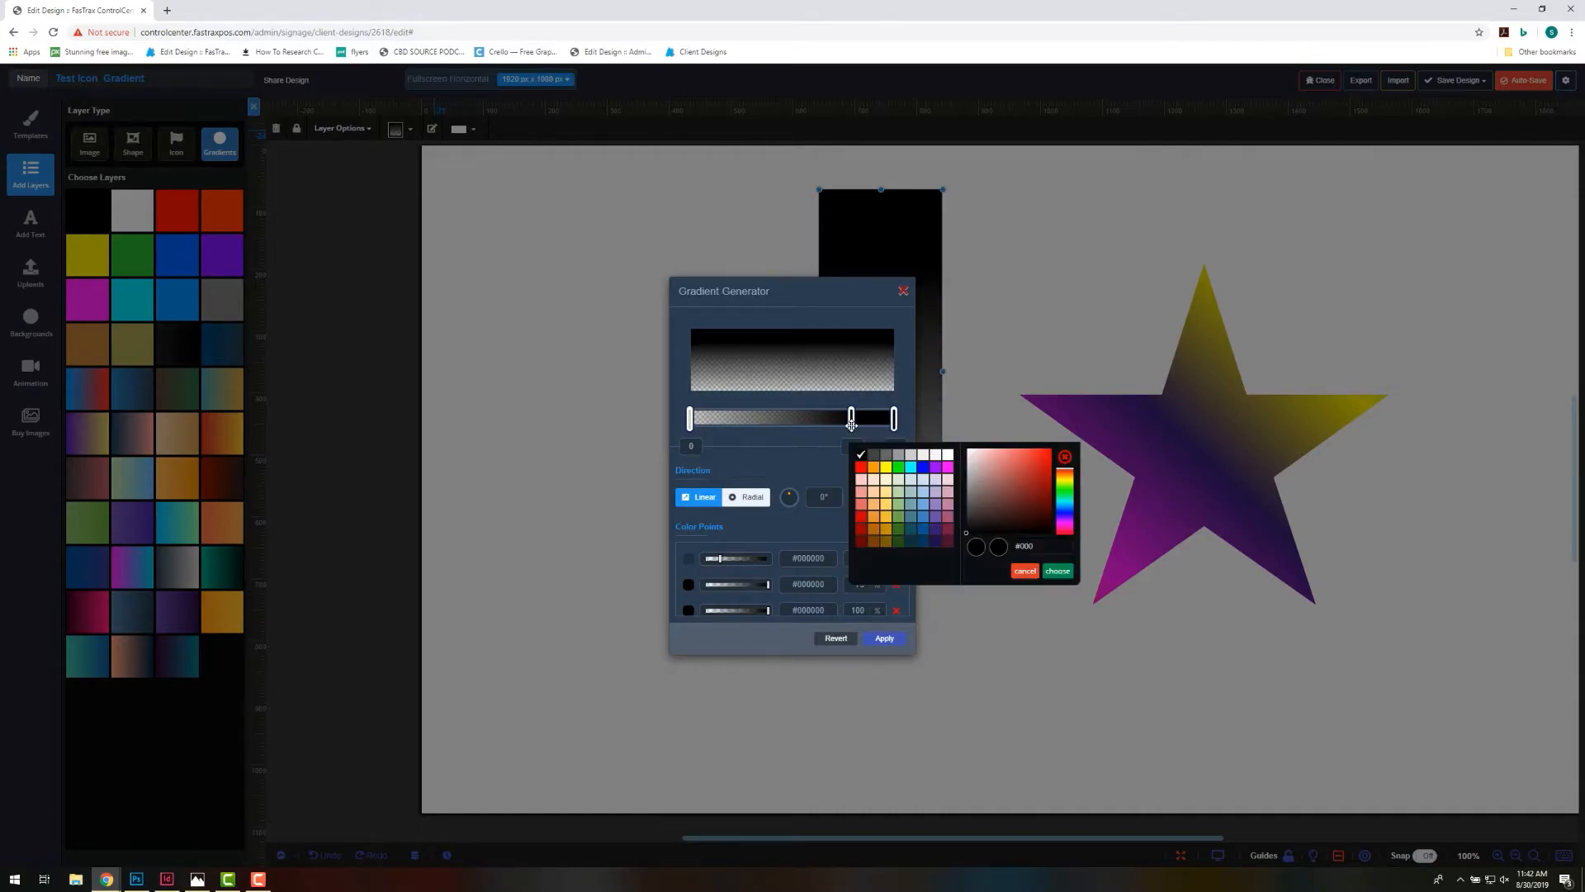
click(910, 467)
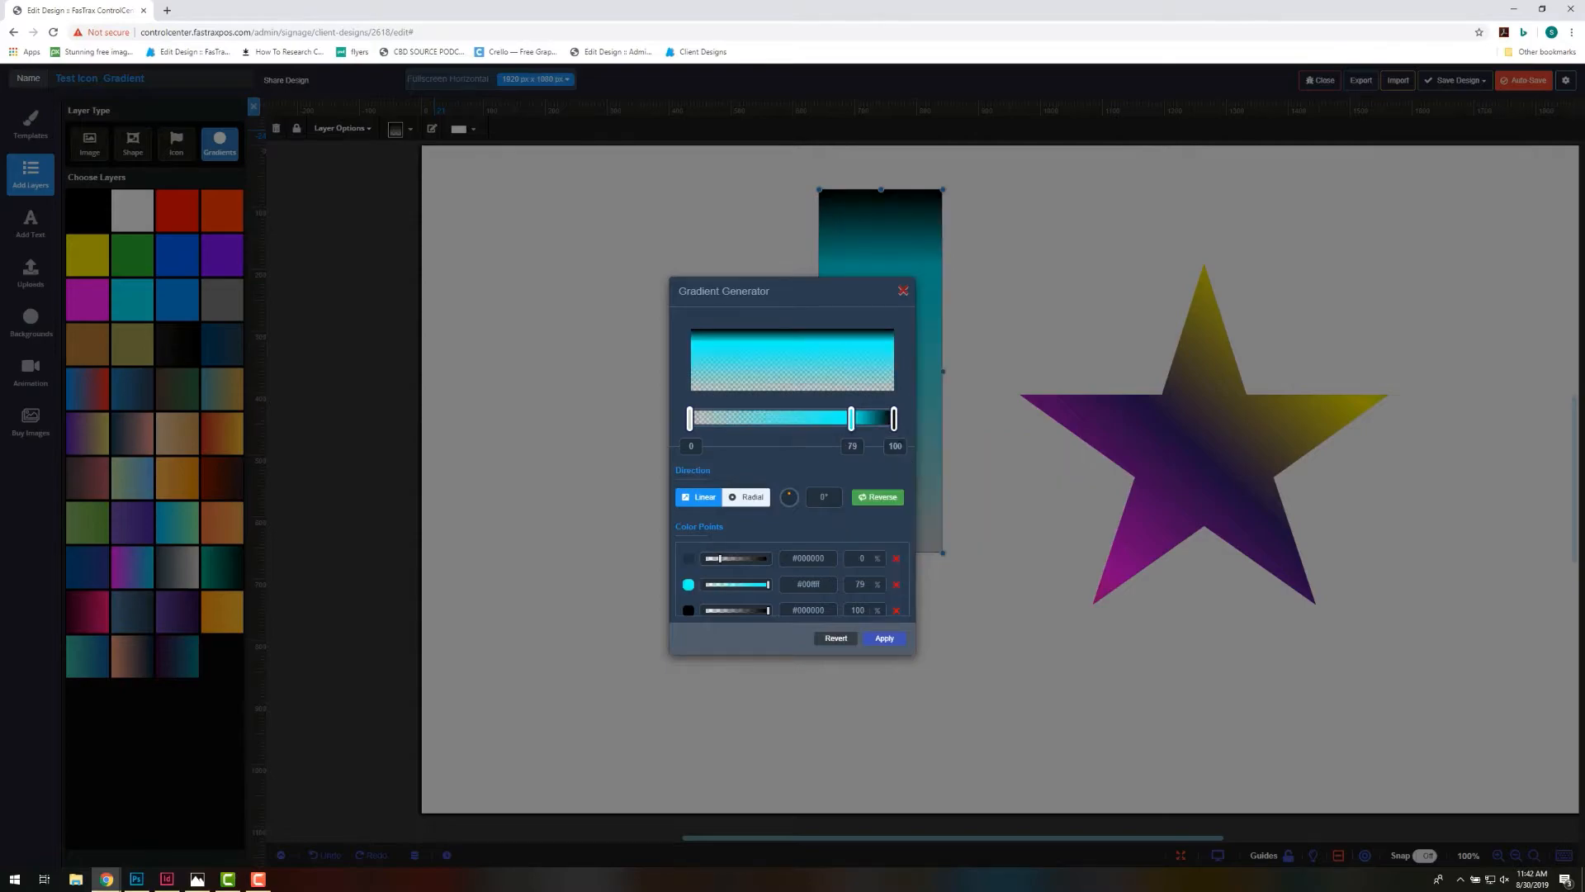
Recolour the rectangle gradient's 100% point, trying medium blue (#3d85c6) before choosing dark blue (#073763).
click(891, 417)
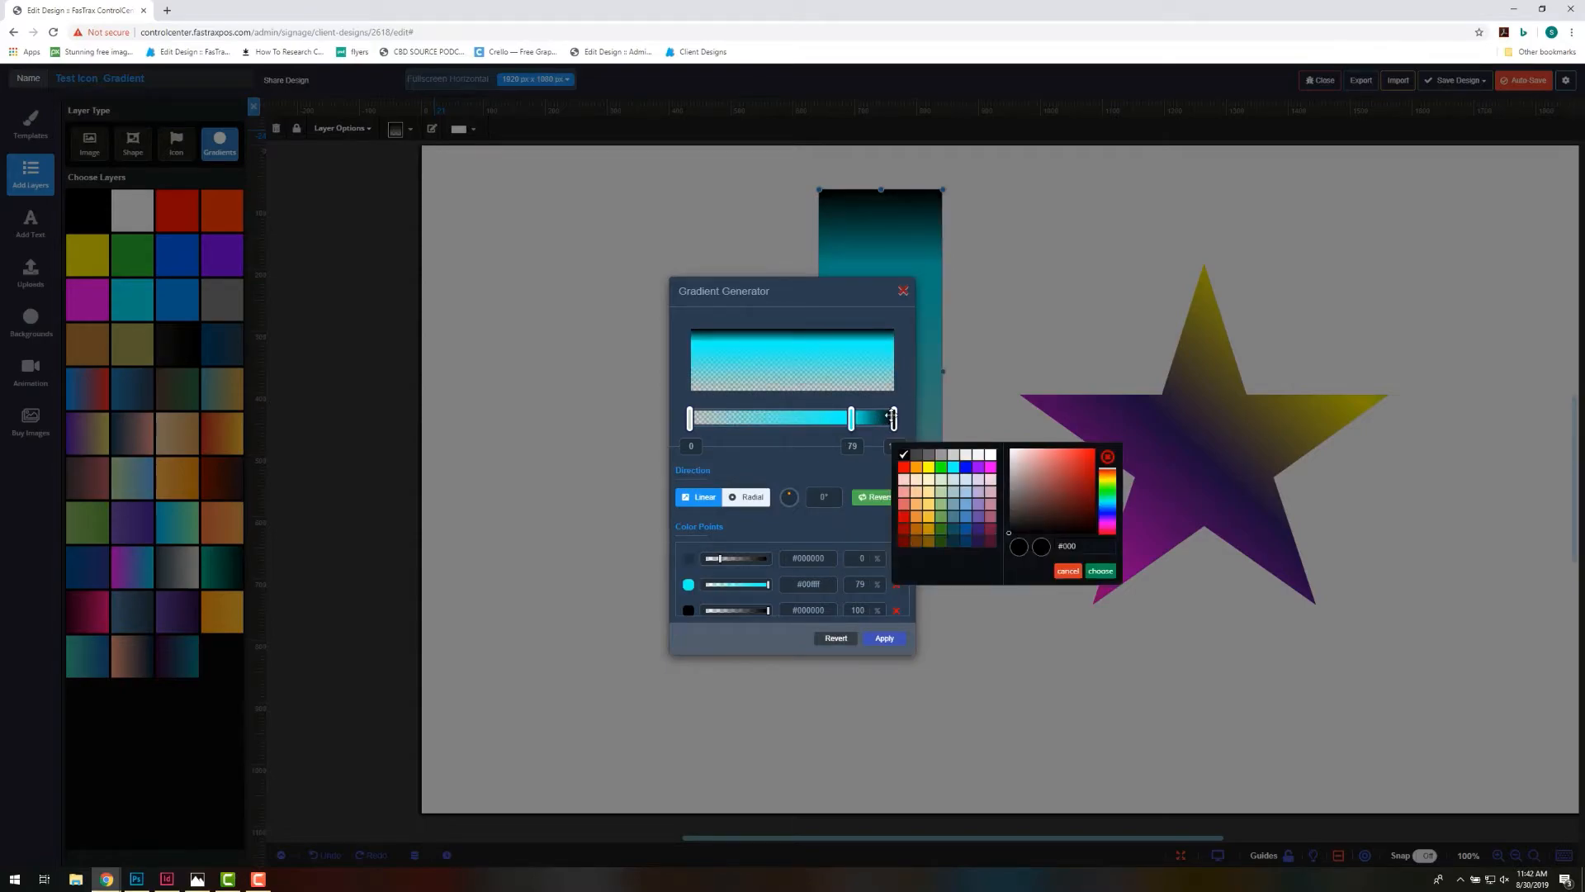
click(965, 518)
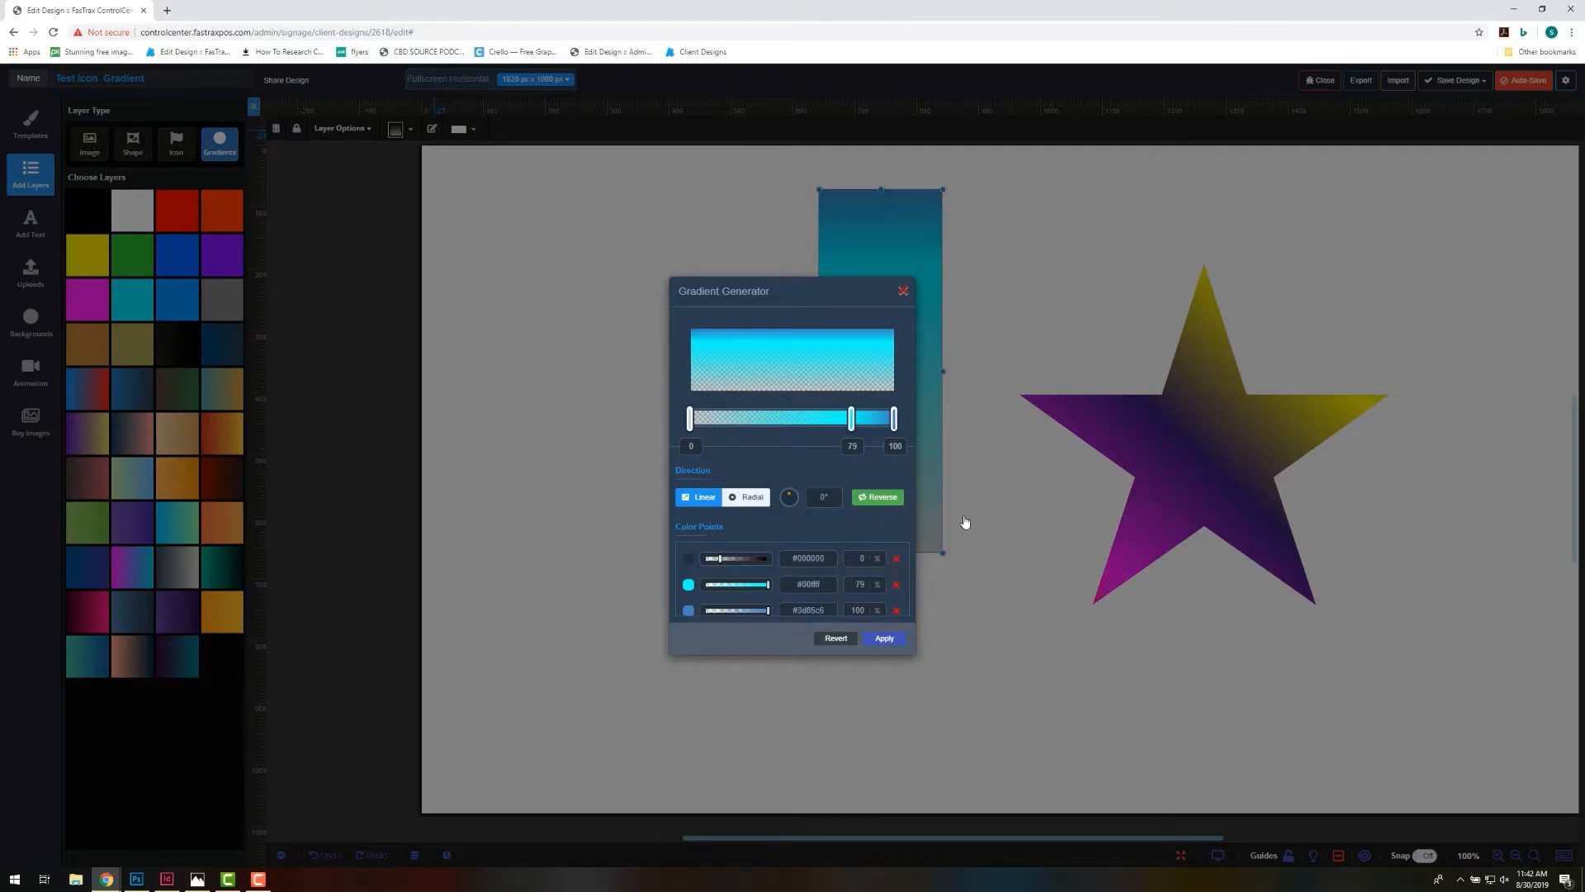
click(894, 420)
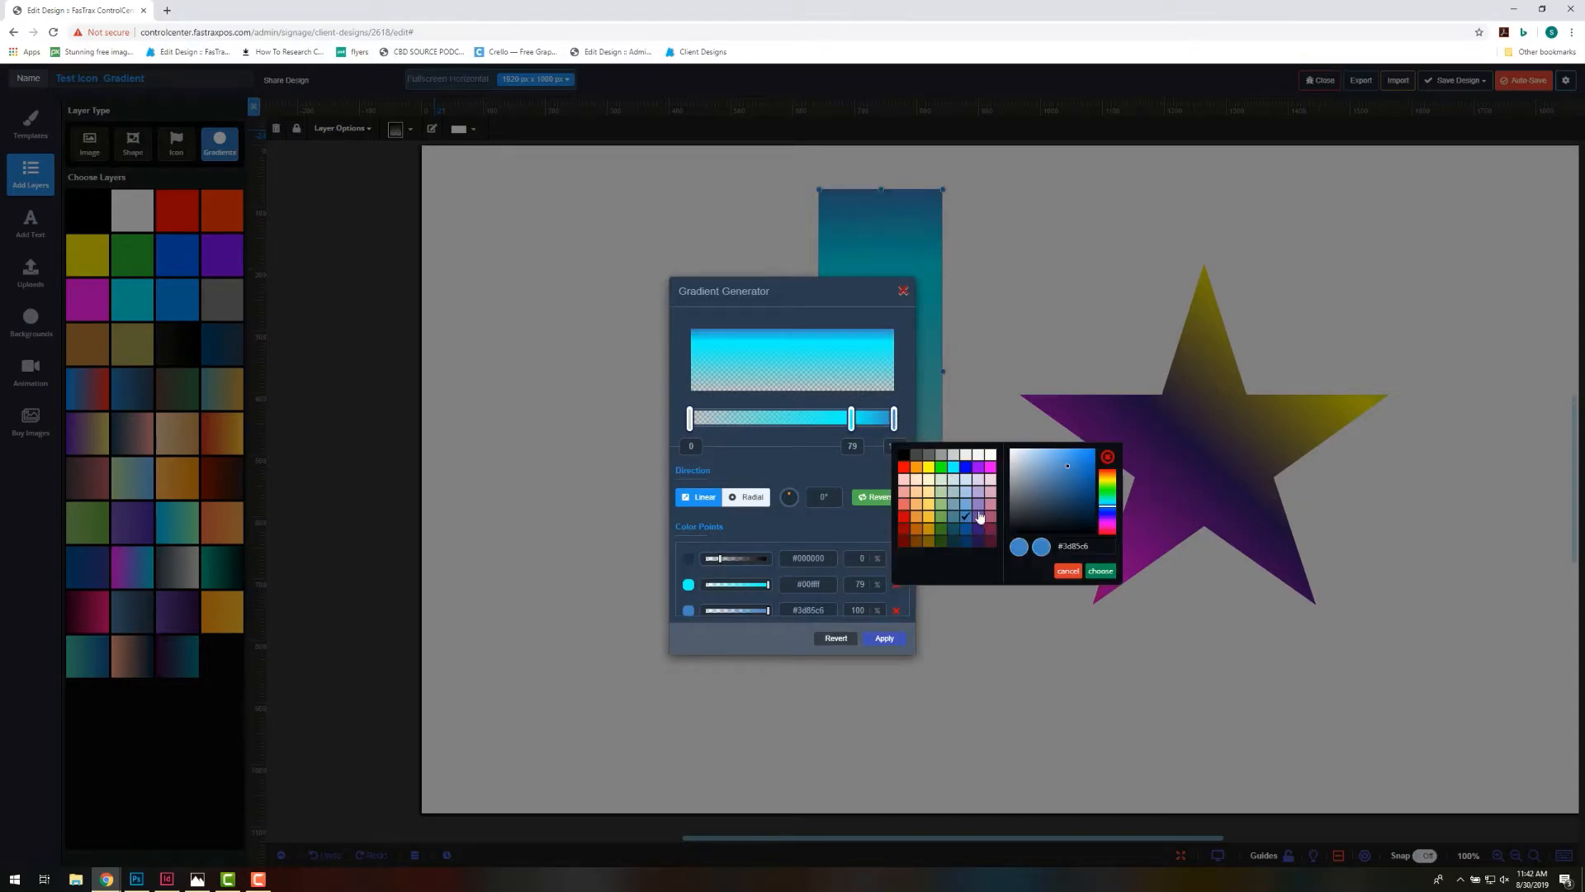
click(966, 539)
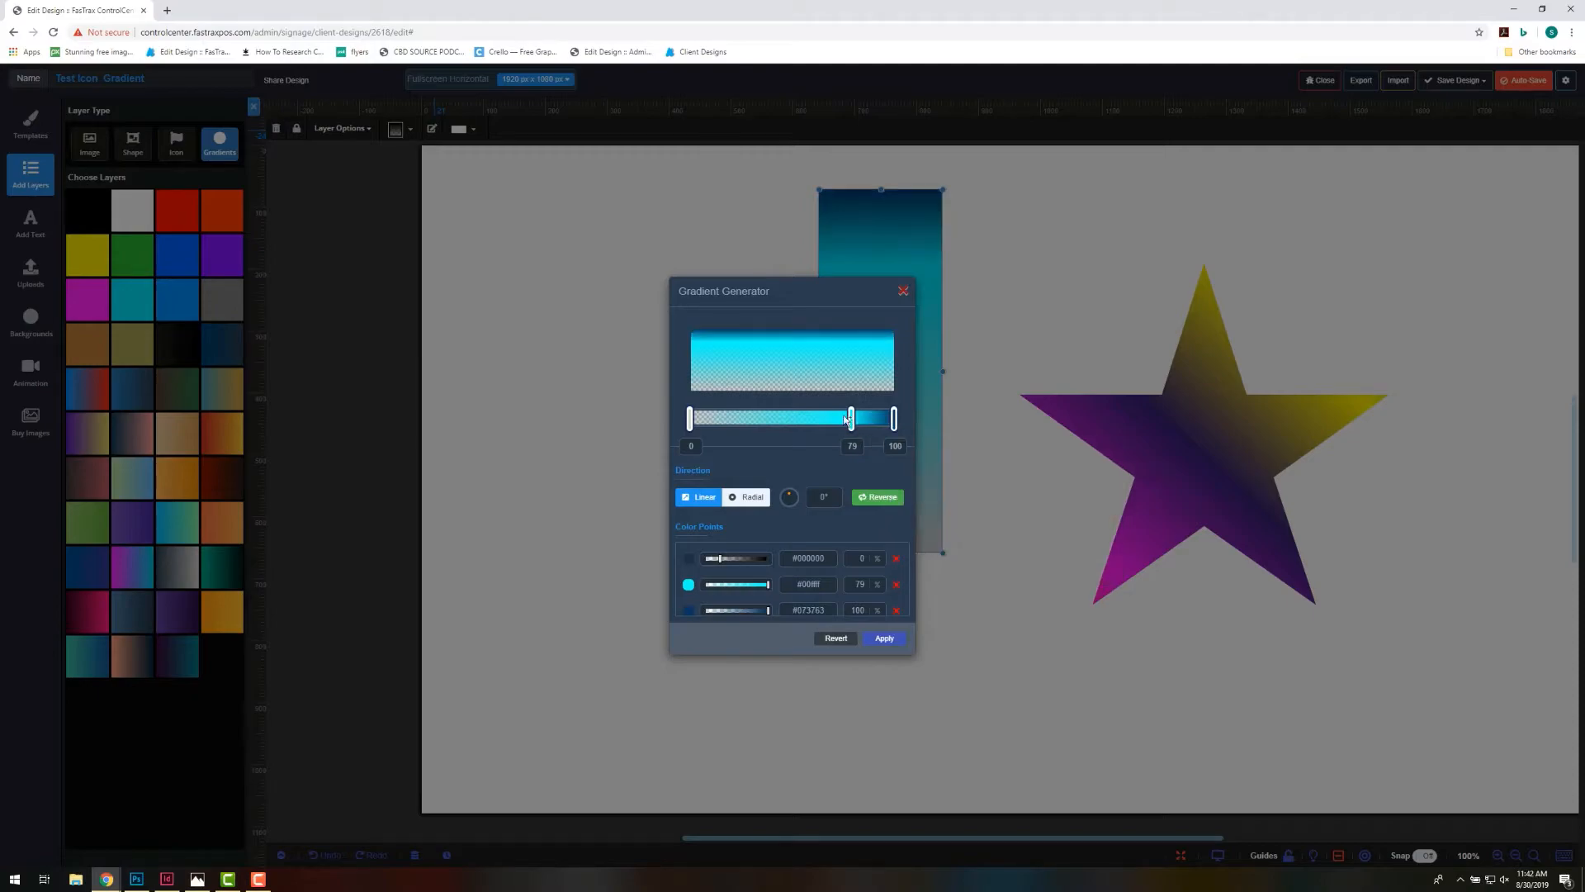
Shift the cyan color point to 51% and the dark blue point to 84%, with the Gradient Generator moved clear of the rectangle.
drag(851, 418, 812, 415)
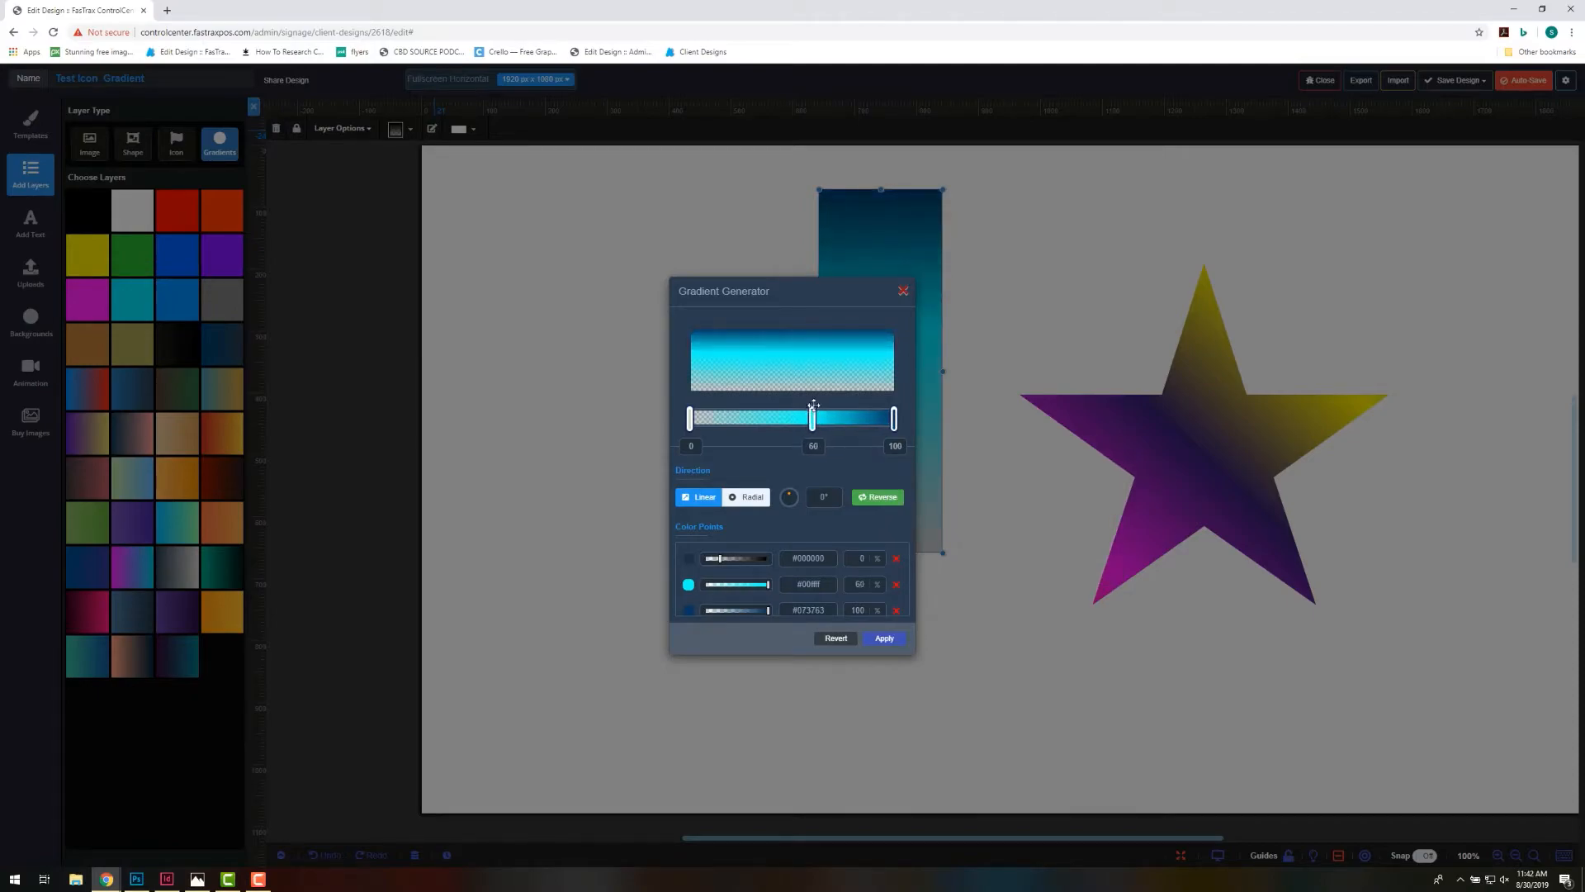
drag(825, 293, 635, 217)
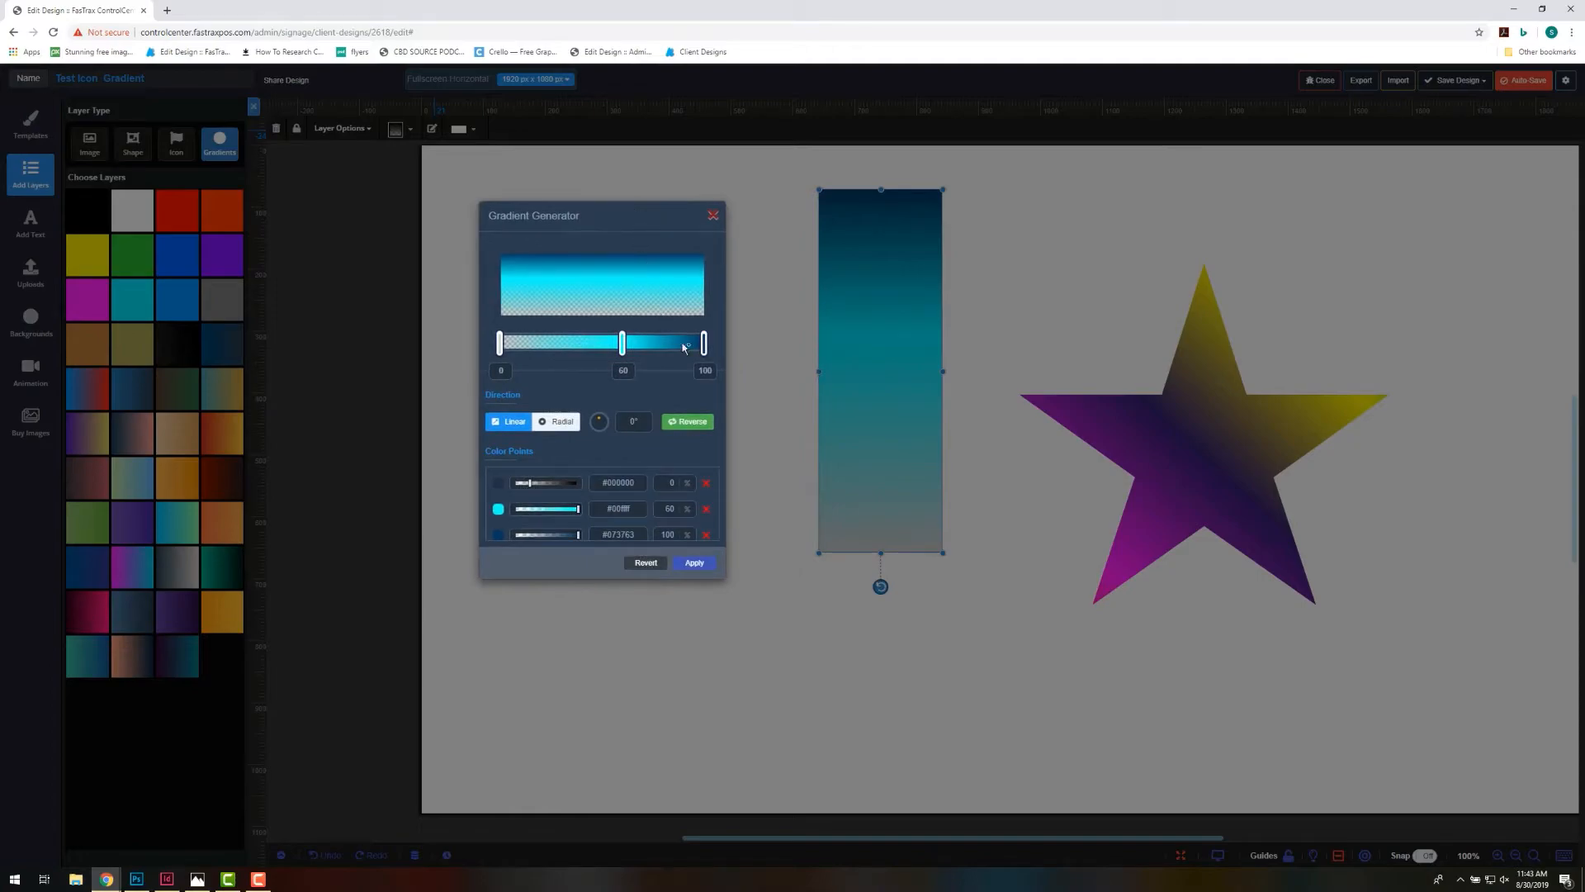
drag(703, 345, 603, 347)
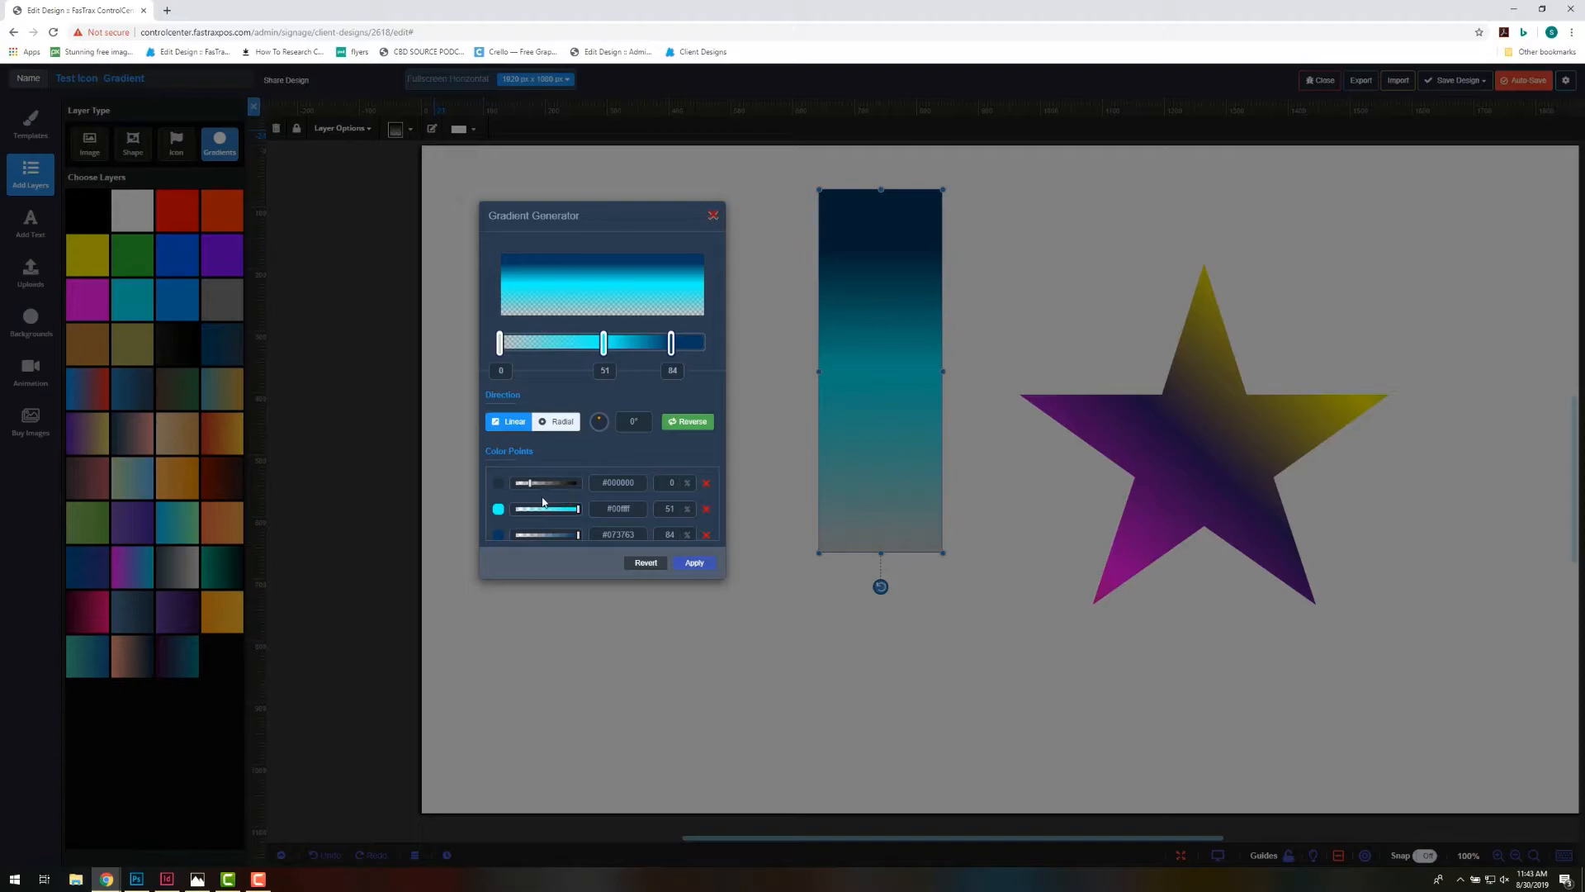
Recolour the rectangle gradient's 0% point white and lower its opacity to almost fully transparent.
click(500, 483)
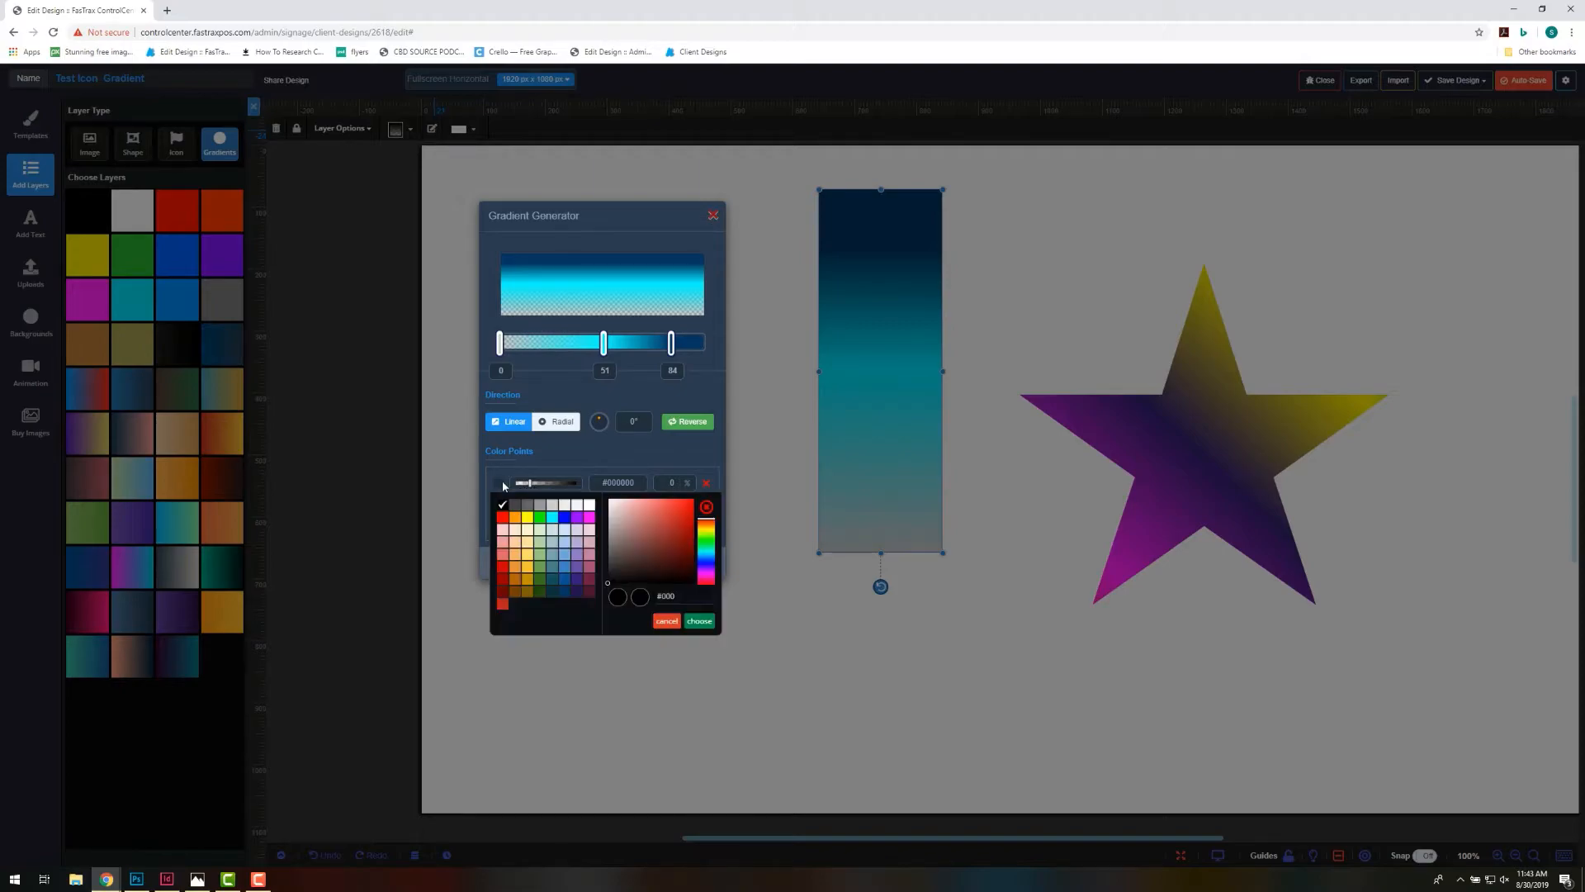
click(589, 507)
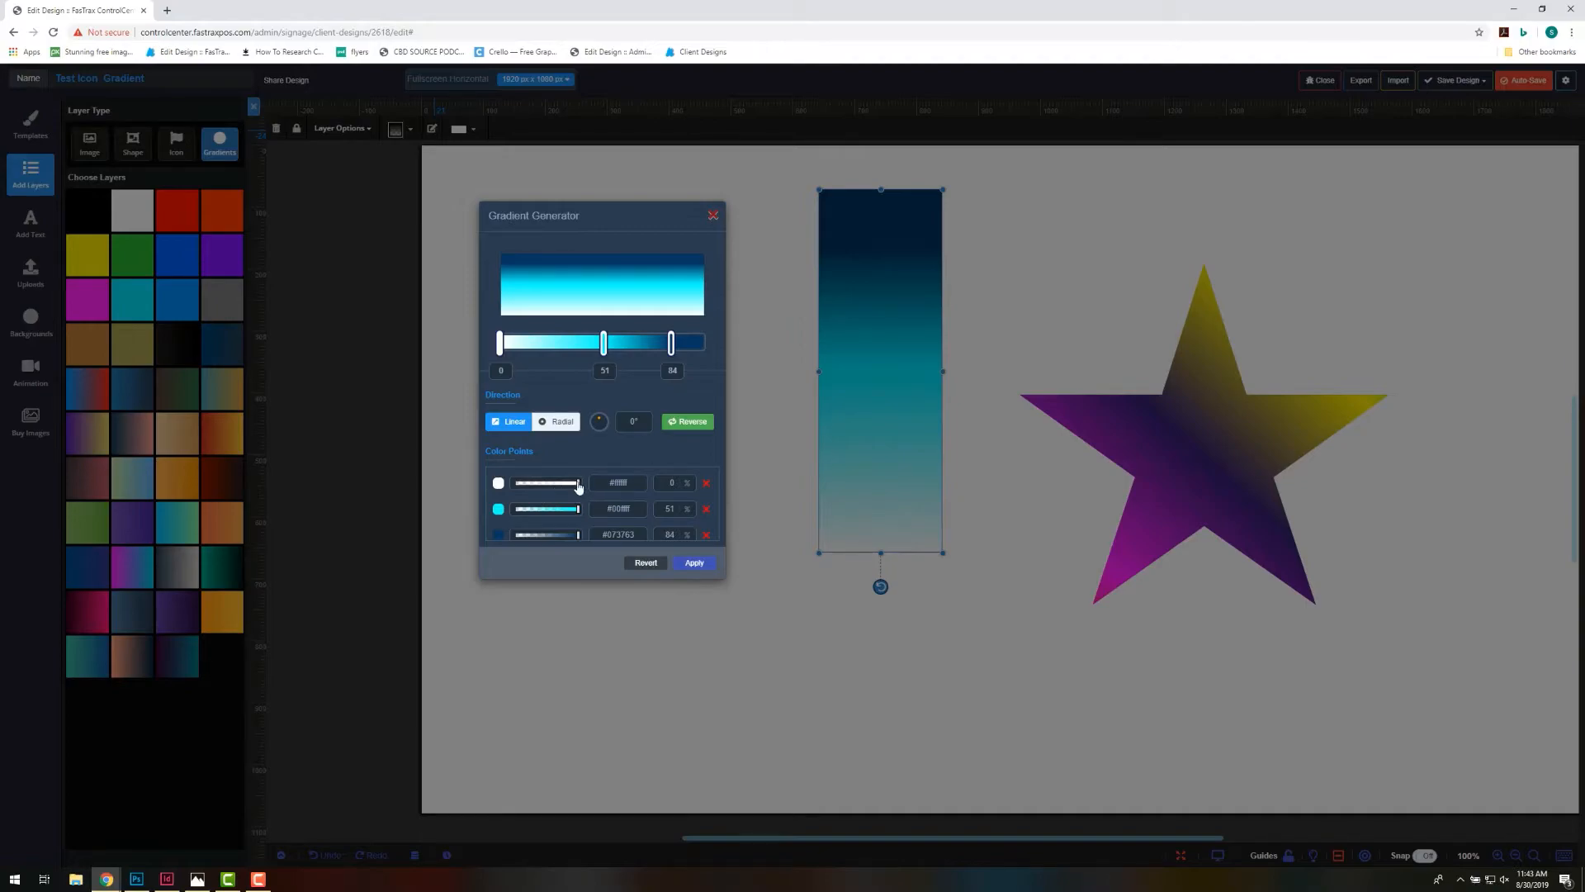
drag(579, 484, 519, 486)
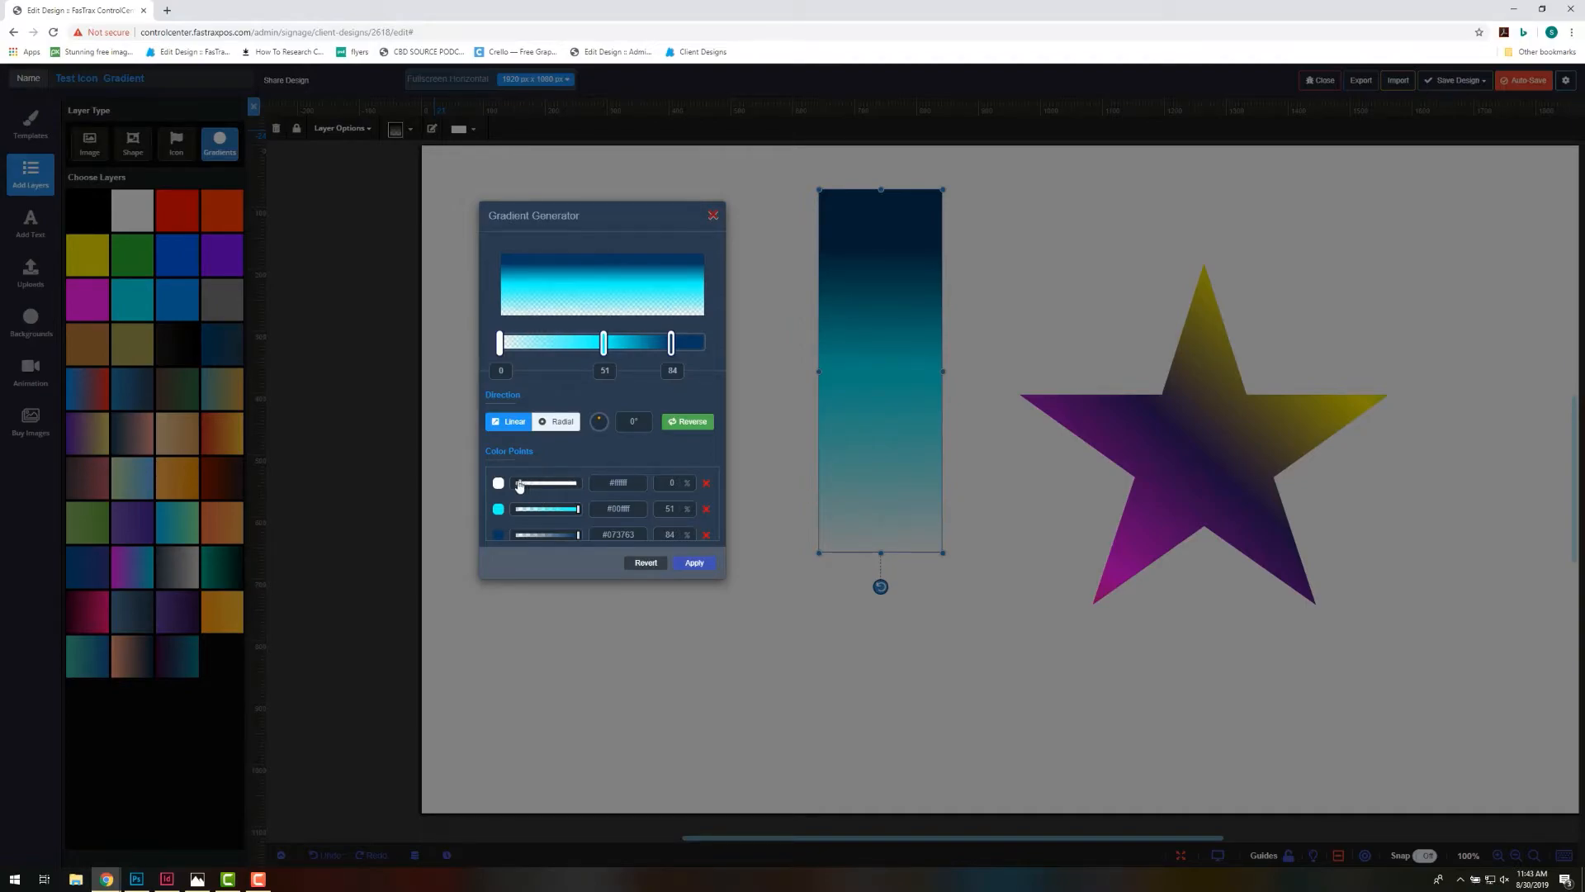
Apply the edited white-cyan-dark blue gradient to the rectangle and stretch it outward from its lower-left corner.
click(695, 563)
drag(817, 551, 689, 597)
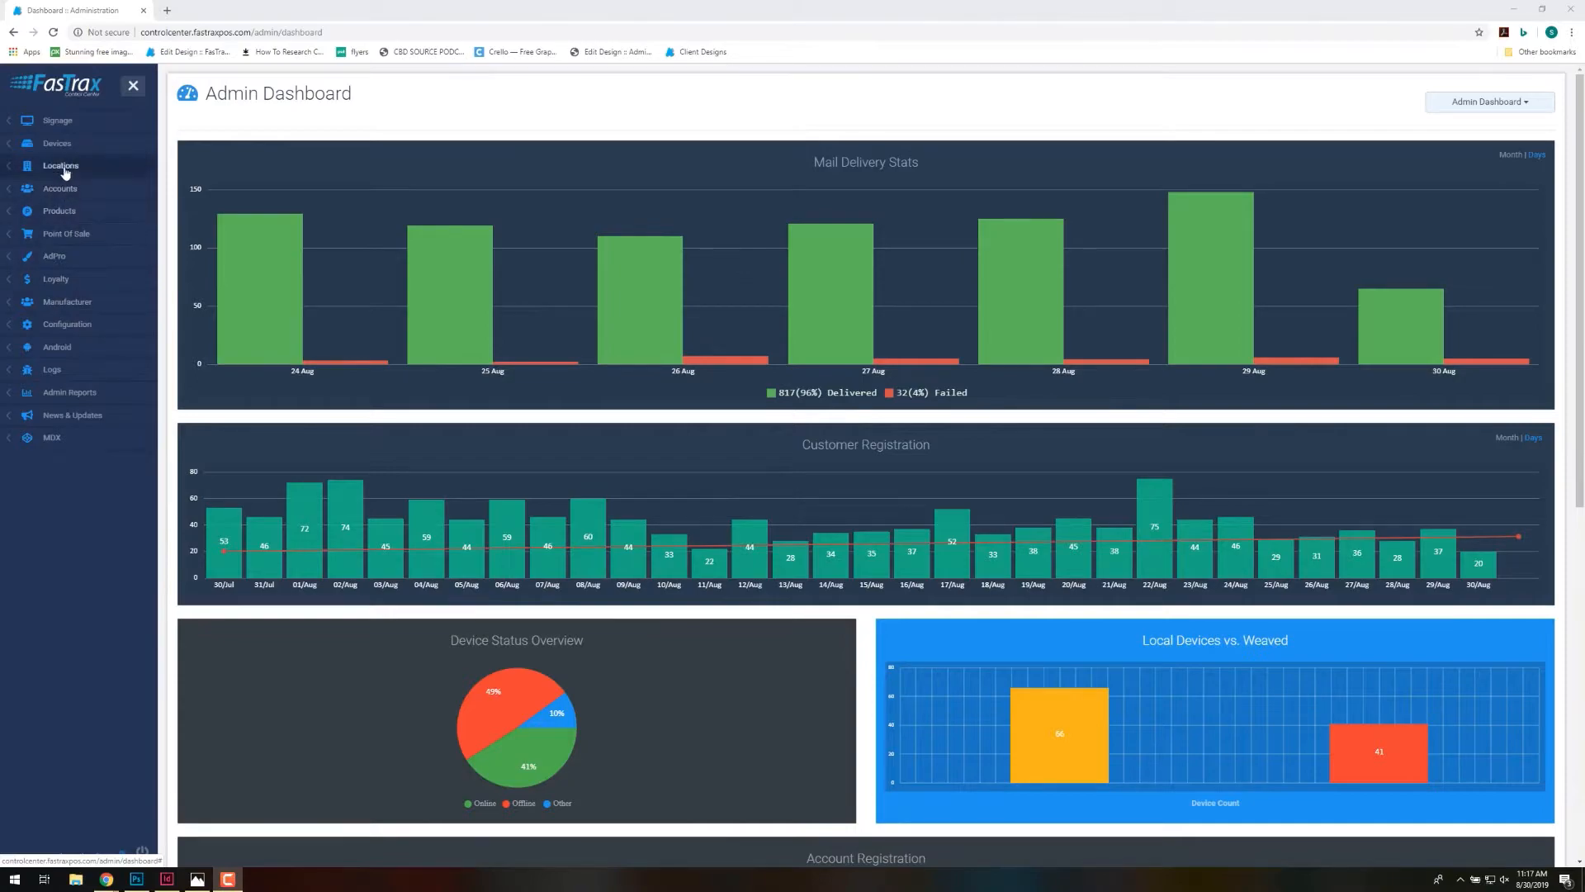
Open the AdPro template library and browse through the full collection of unfiltered templates.
click(62, 258)
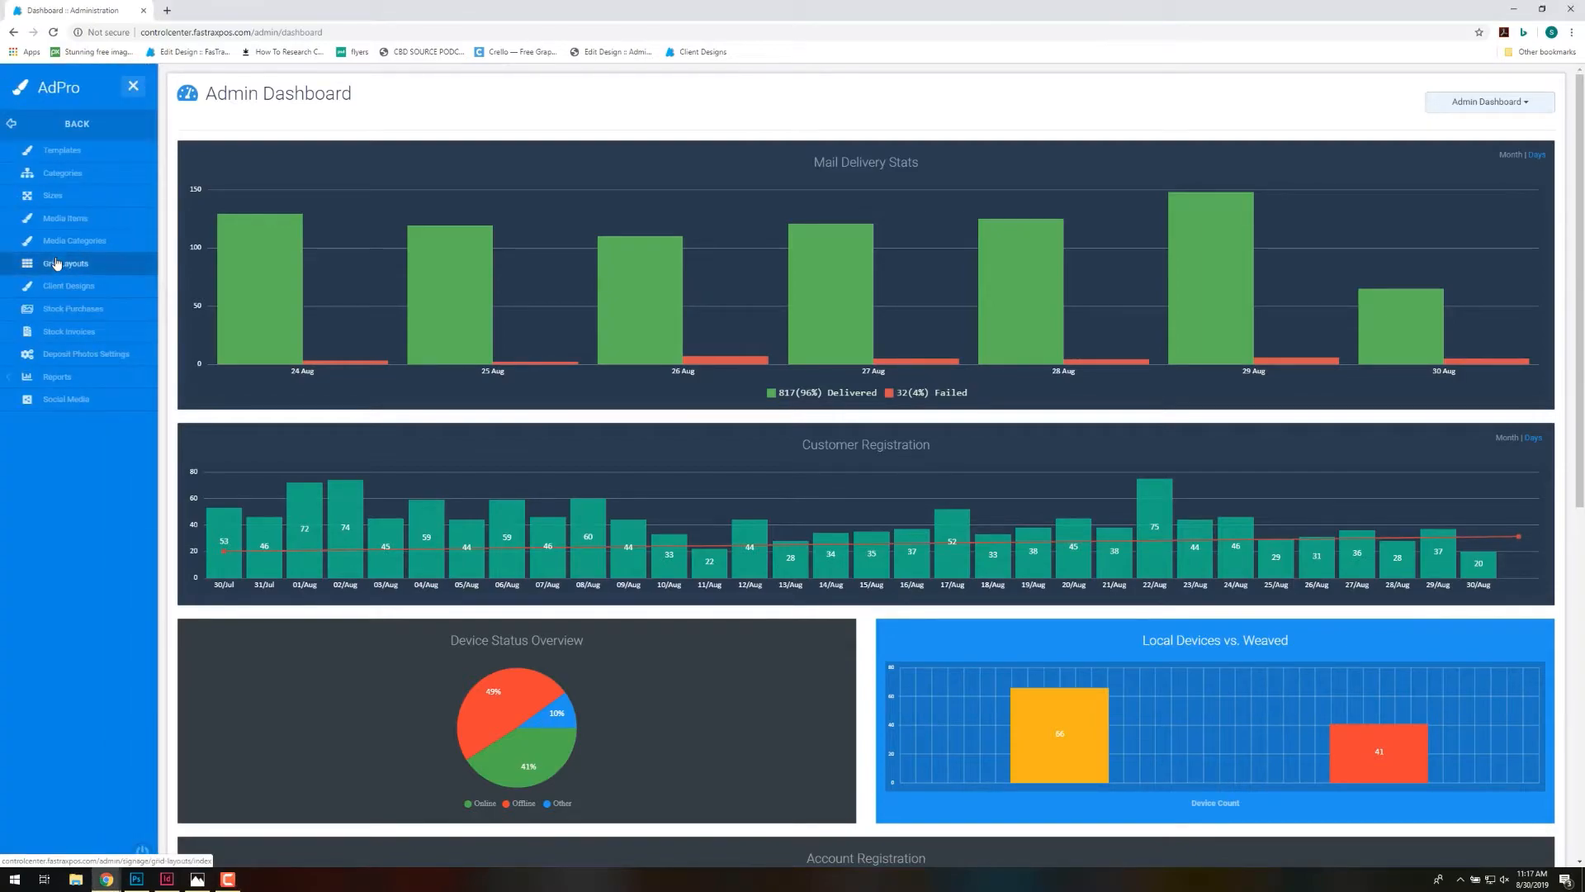
click(62, 151)
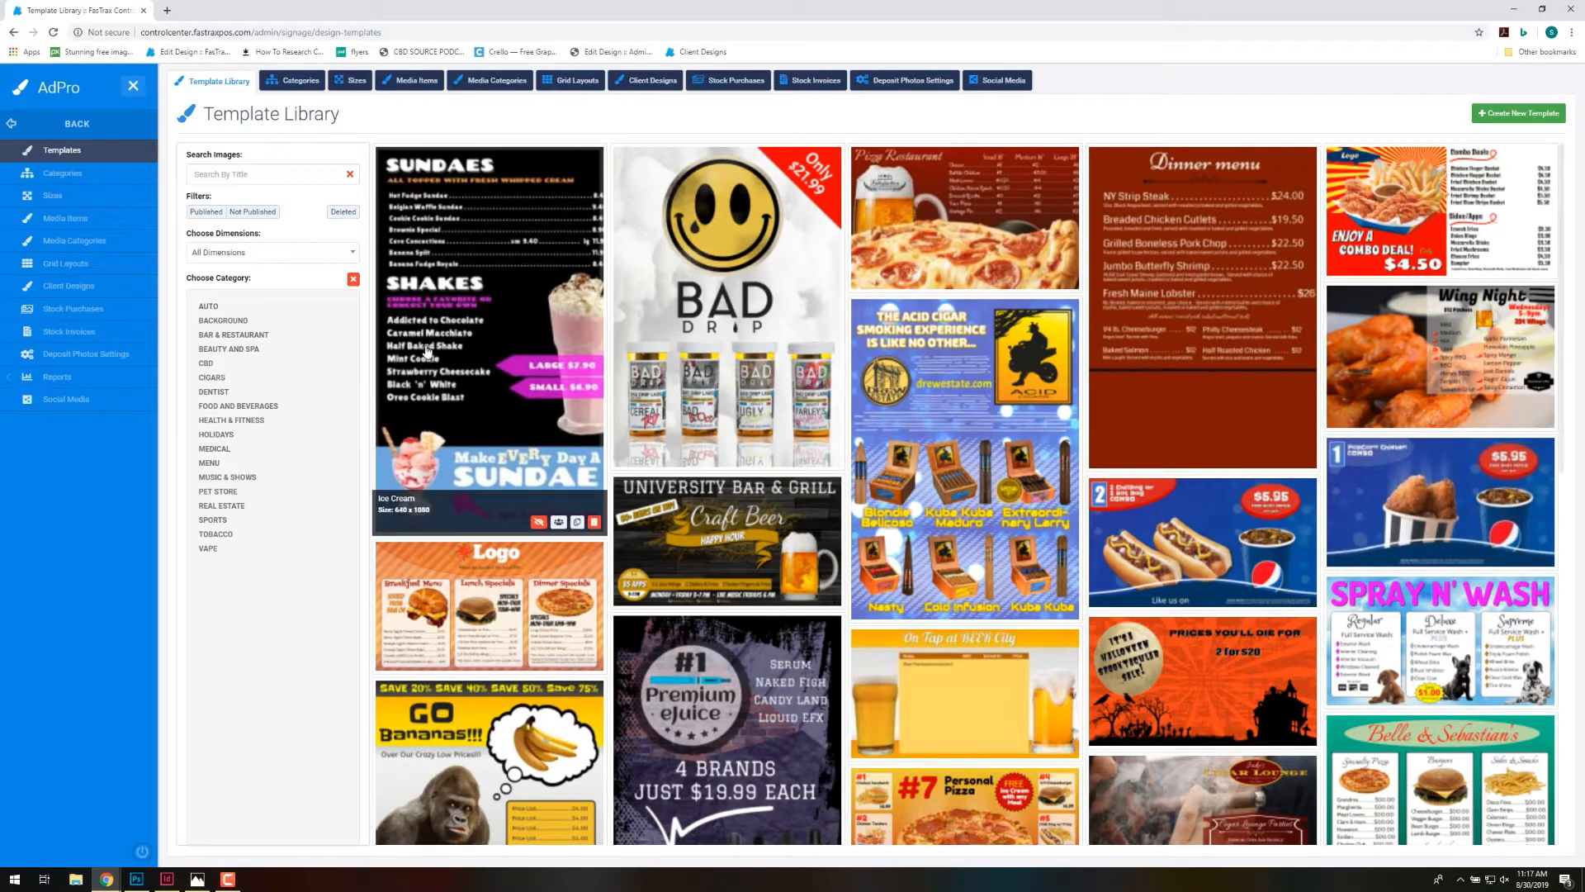
scroll(455, 368, down, 3)
scroll(454, 368, down, 4)
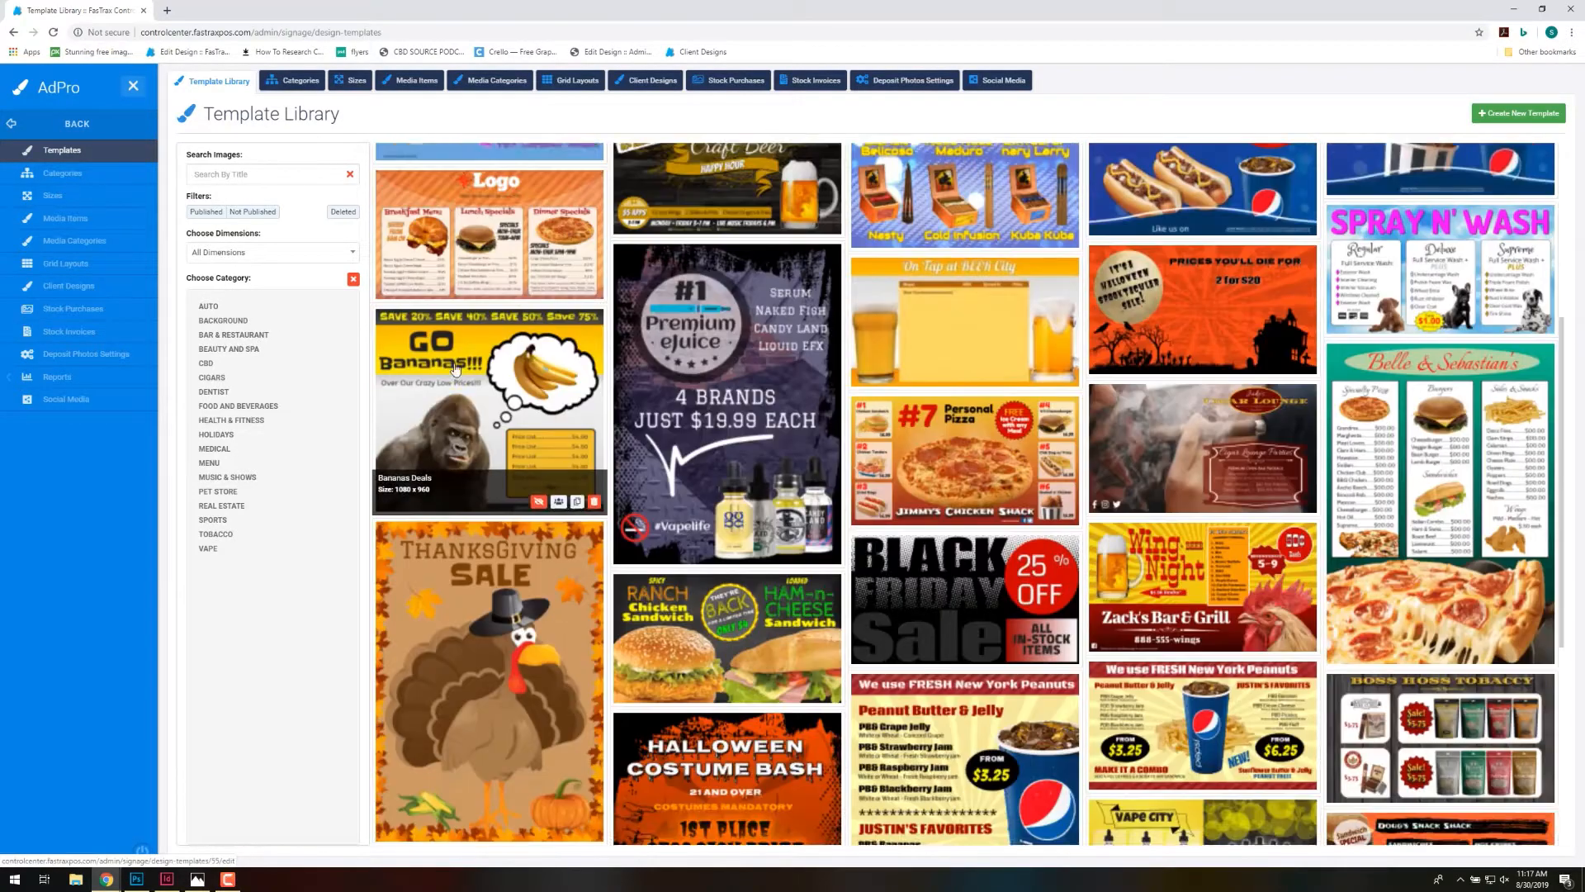
scroll(1455, 505, down, 2)
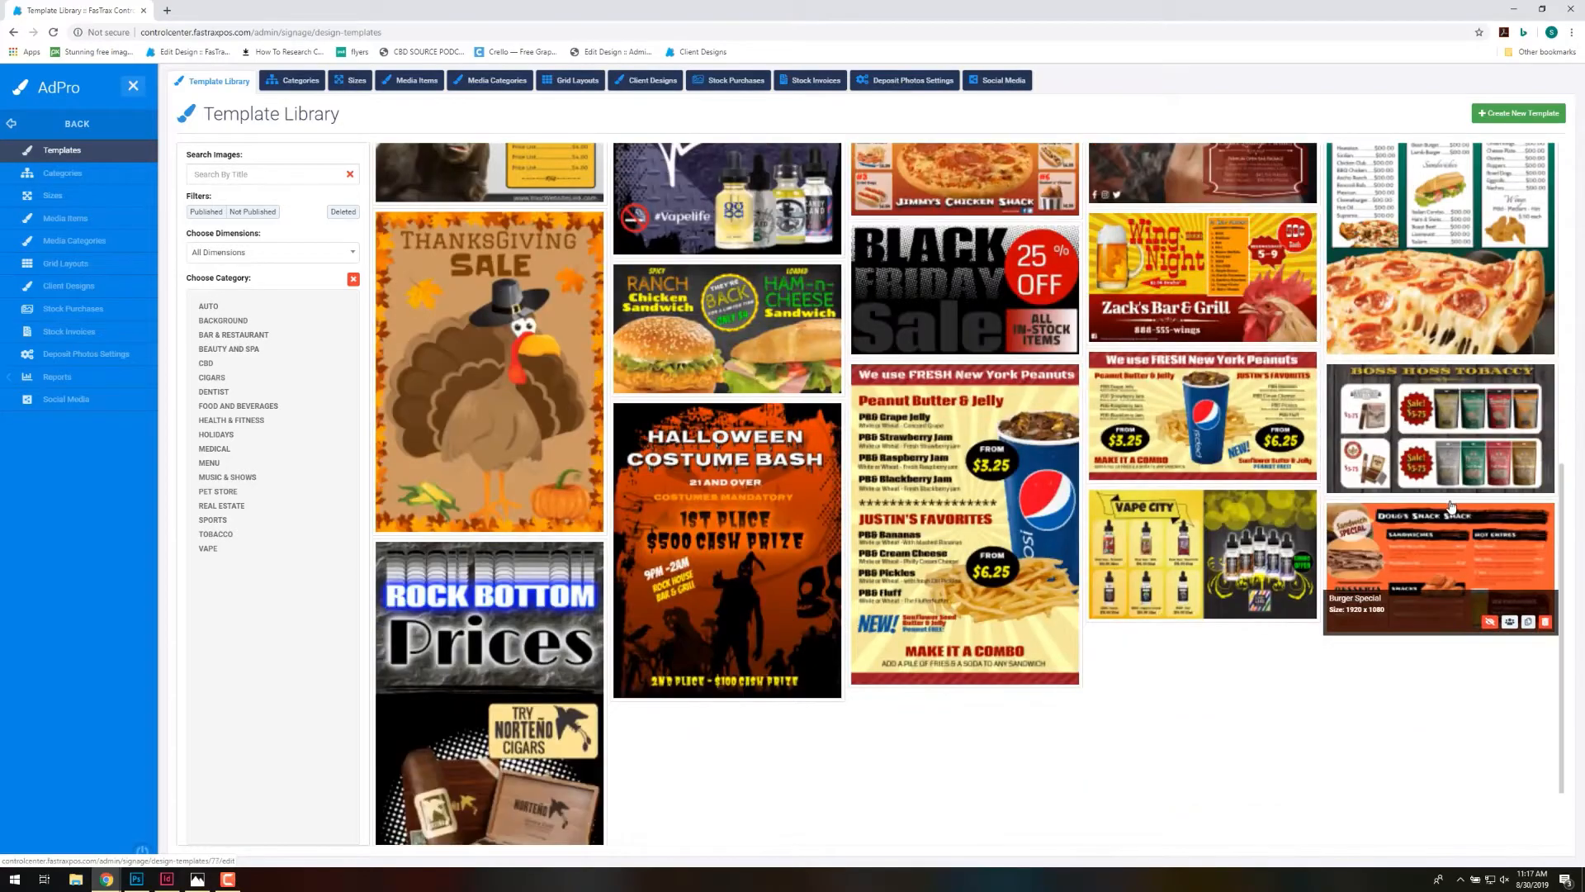
scroll(1502, 553, down, 2)
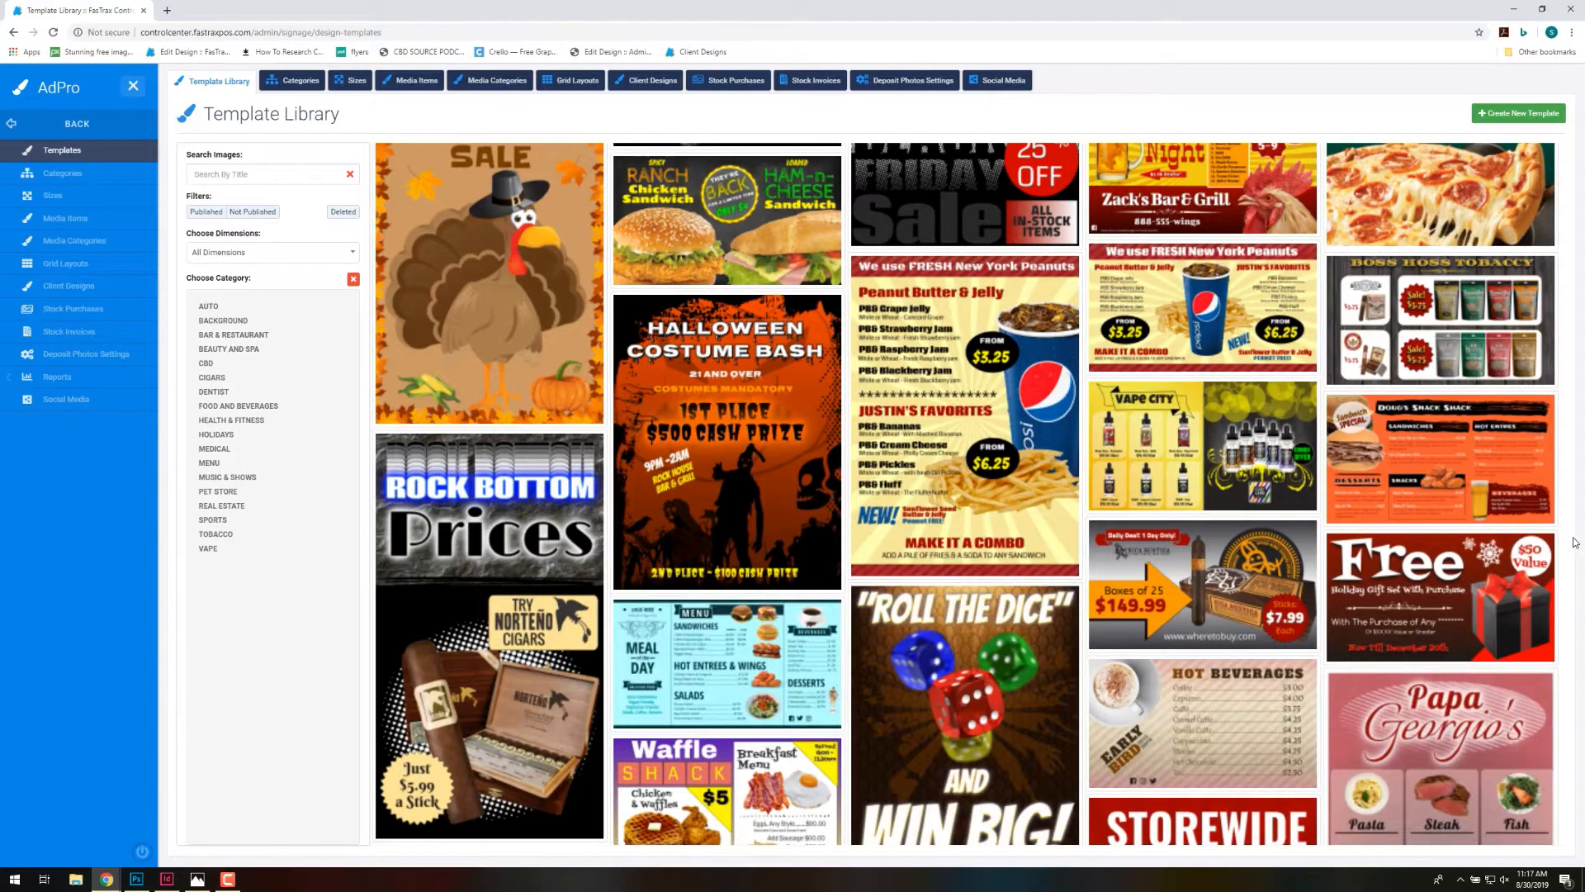
scroll(1564, 528, down, 4)
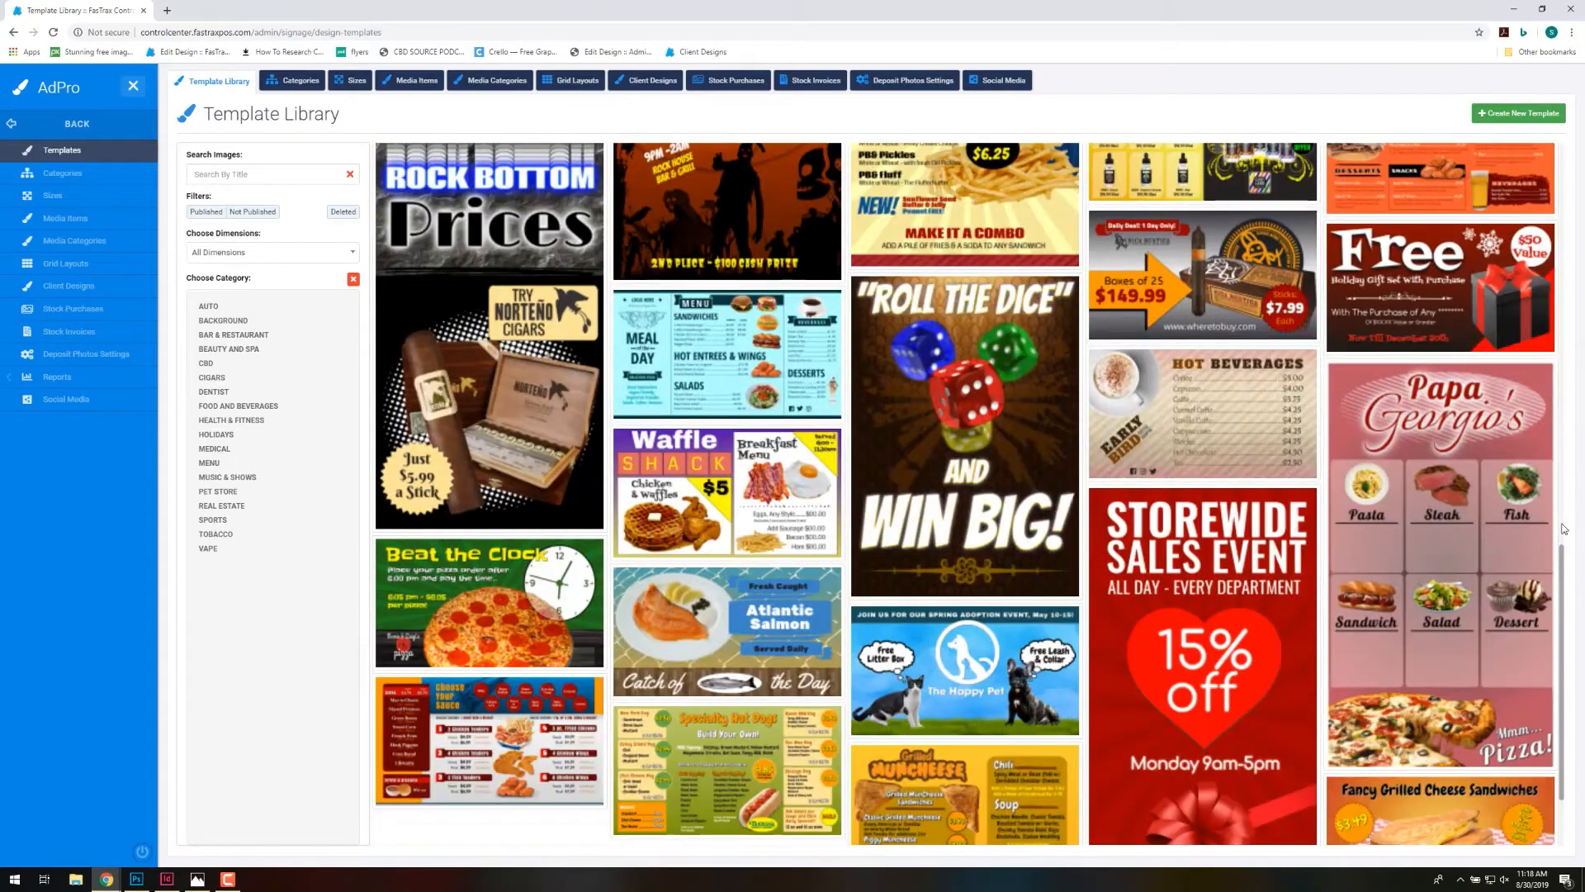
scroll(1565, 528, down, 2)
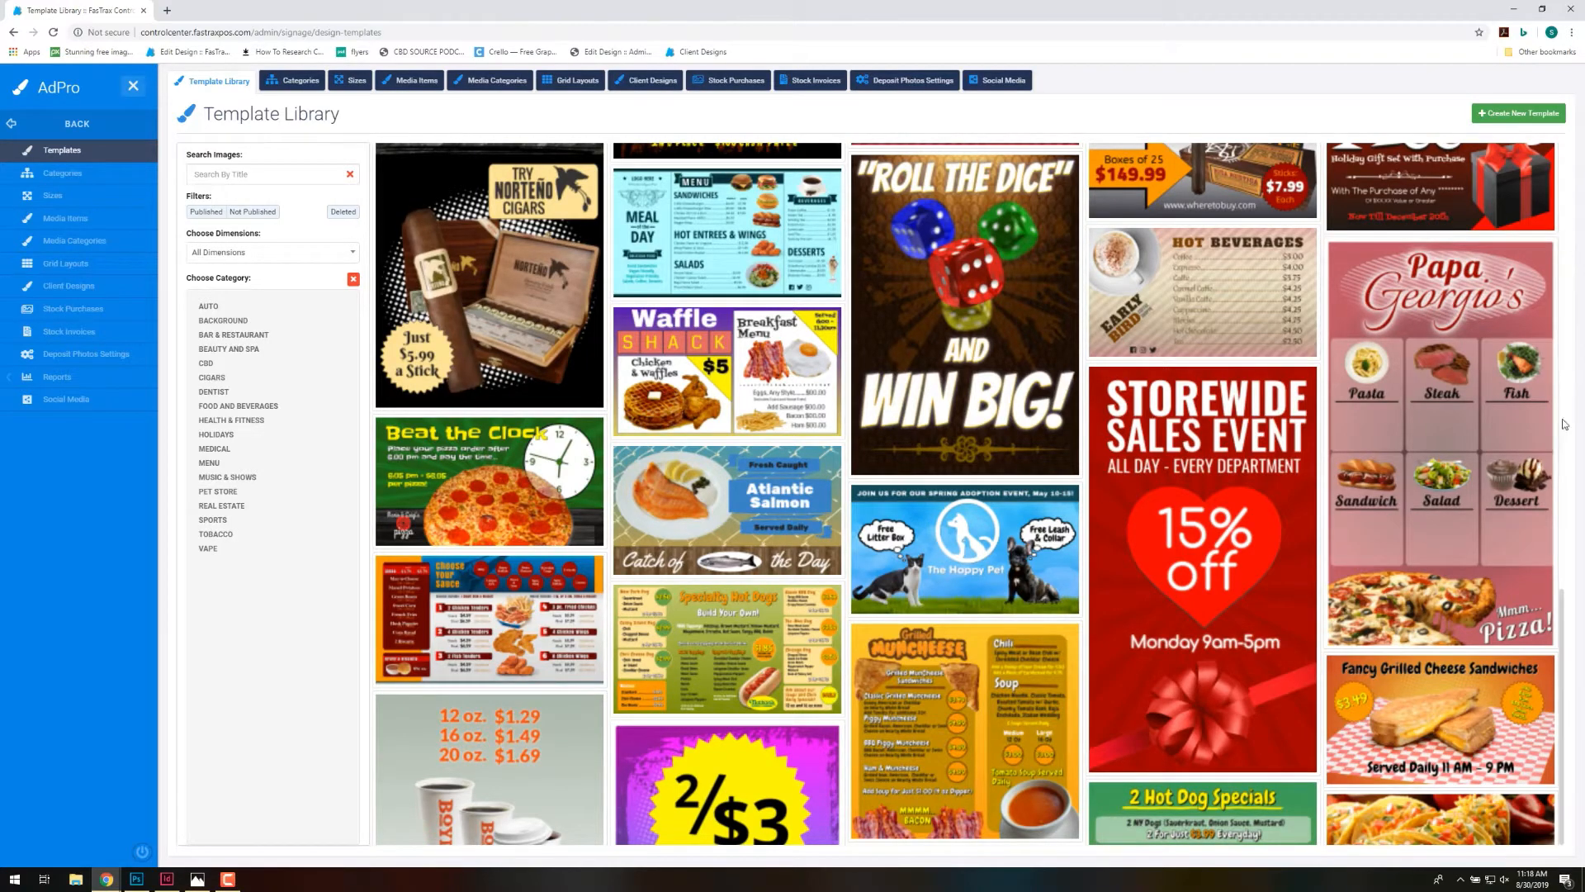
click(1561, 636)
scroll(1561, 635, down, 4)
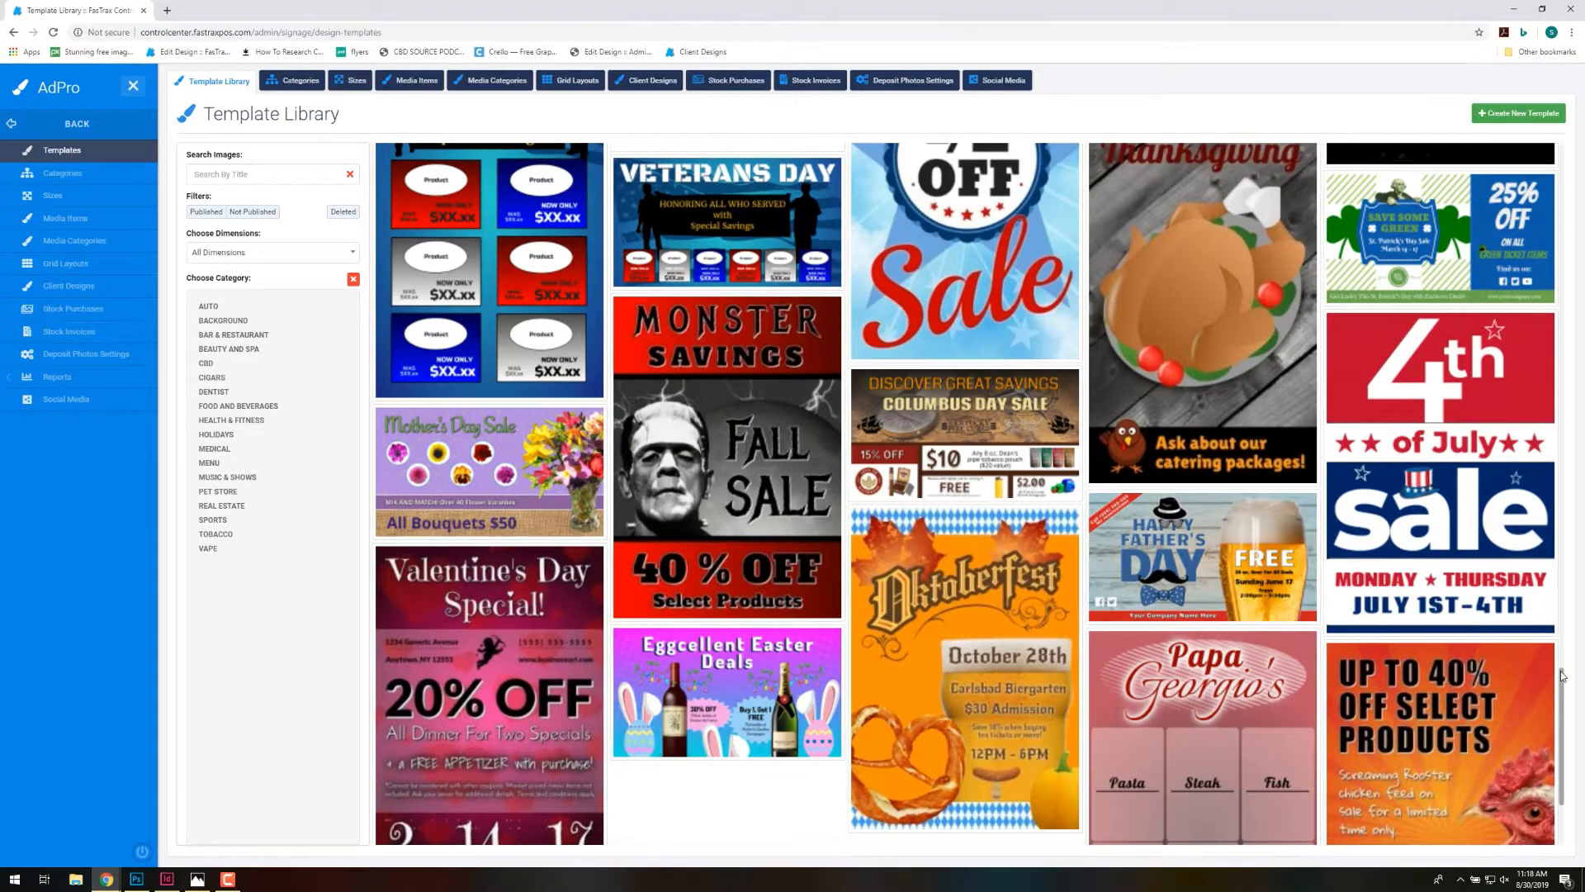
drag(1561, 677, 1557, 771)
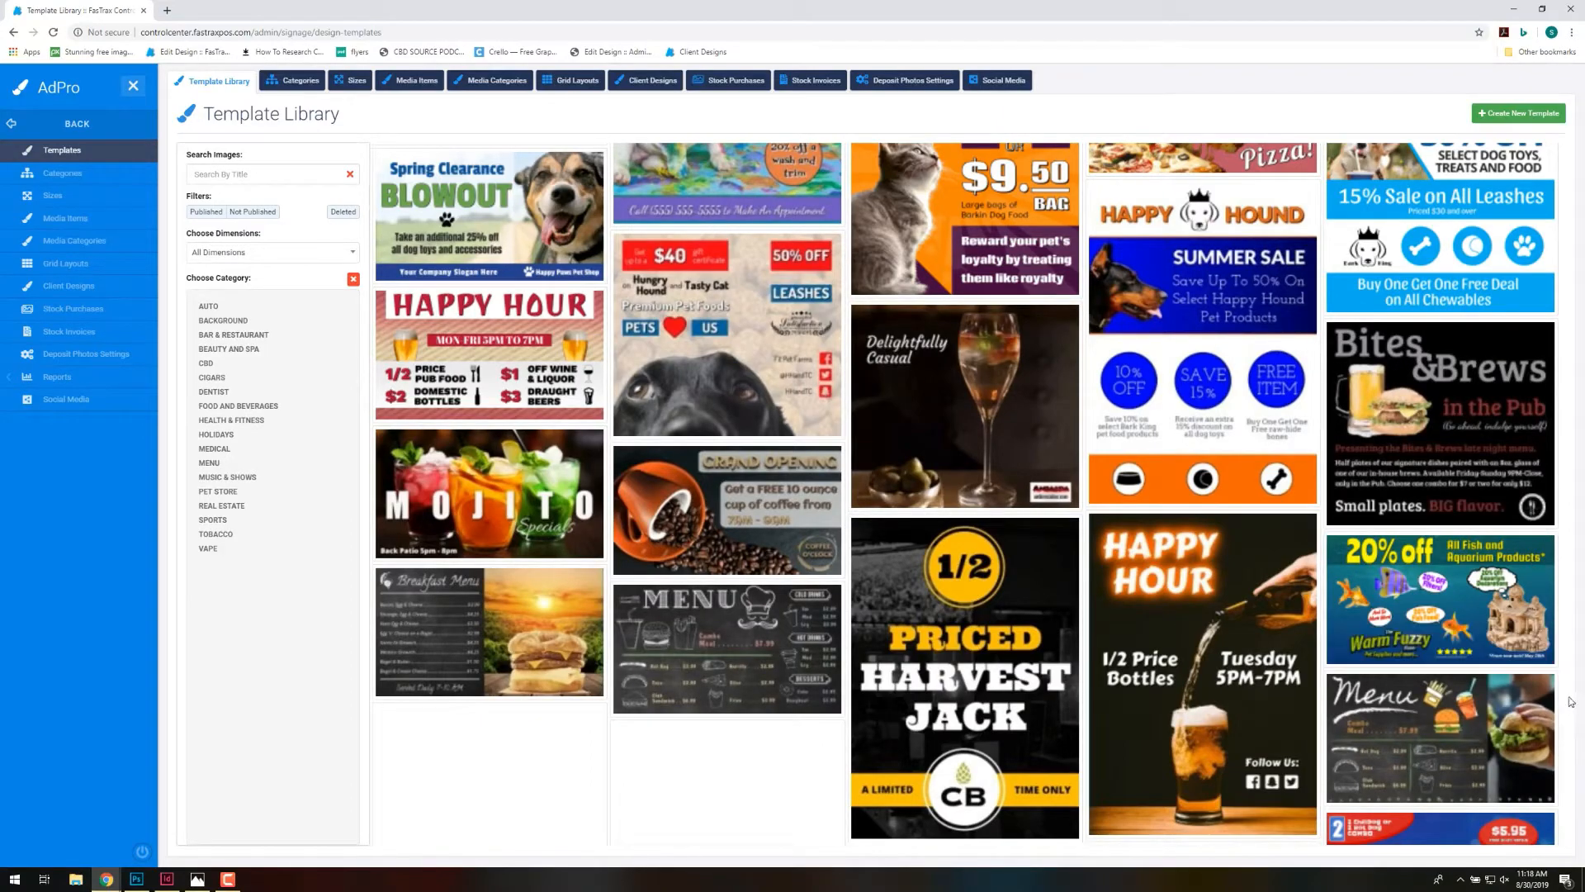
drag(1562, 736, 1564, 764)
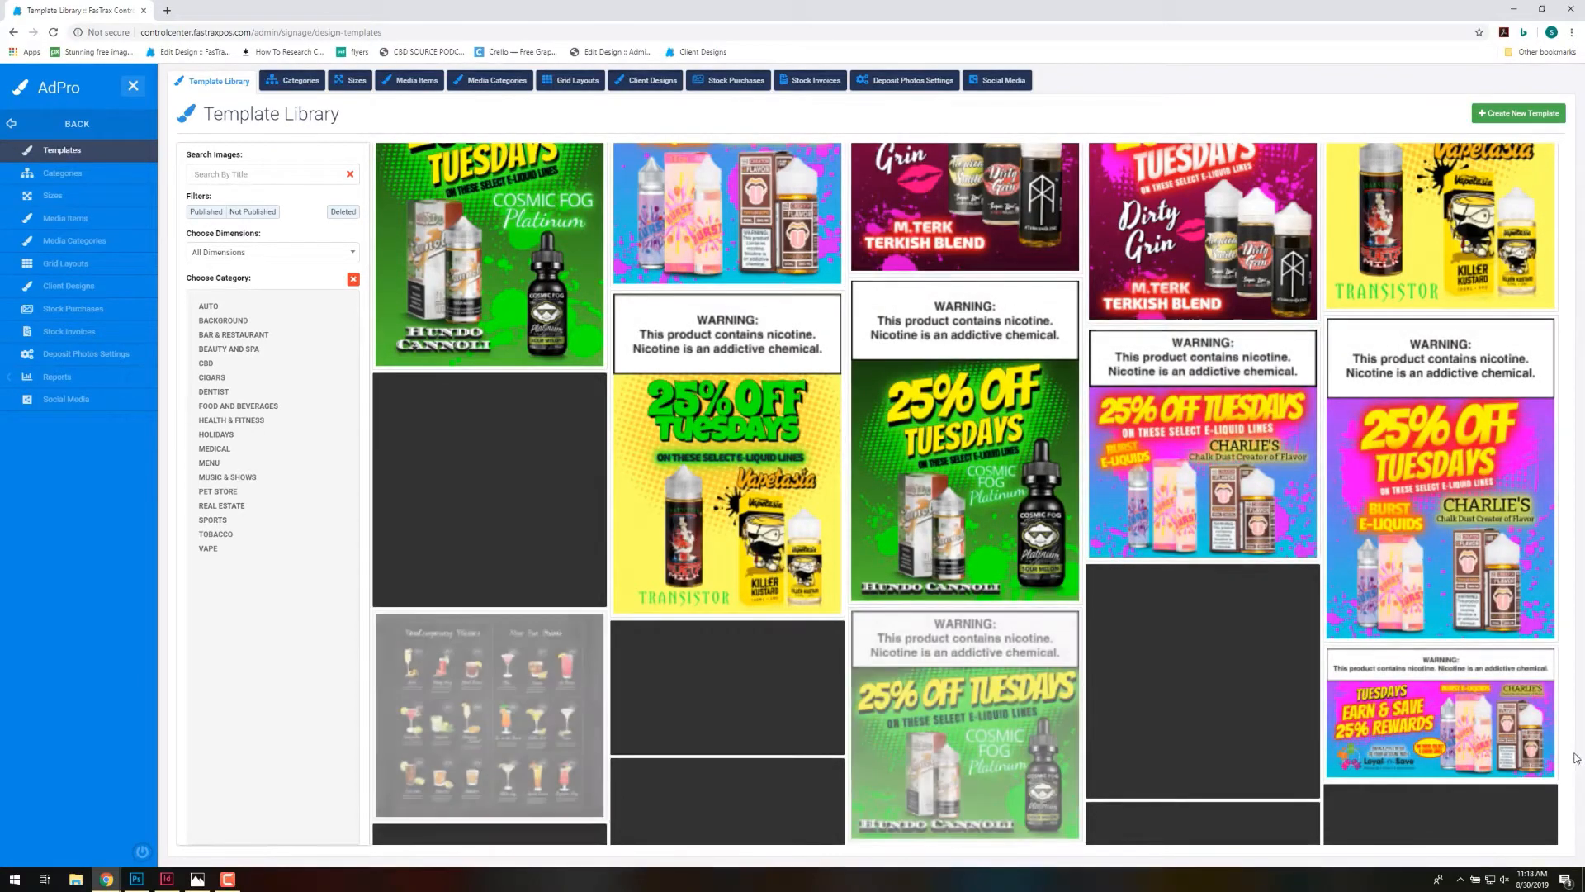
mouse_move(1502, 781)
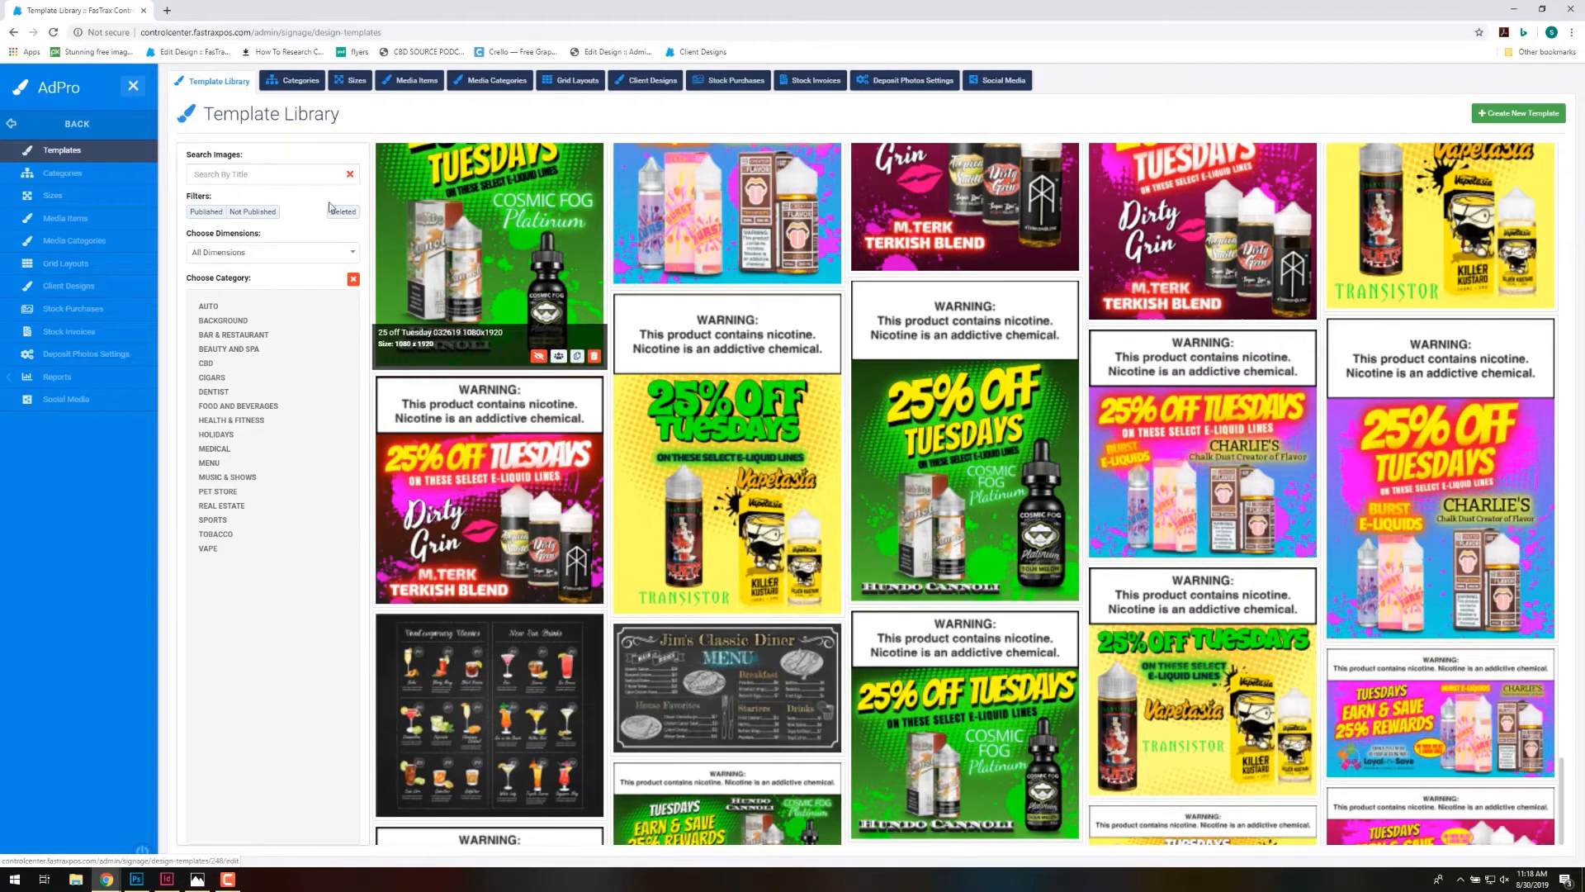
Browse the templates in the Auto, Bar & Restaurant, Beauty and Spa, CBD, Cigars and Dentist categories.
click(209, 308)
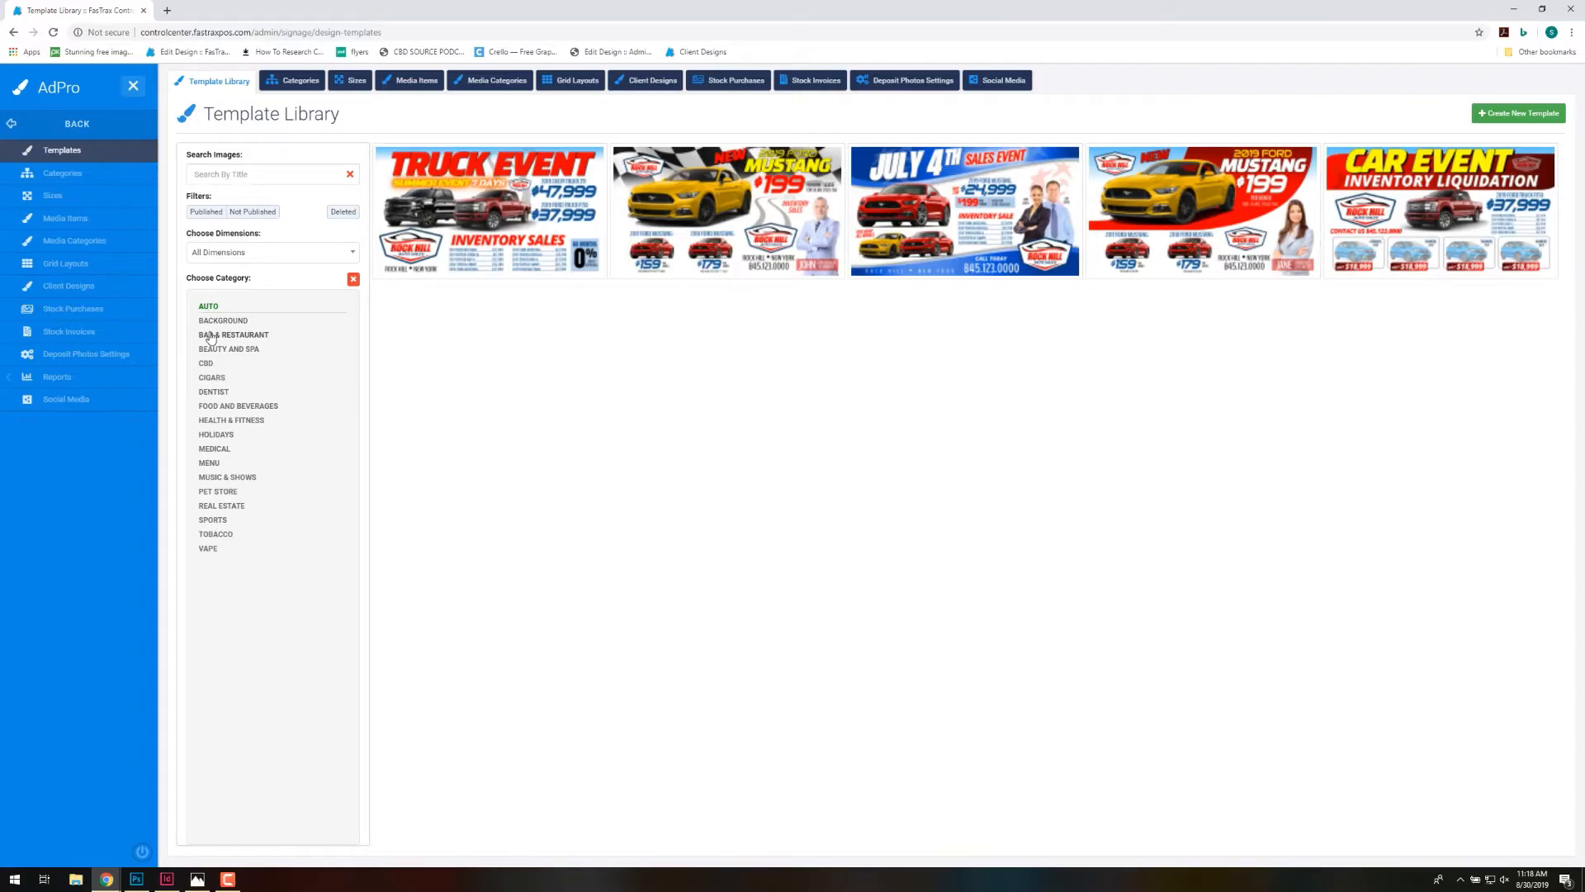
click(212, 335)
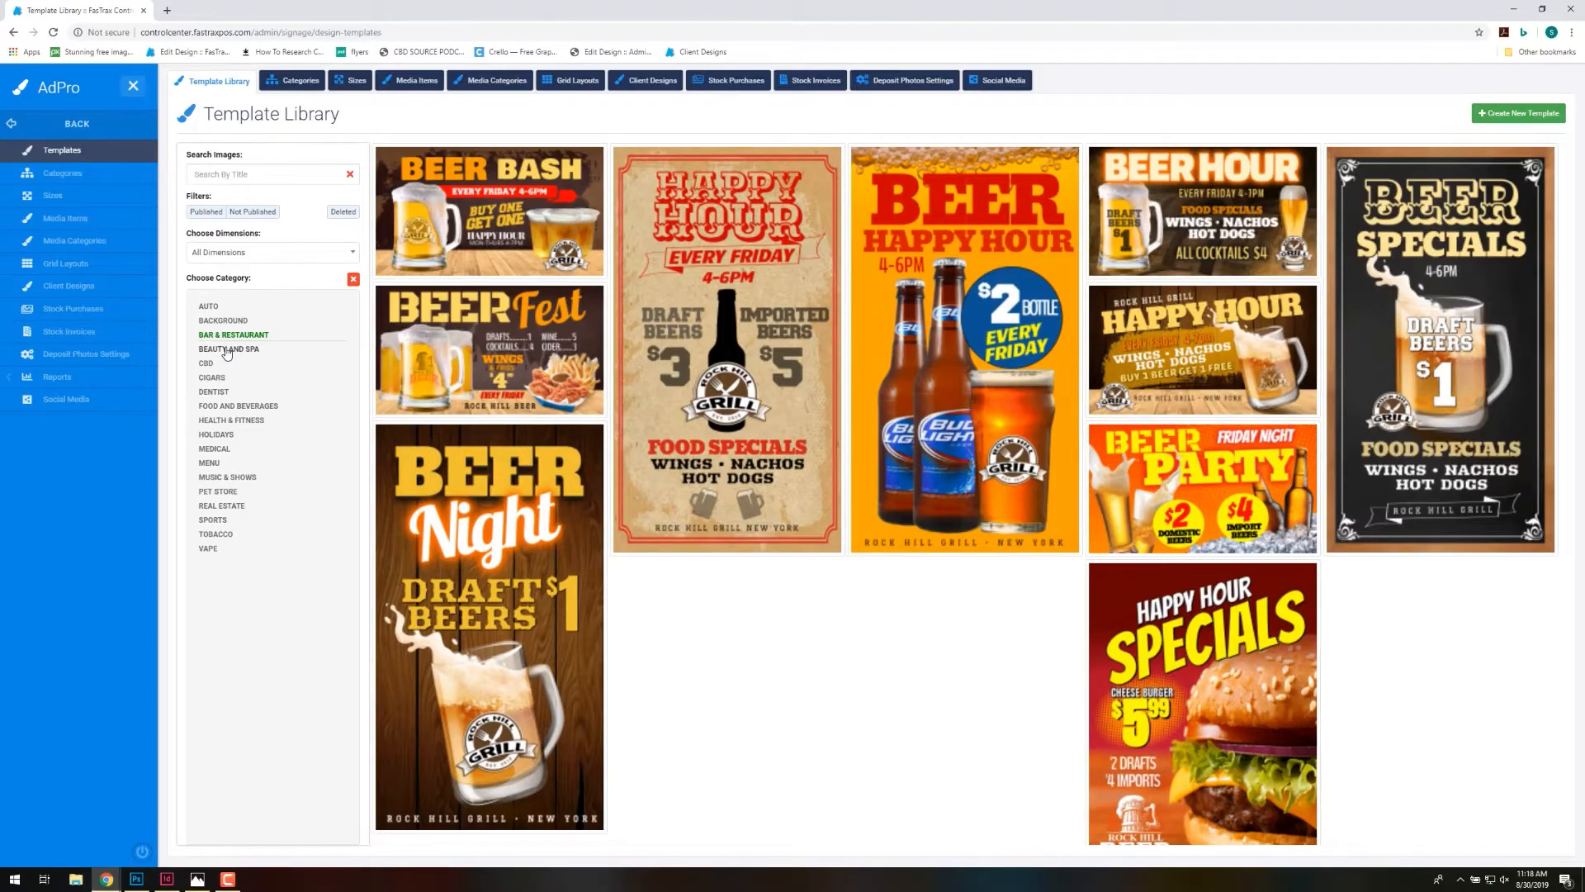
click(227, 351)
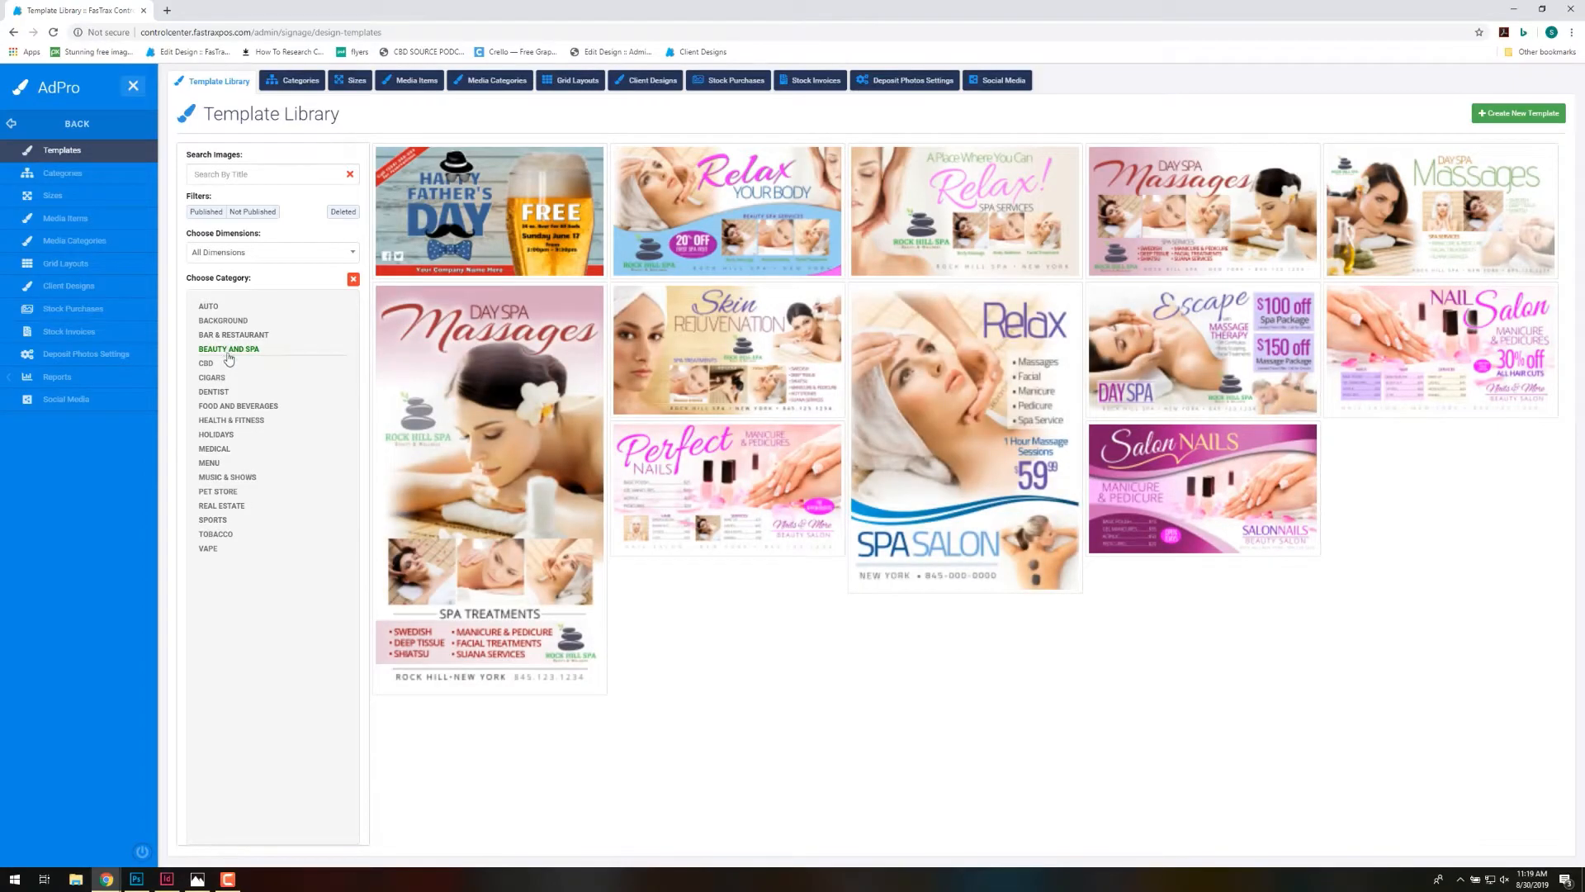
click(206, 367)
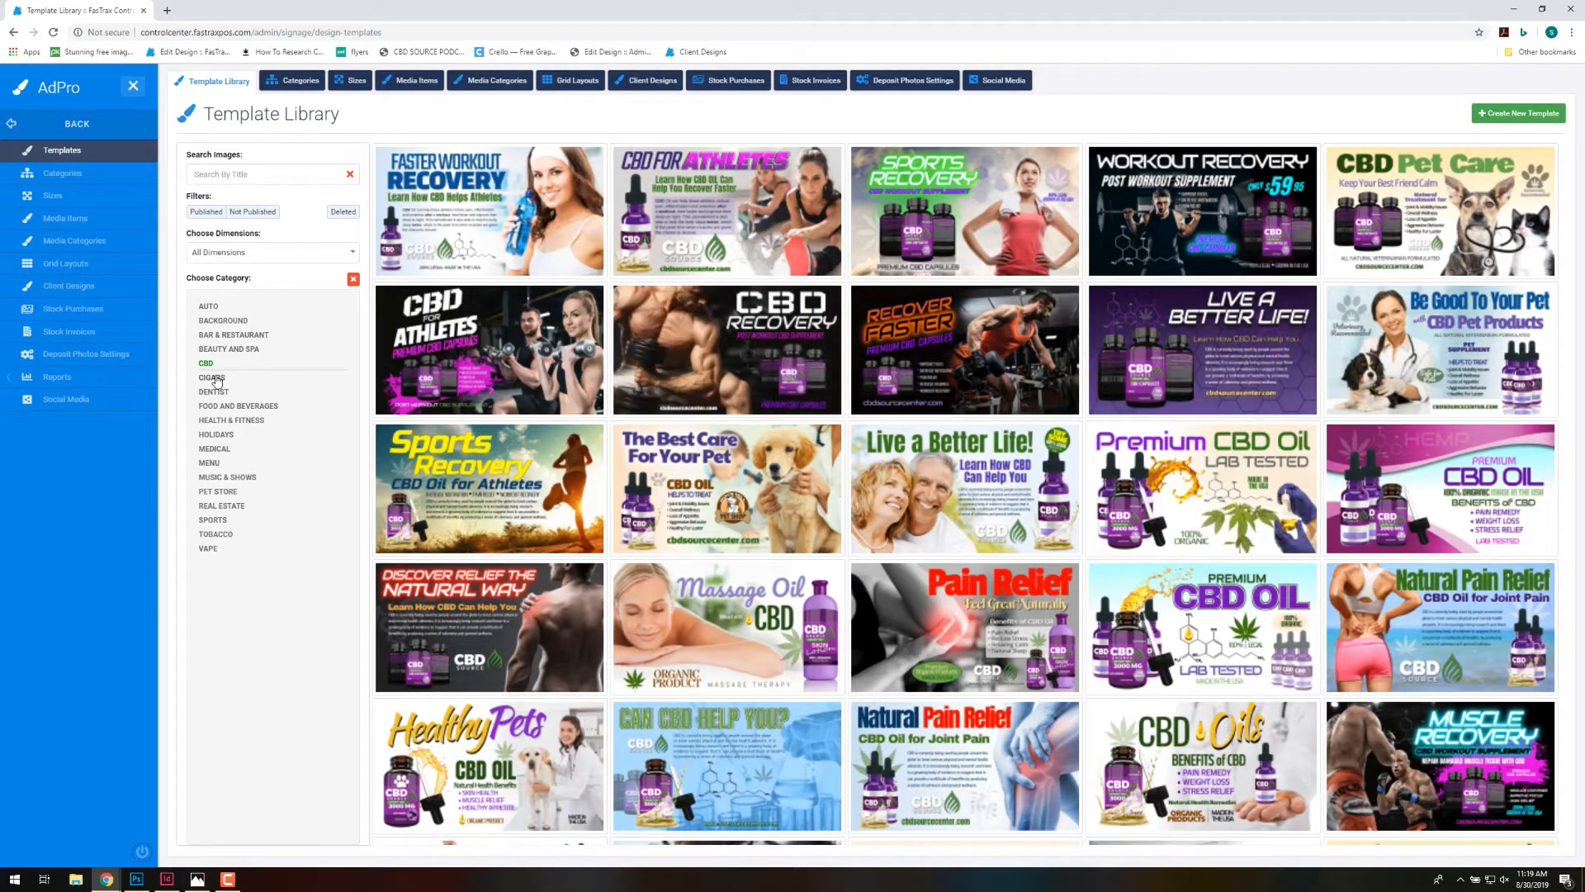
click(213, 378)
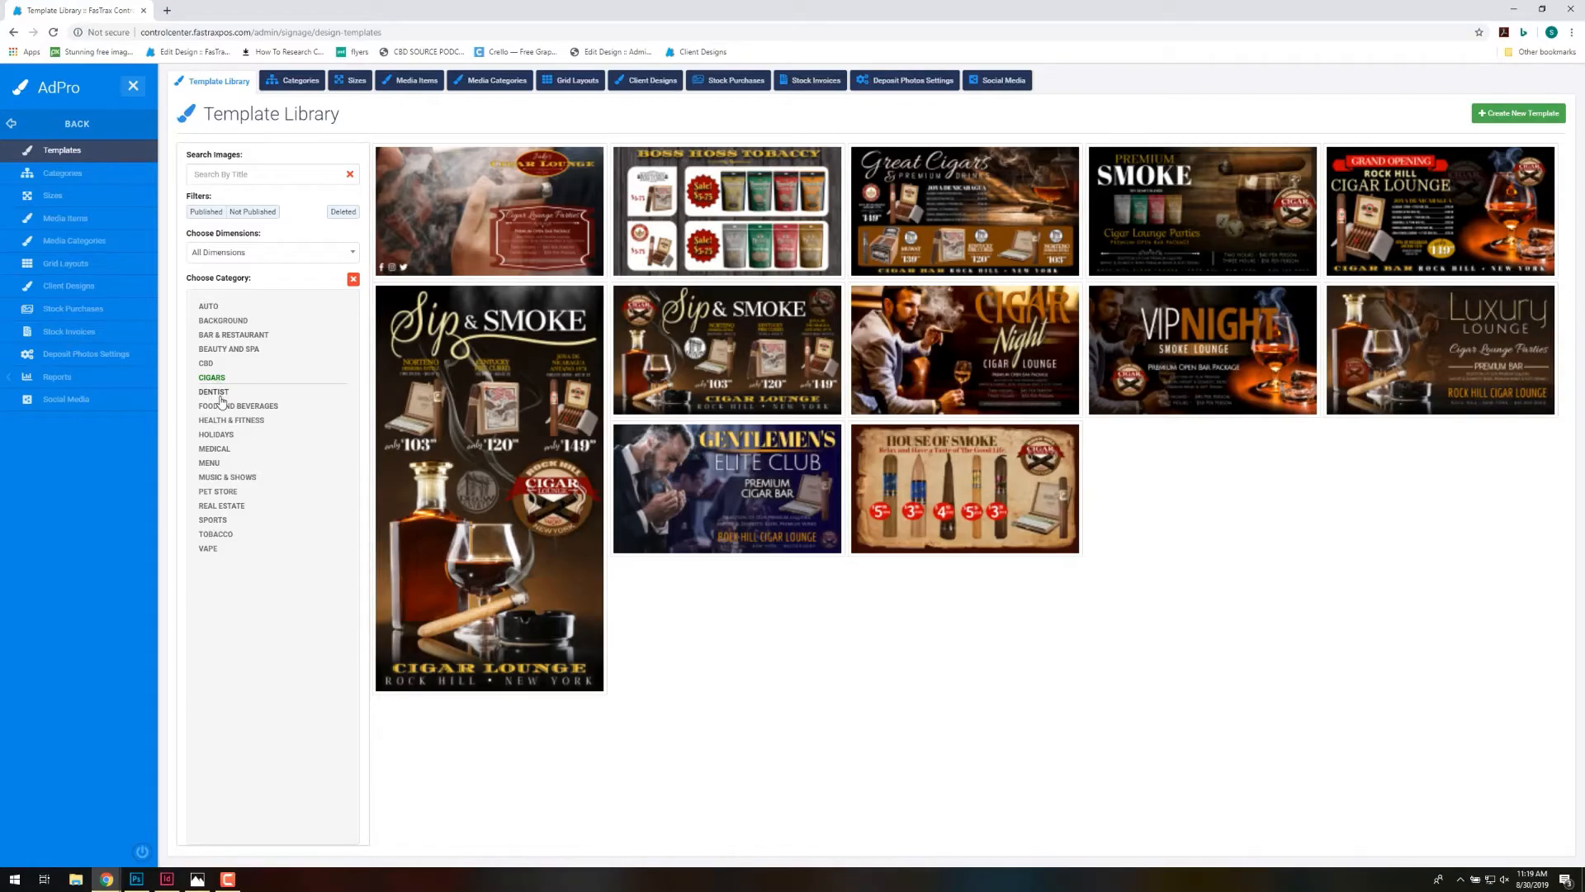
click(216, 392)
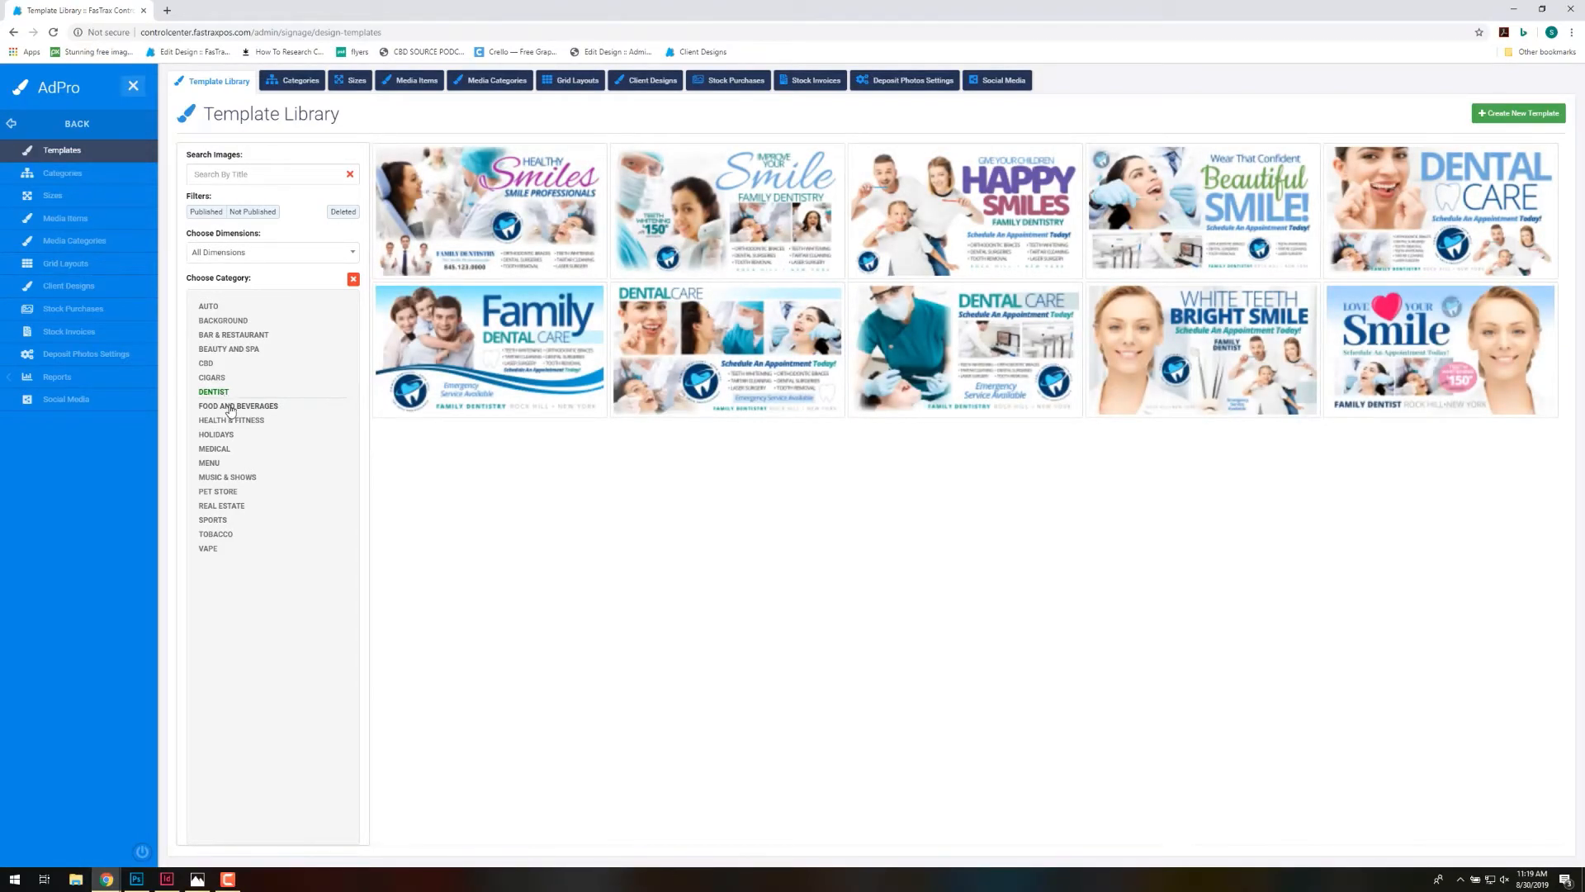
Filter the templates to Food and Beverages, look through them, and search within the category for "coffee".
click(231, 406)
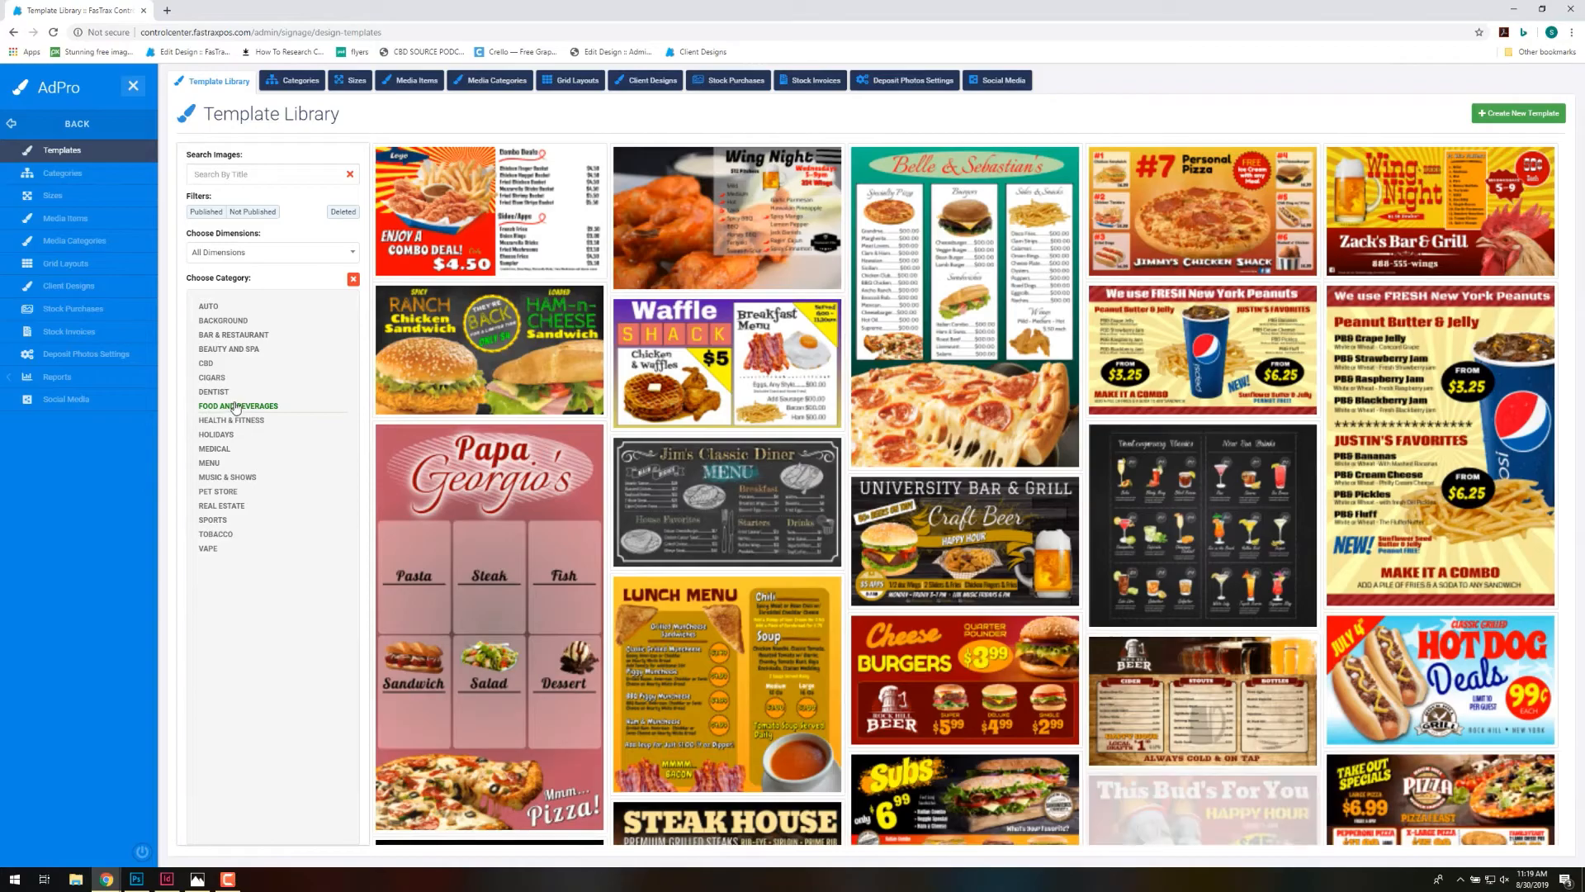
scroll(681, 437, down, 5)
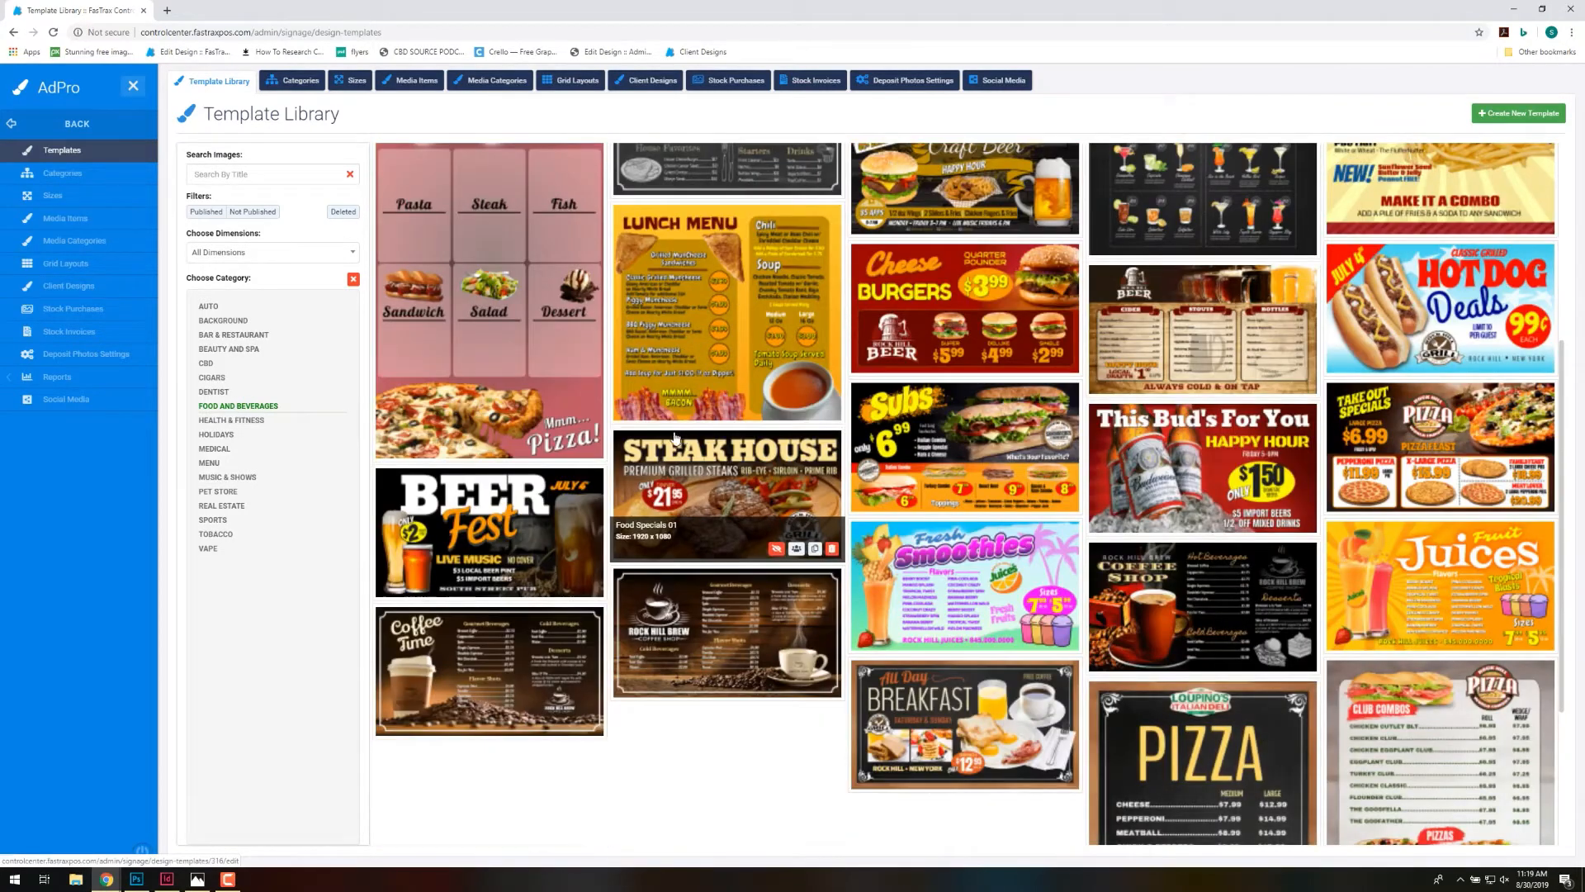
click(266, 173)
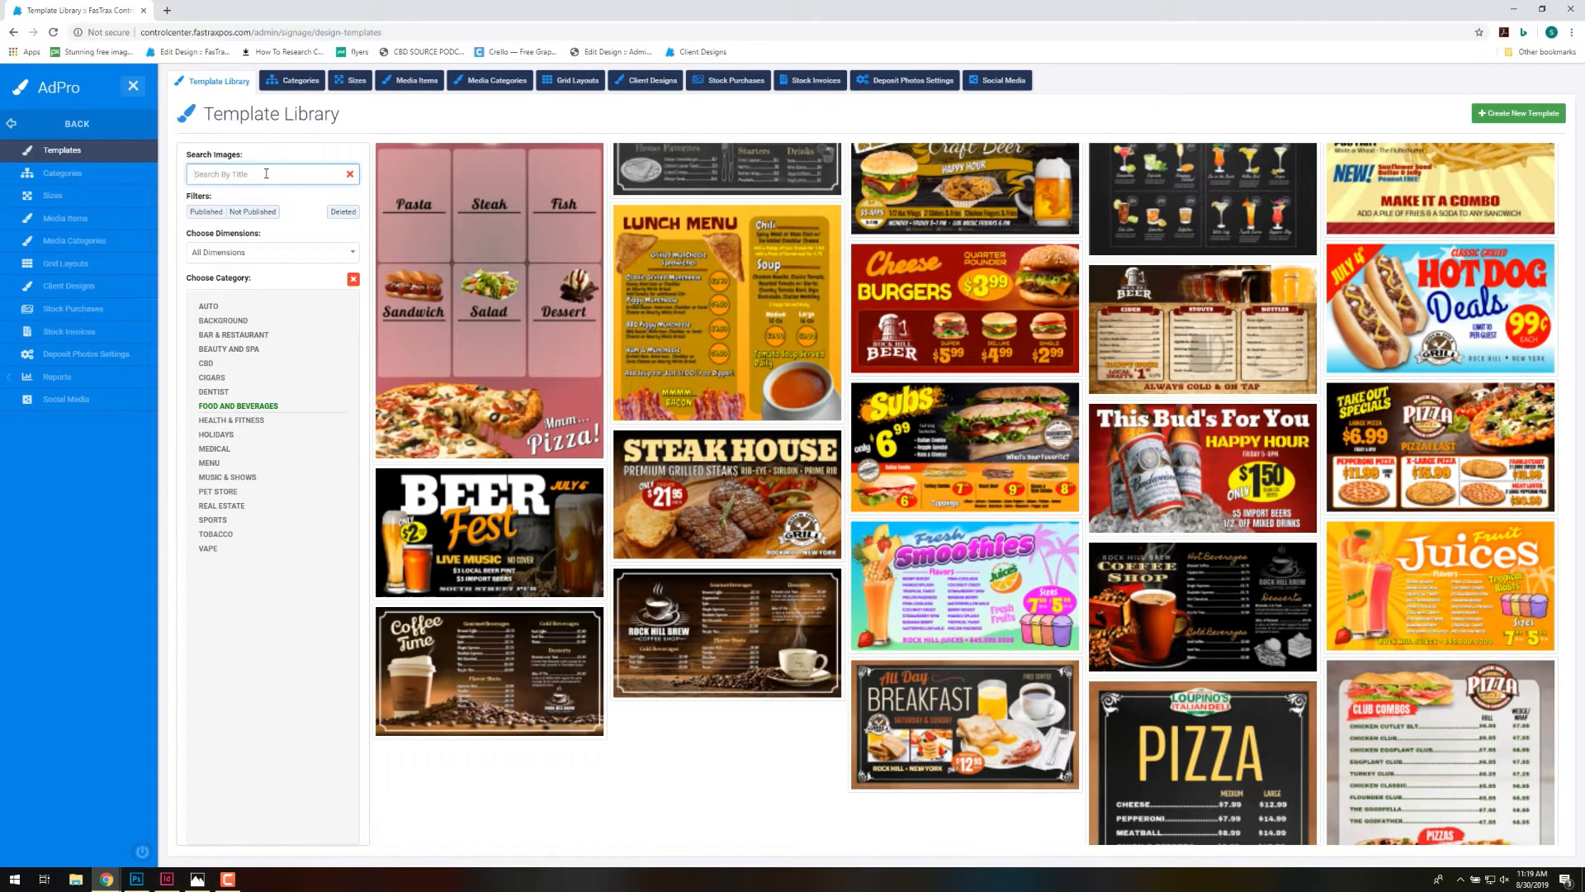
text(co)
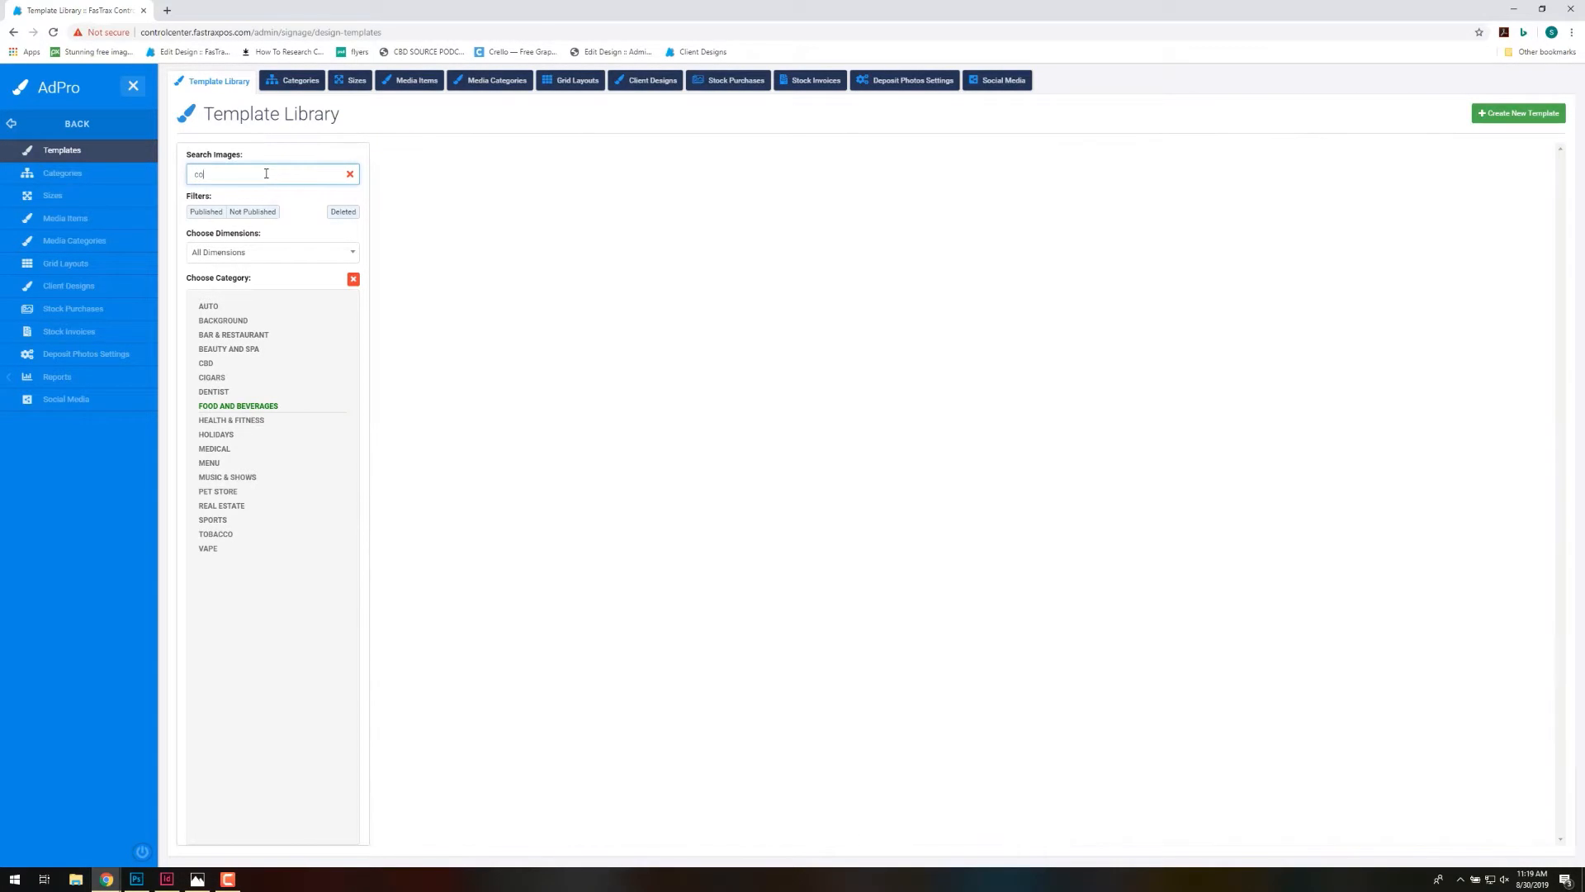
text(ffee)
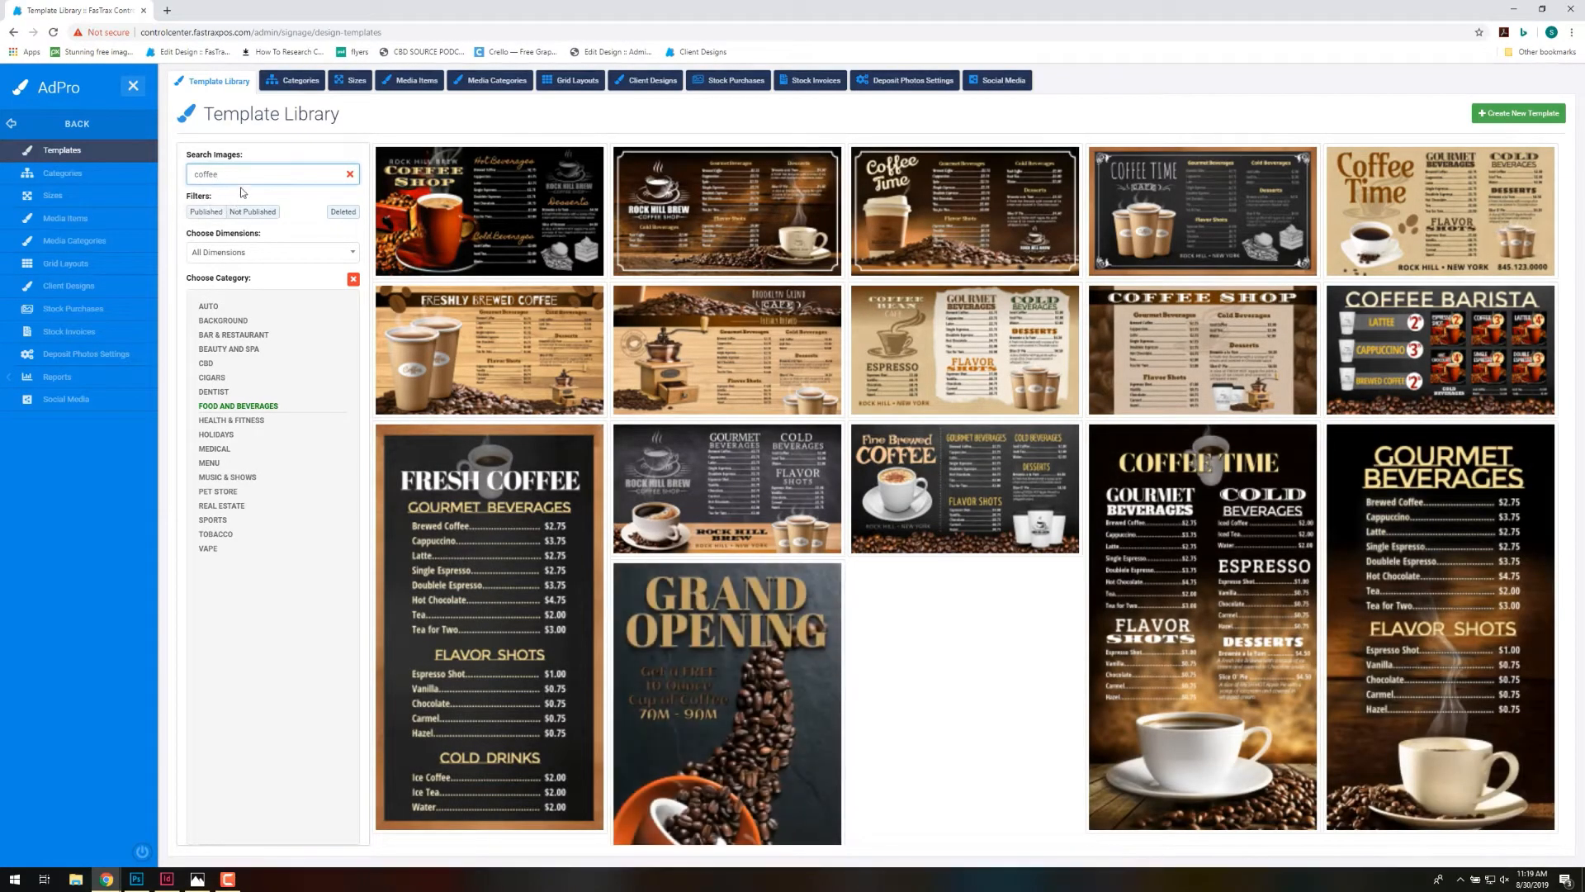
scroll(718, 418, down, 2)
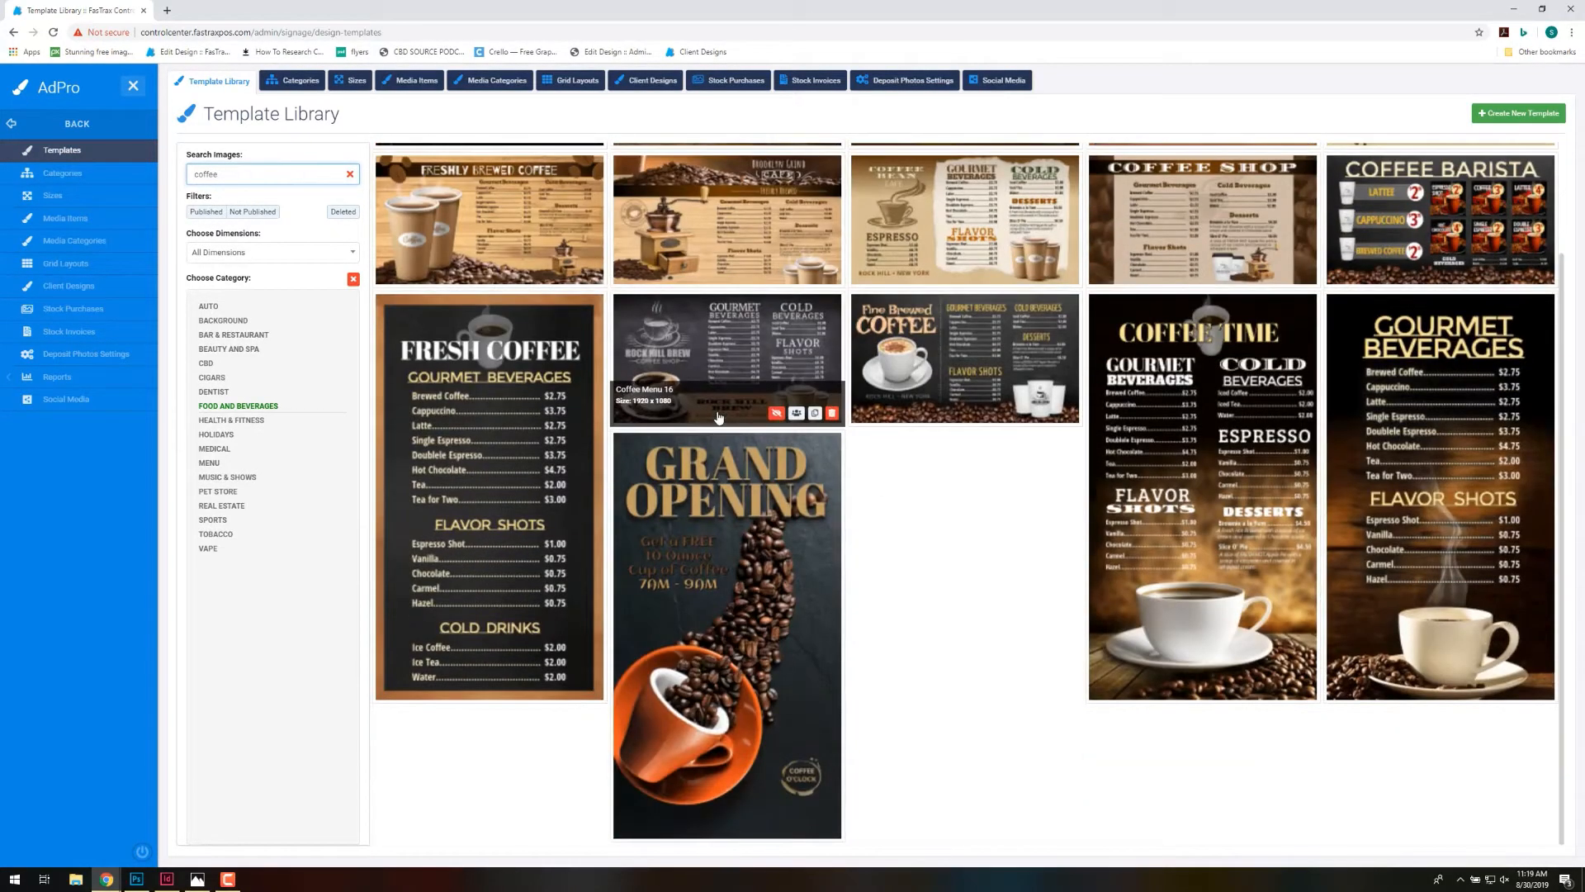
scroll(718, 417, up, 2)
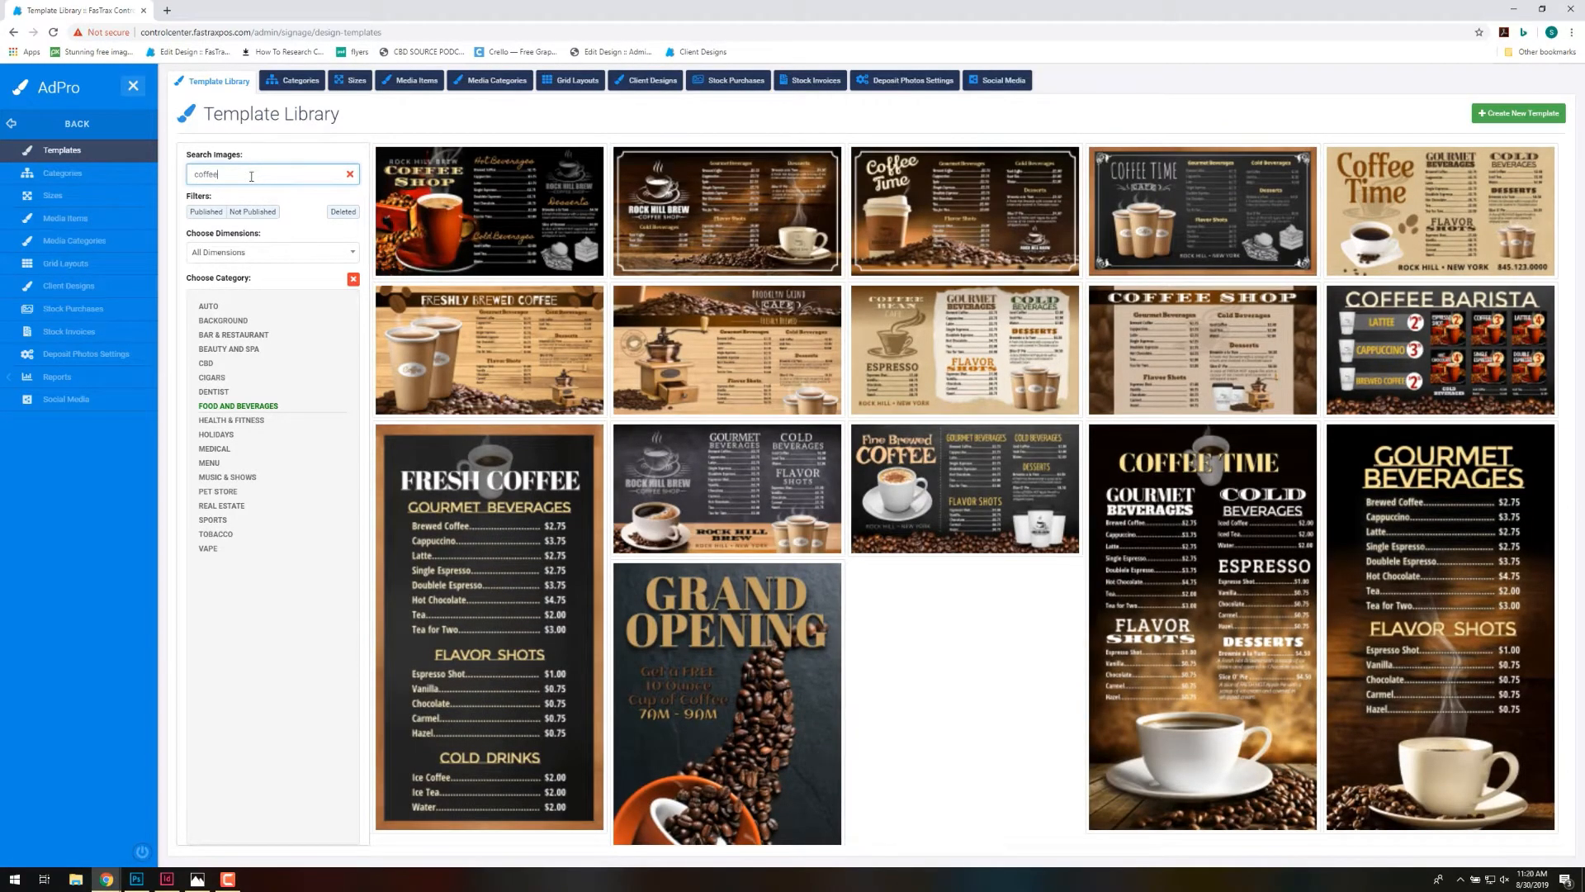
Search the Food and Beverages templates for "steak" instead and open the Premium Burgers template for editing.
drag(234, 176, 180, 182)
text(steak)
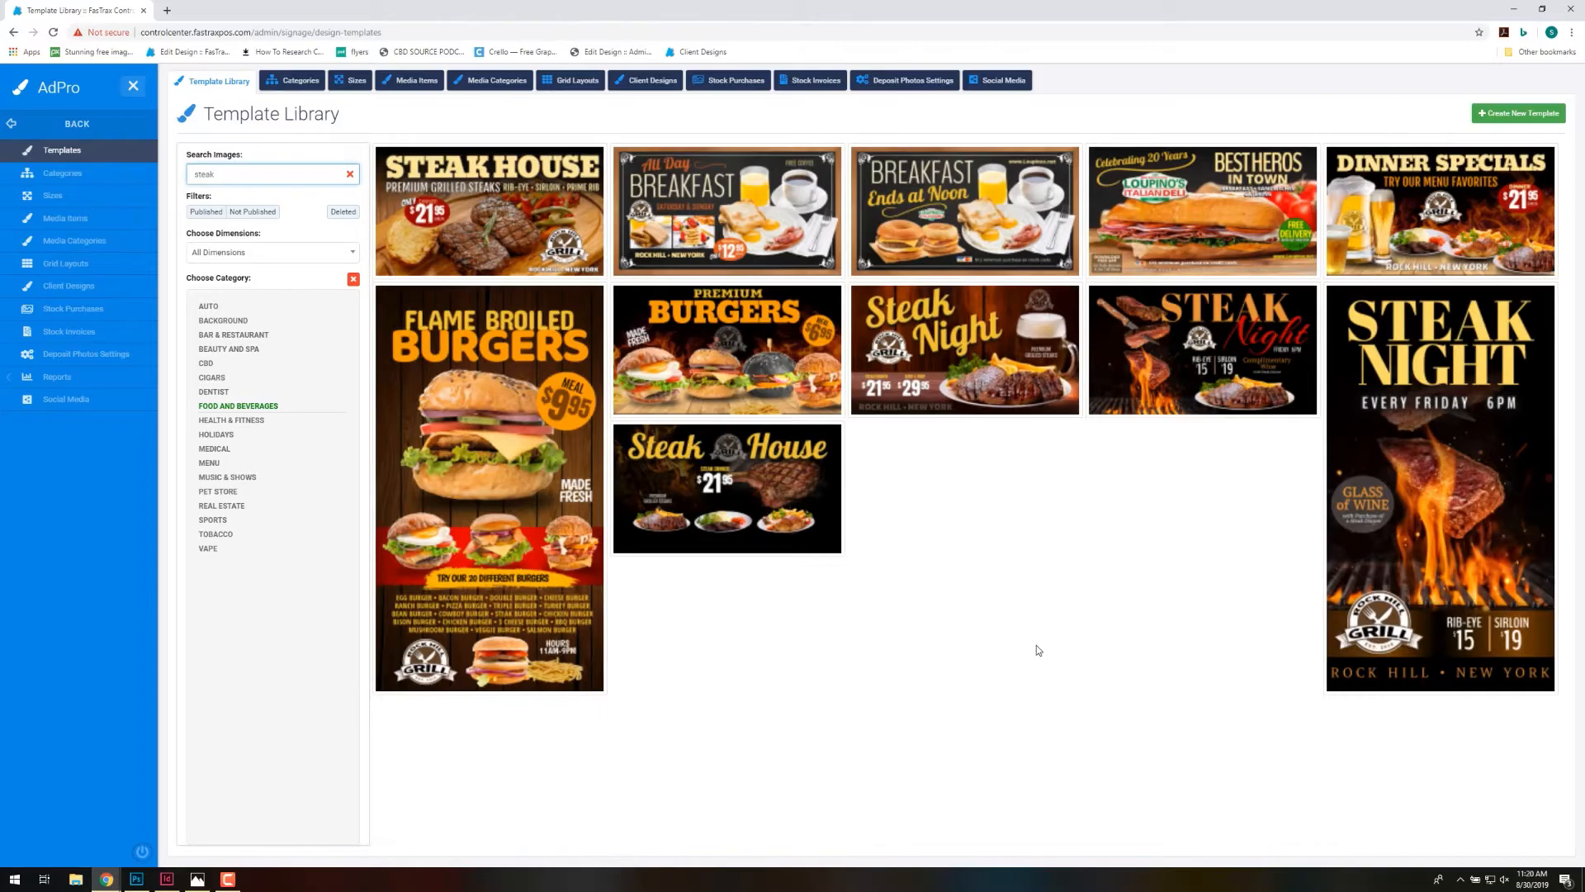
mouse_move(972, 342)
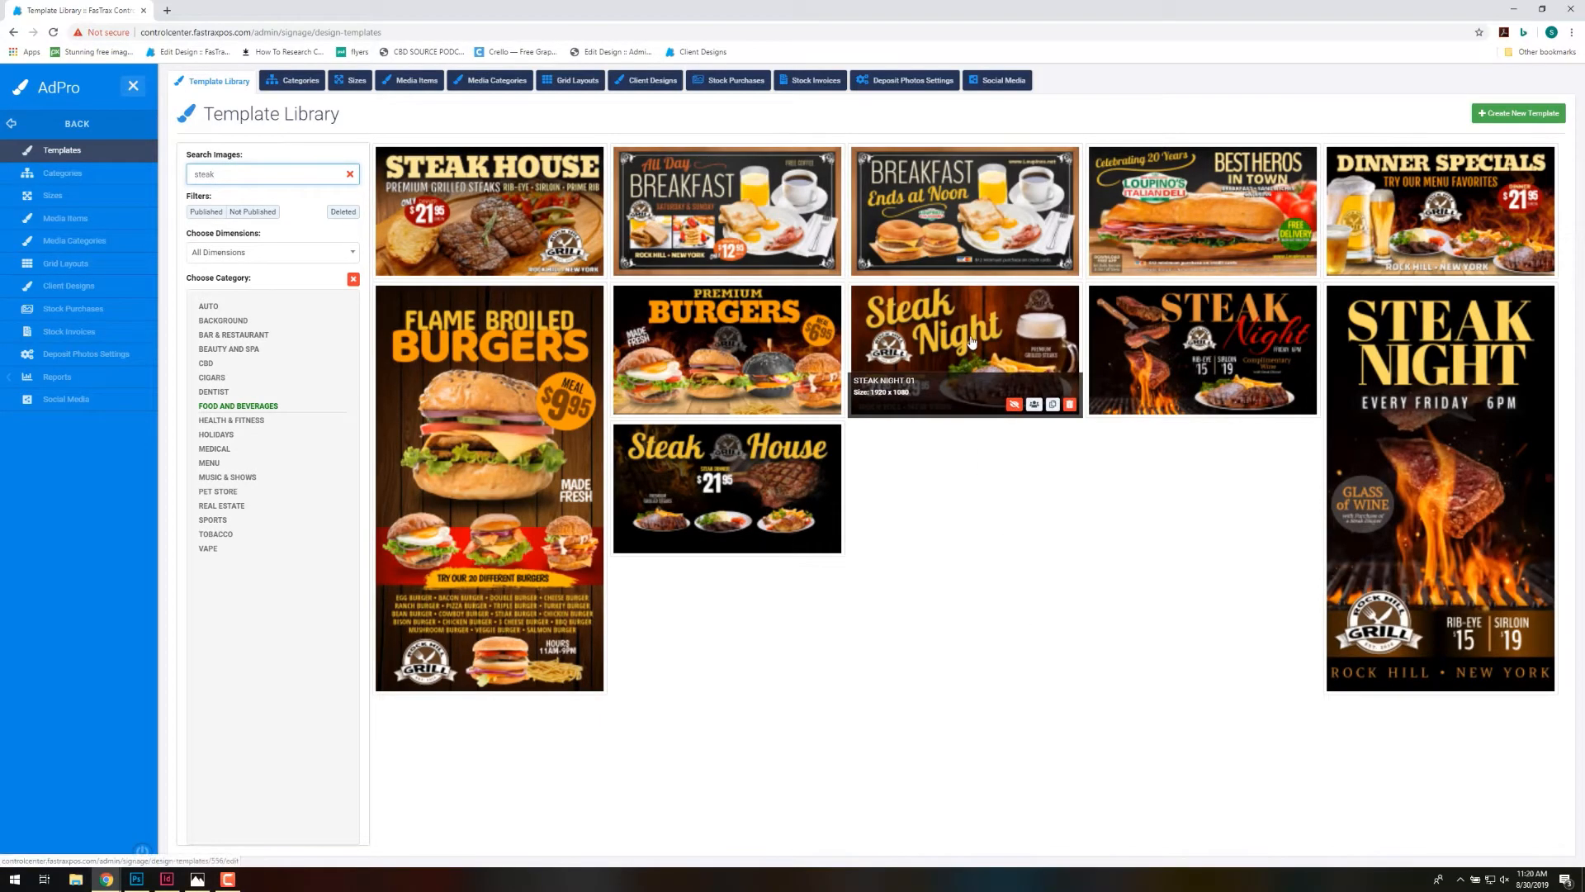
click(781, 336)
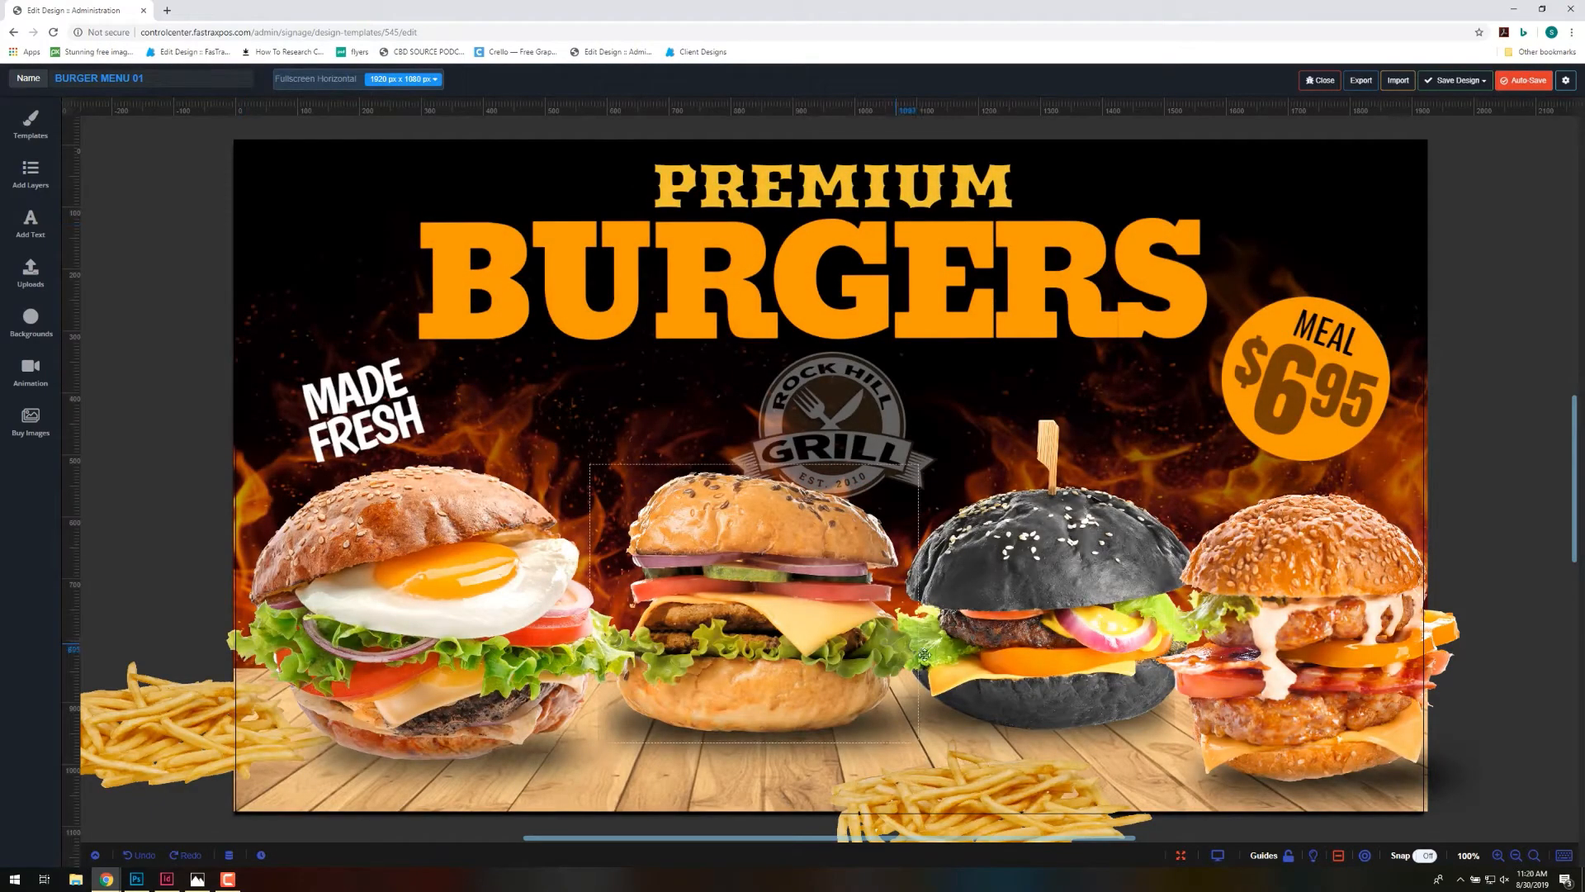
Hide the artwork that extends beyond the burger design's canvas, and return to the template library.
click(1338, 857)
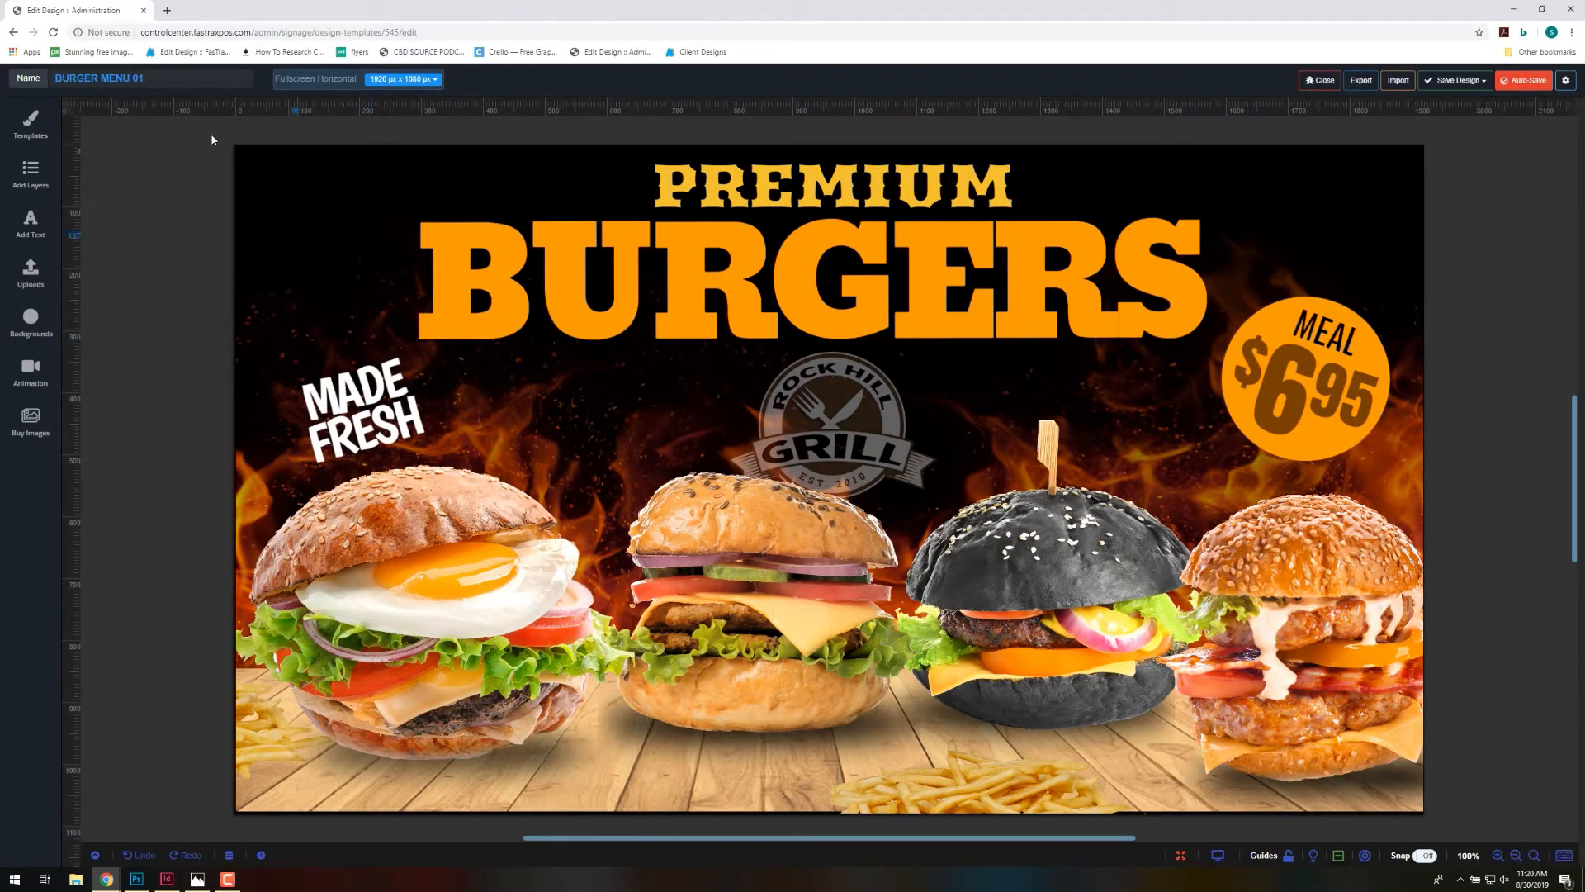
click(12, 33)
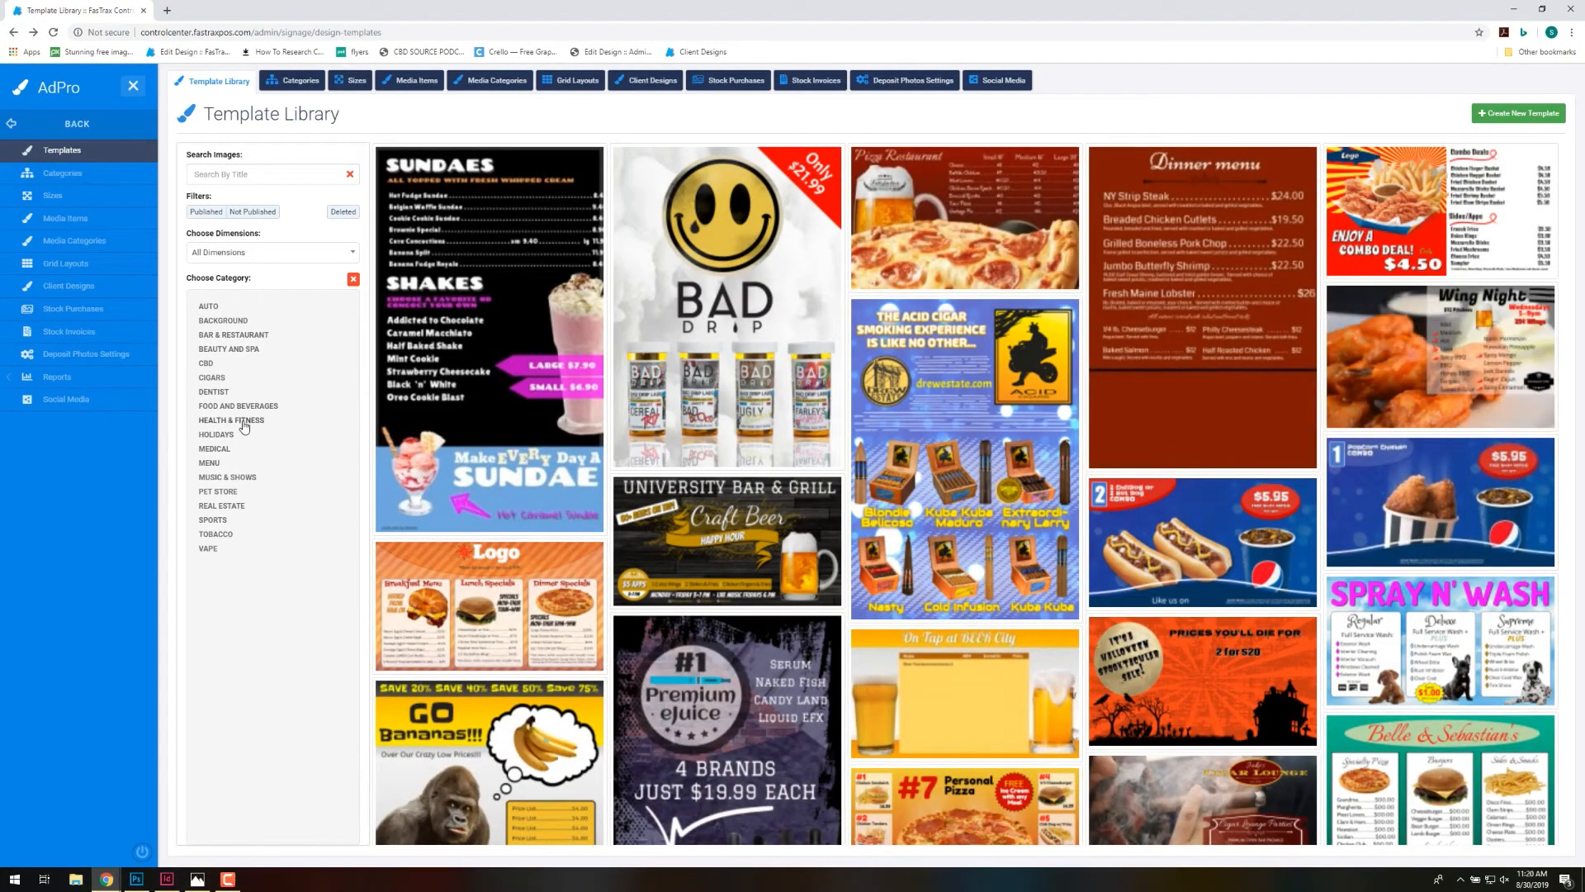
Browse the templates in the Health & Fitness, Holidays, Medical and Menu categories.
click(236, 421)
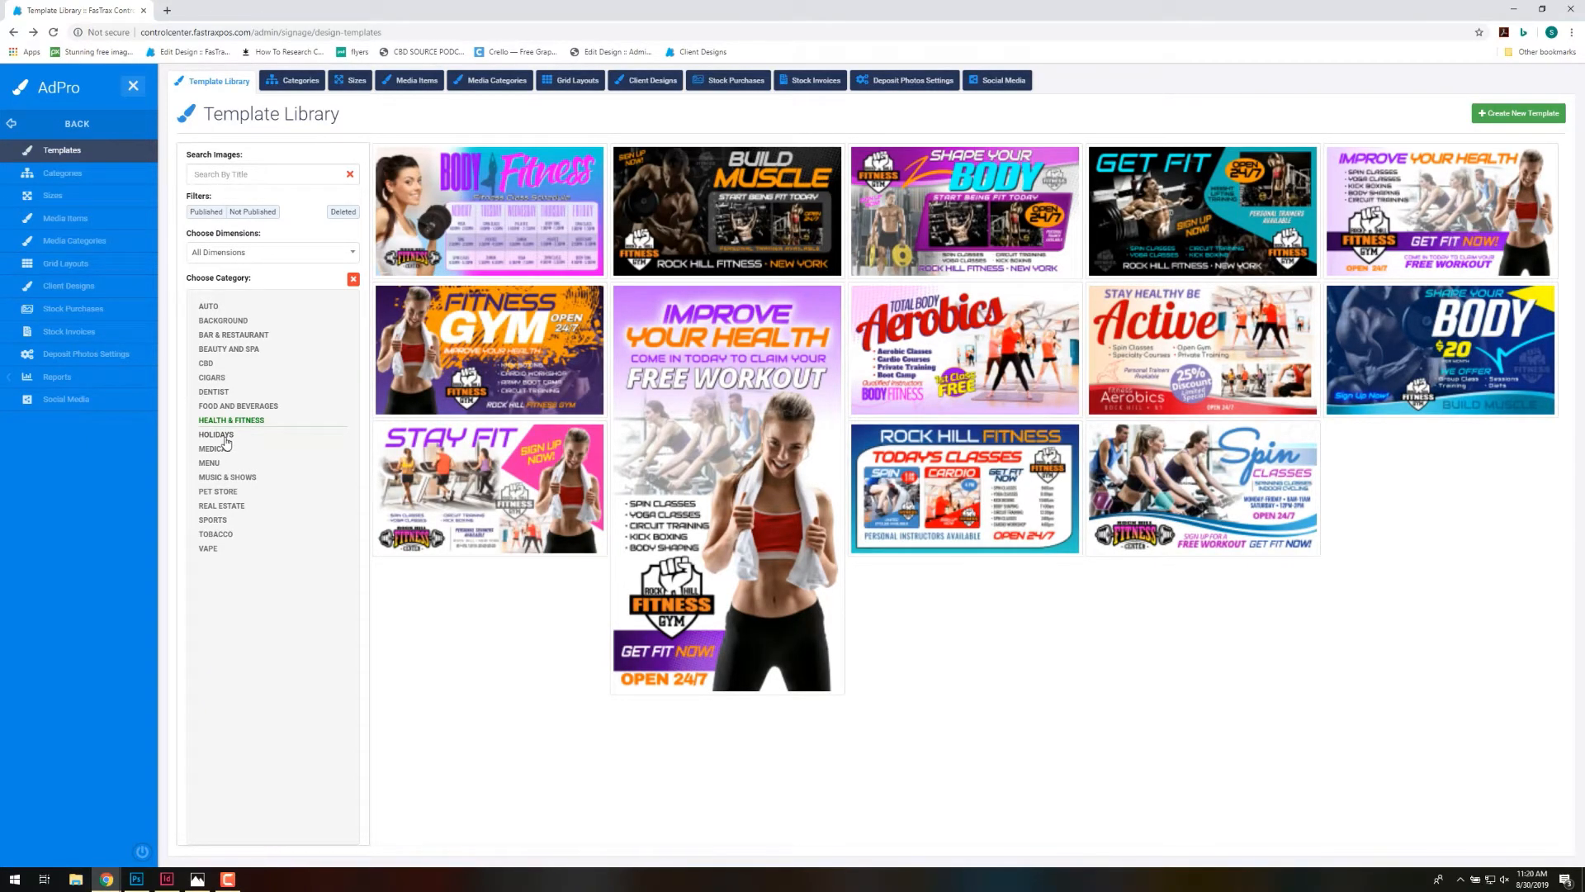
click(217, 435)
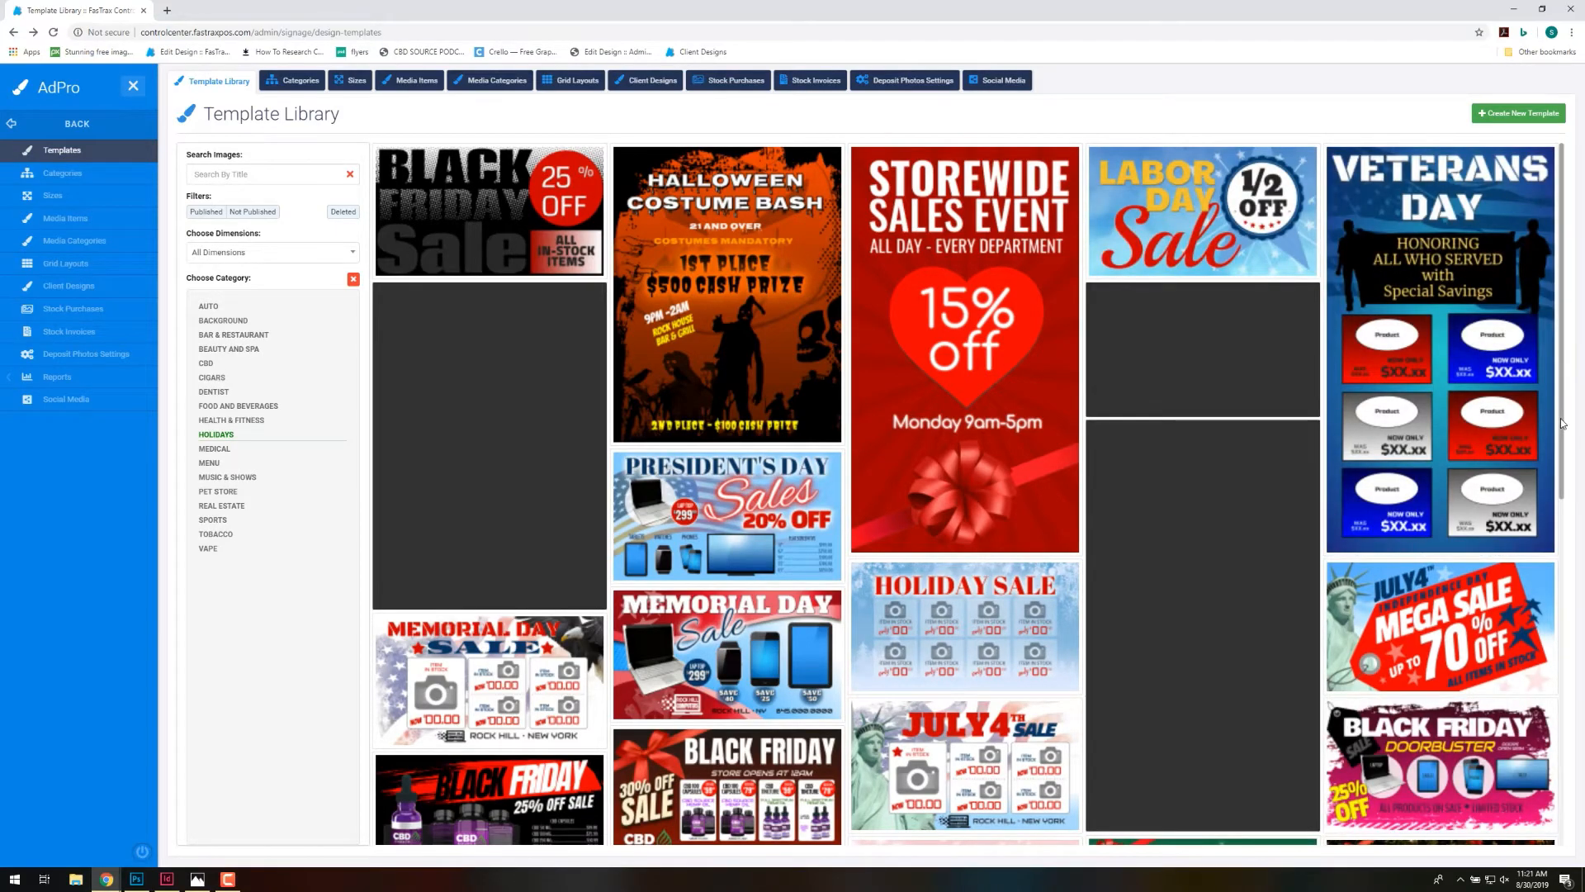
drag(1563, 423, 1562, 797)
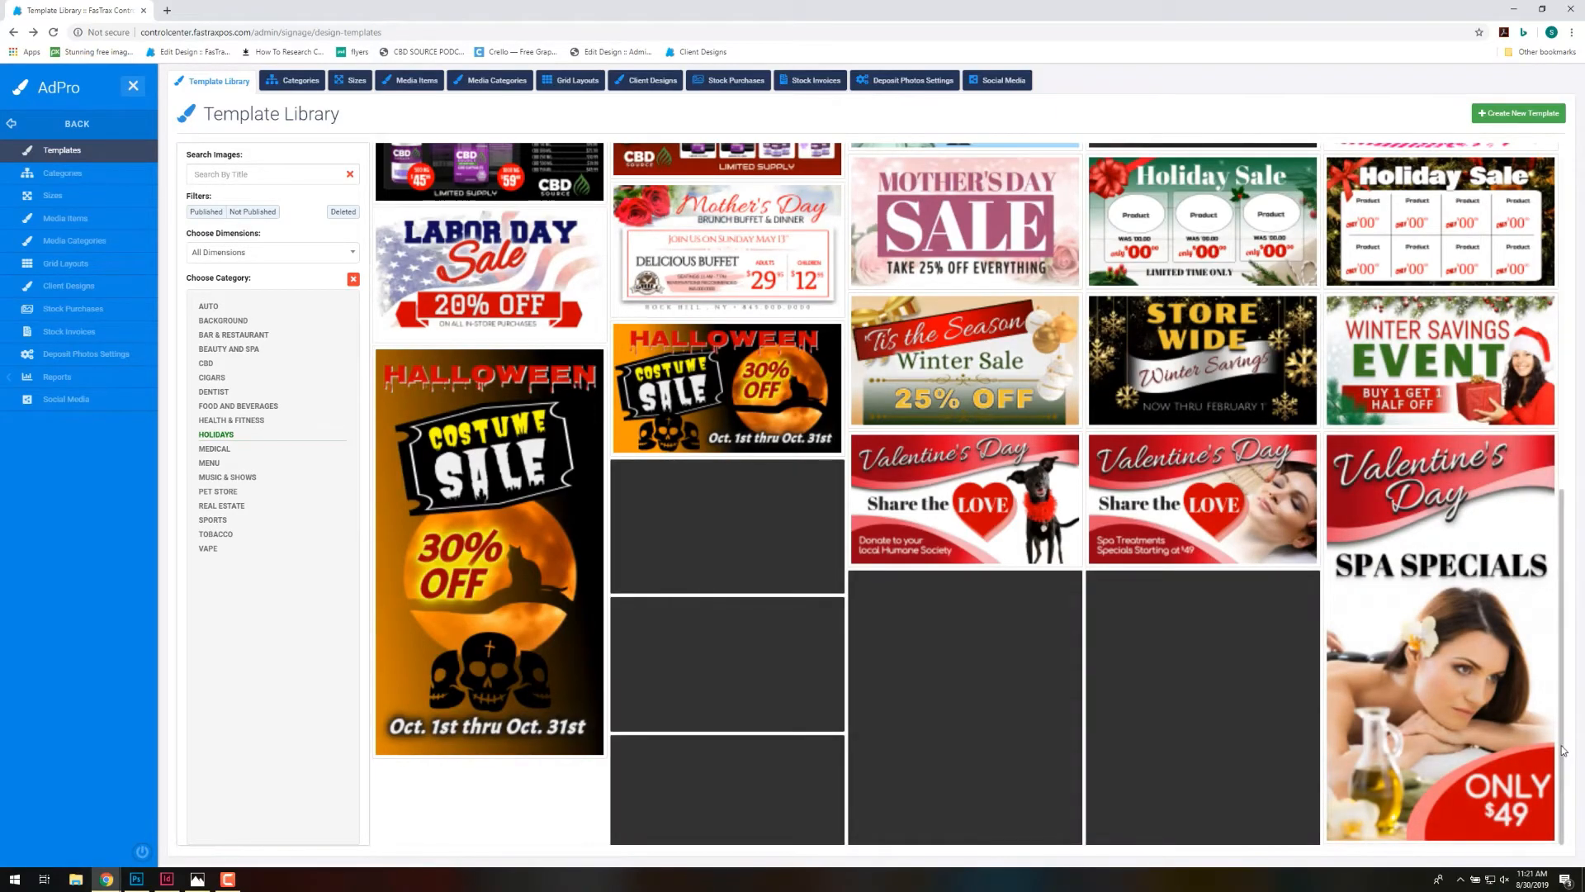
click(219, 450)
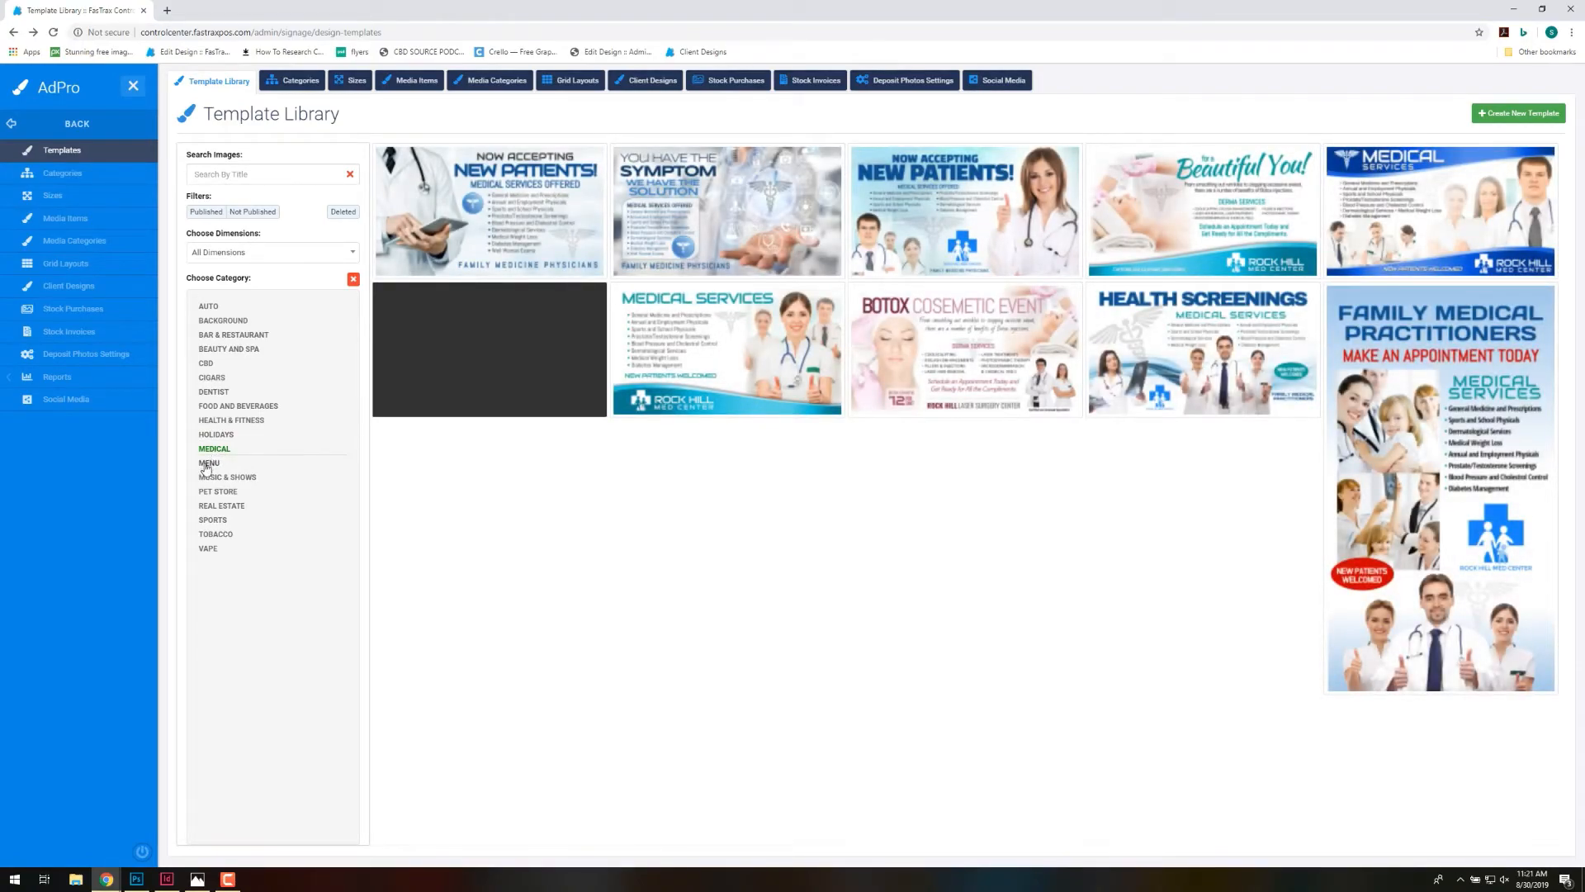
click(206, 466)
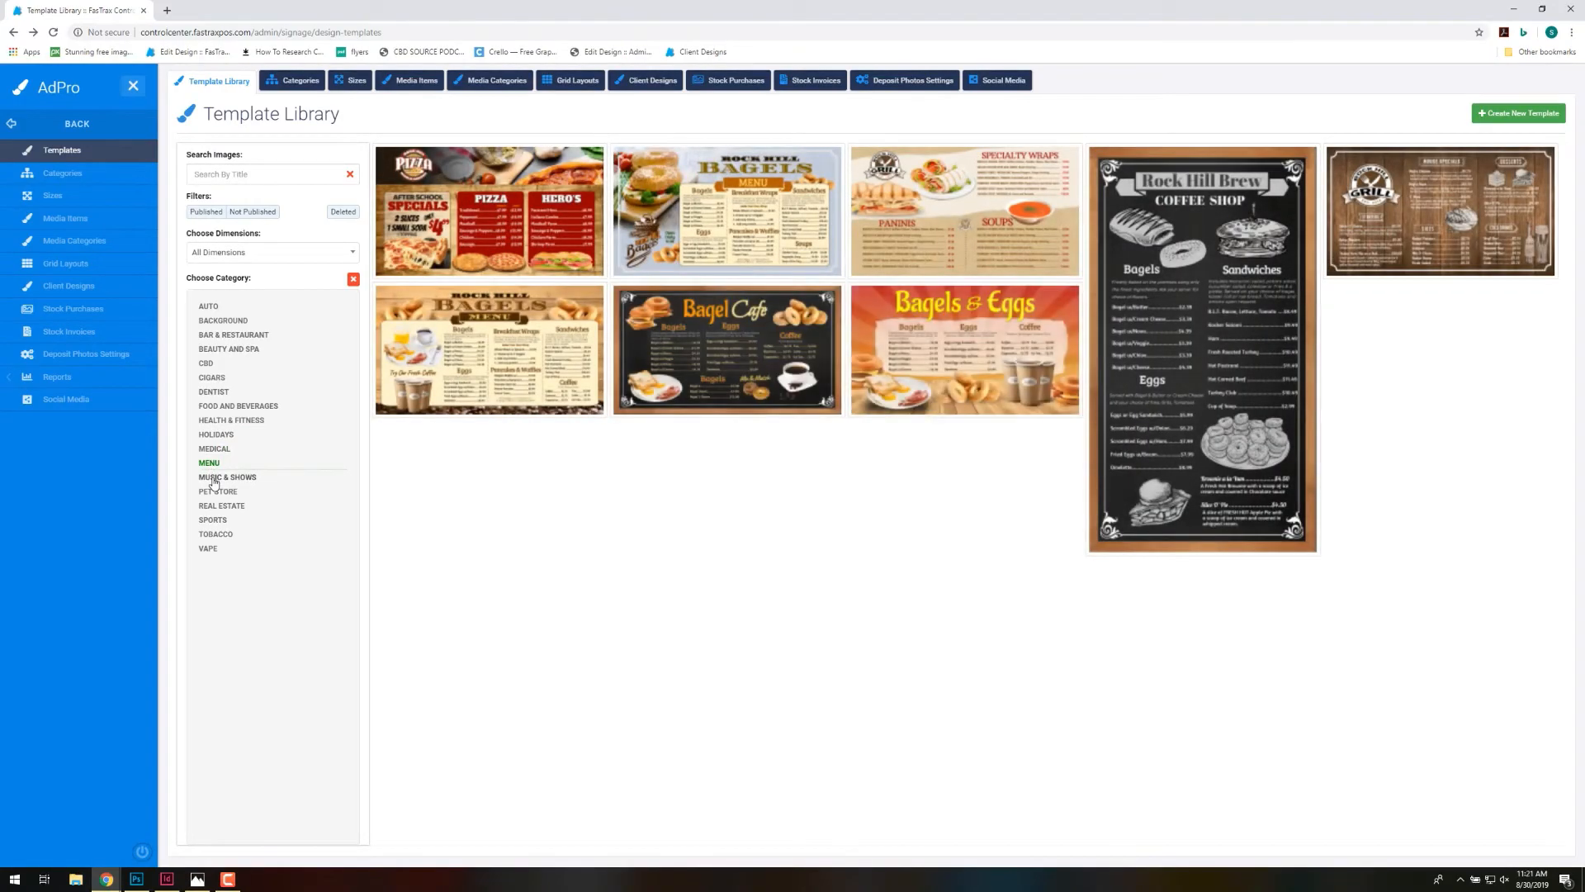
Browse the templates in the Music & Shows, Pet Store, Real Estate, Sports, Vape and Auto categories.
click(213, 479)
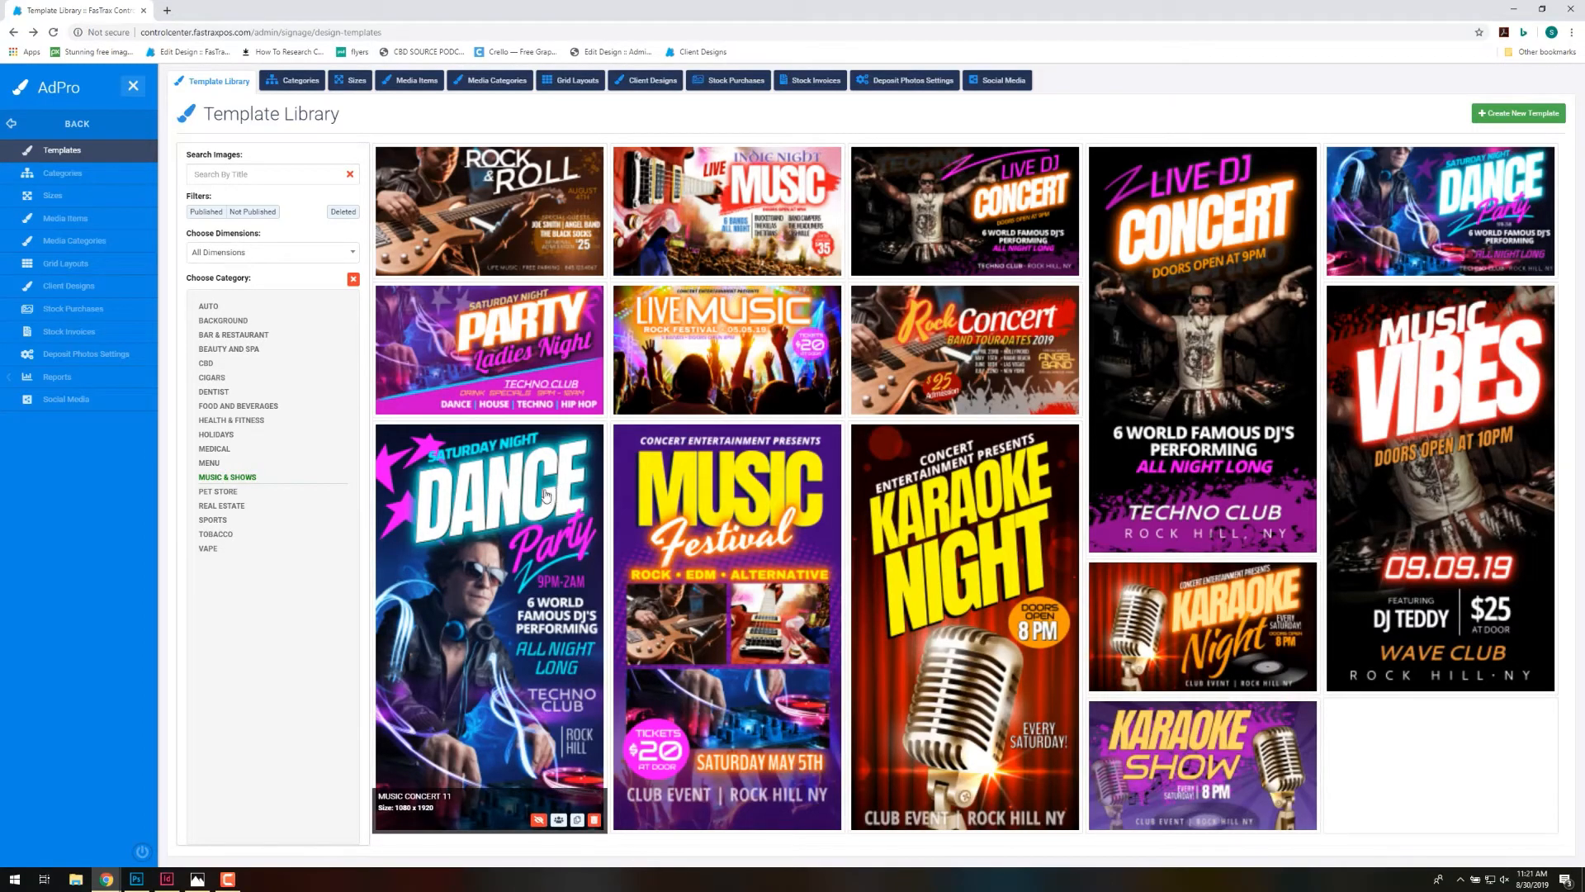
click(218, 492)
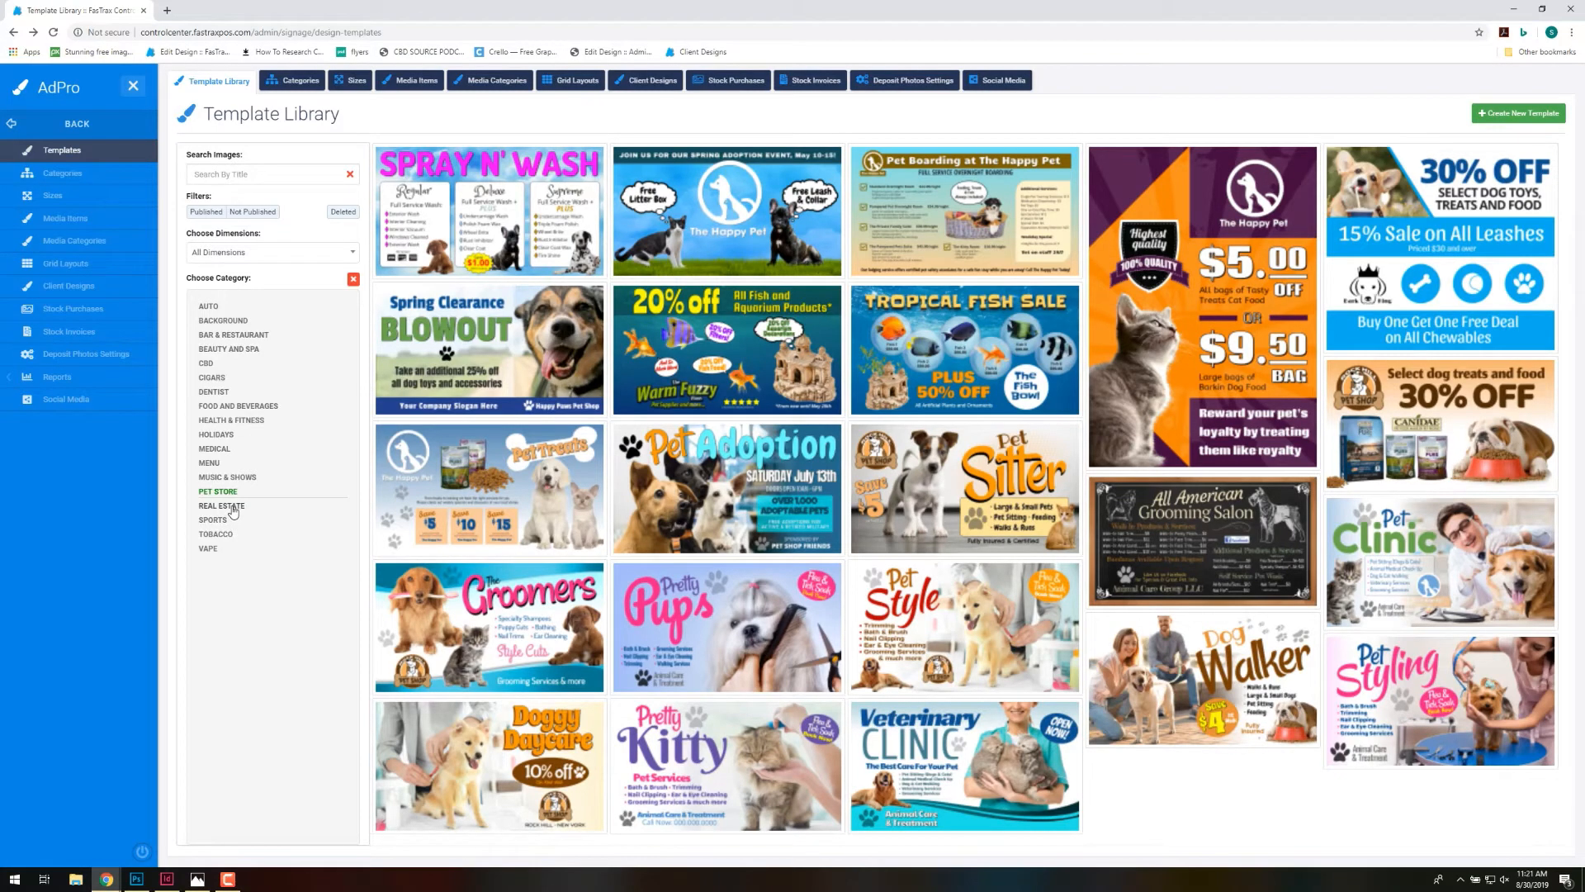
click(234, 506)
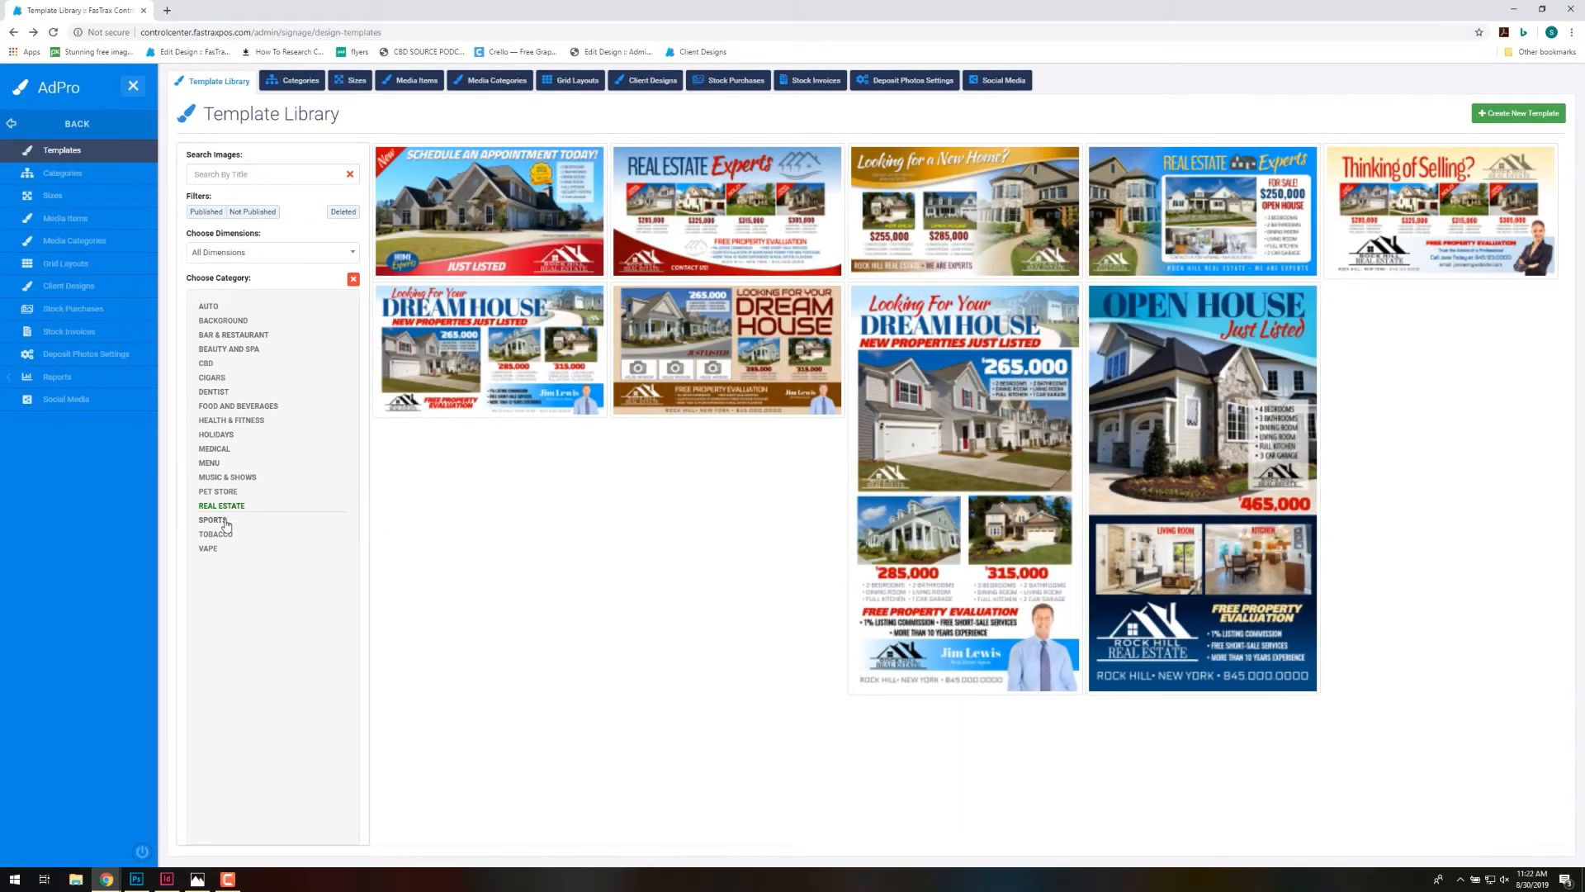
click(212, 520)
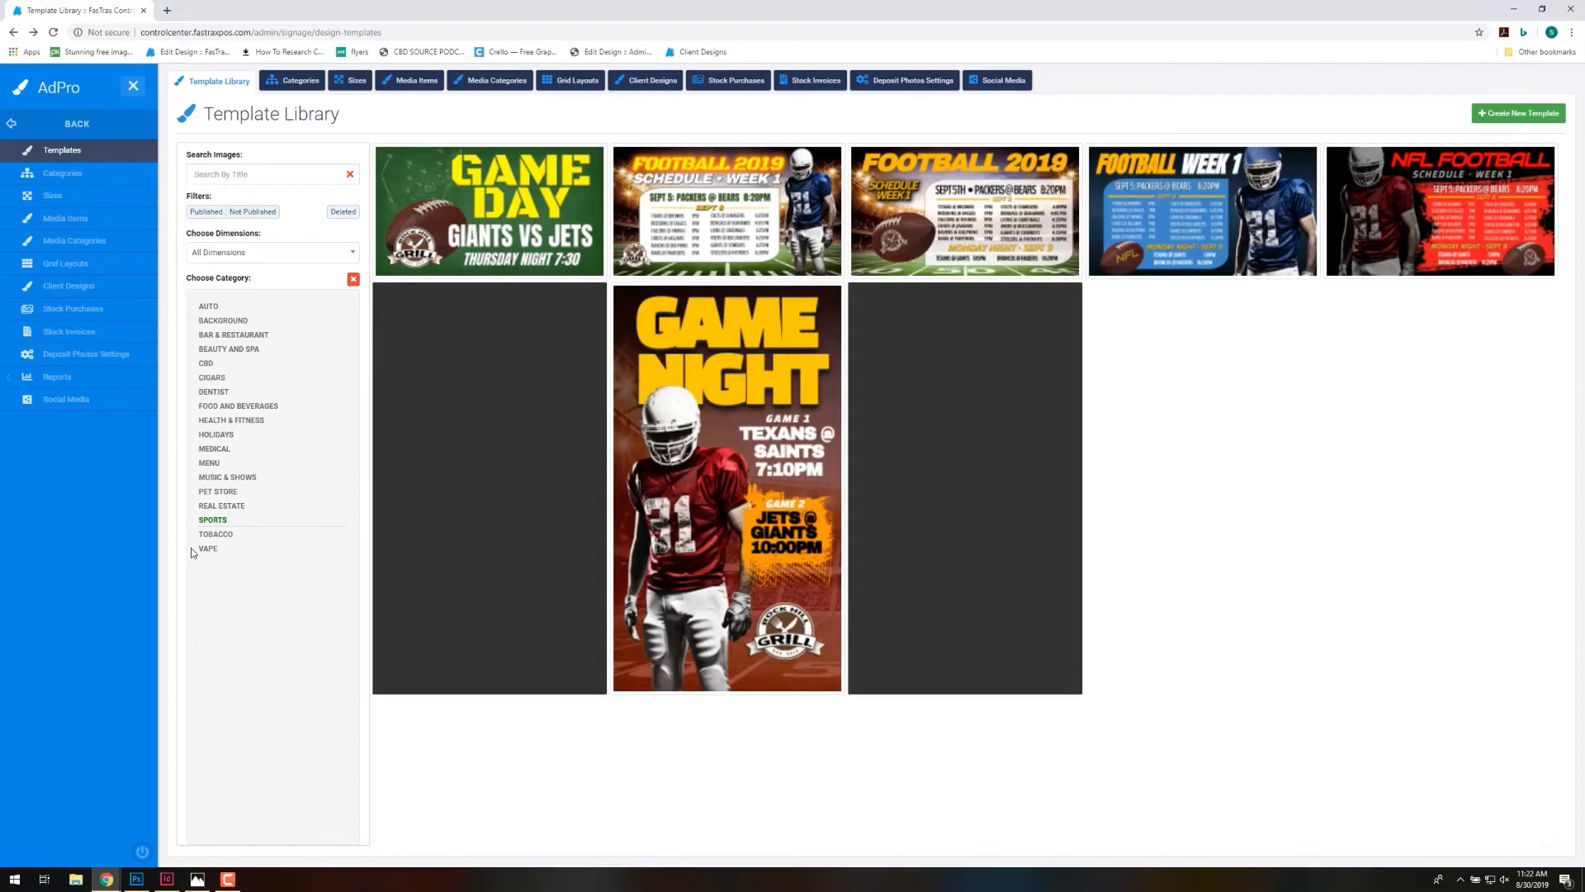
click(208, 550)
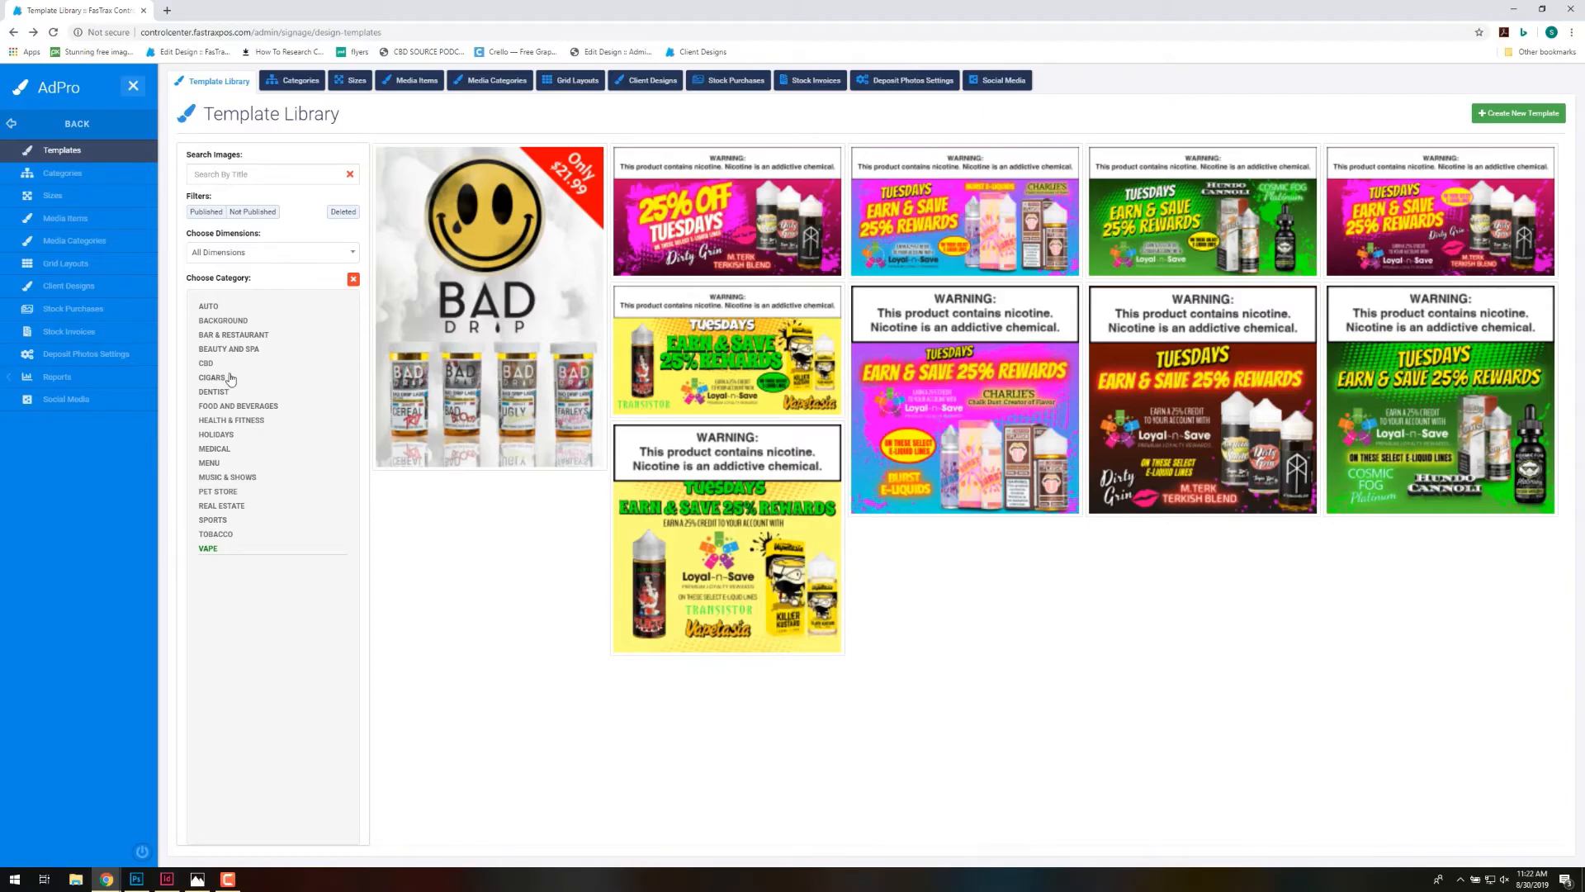
click(208, 306)
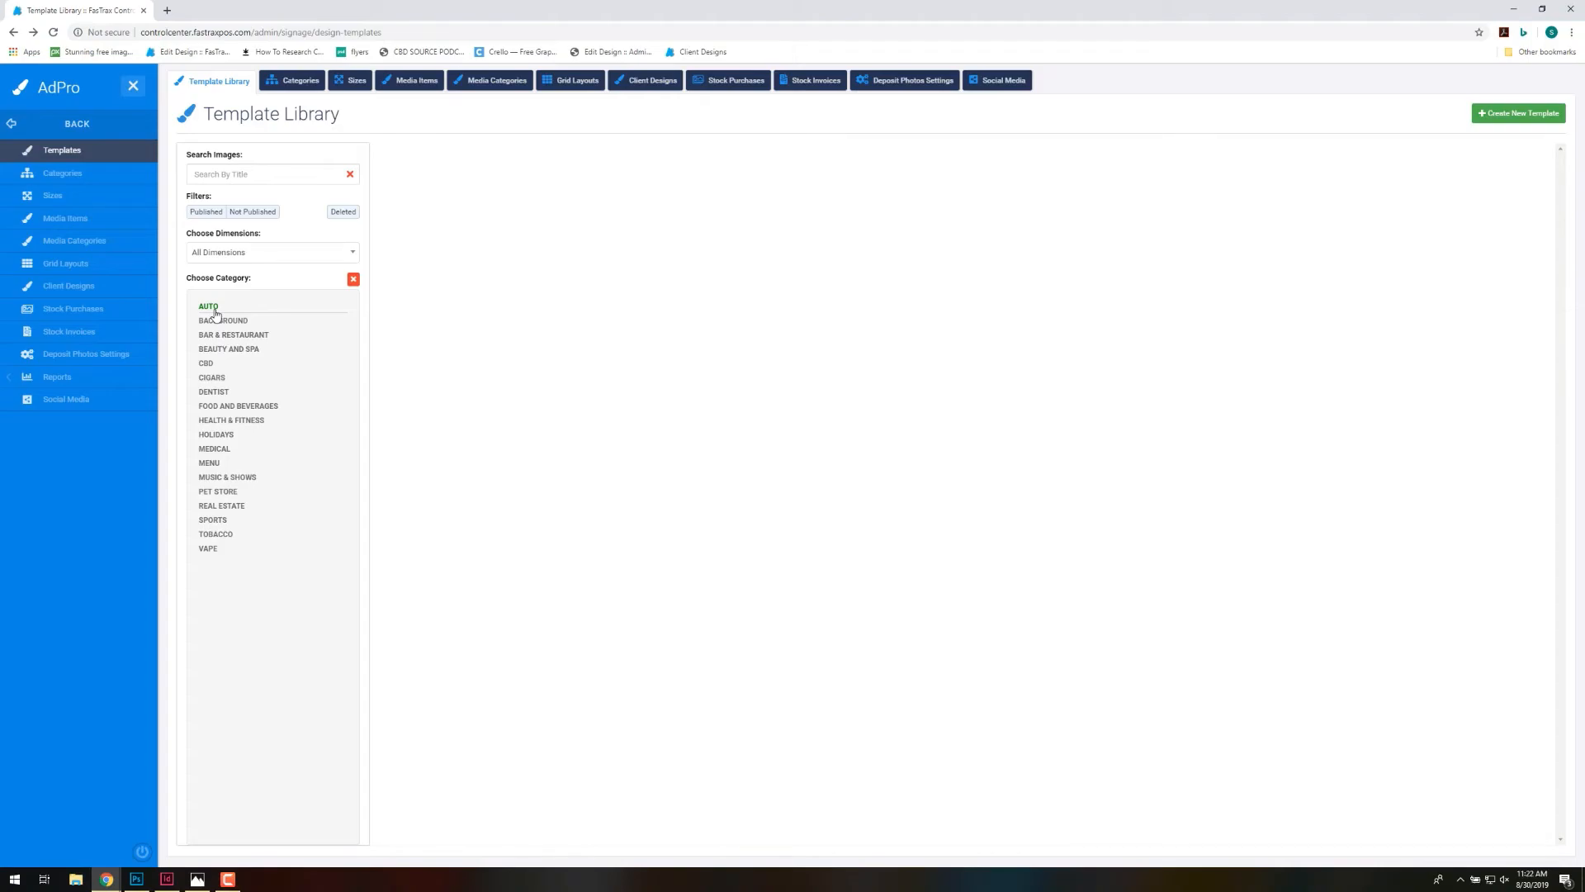
Clear the category filter, limit the library to Fullscreen Vertical (1080 x 1920) templates and look through them.
click(352, 281)
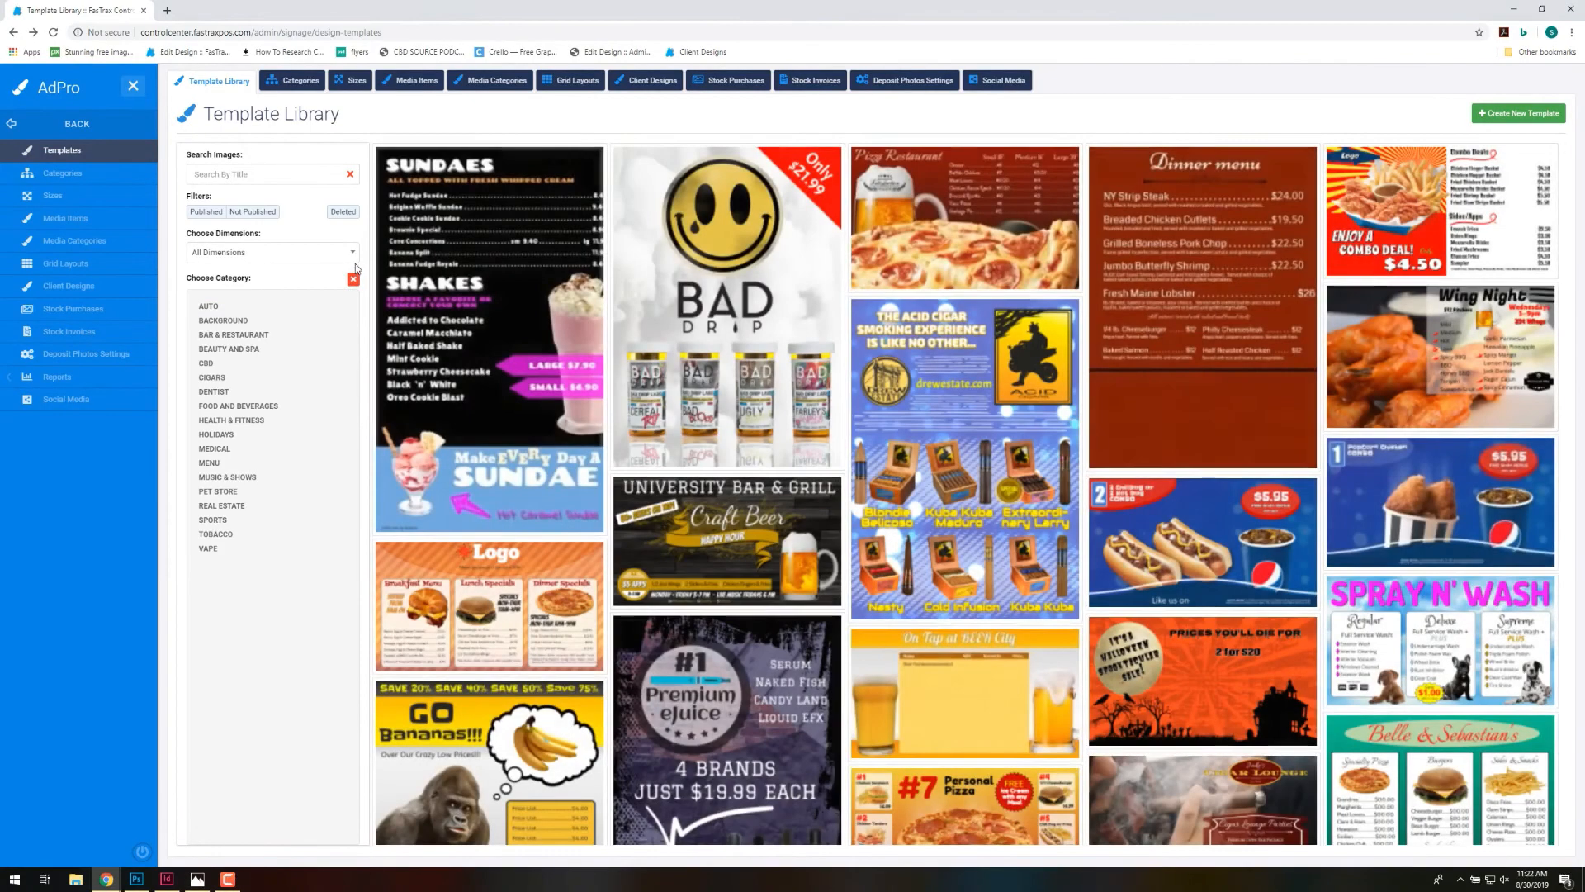
click(352, 252)
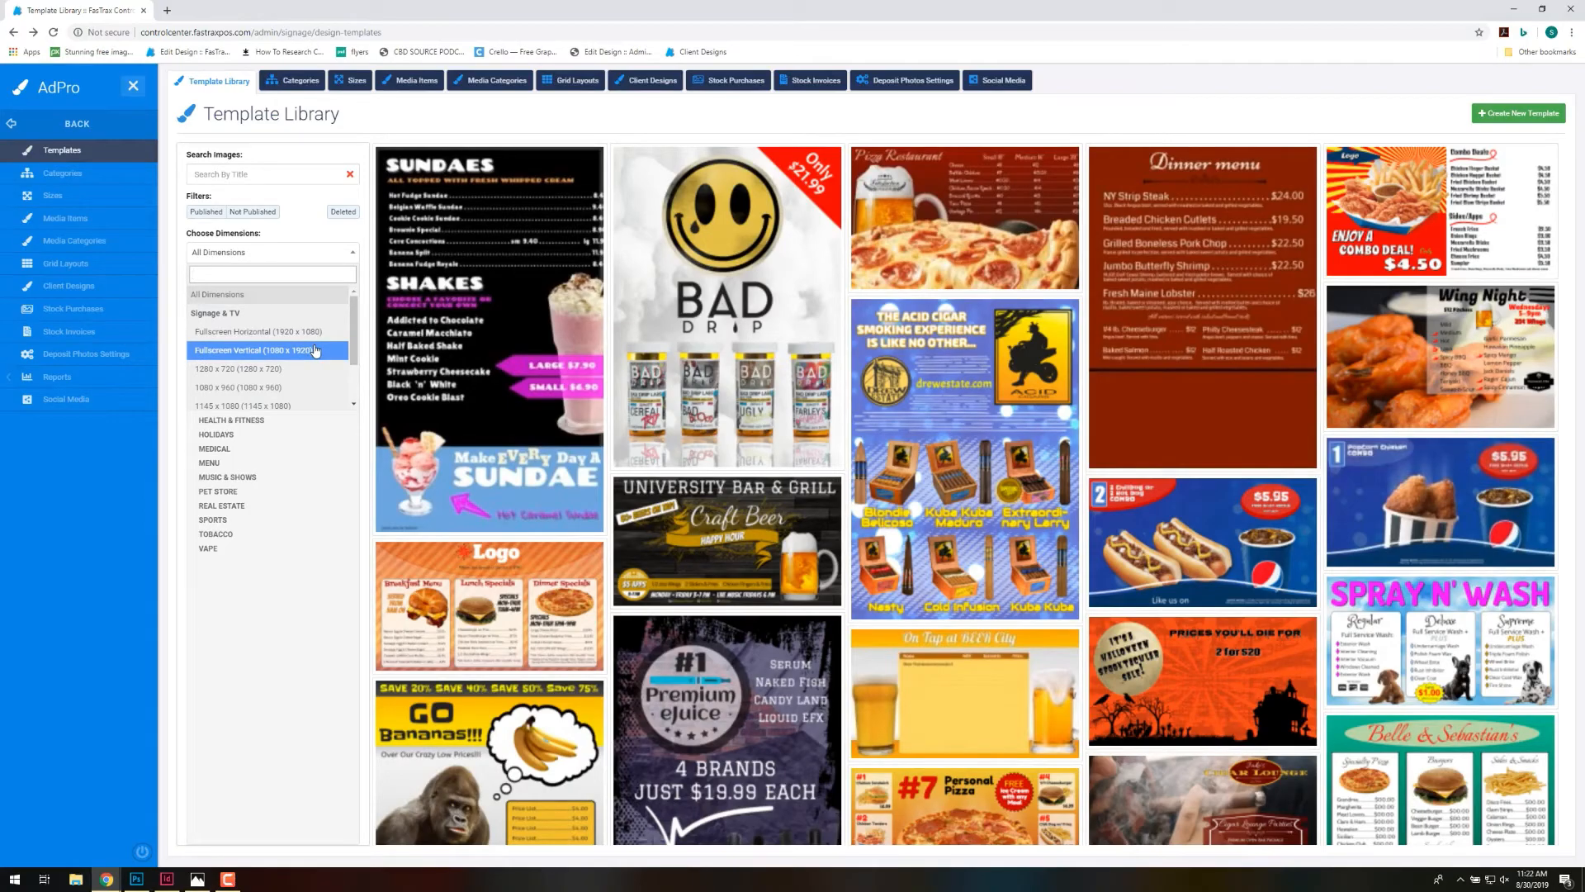
click(316, 351)
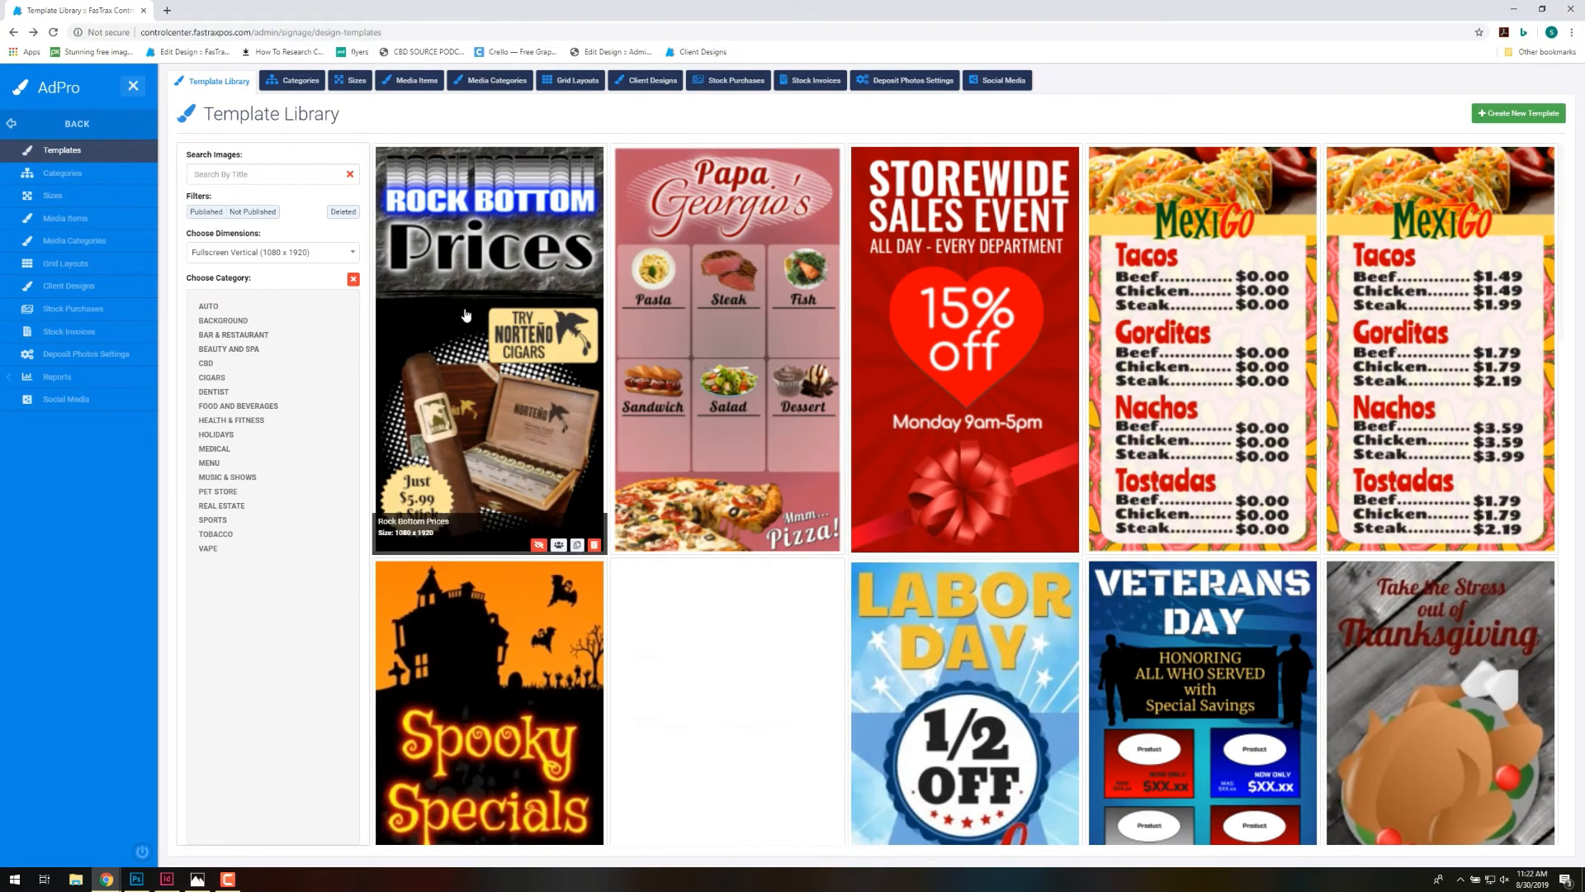
drag(1557, 307, 1578, 819)
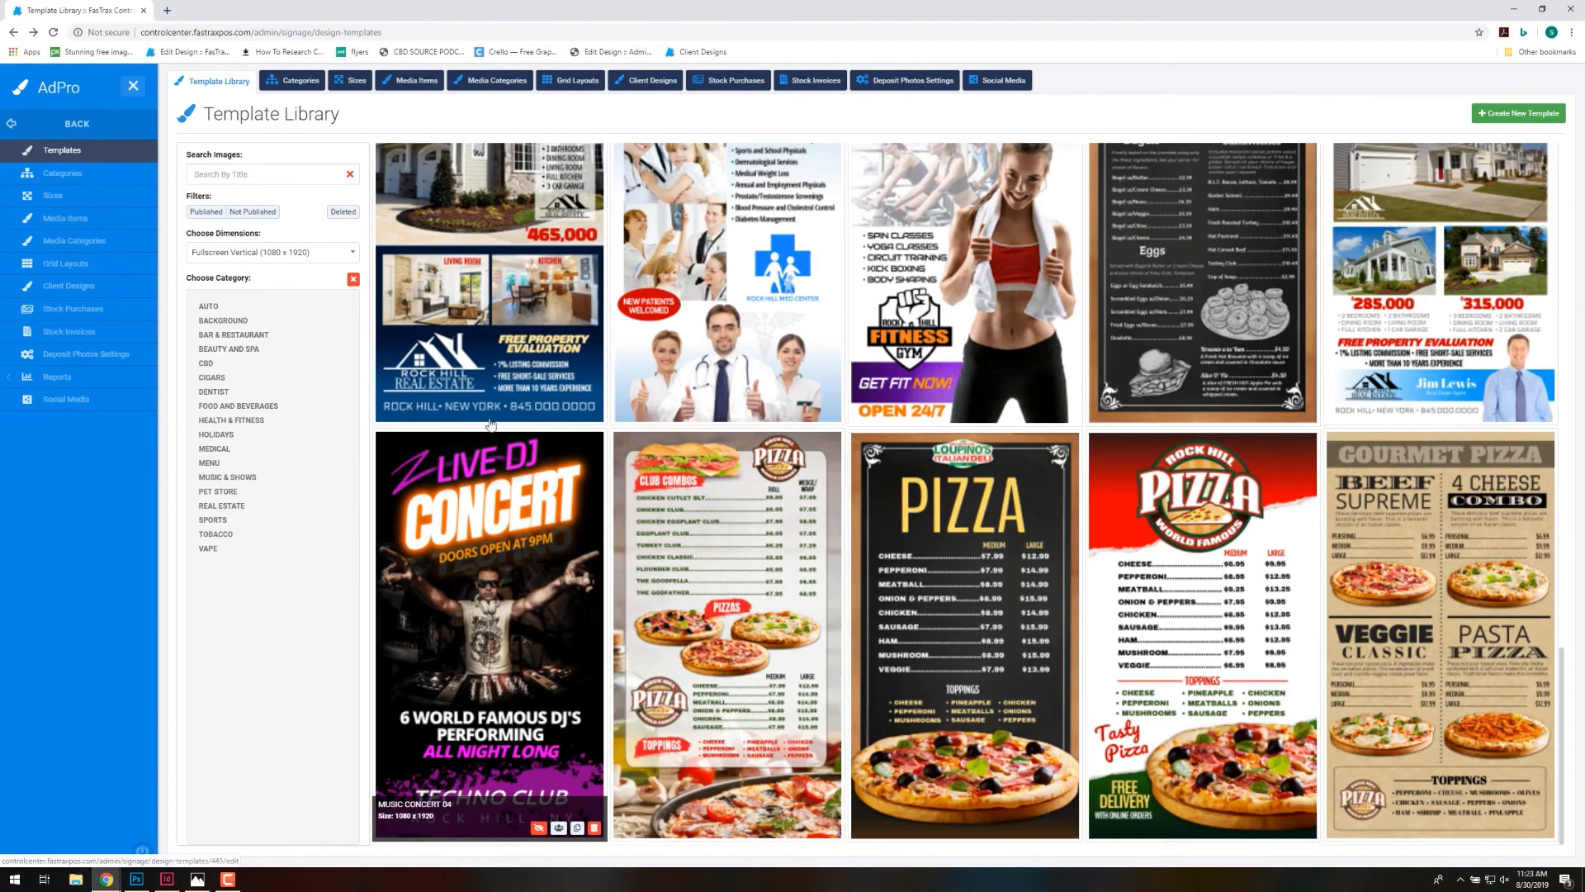
Filter the templates to the 1080 x 960 size, and reset the dimension filter to All Dimensions.
click(350, 253)
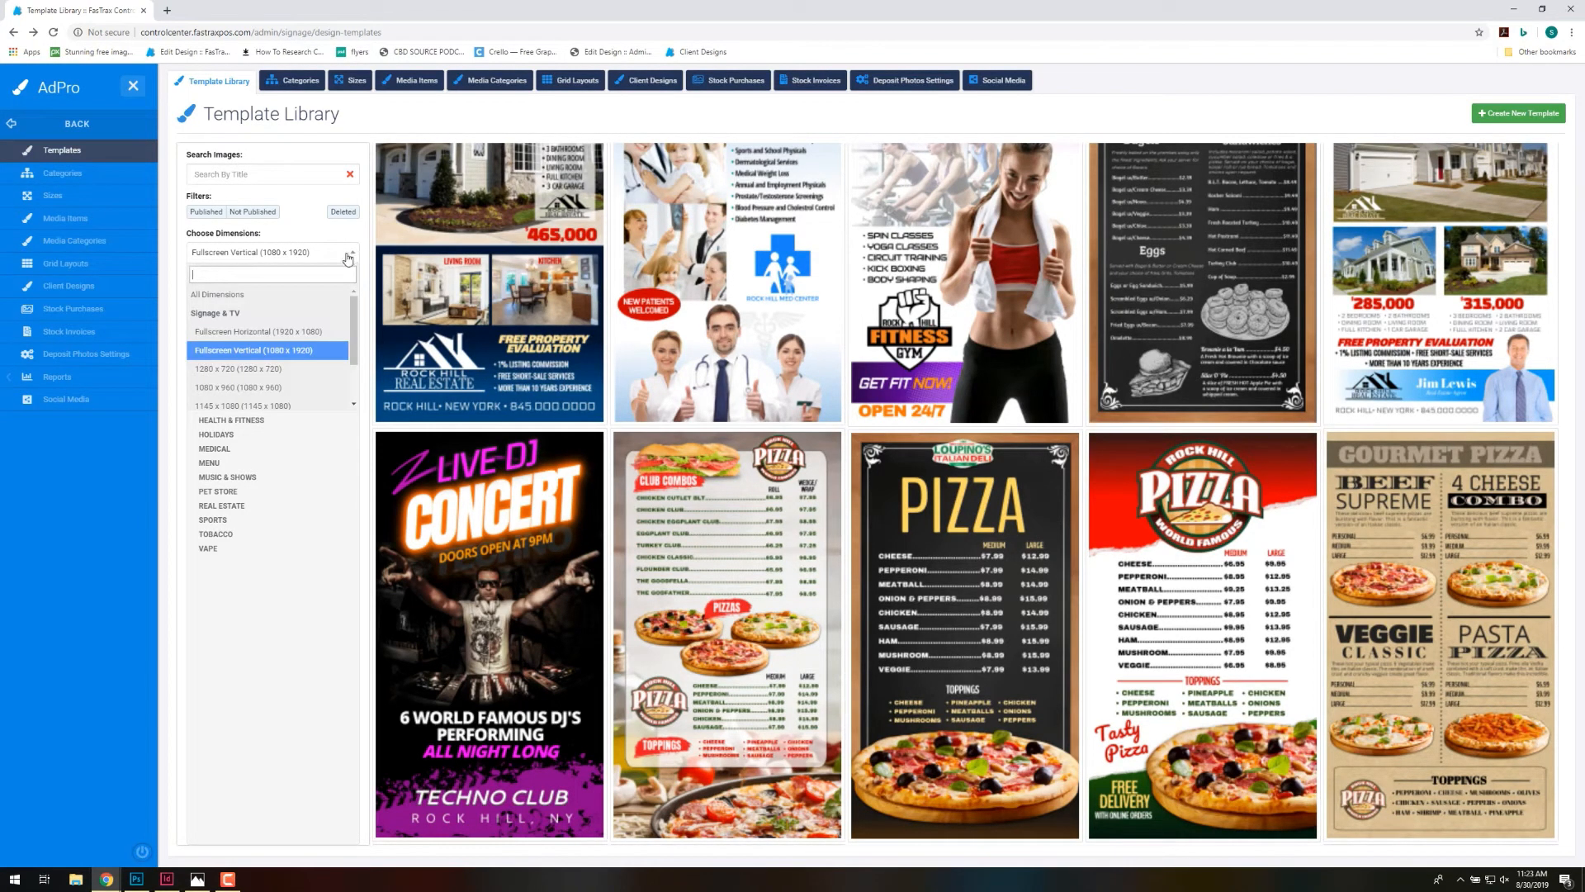
click(301, 388)
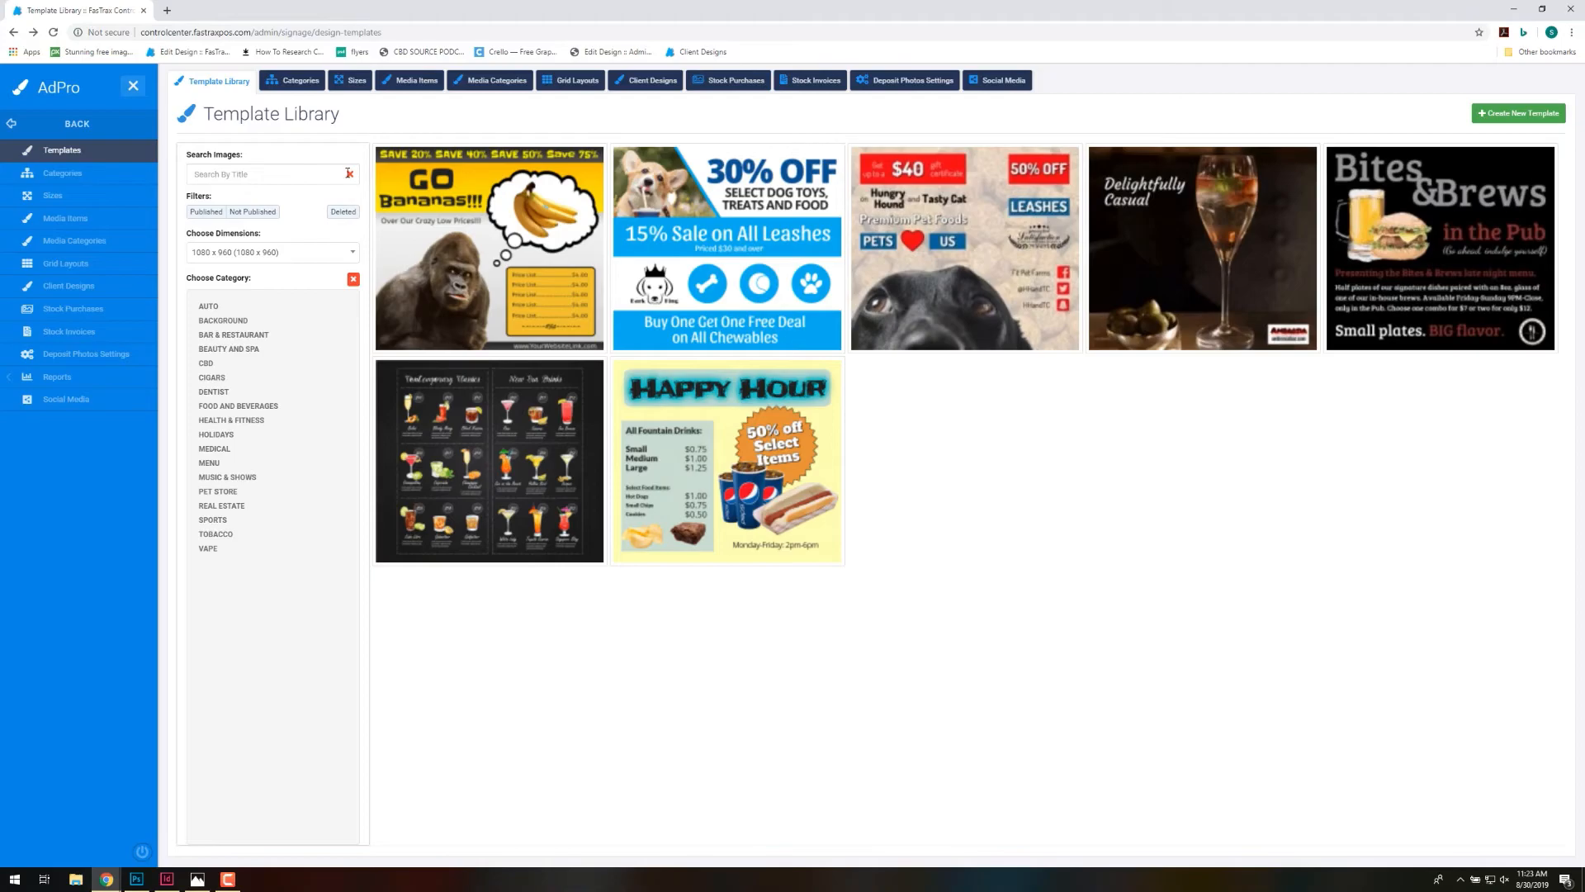
click(352, 256)
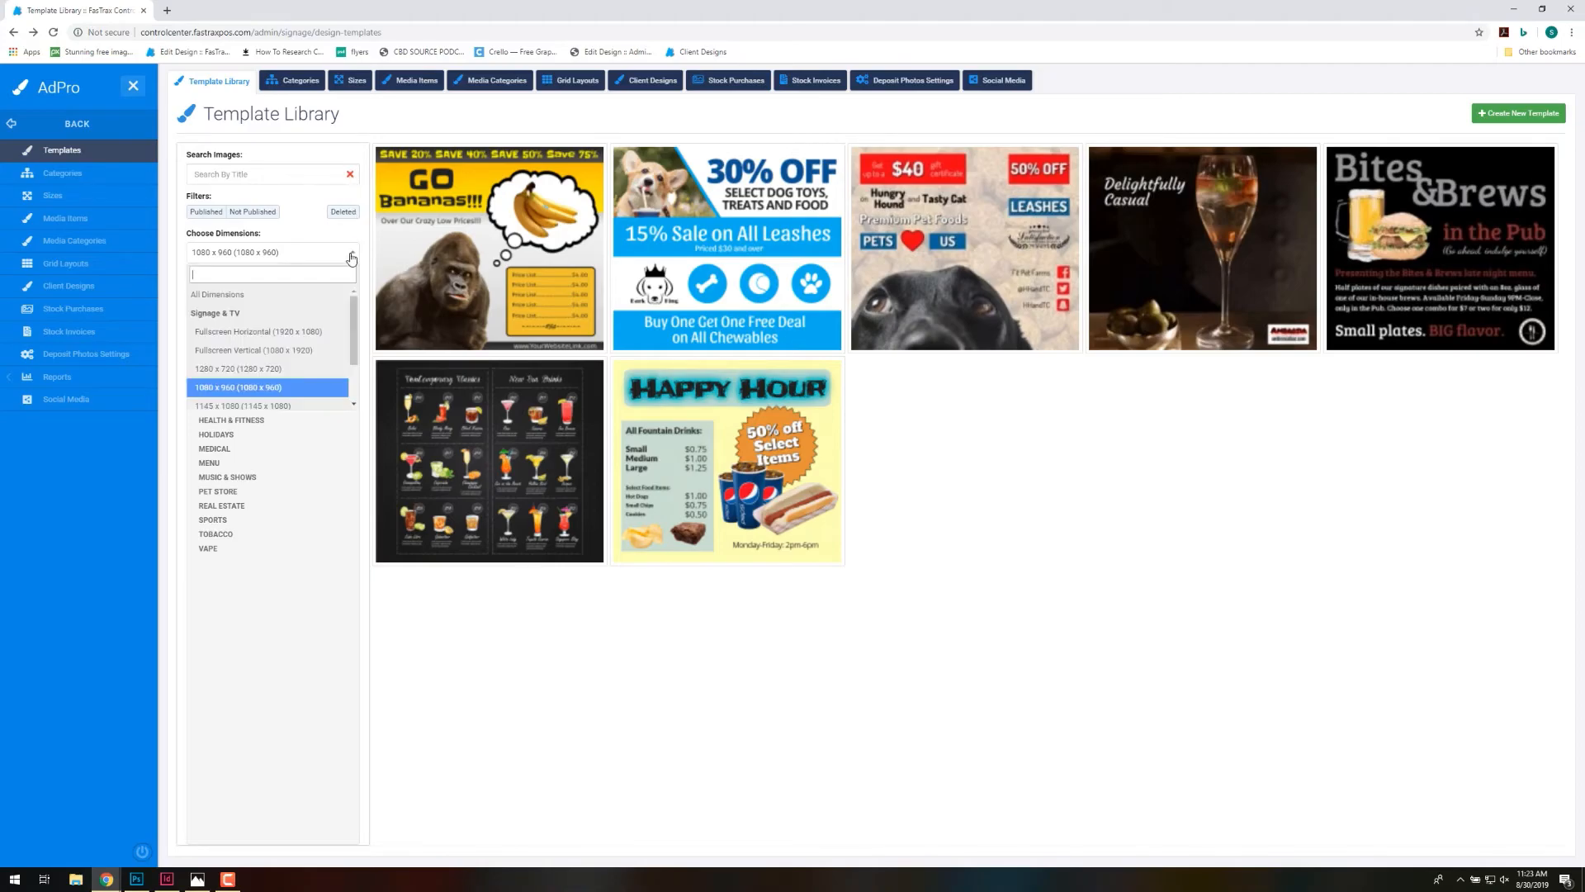
click(267, 296)
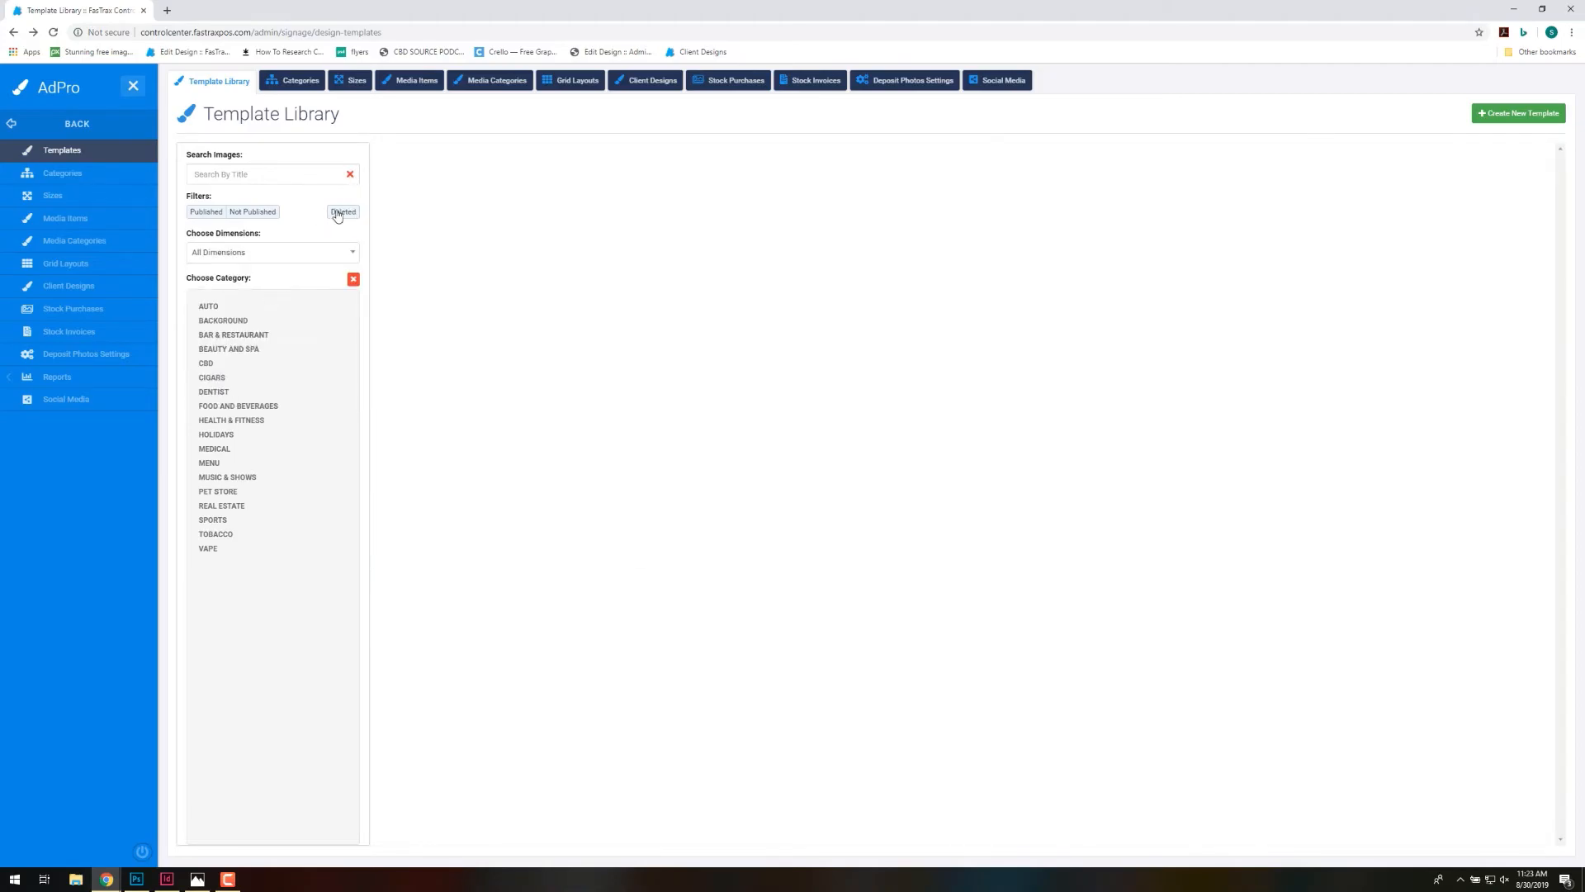